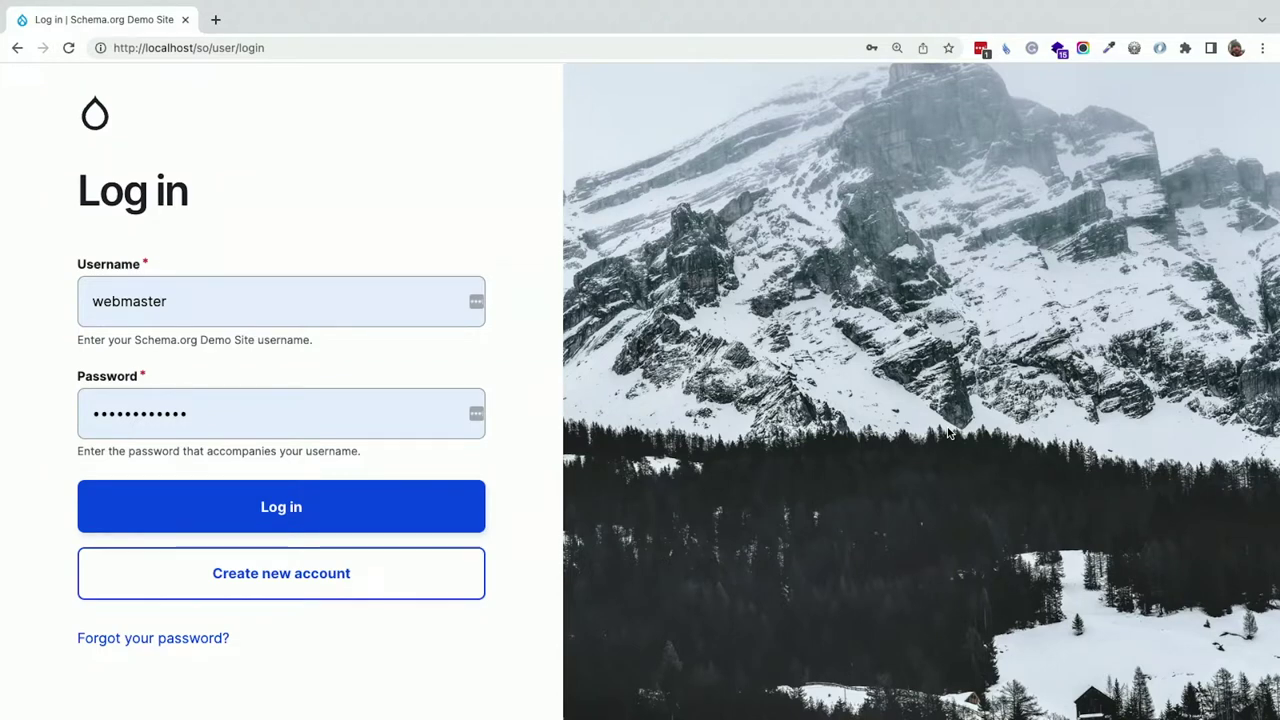
- Log in to the Schema.org Demo Site and open the About Schema.org report
left_click(339, 507)
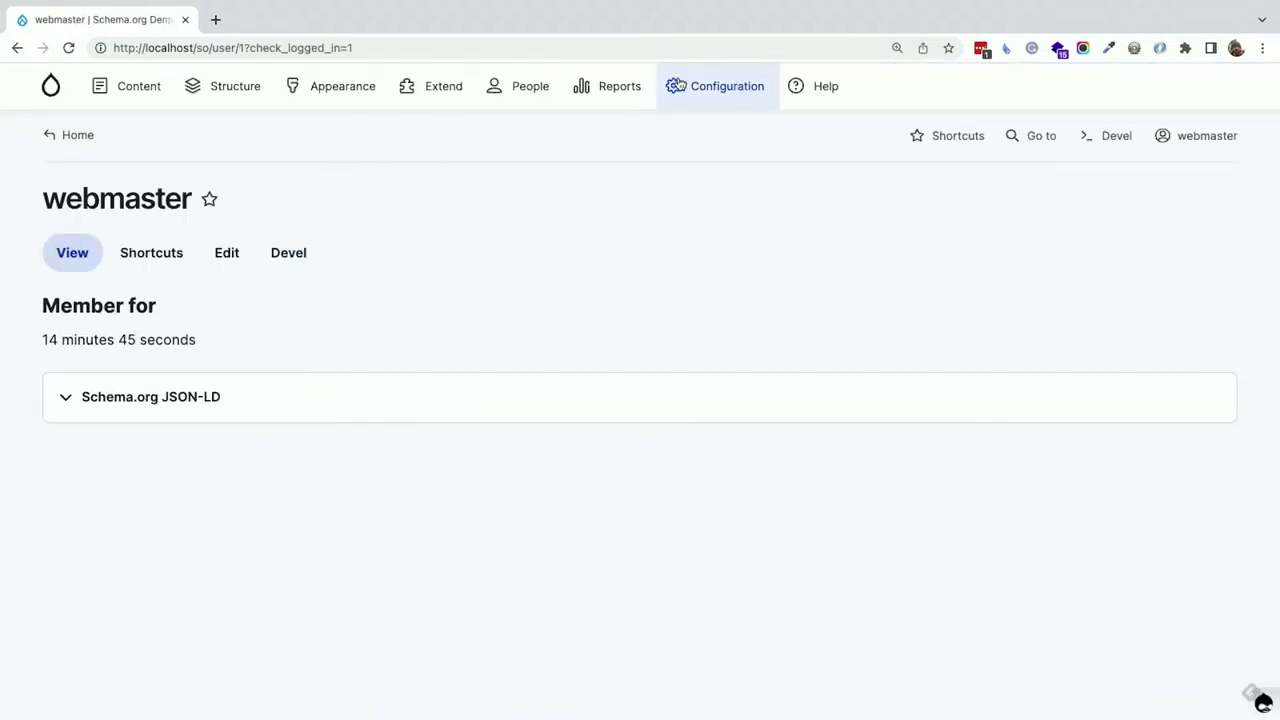
mouse_move(678, 88)
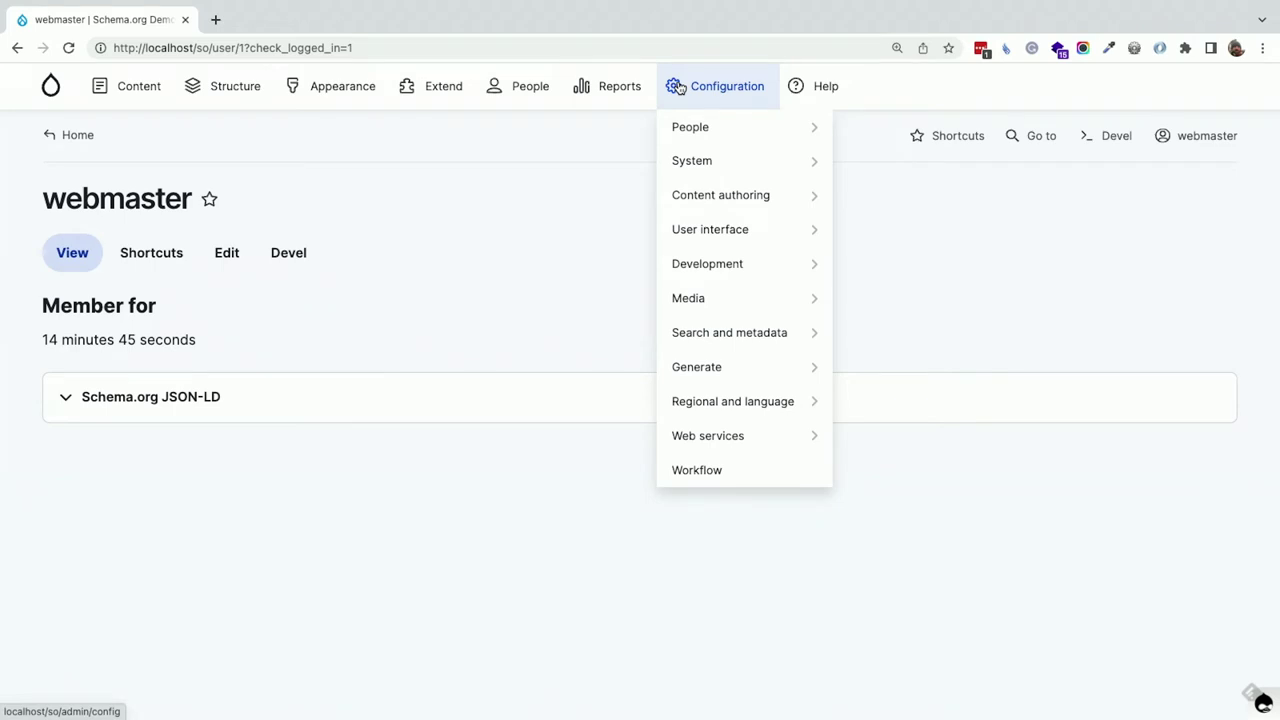
mouse_move(622, 86)
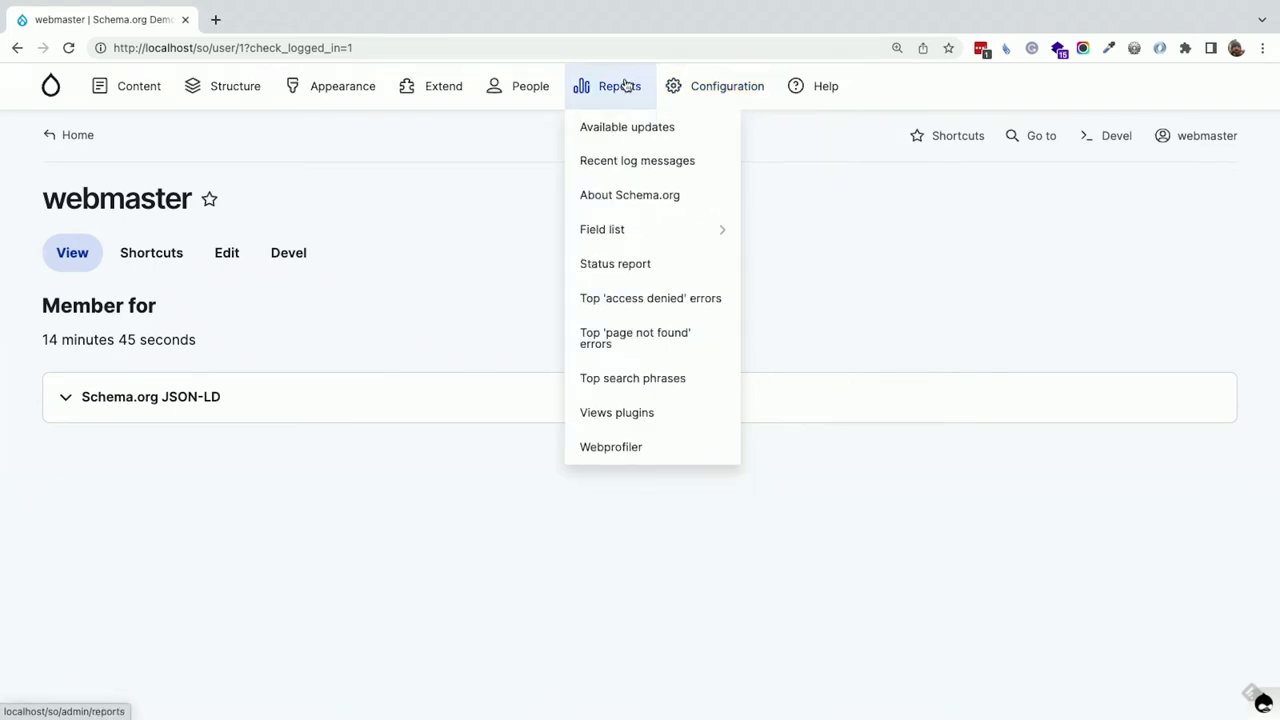
left_click(630, 196)
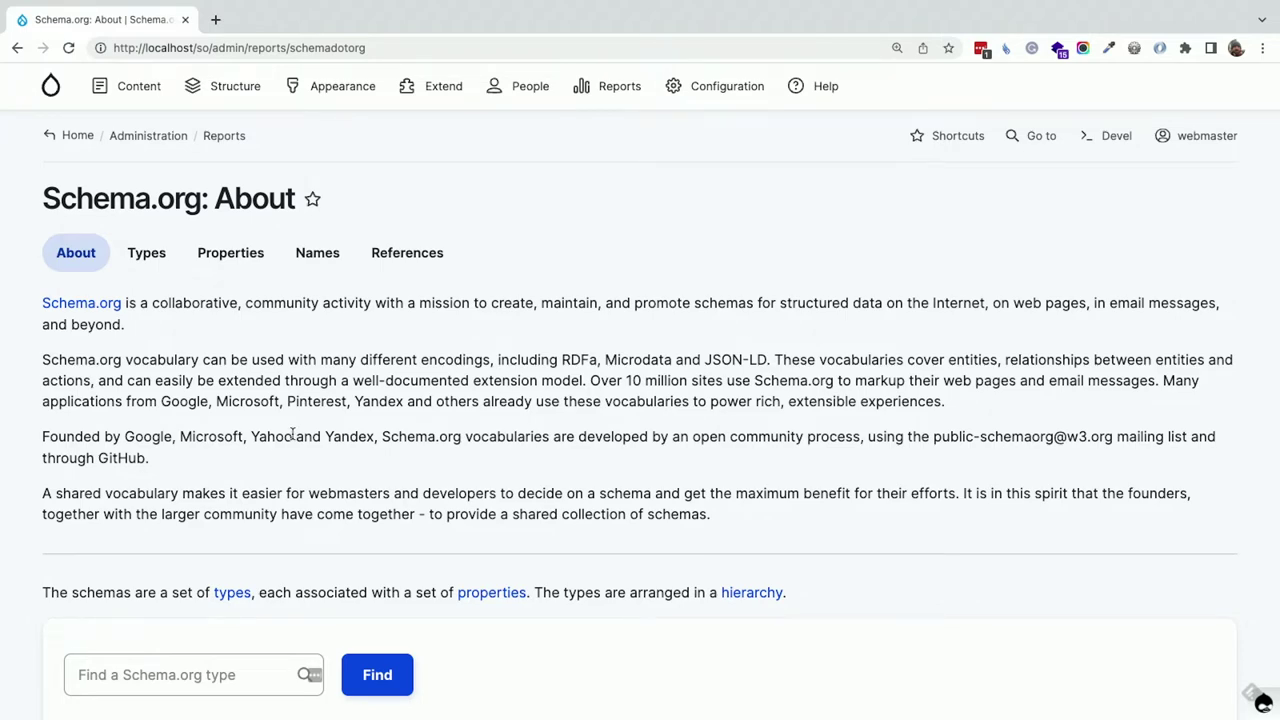
- Open the Recipe type's page from the commonly used creative works in the Schema.org report
scroll(293, 436, "down", 6)
scroll(293, 436, "up", 2)
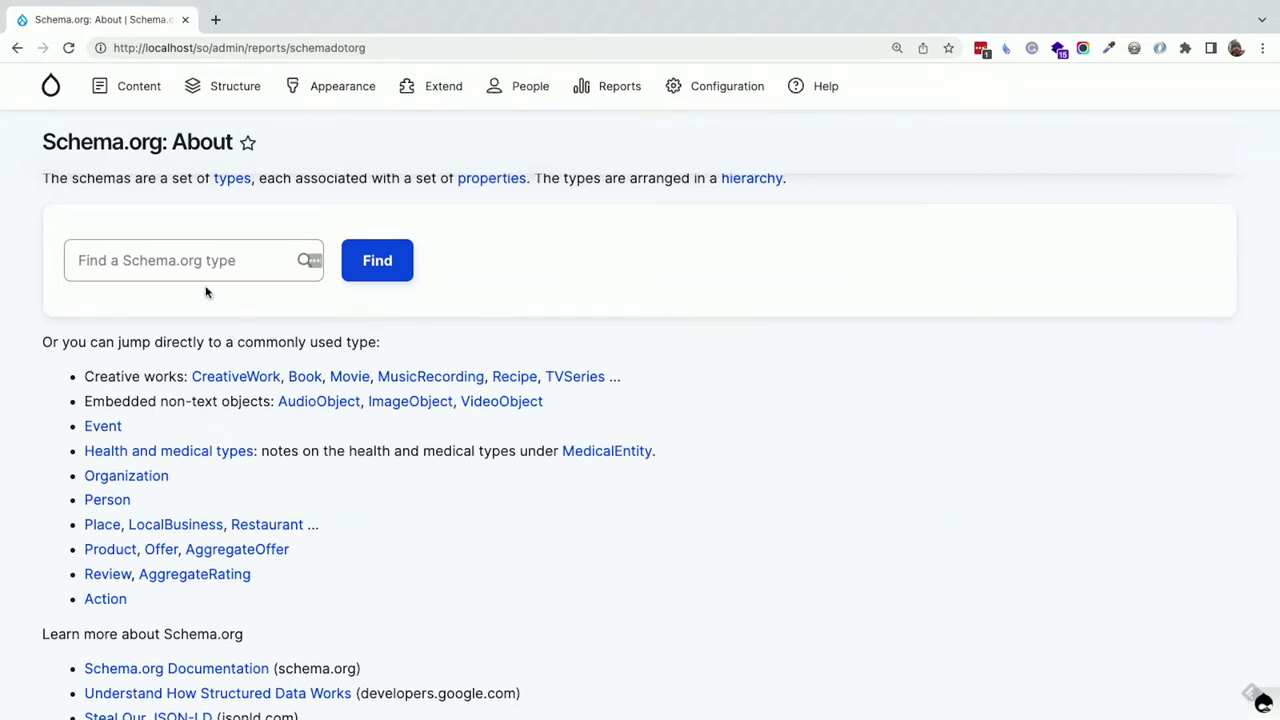
left_click(516, 378)
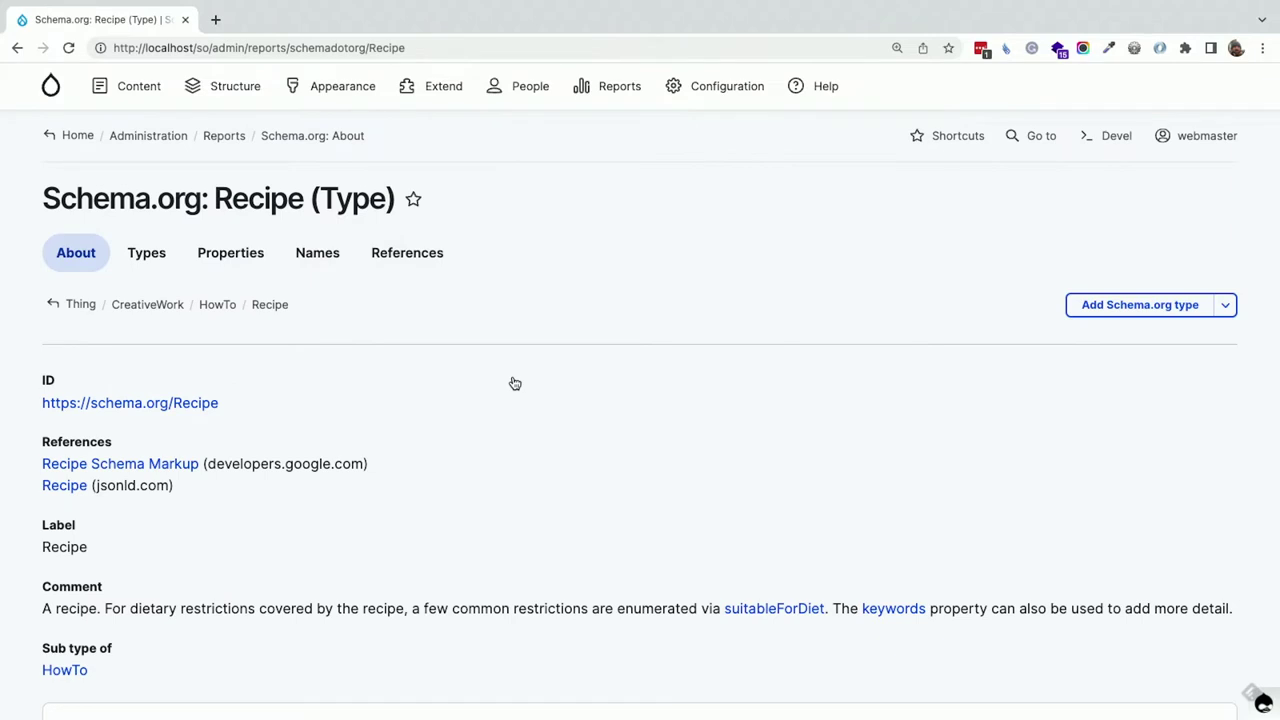
- Examine the Recipe type's references and read through its table of properties
scroll(515, 383, "down", 2)
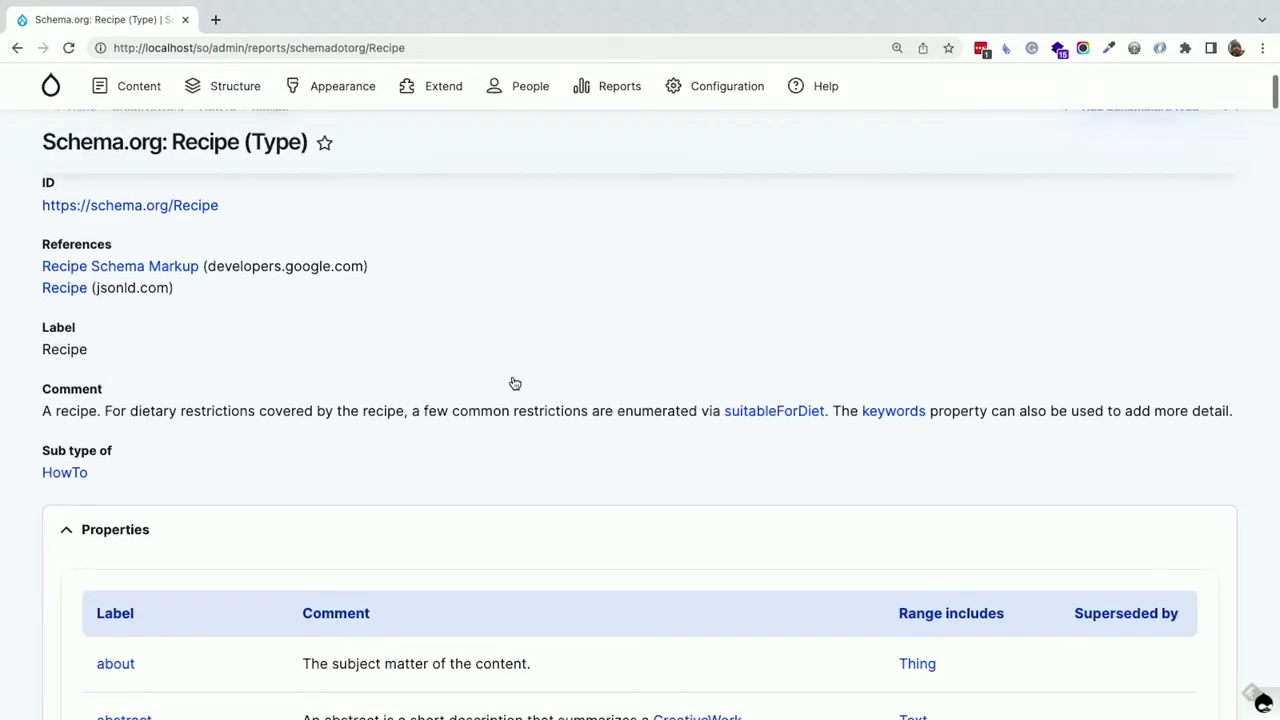
scroll(515, 383, "up", 1)
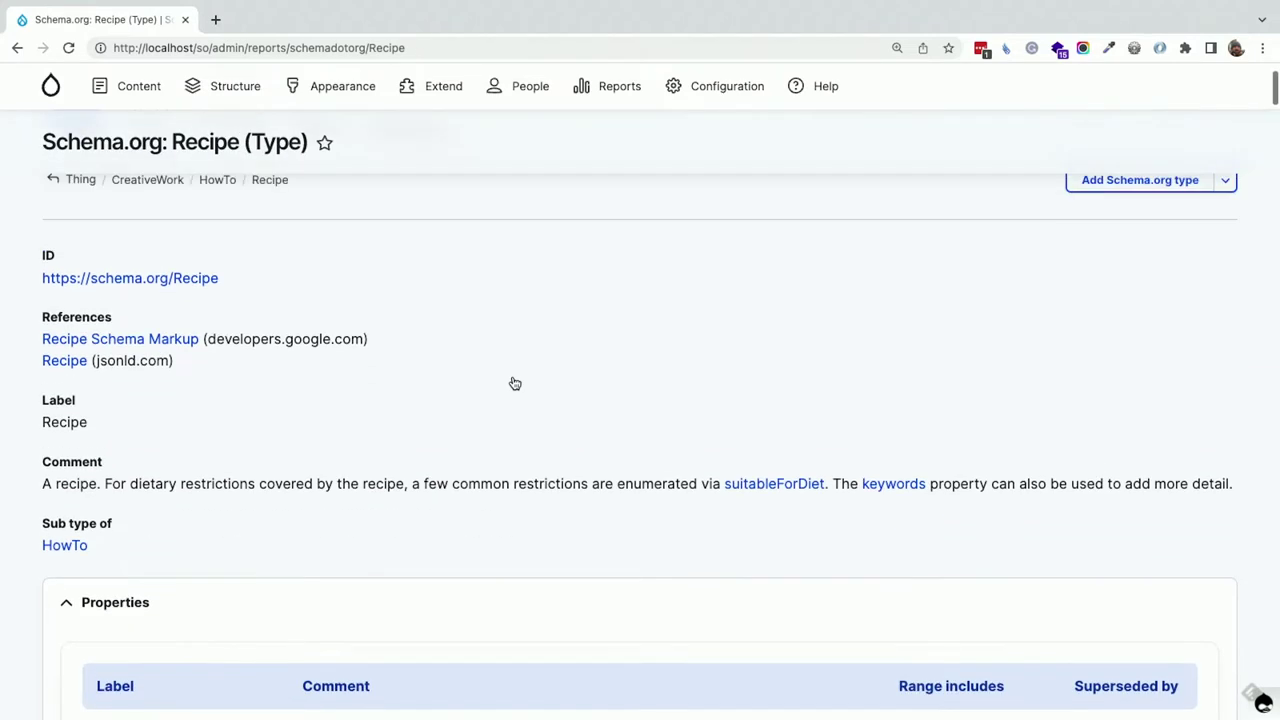
left_click_drag(266, 368, 30, 318)
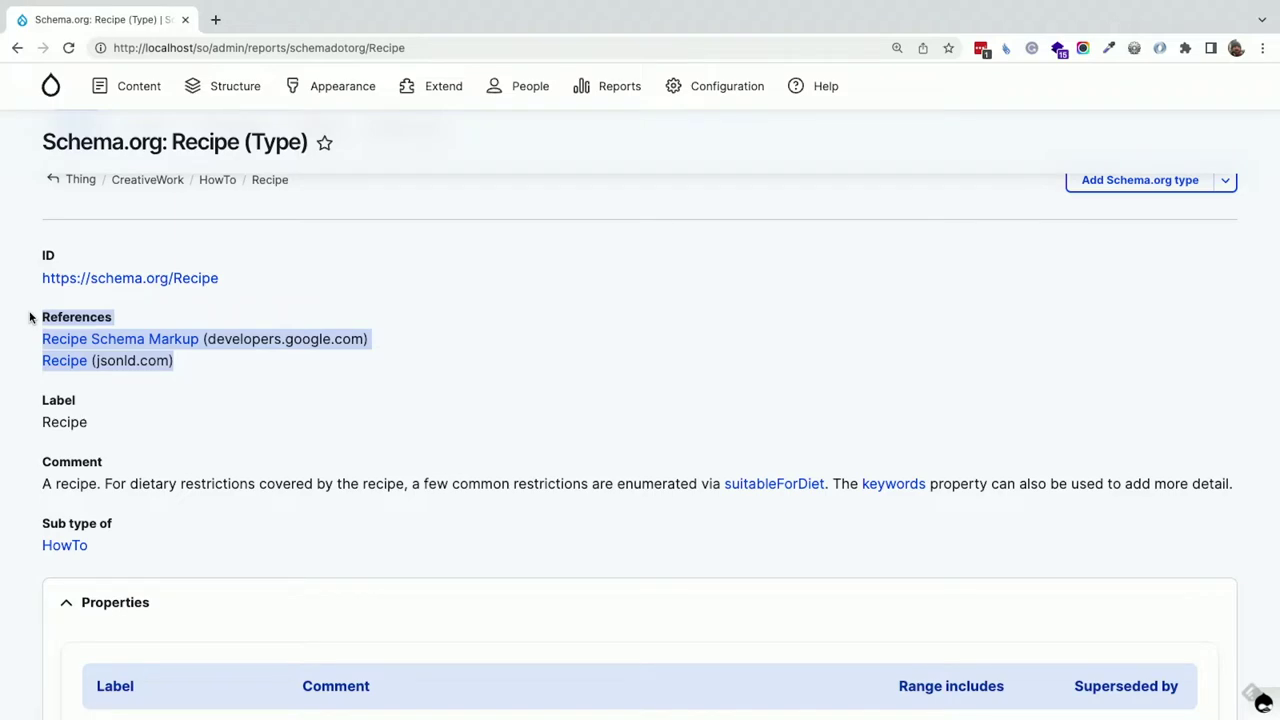
scroll(30, 317, "down", 5)
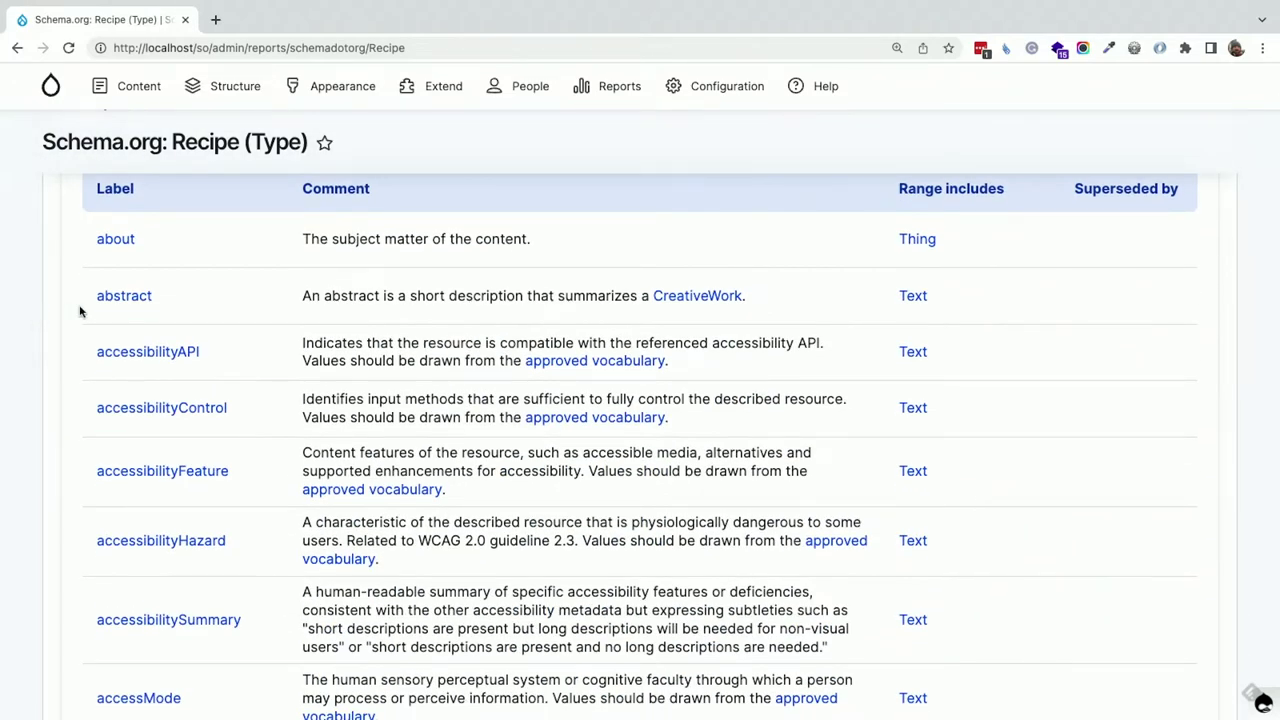
scroll(110, 298, "down", 2)
scroll(114, 300, "down", 2)
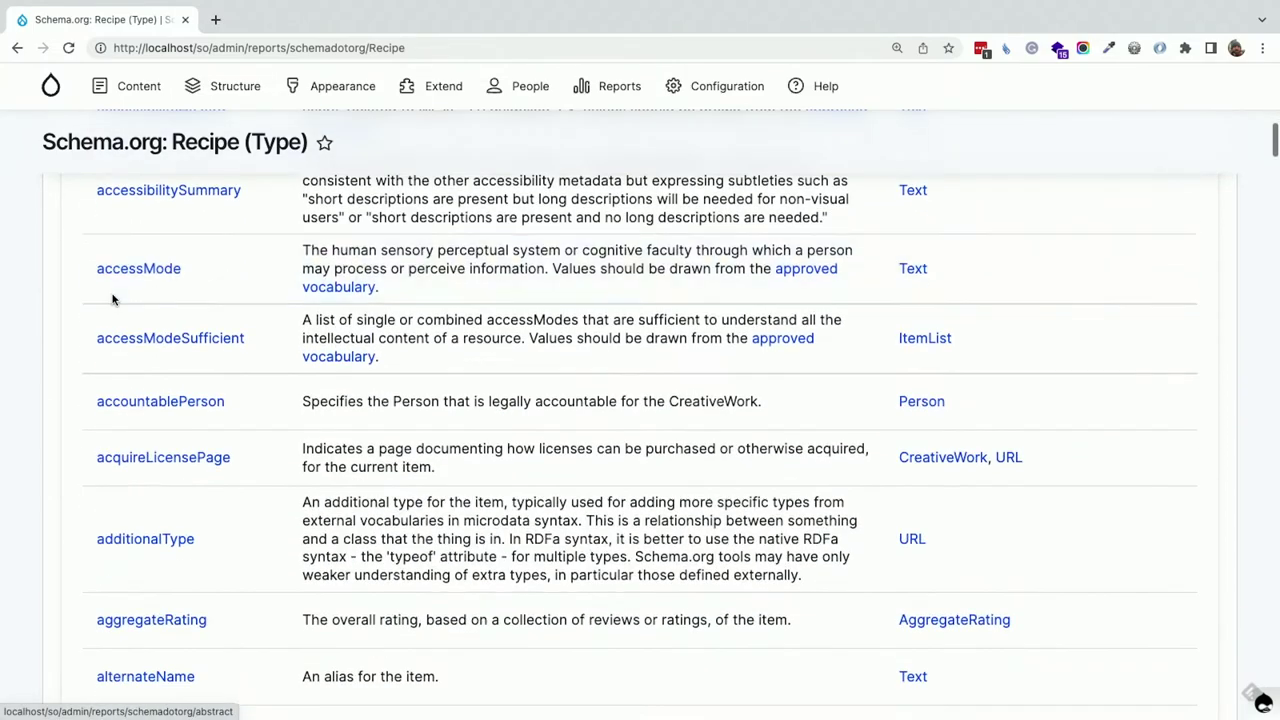
scroll(113, 300, "down", 1)
scroll(113, 300, "down", 2)
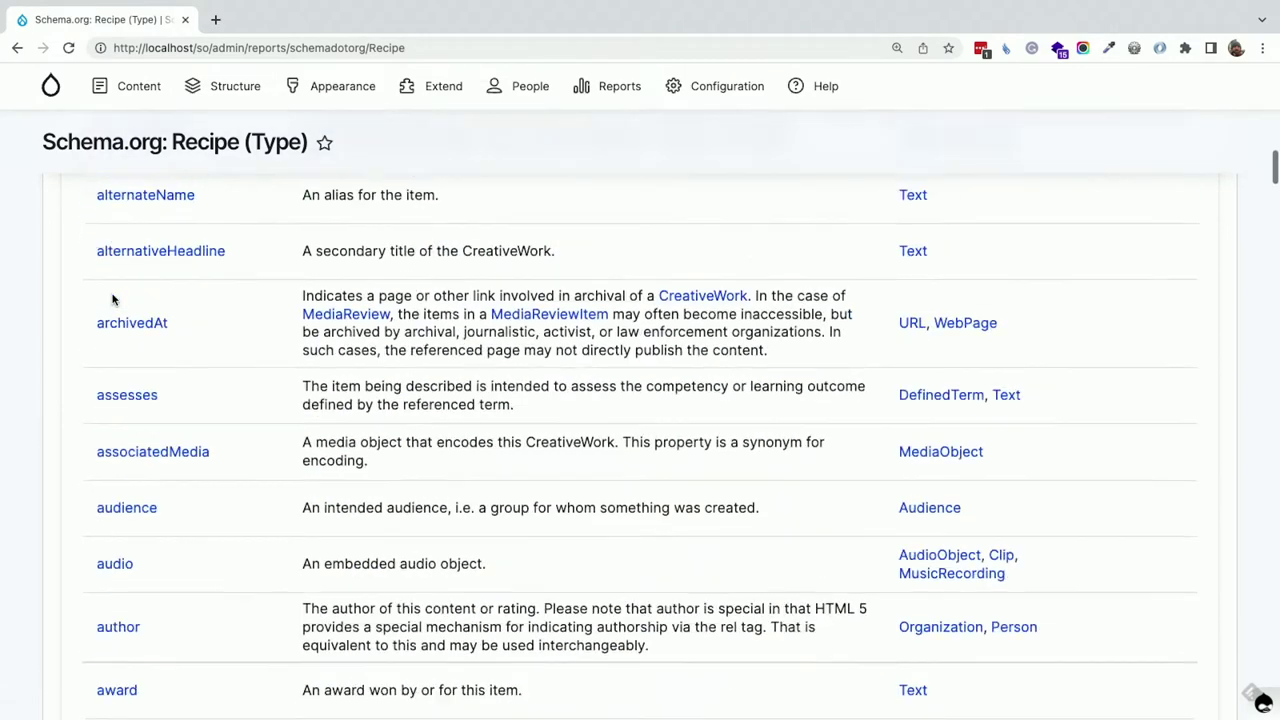
scroll(113, 300, "down", 3)
scroll(114, 301, "up", 7)
scroll(112, 298, "up", 10)
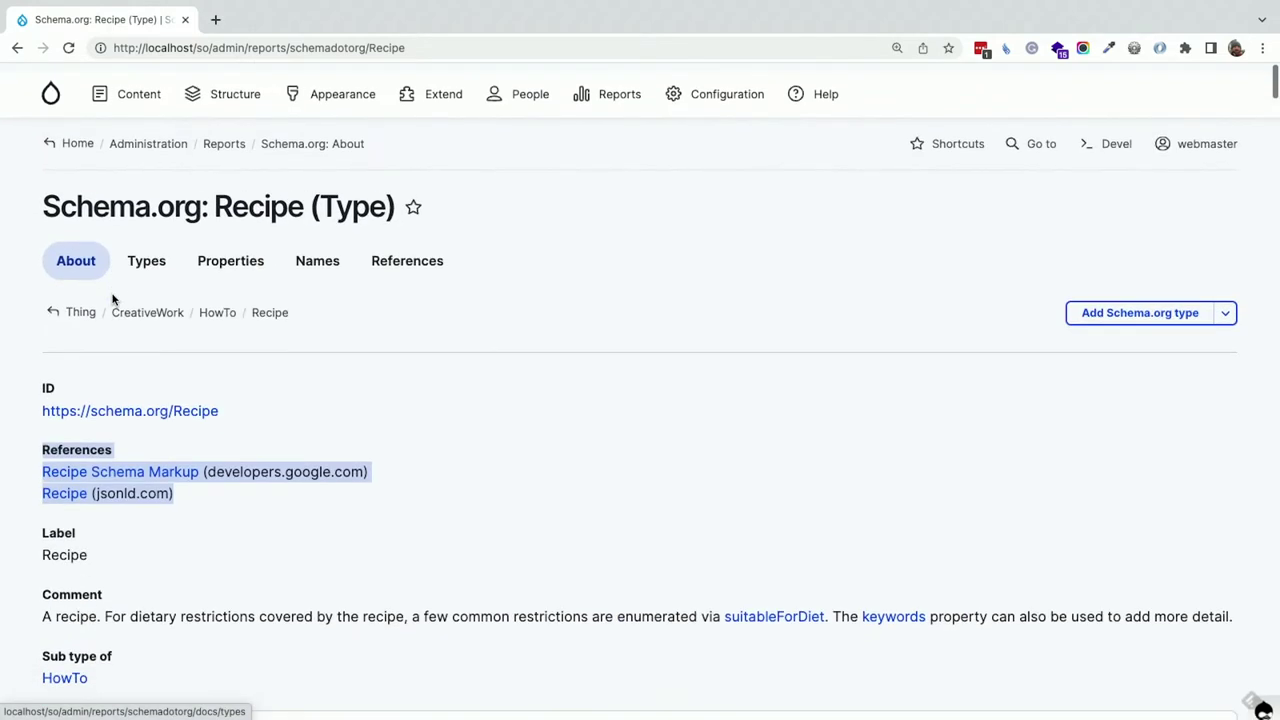
- Search the Recipe page for "nutr" and open the NutritionInformation type used by the nutrition property
key("ctrl+f")
type("nutir")
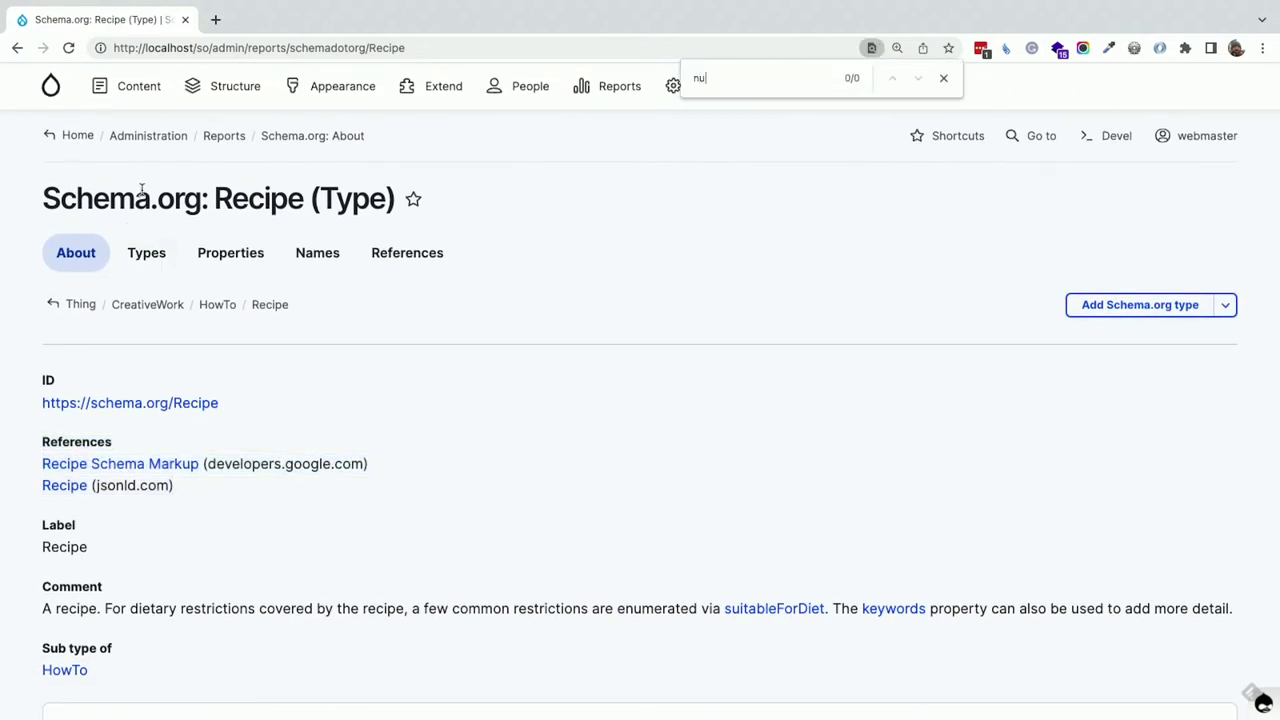
key("BackSpace")
key("BackSpace")
type("r")
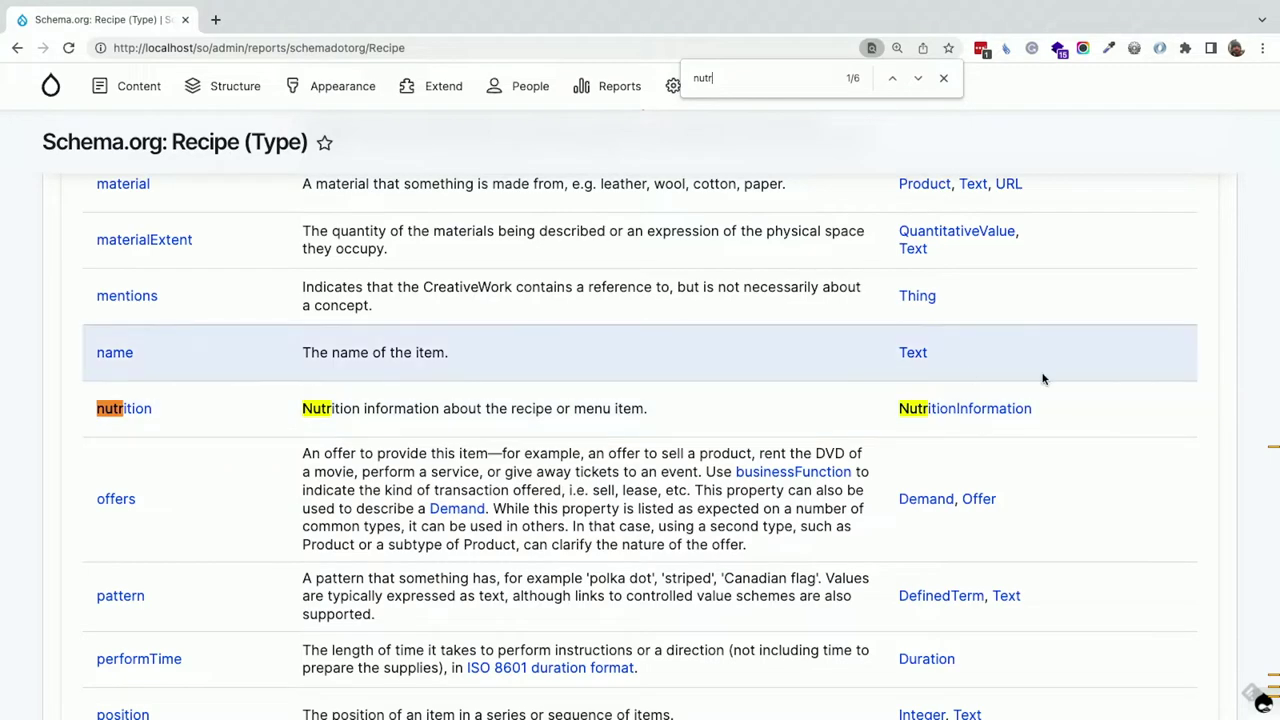
left_click(1005, 414)
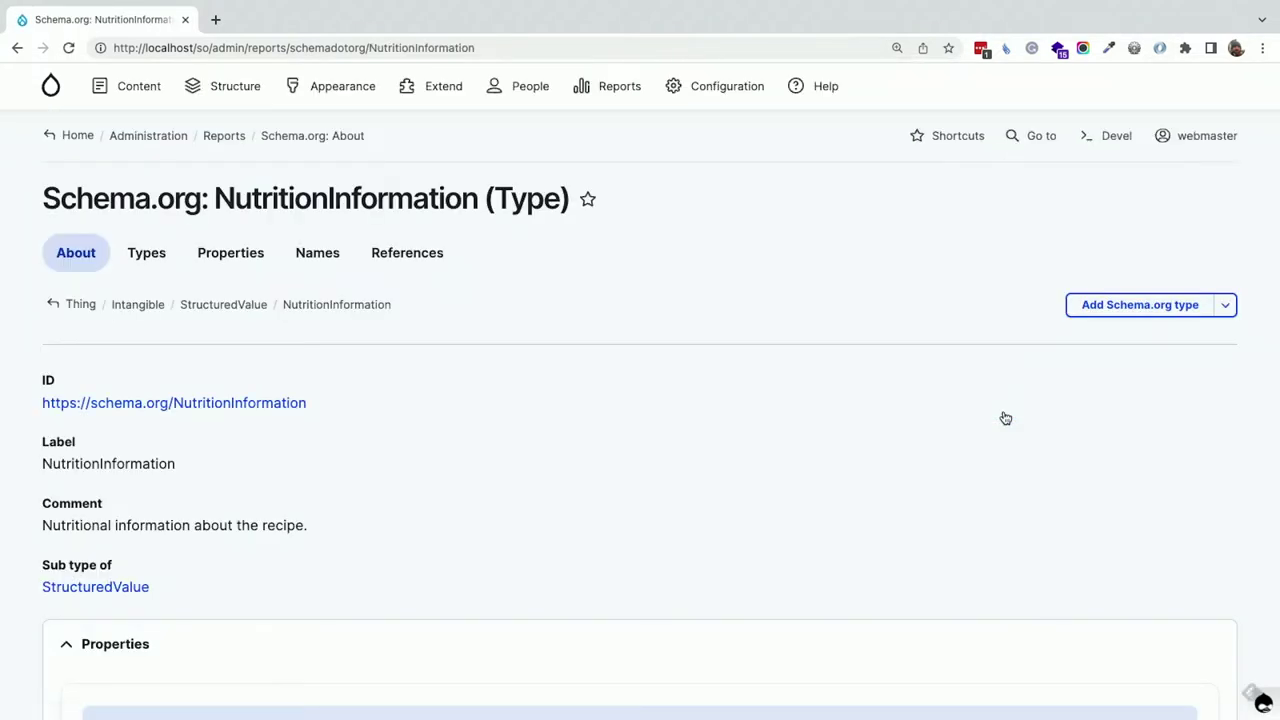
- Examine the NutritionInformation type's description, properties table and default properties
scroll(284, 501, "down", 5)
scroll(284, 501, "down", 10)
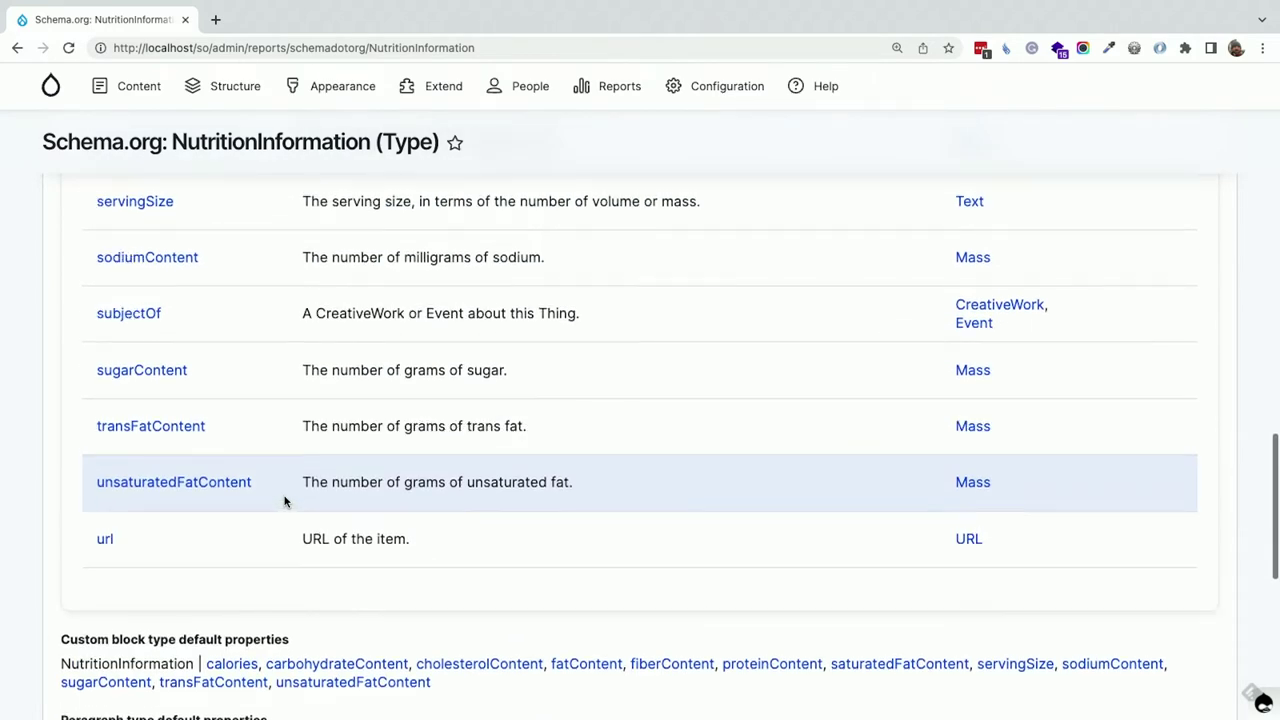
scroll(284, 501, "up", 4)
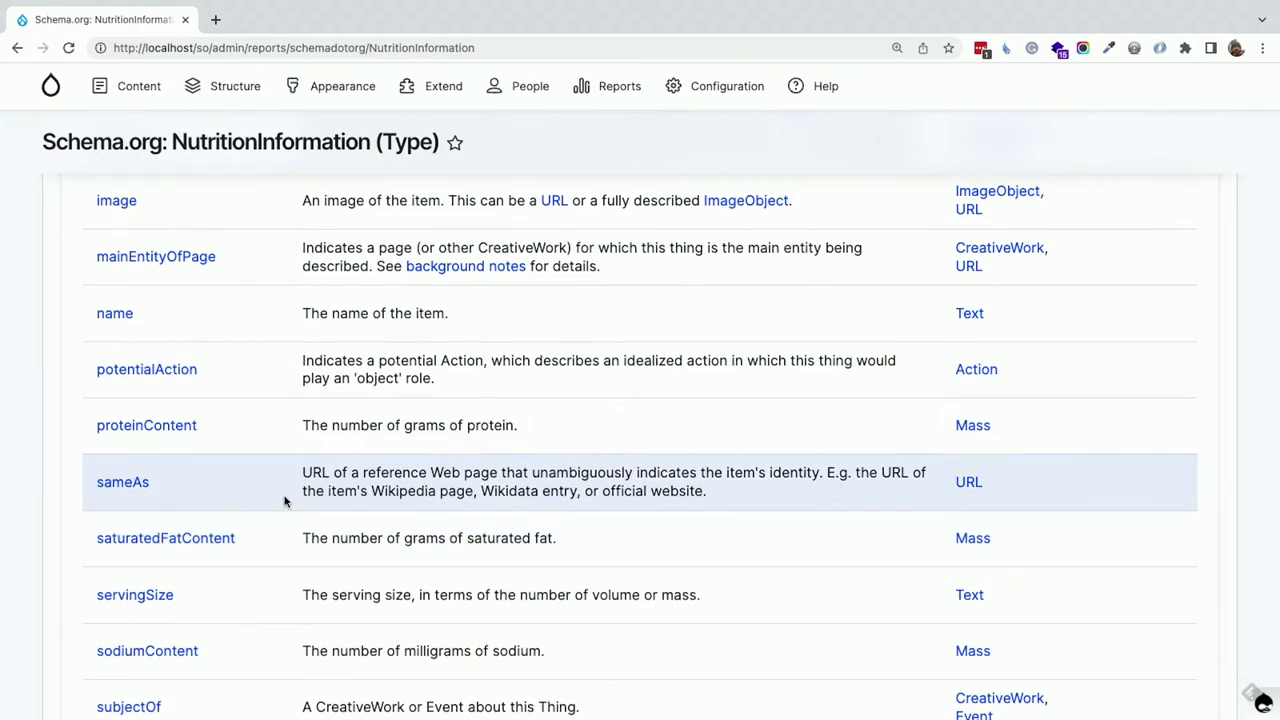
scroll(284, 501, "up", 10)
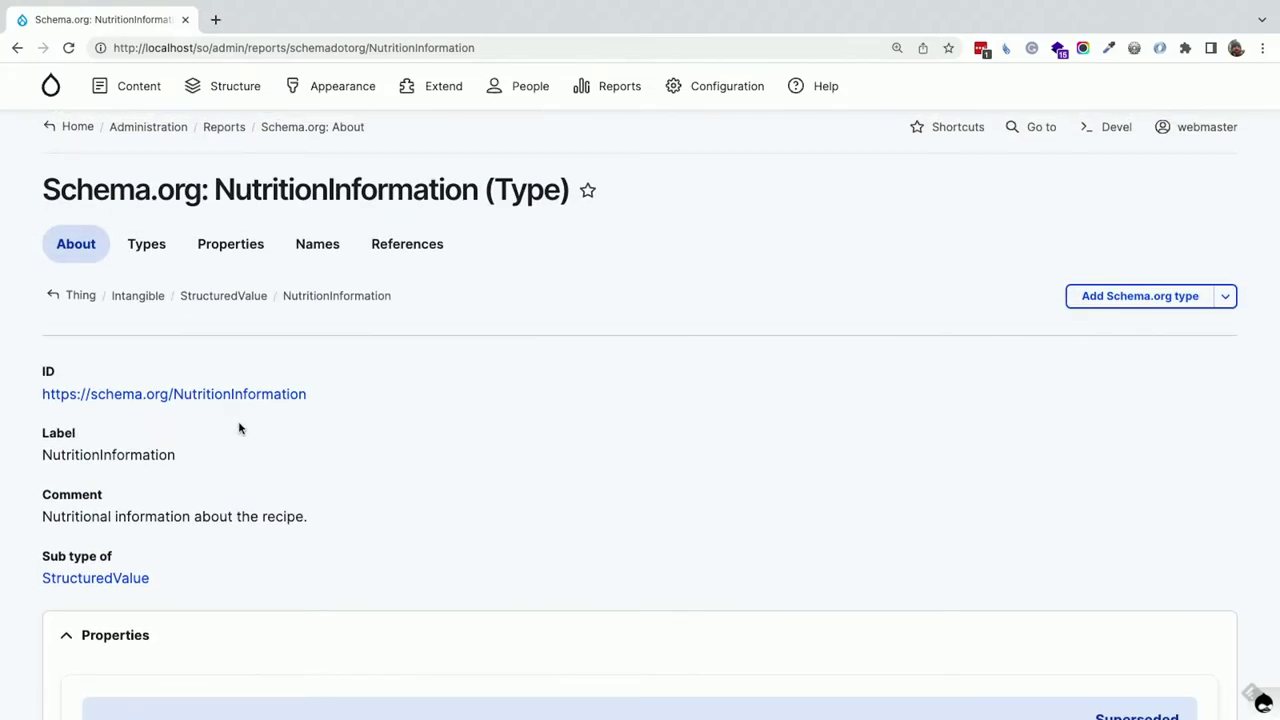
scroll(270, 440, "down", 10)
scroll(270, 438, "up", 10)
scroll(266, 430, "down", 10)
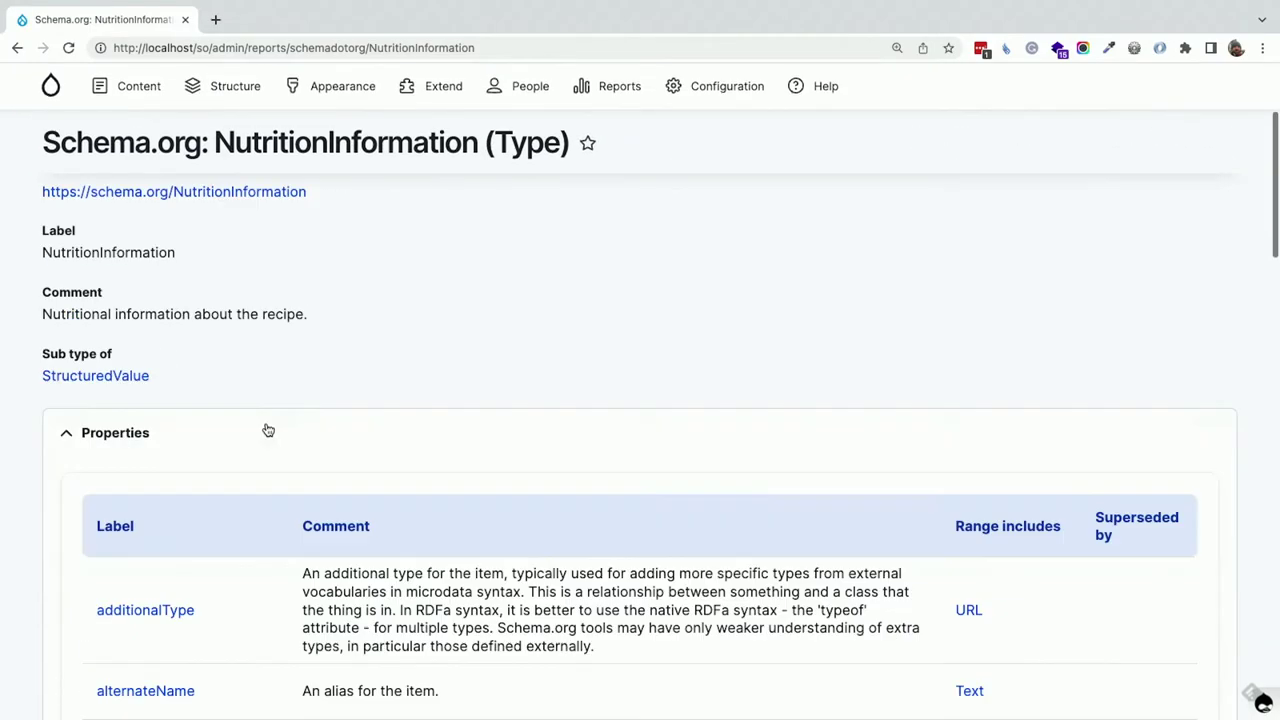
scroll(266, 430, "up", 10)
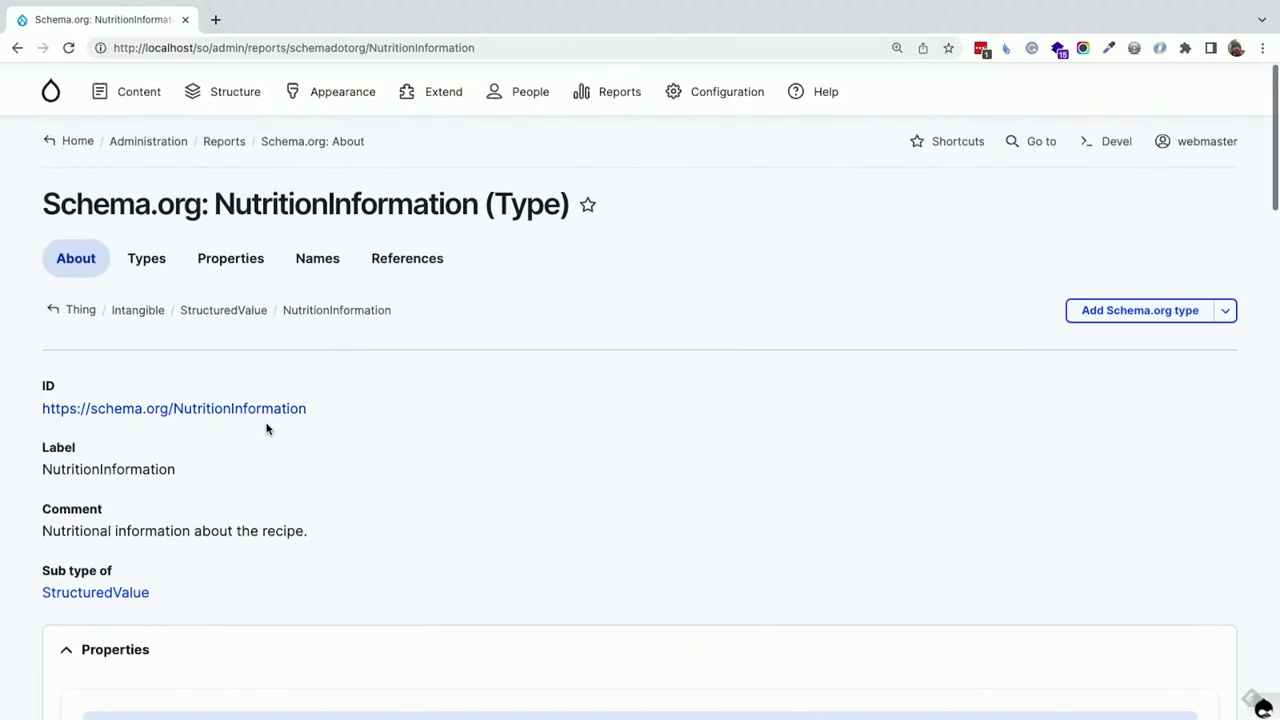
- View the official schema.org definition of NutritionInformation, highlight its own properties, and return to the site's report
left_click(266, 405)
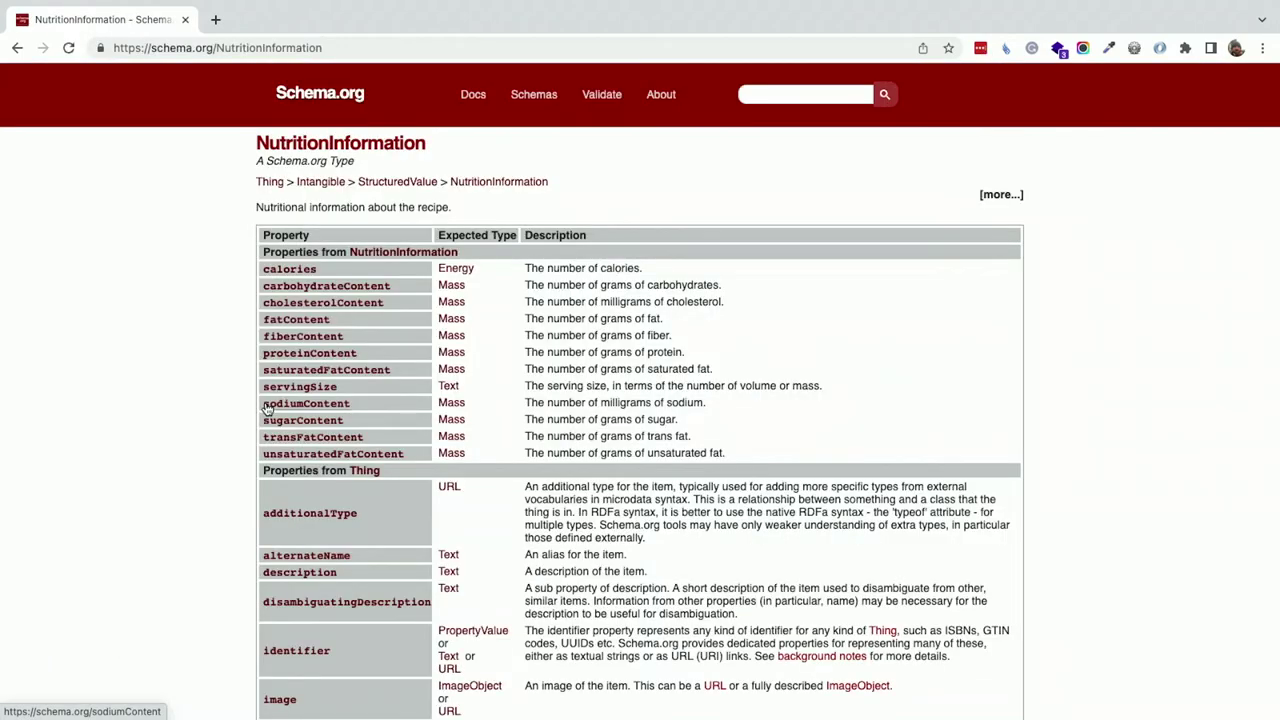
left_click_drag(246, 270, 504, 452)
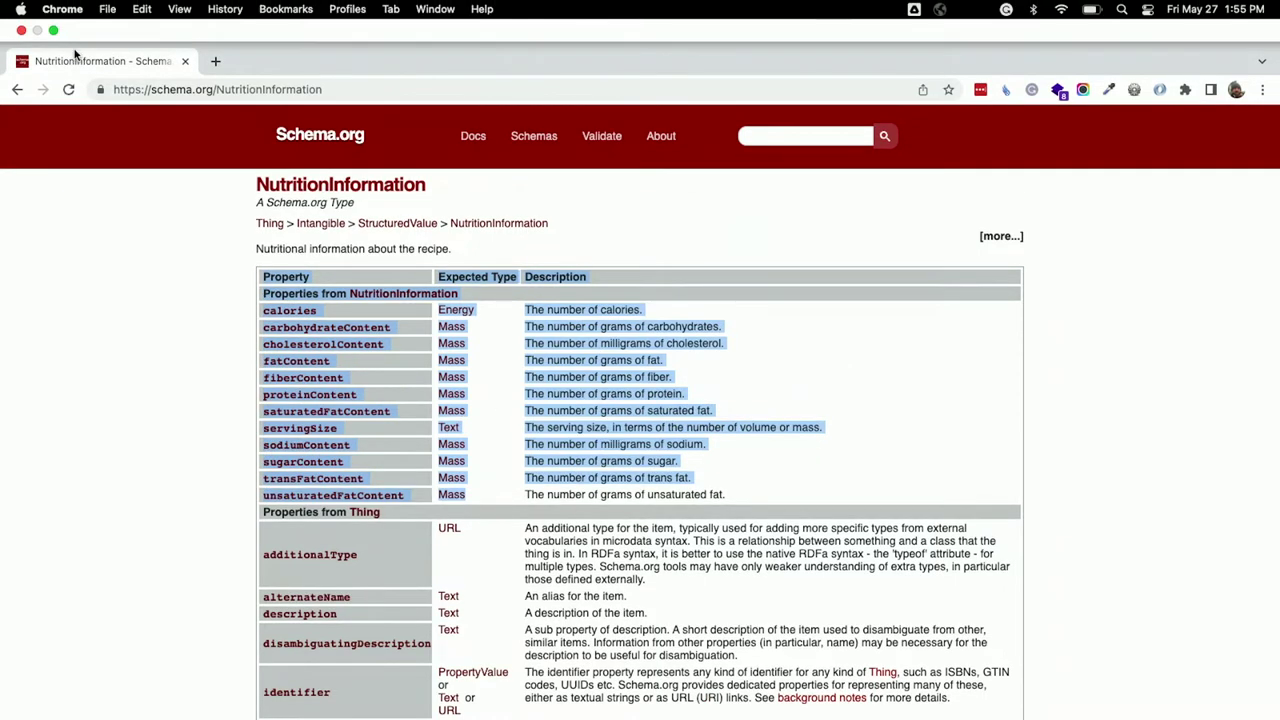
left_click(20, 89)
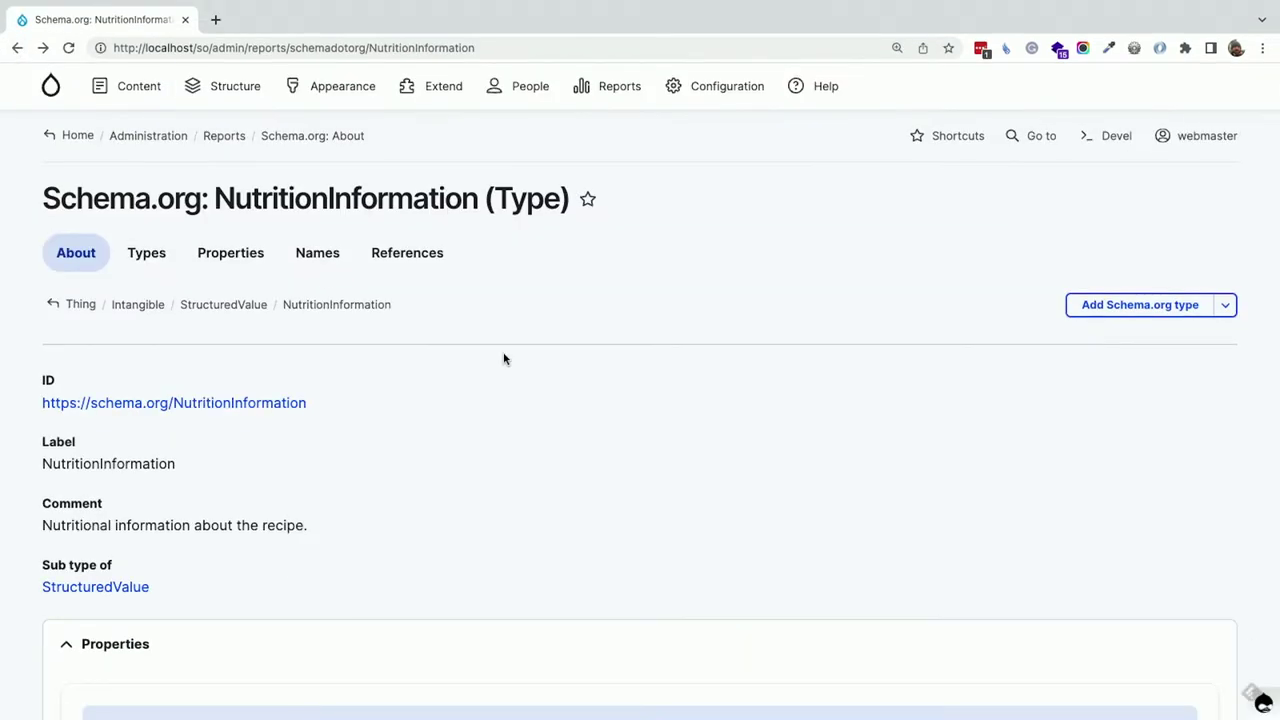
- Show the Things hierarchy of the Schema.org types and expand the whole tree
left_click(157, 265)
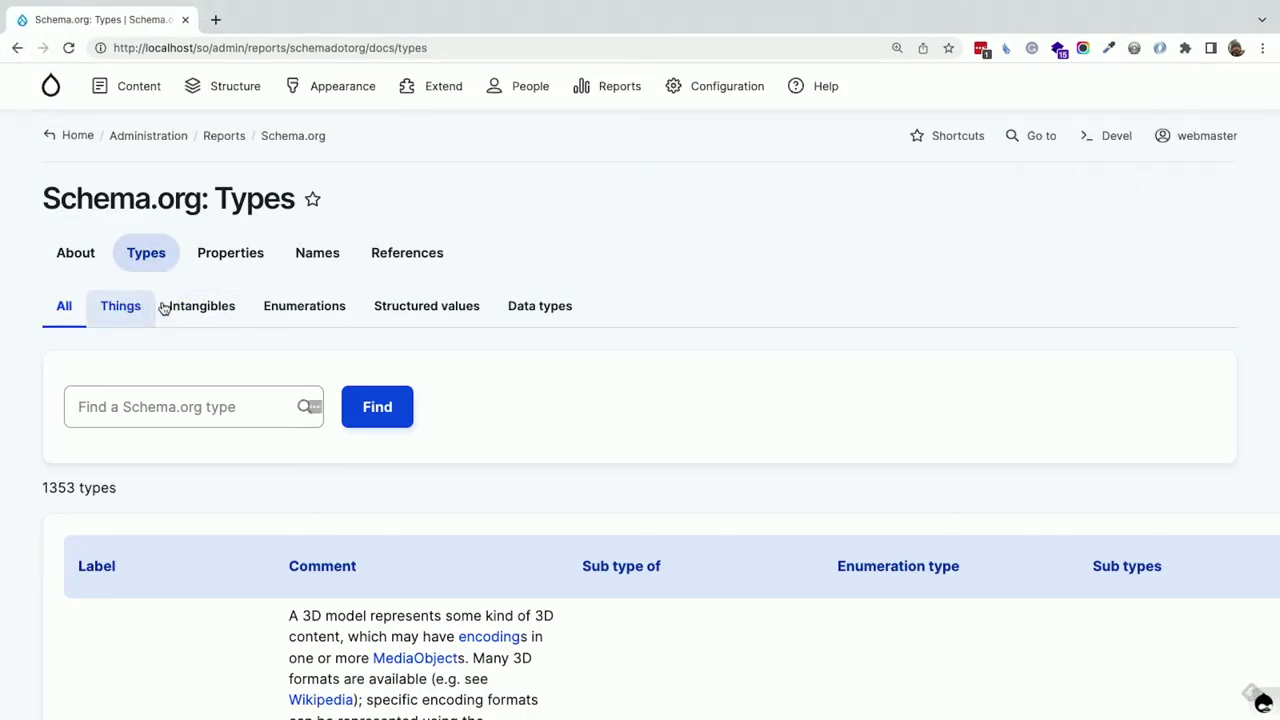
left_click(121, 307)
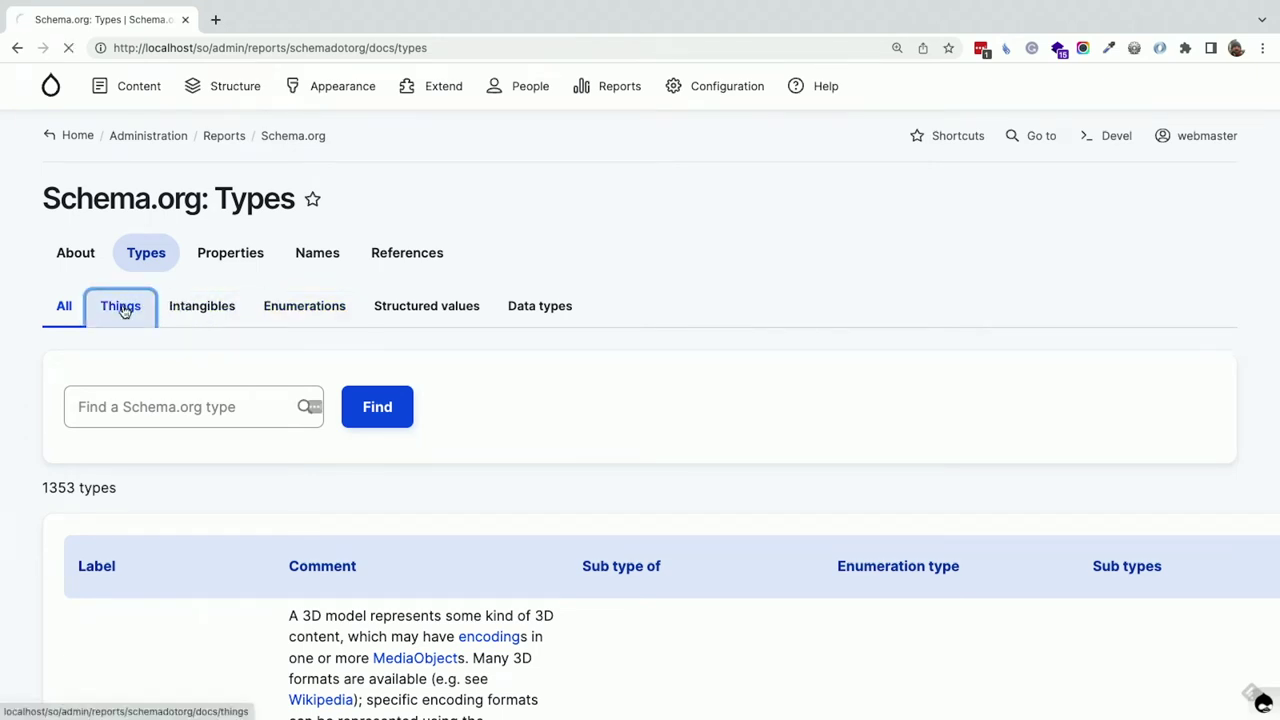
left_click(88, 395)
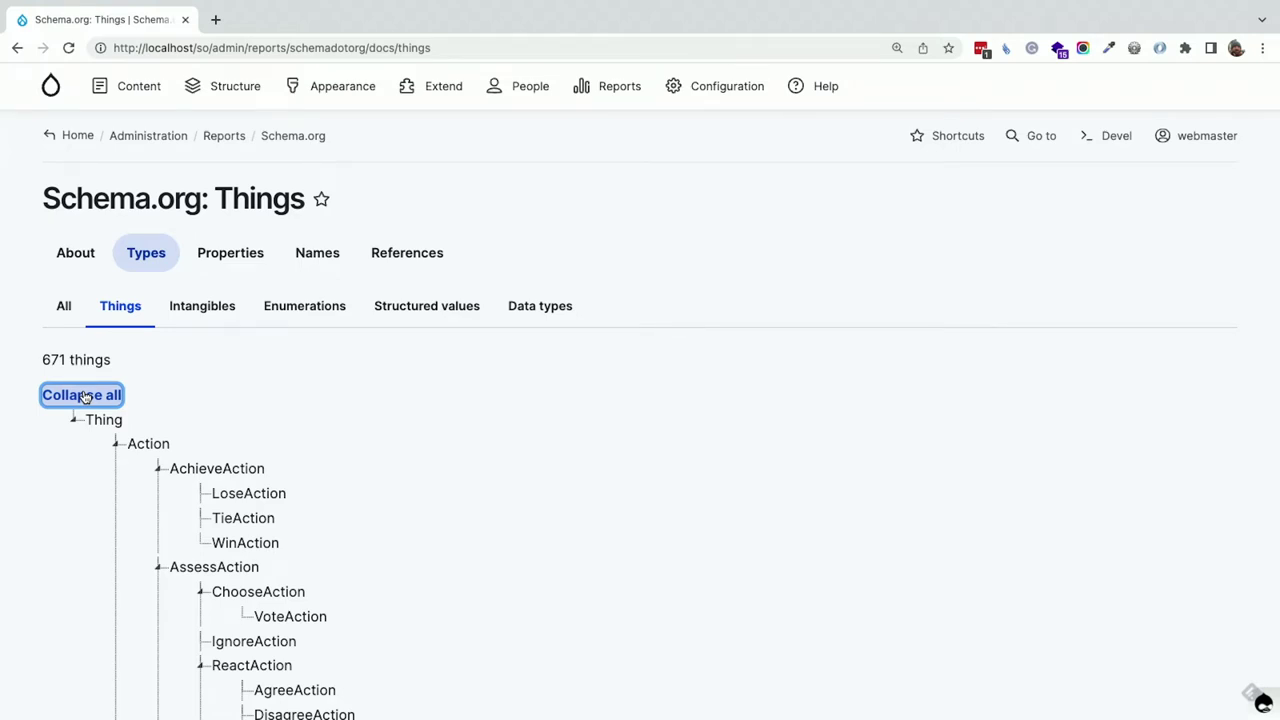
- Show the fully expanded Intangibles hierarchy, then collapse its Audience and BroadcastChannel branches
left_click(189, 311)
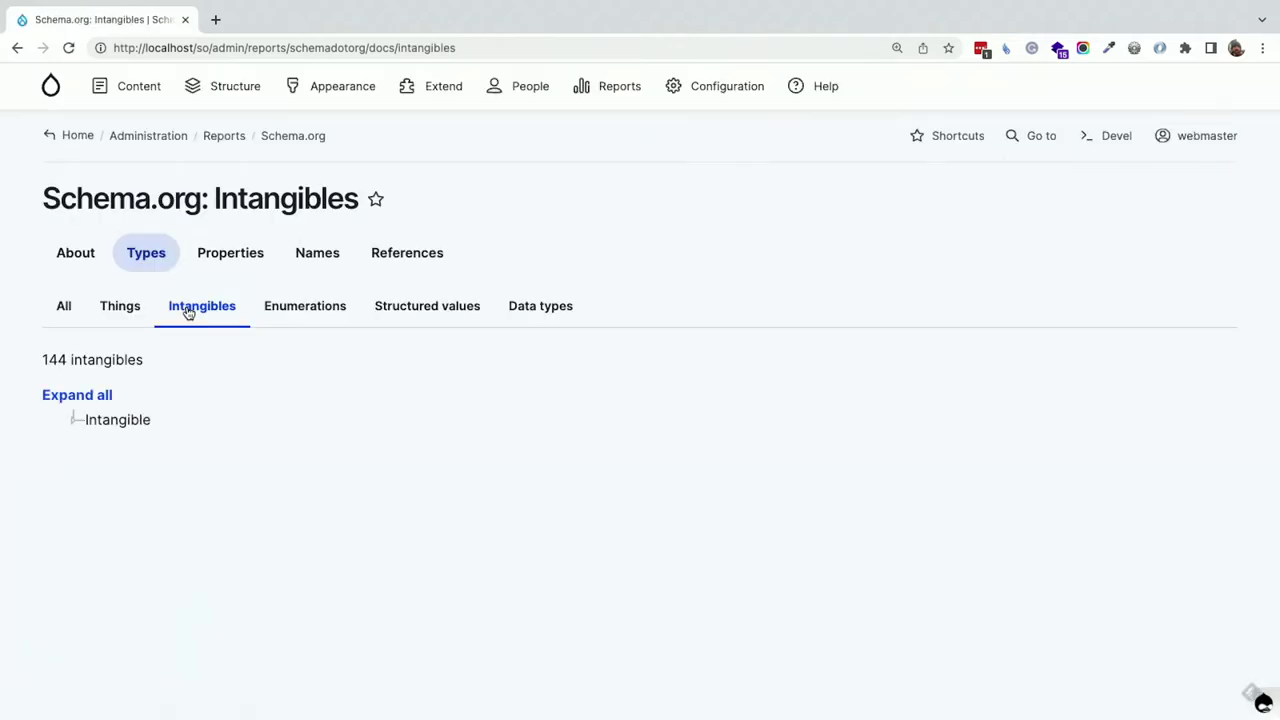
left_click(80, 395)
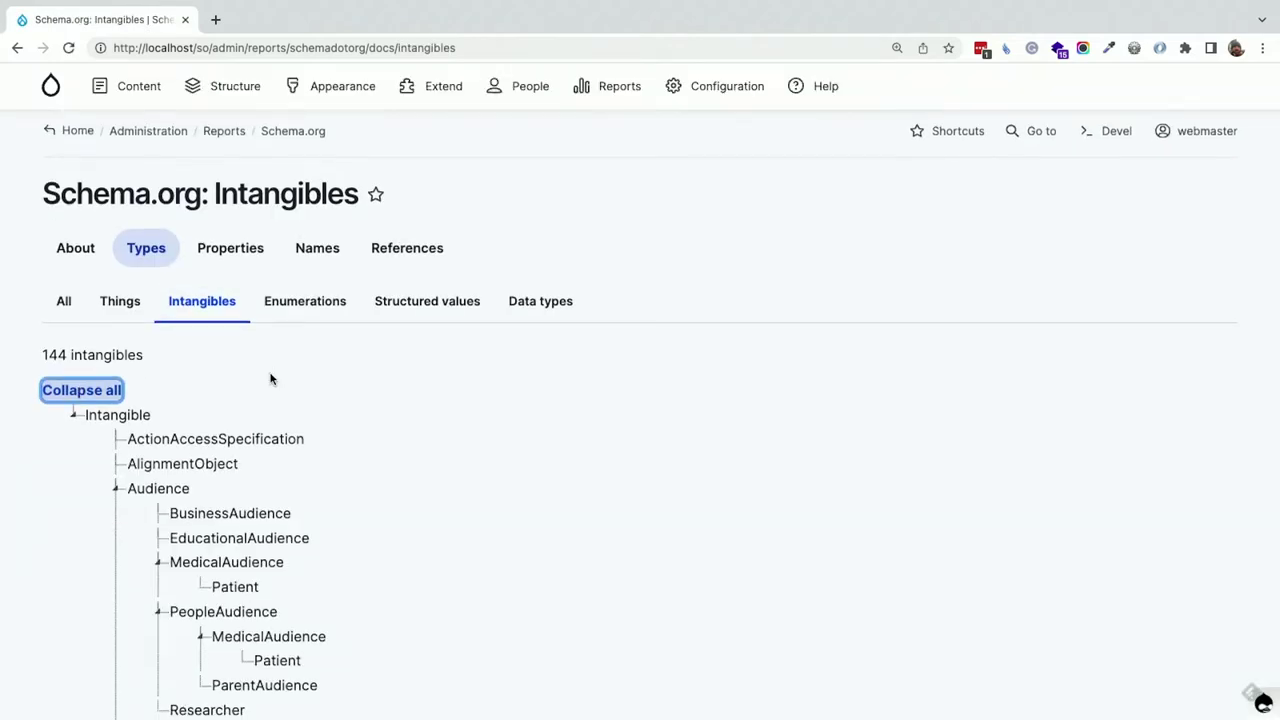
scroll(270, 378, "down", 1)
left_click(116, 404)
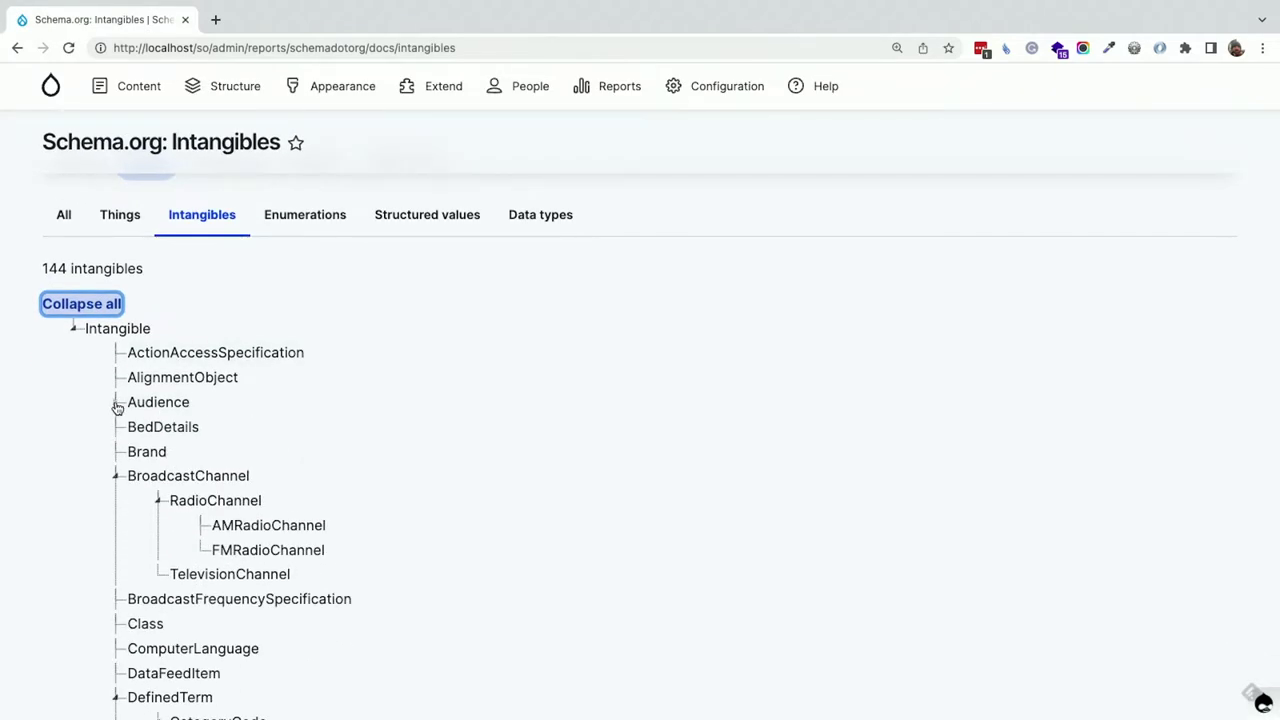
left_click(116, 480)
scroll(112, 540, "down", 2)
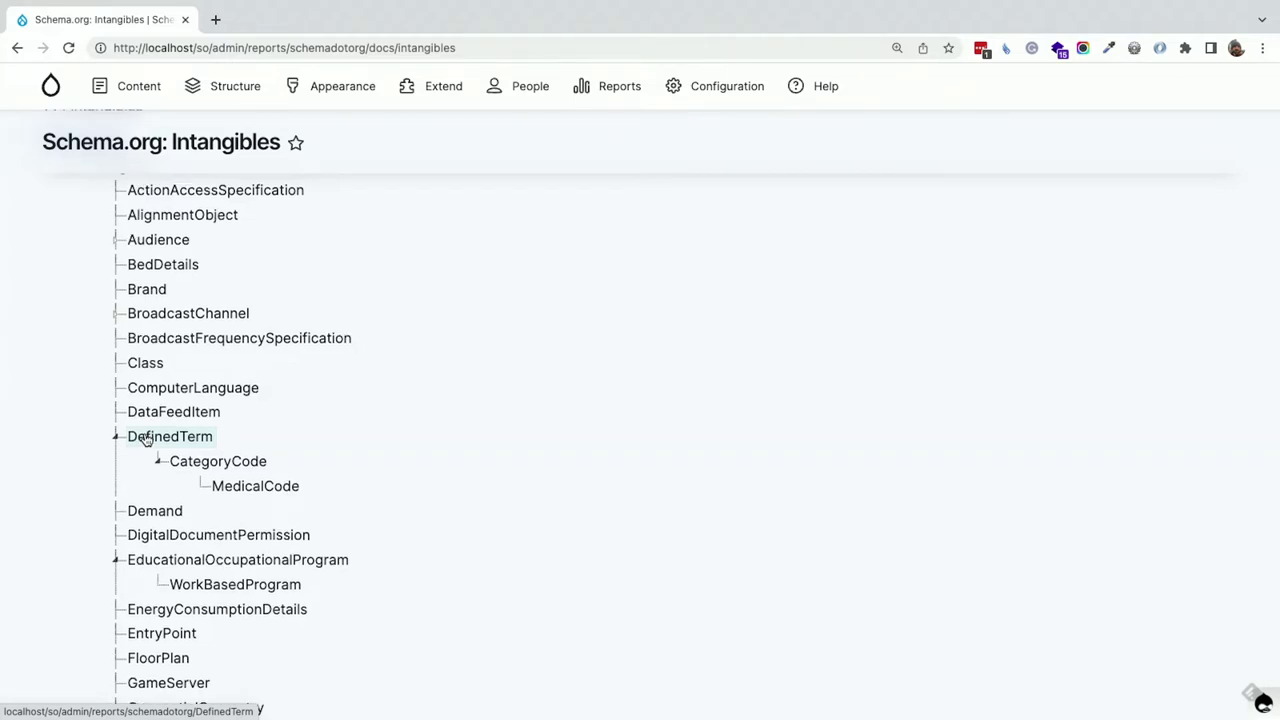
- Show the Enumerations hierarchy and expand the Enumeration root and its GenderType branch
scroll(140, 430, "up", 3)
left_click(314, 305)
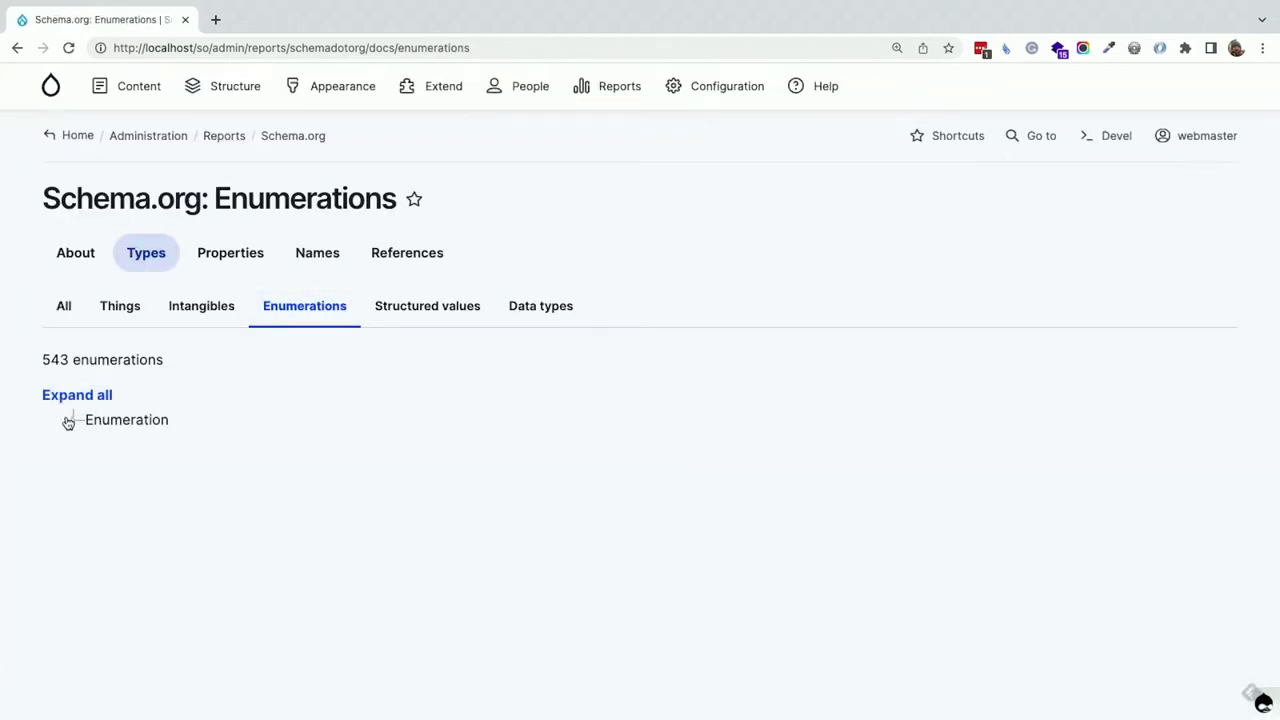
left_click(69, 420)
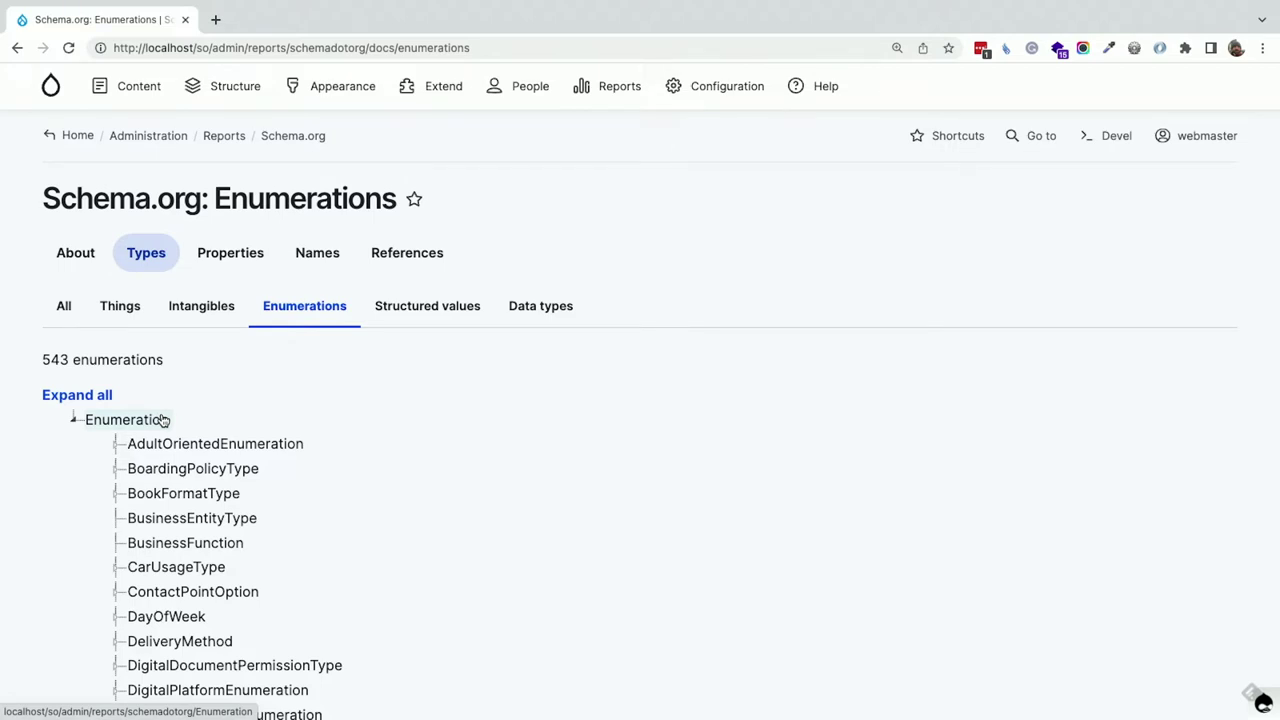
scroll(163, 421, "down", 5)
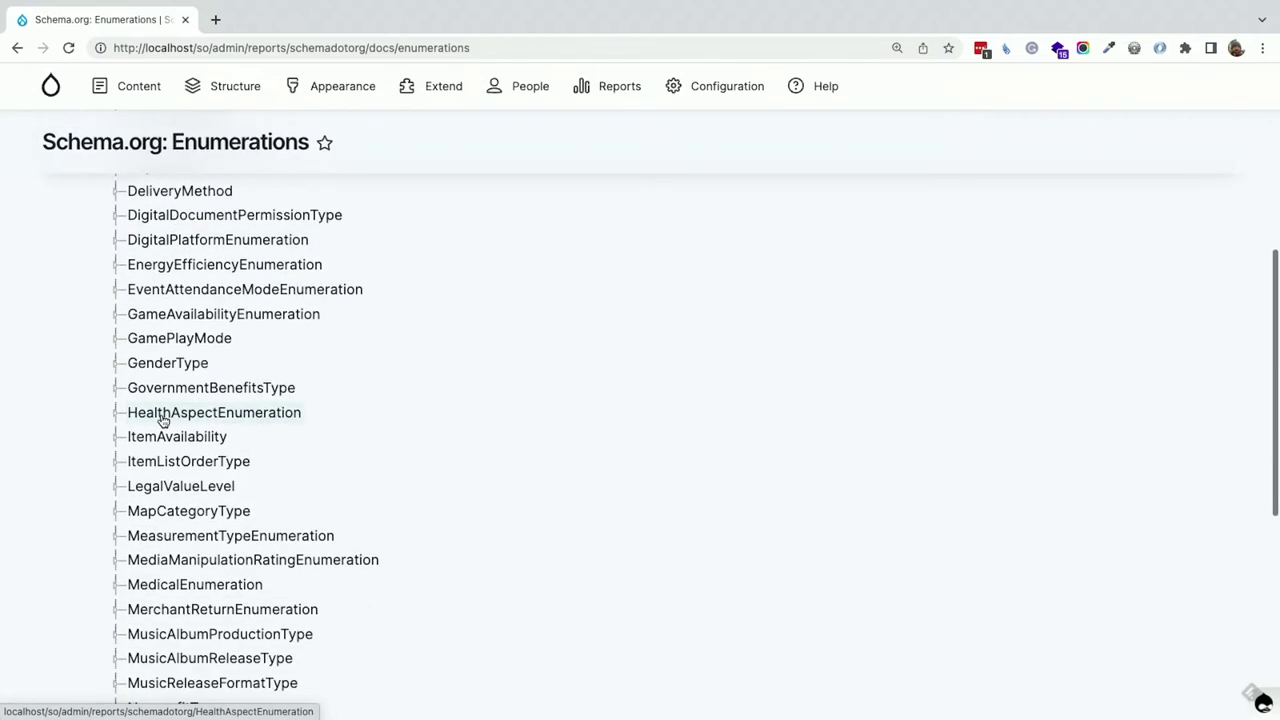
left_click(117, 365)
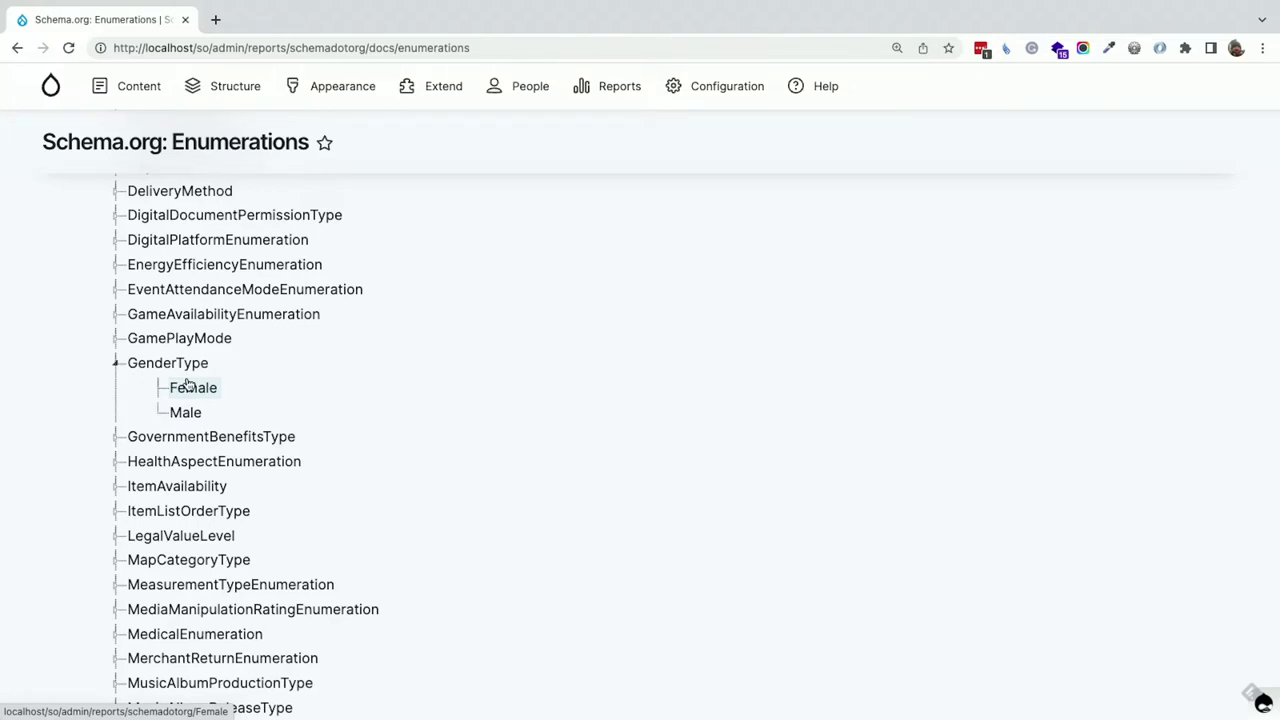
- Show the Structured values hierarchy and expand the StructuredValue root and its ContactPoint branch
scroll(187, 383, "up", 5)
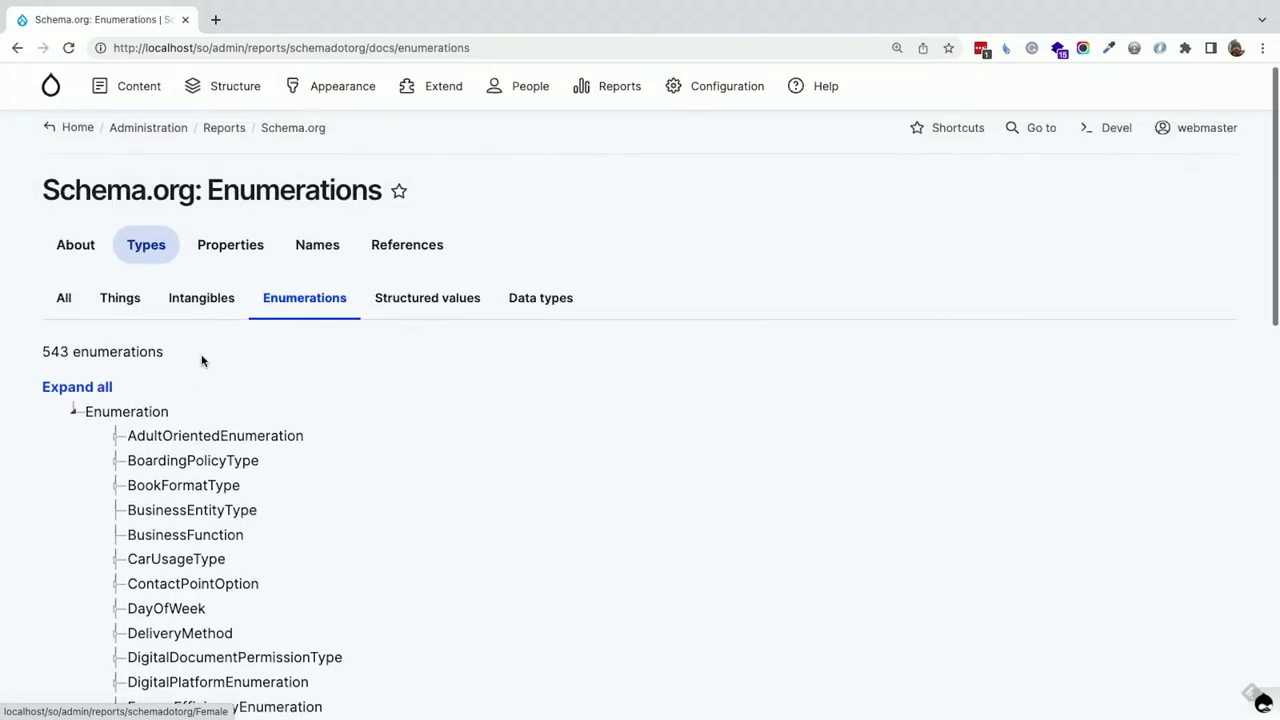
left_click(384, 314)
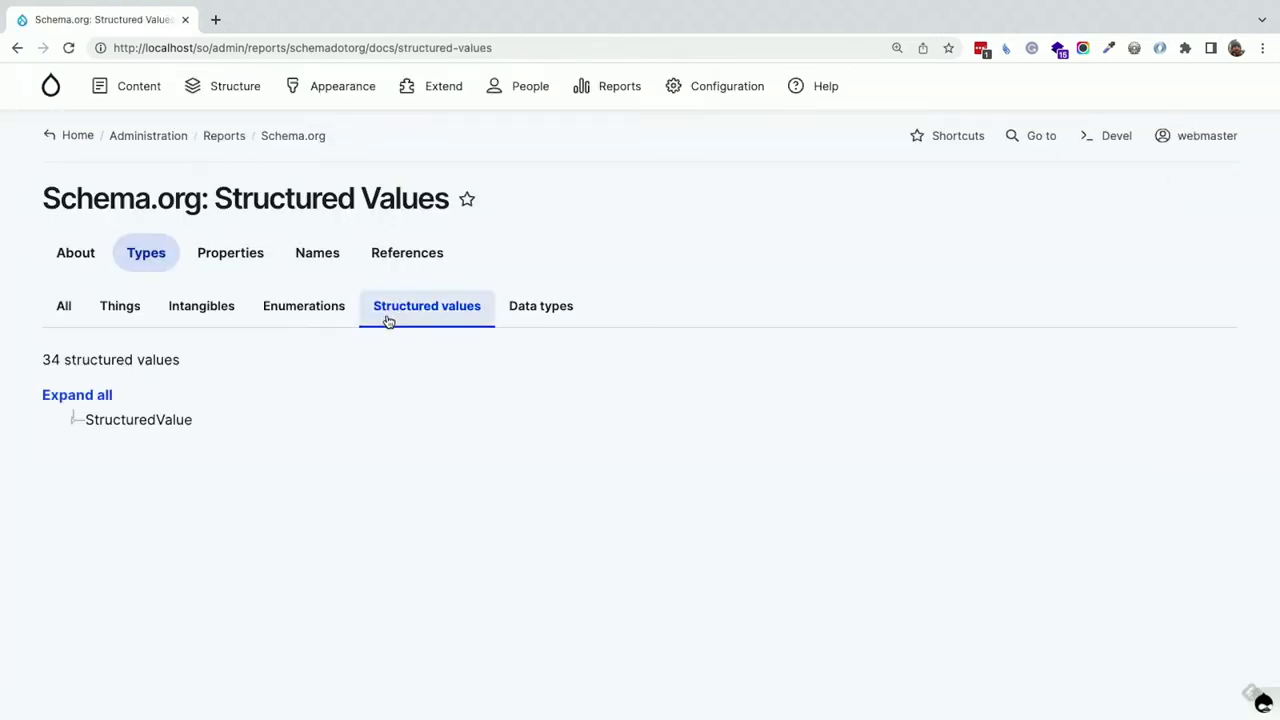
left_click(74, 421)
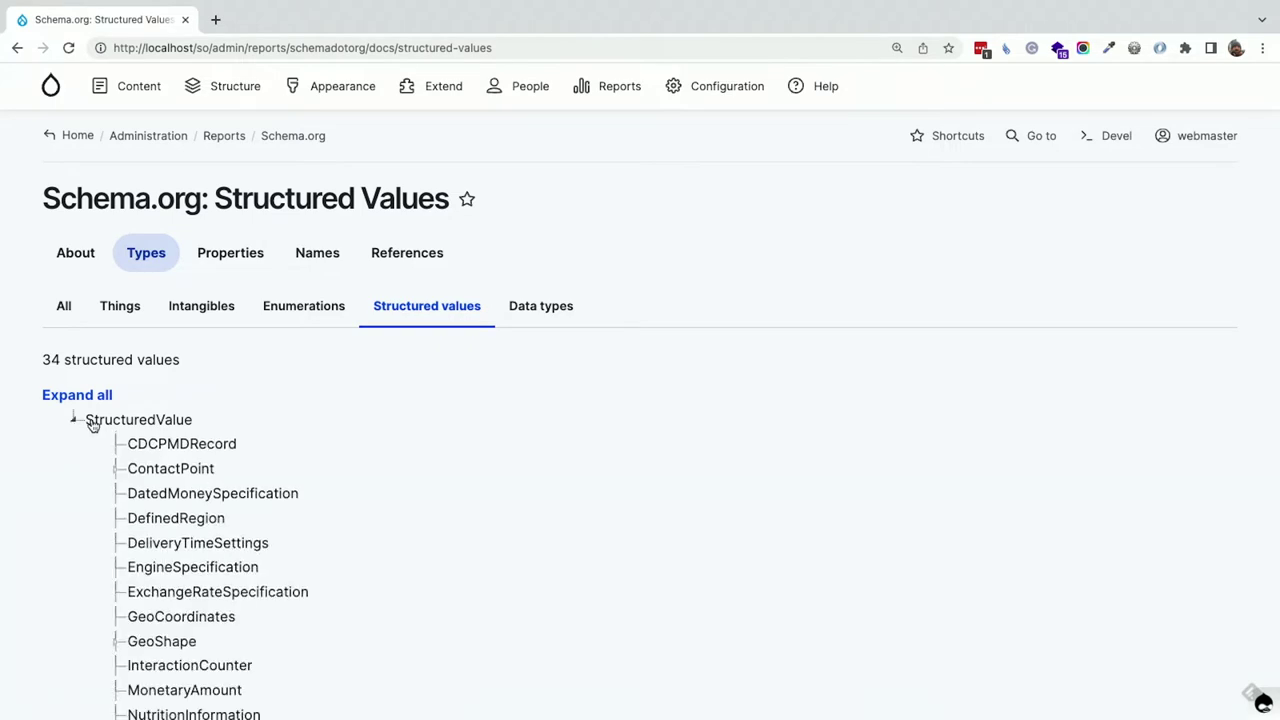
left_click(116, 472)
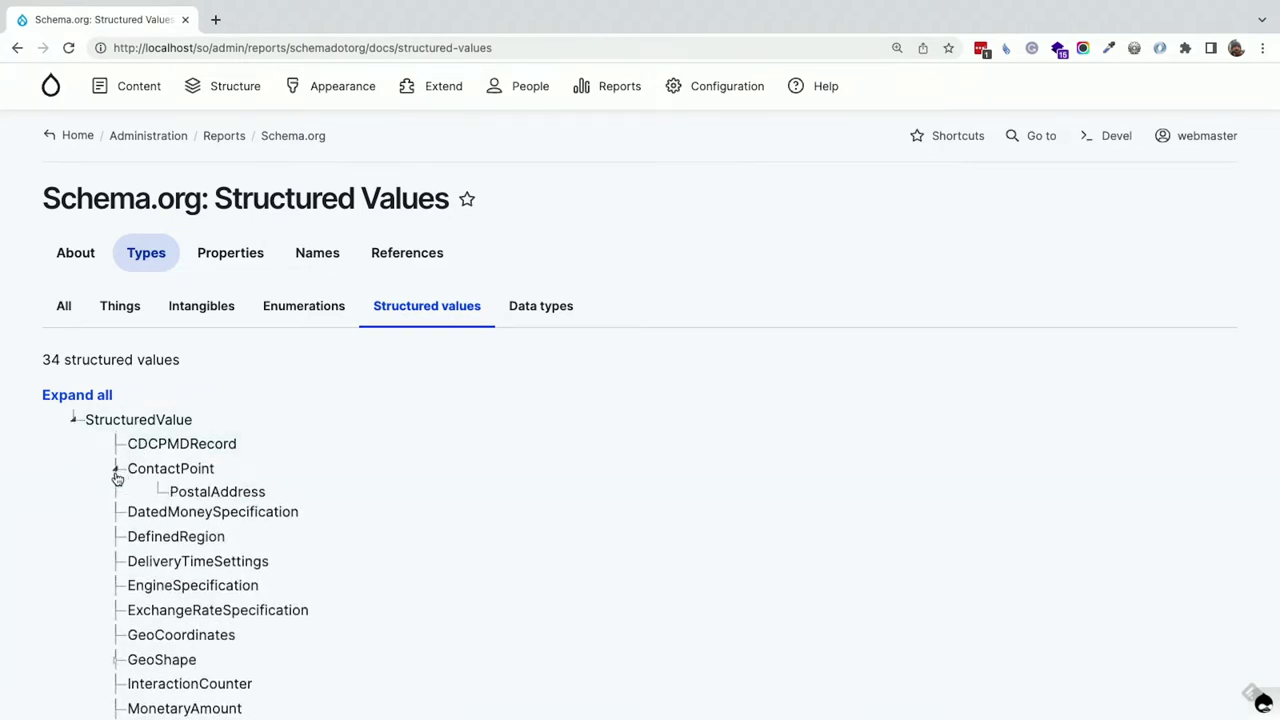
- Open the ContactPoint type report and review its definition, subtypes and properties table
left_click(163, 470)
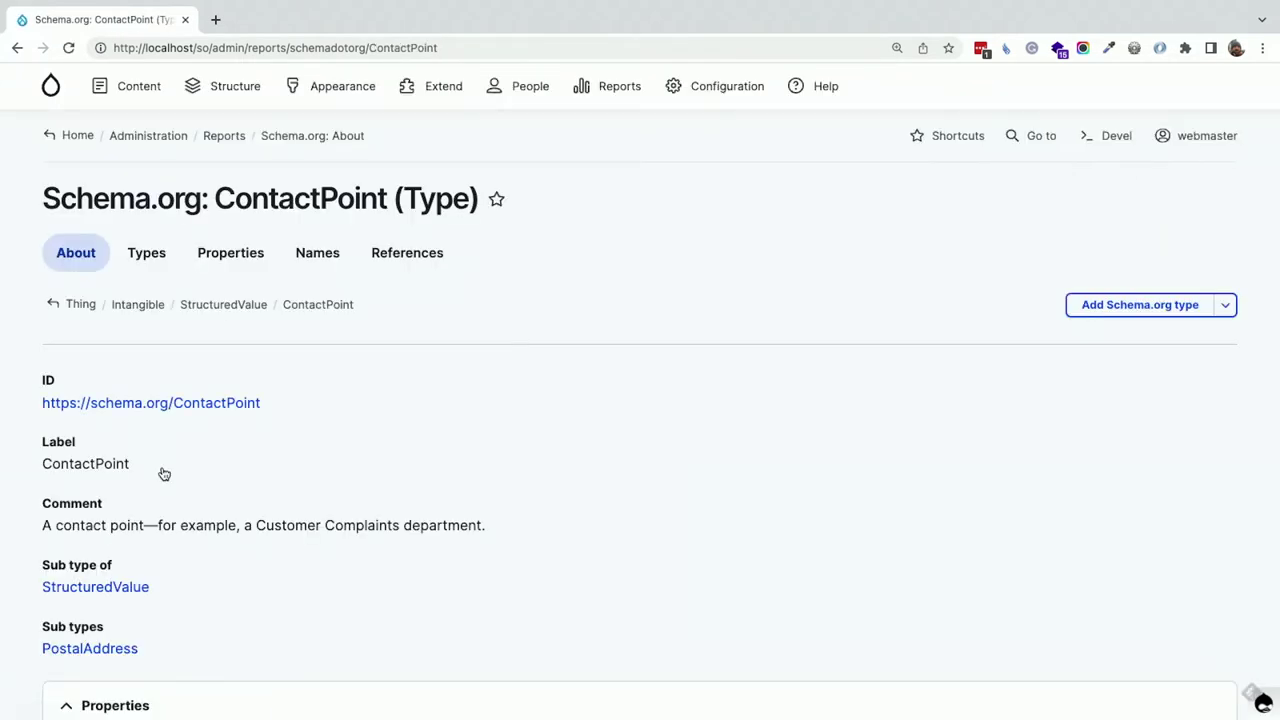
scroll(164, 474, "down", 2)
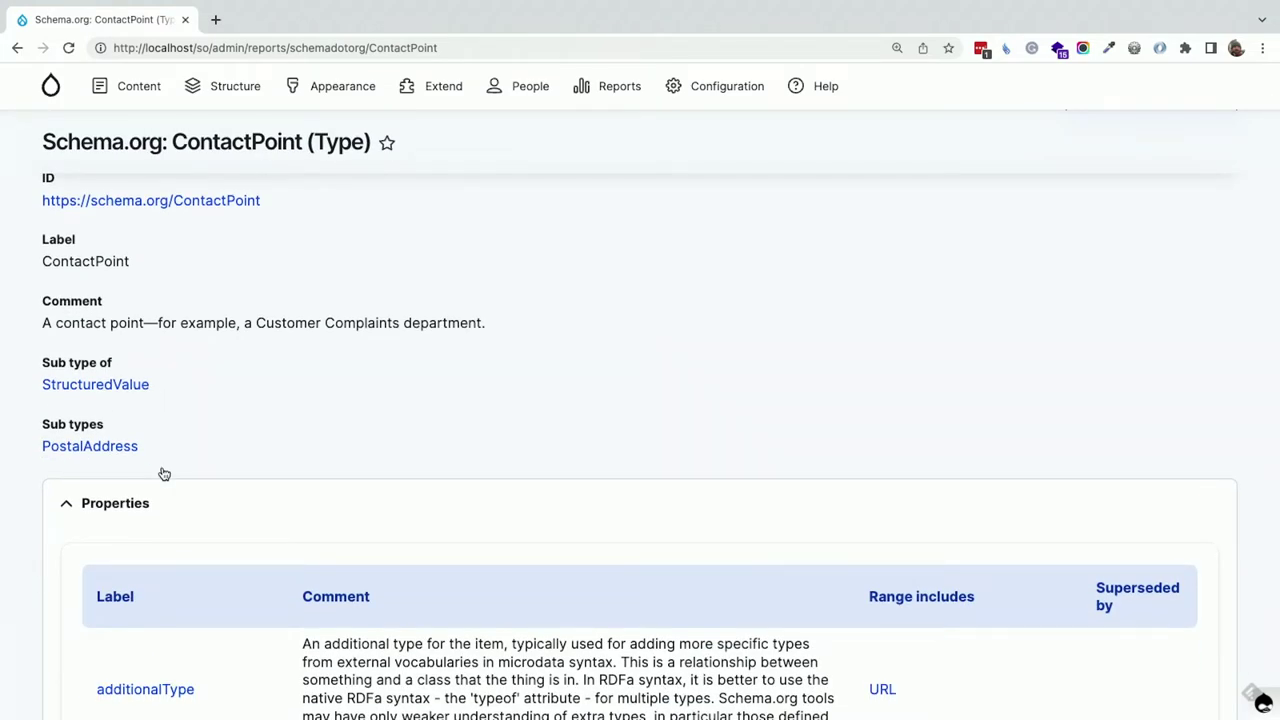
scroll(164, 474, "down", 9)
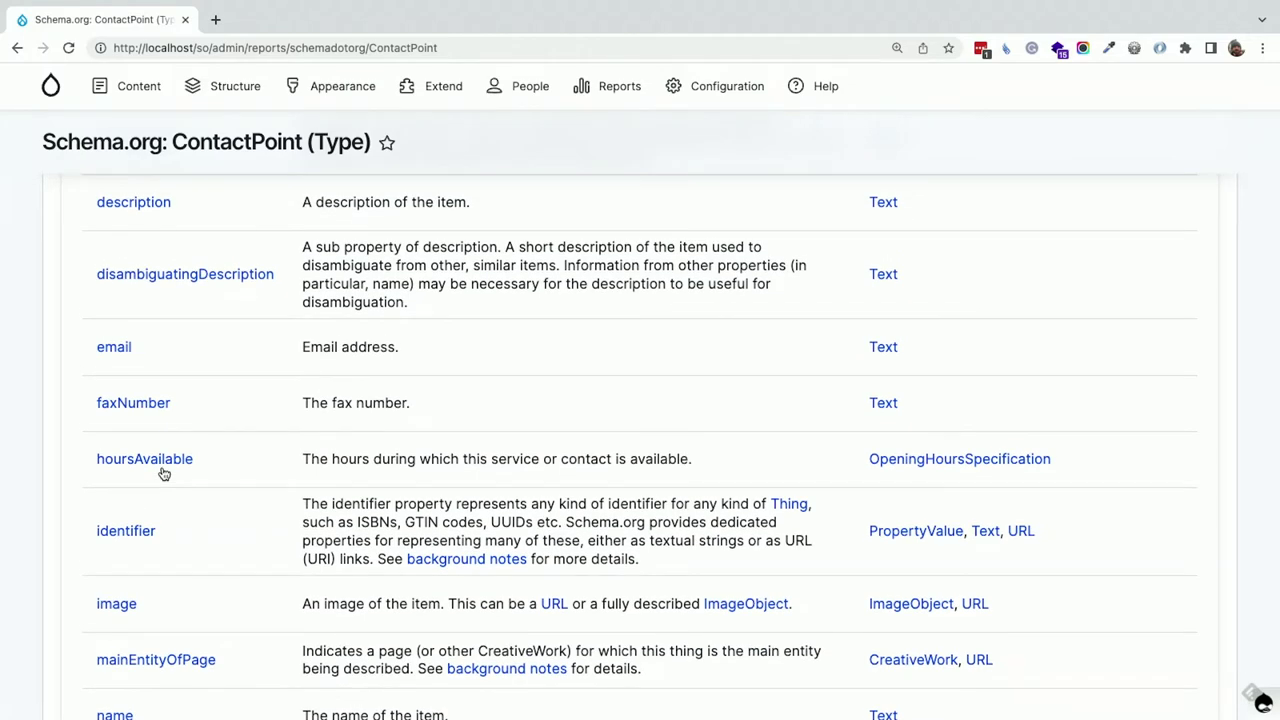
scroll(164, 474, "up", 10)
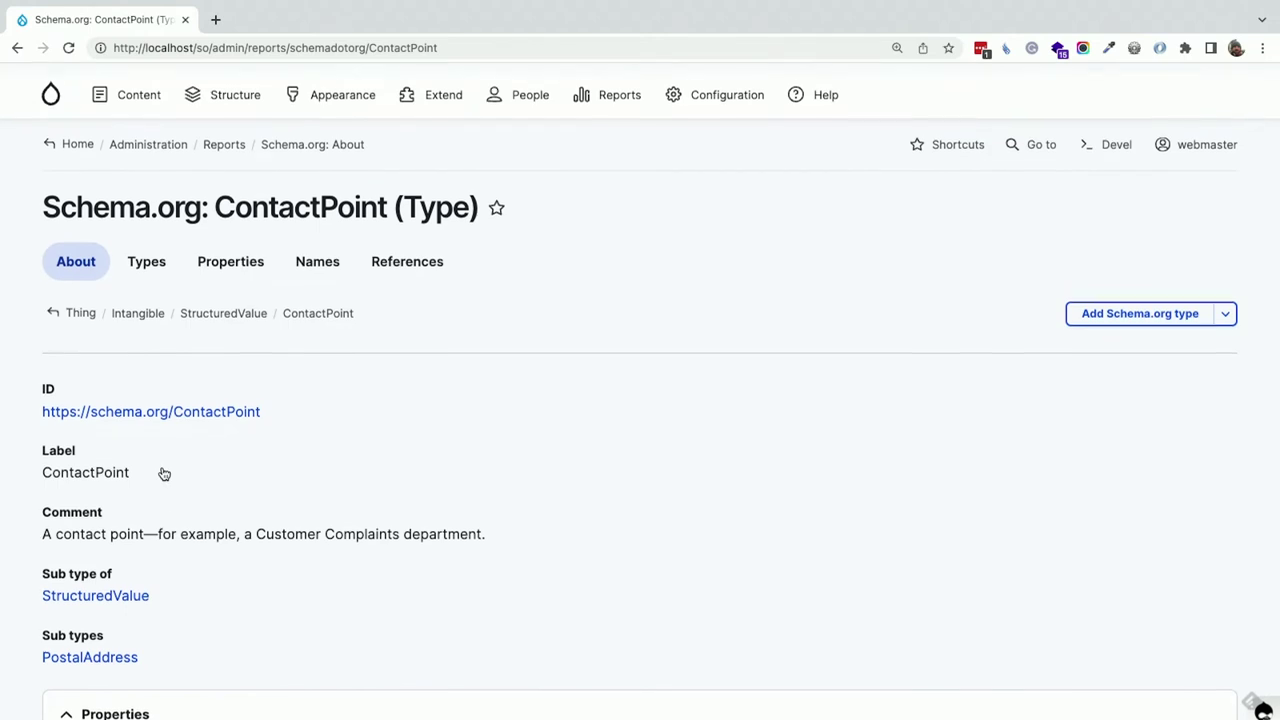
- Show the abbreviated Schema.org names and compare the original names with their shortened Drupal names
left_click(322, 270)
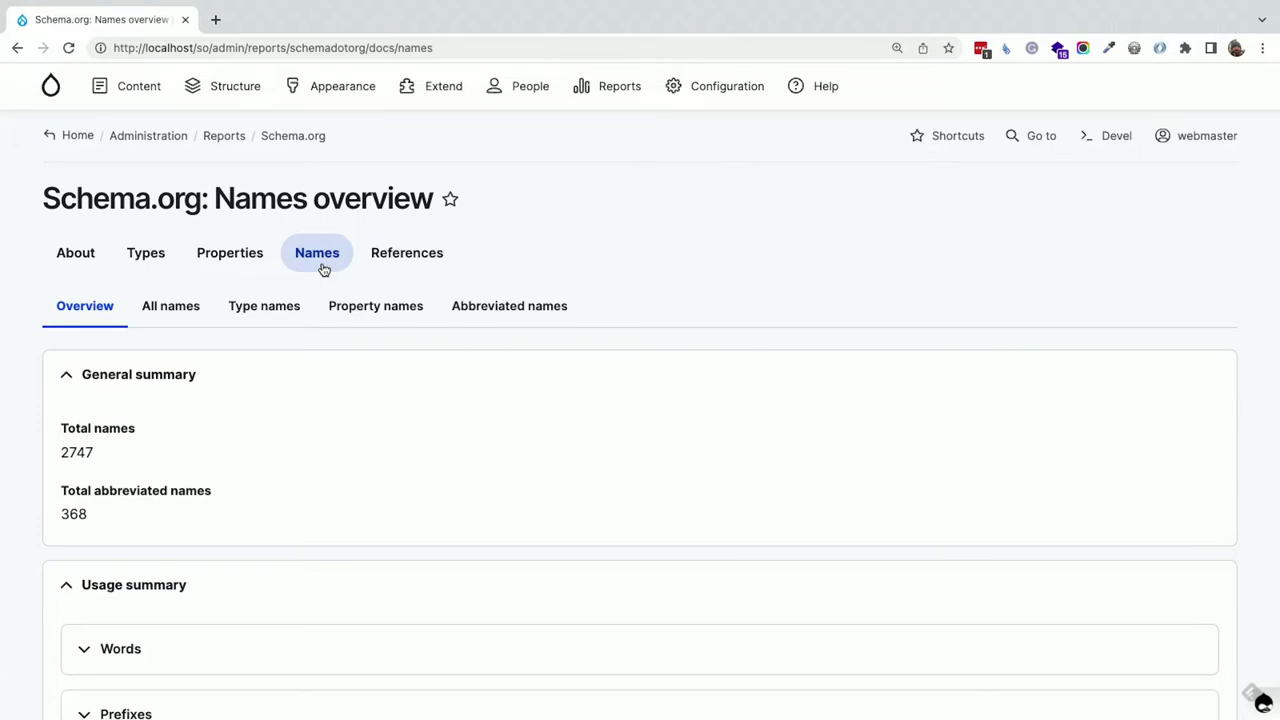
left_click(470, 318)
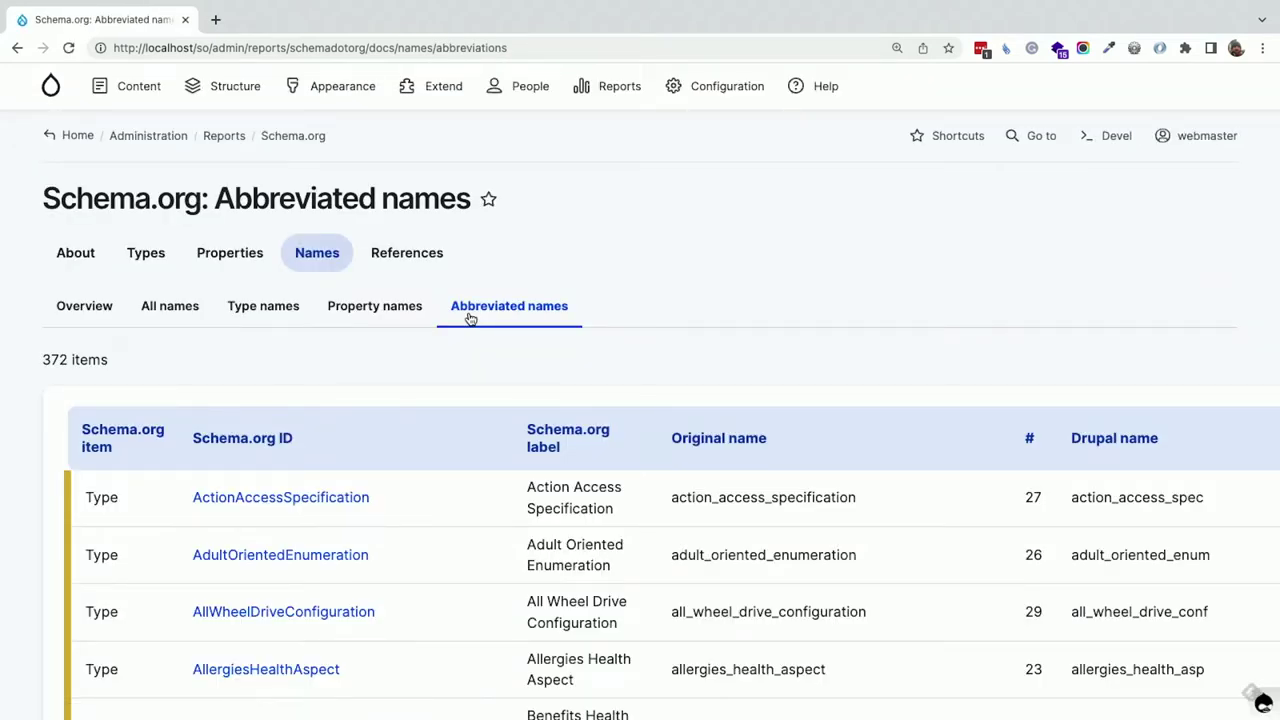
scroll(470, 318, "down", 2)
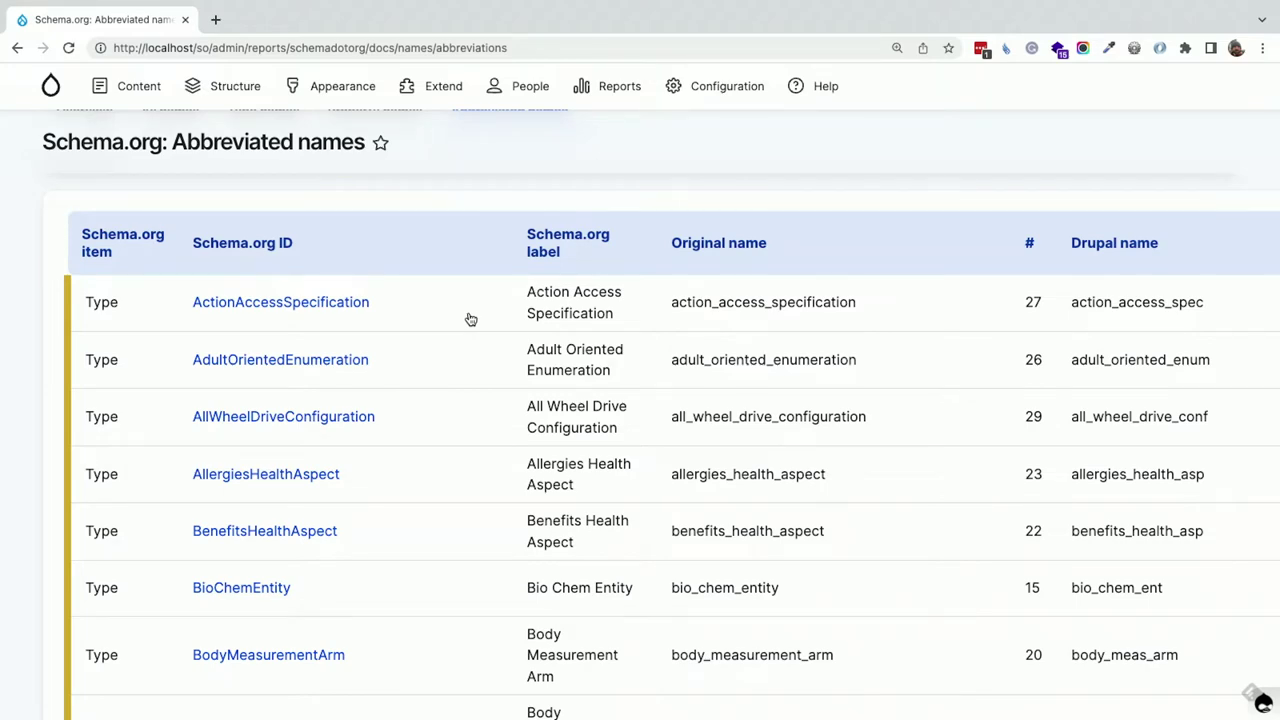
scroll(470, 318, "down", 2)
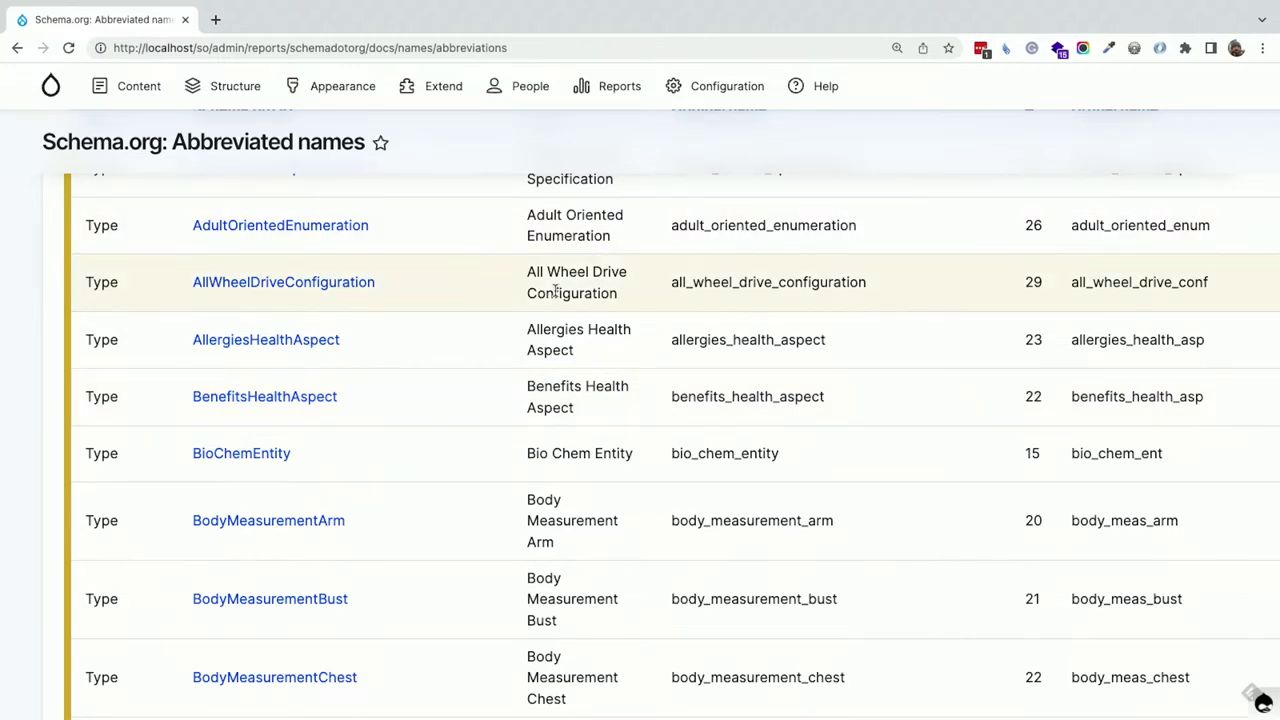
left_click_drag(542, 290, 860, 515)
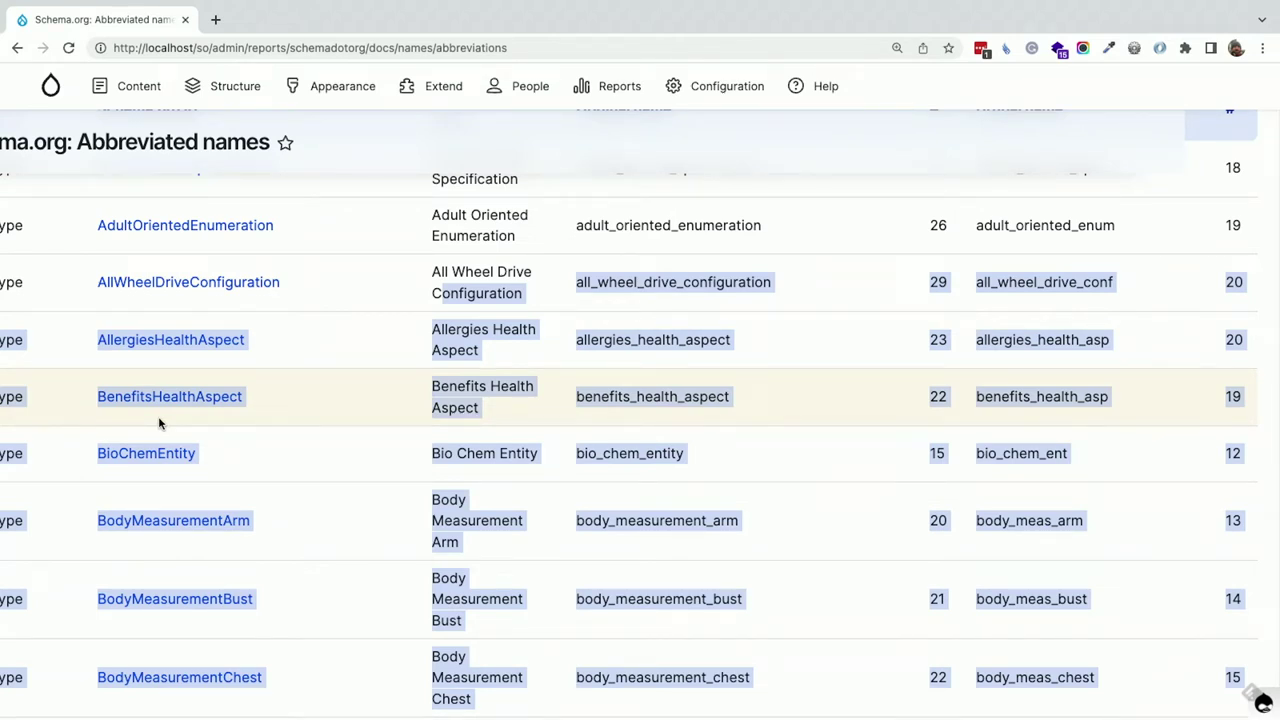
- Show the Schema.org References report with its documentation and example links
scroll(329, 234, "up", 5)
left_click(312, 253)
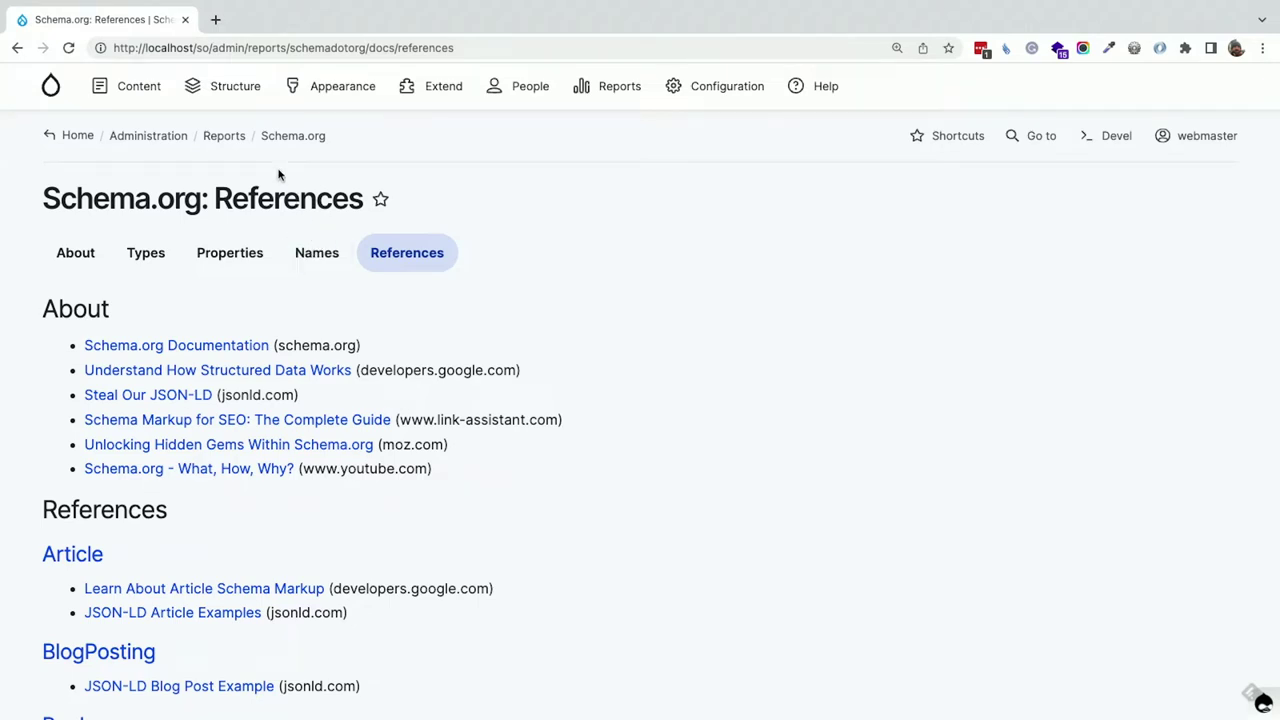
scroll(279, 175, "up", 1)
scroll(279, 175, "down", 1)
- Start adding a Schema.org paragraph type based on the commonly used ContactPoint type
left_click(236, 88)
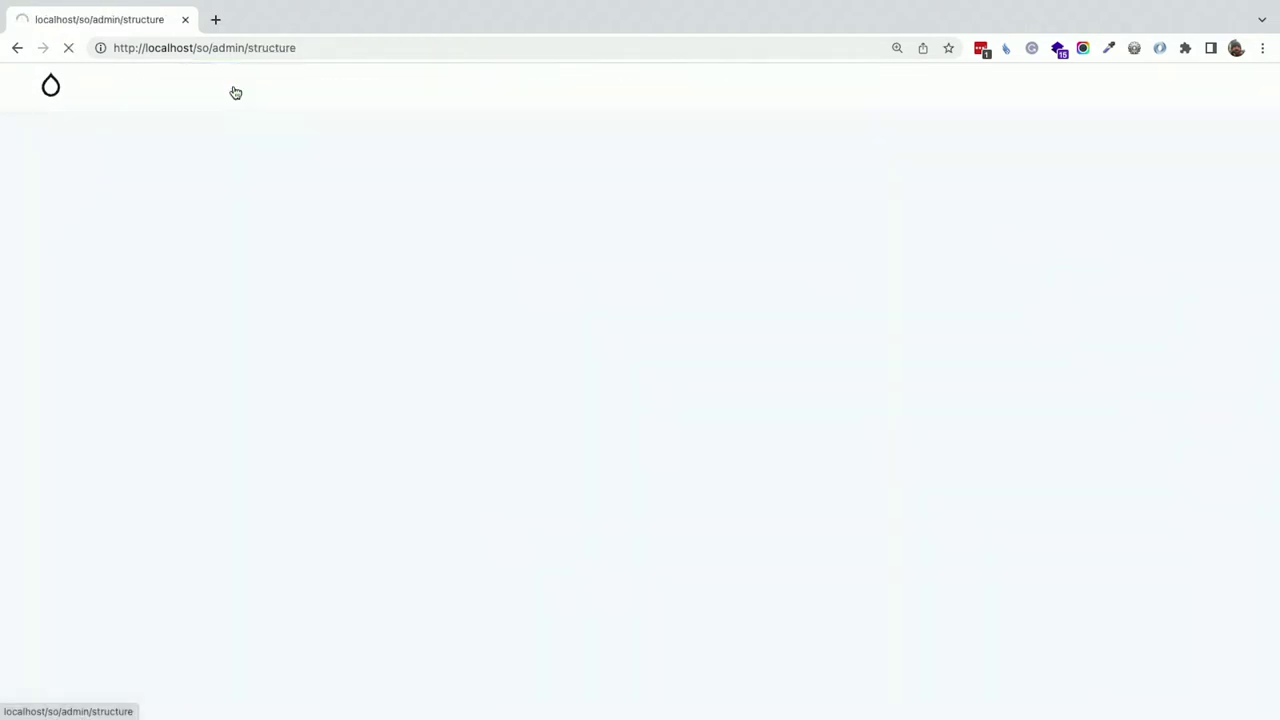
mouse_move(289, 231)
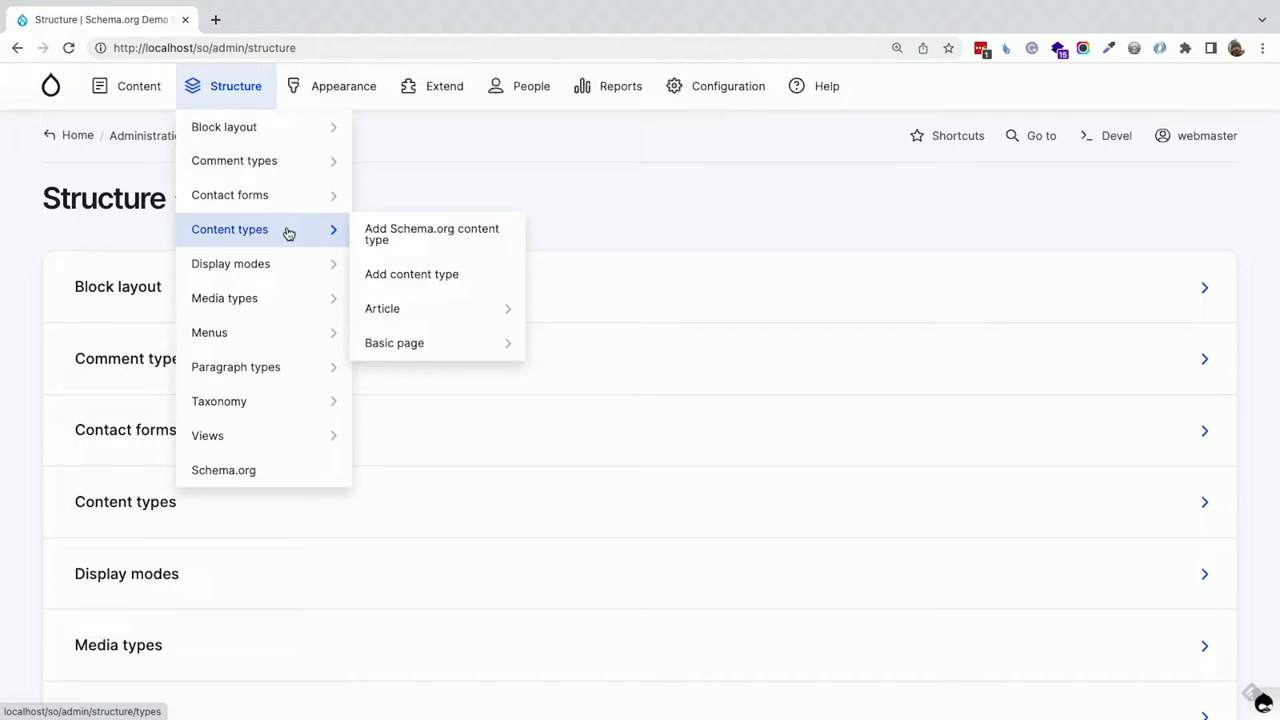
mouse_move(300, 357)
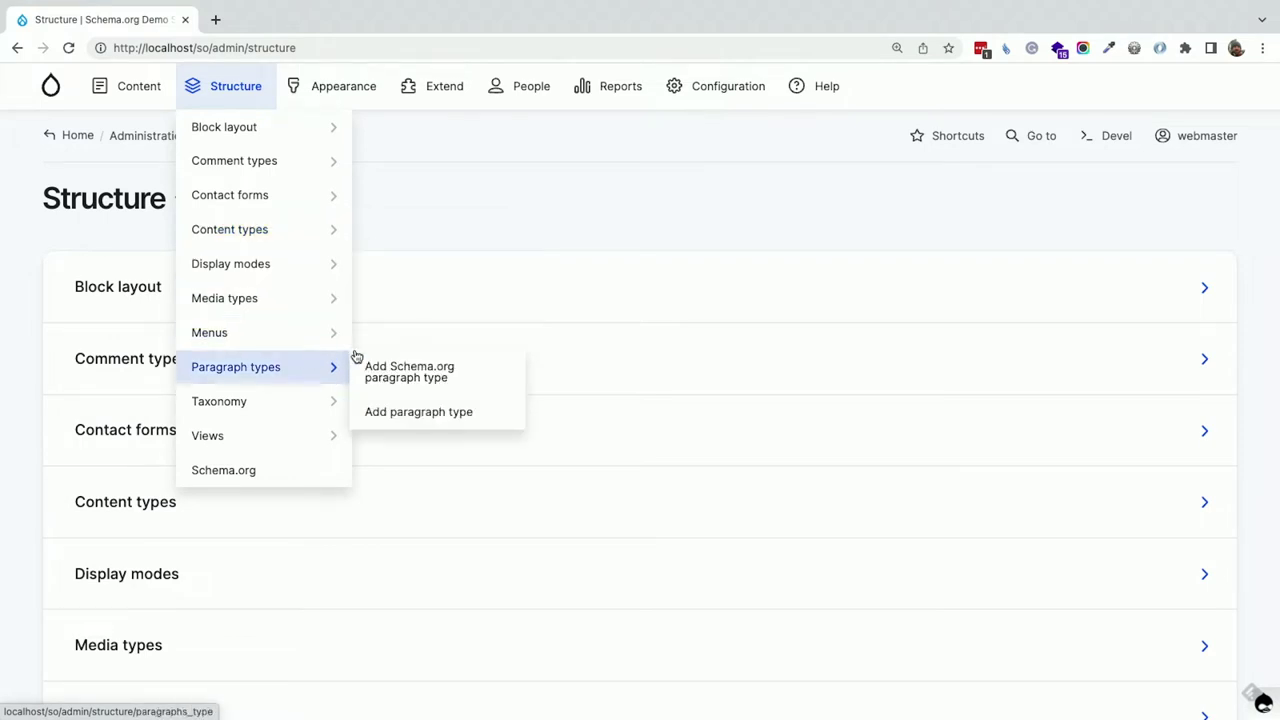
left_click(443, 367)
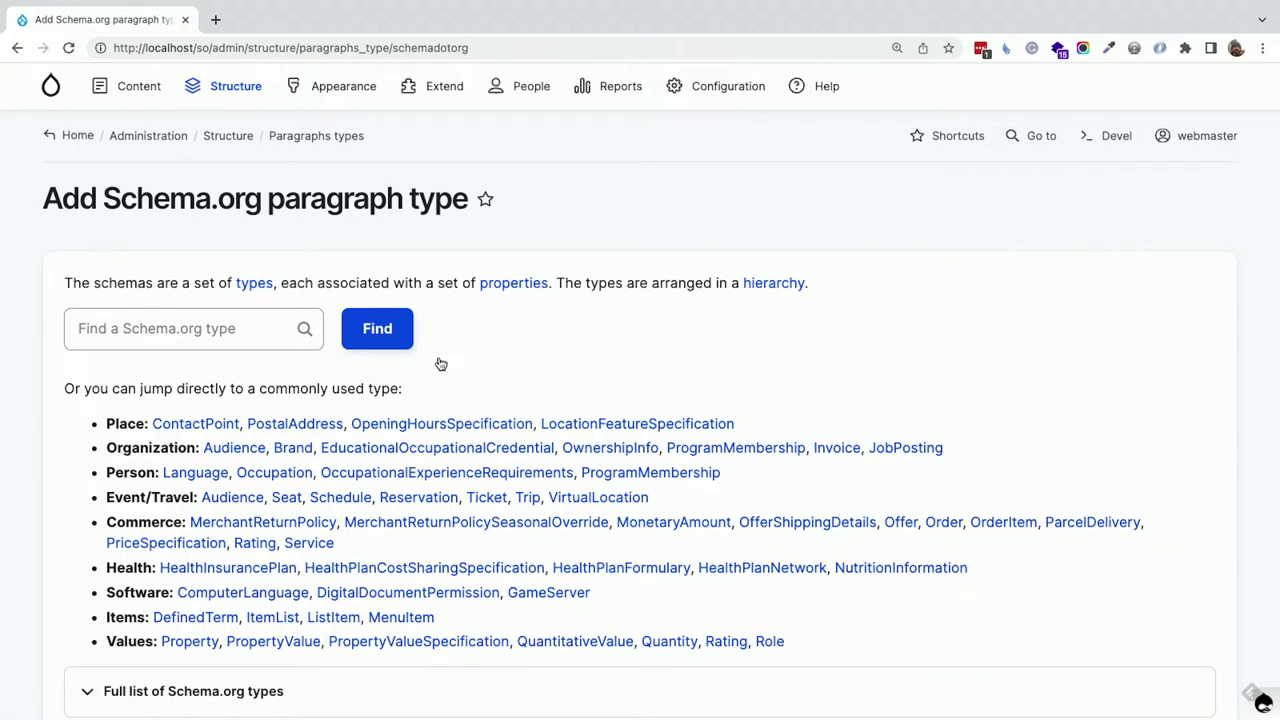
left_click(181, 421)
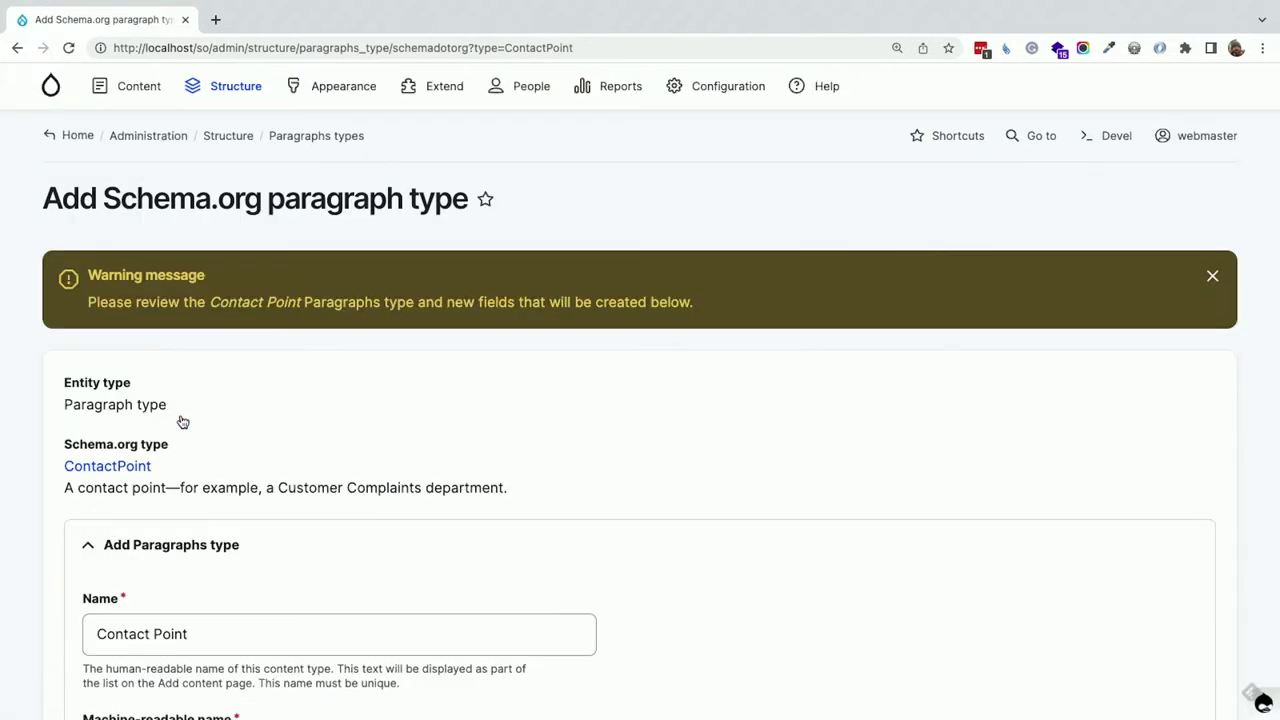
- Review the Contact Point paragraph type's name, machine-readable name, description and proposed property fields
scroll(181, 421, "down", 4)
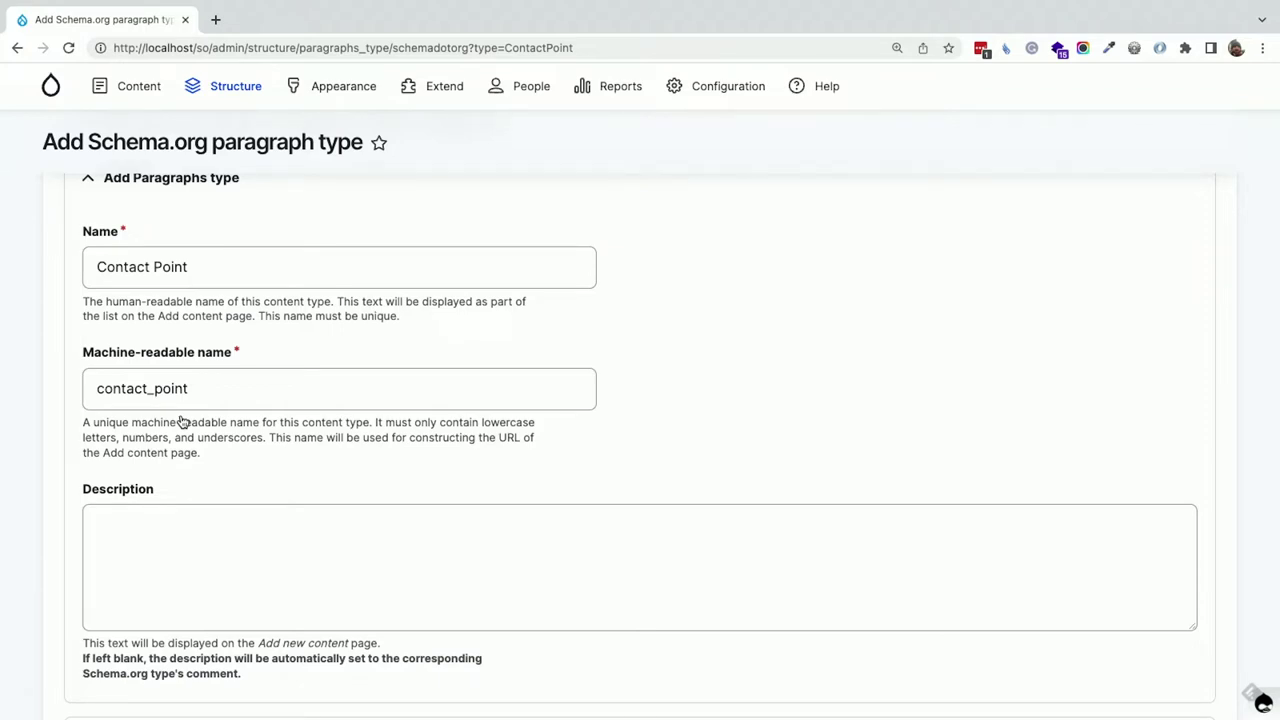
scroll(182, 422, "down", 4)
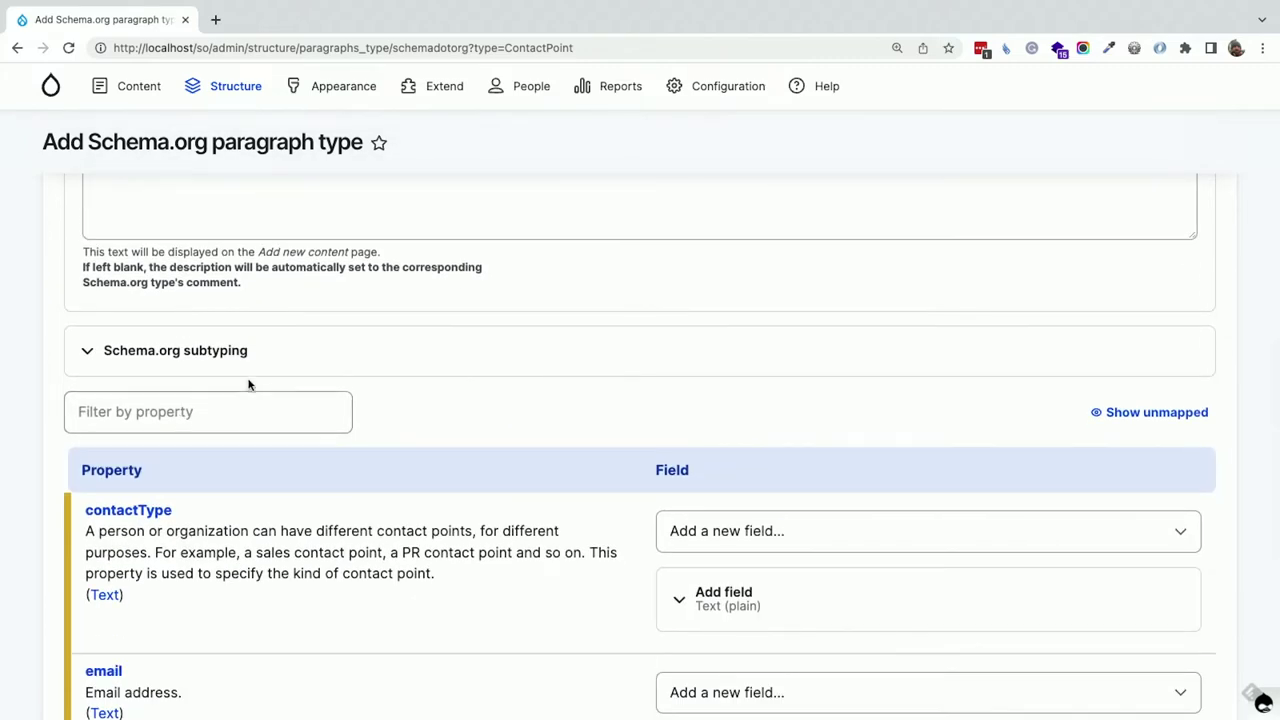
scroll(303, 374, "down", 2)
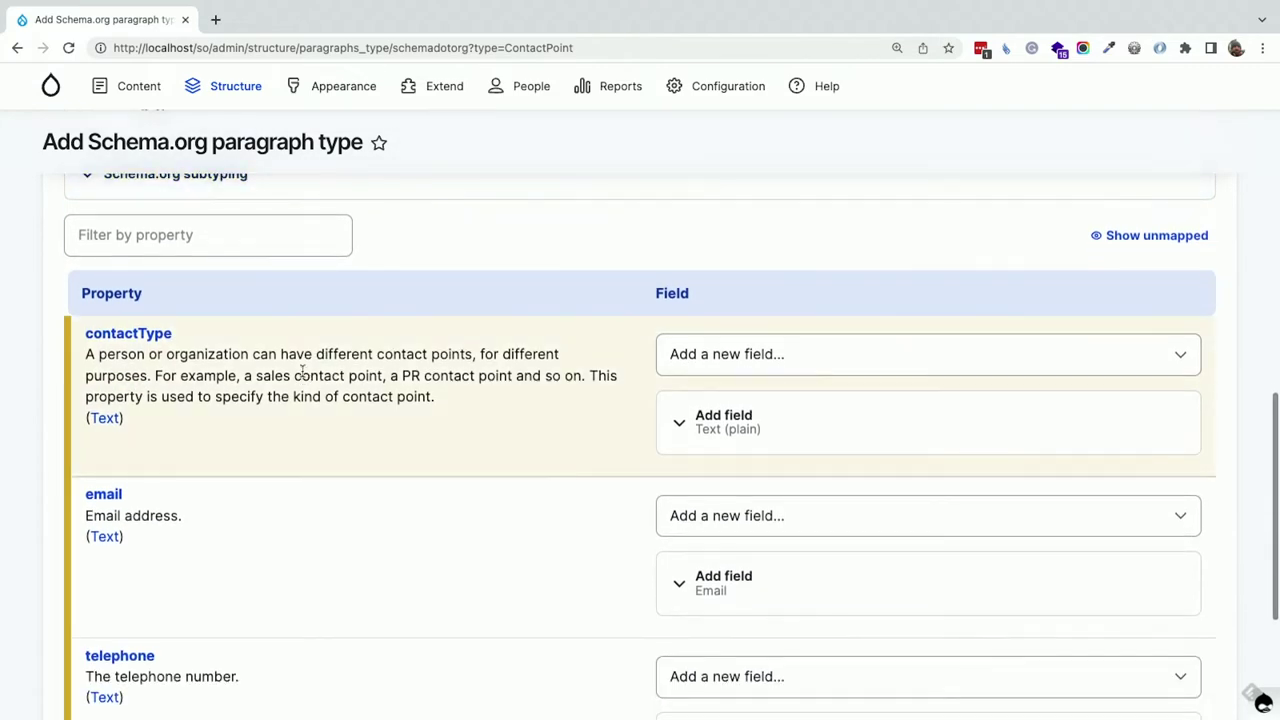
scroll(303, 374, "up", 6)
scroll(303, 374, "down", 2)
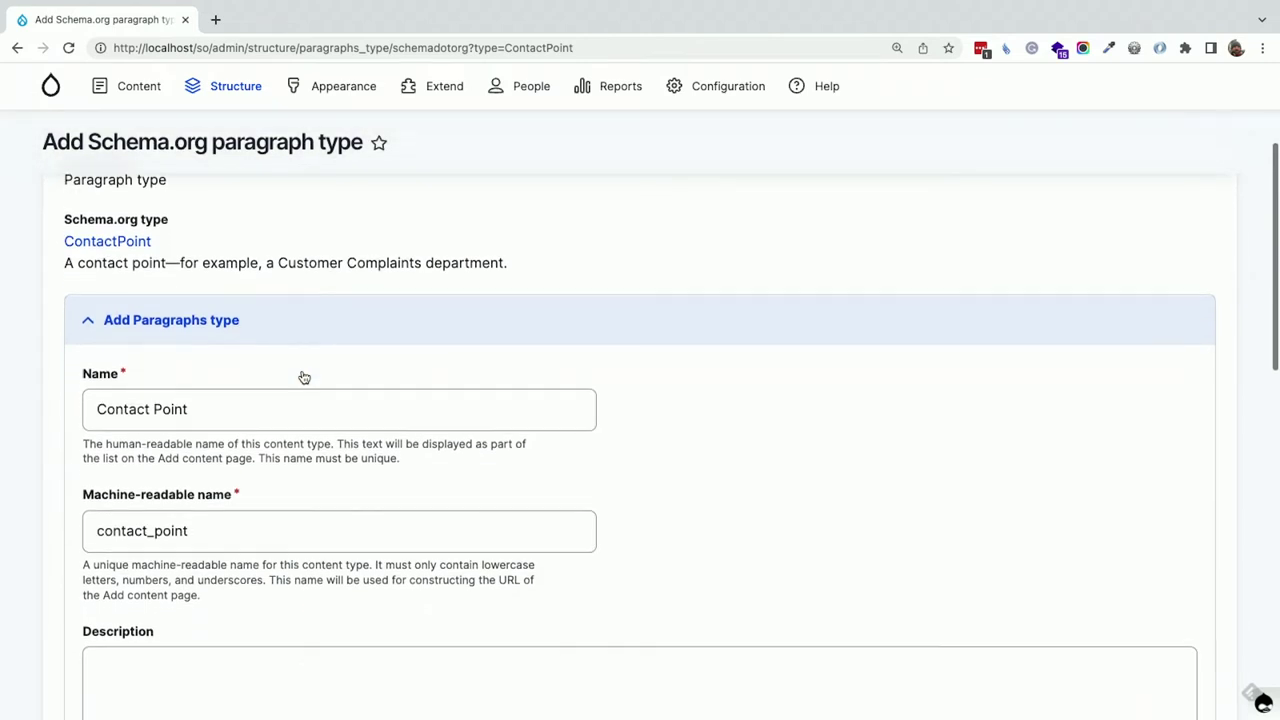
scroll(304, 377, "up", 1)
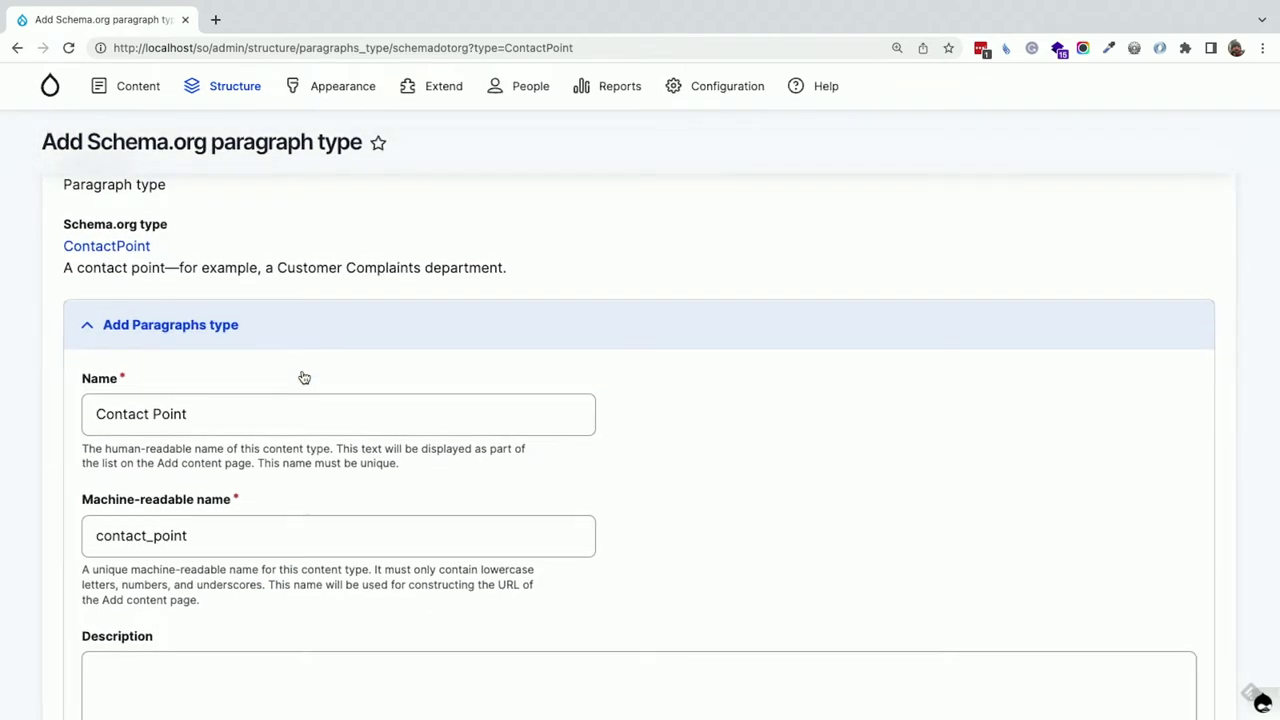
left_click(243, 407)
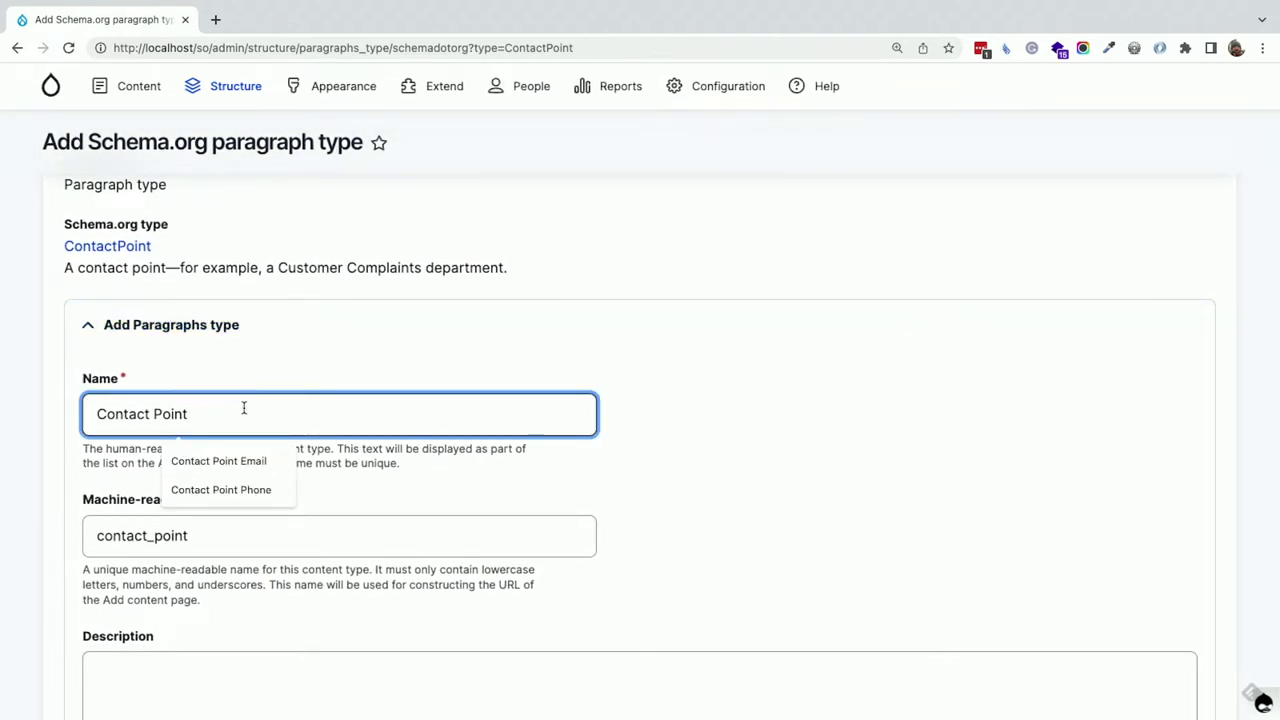
scroll(243, 407, "down", 2)
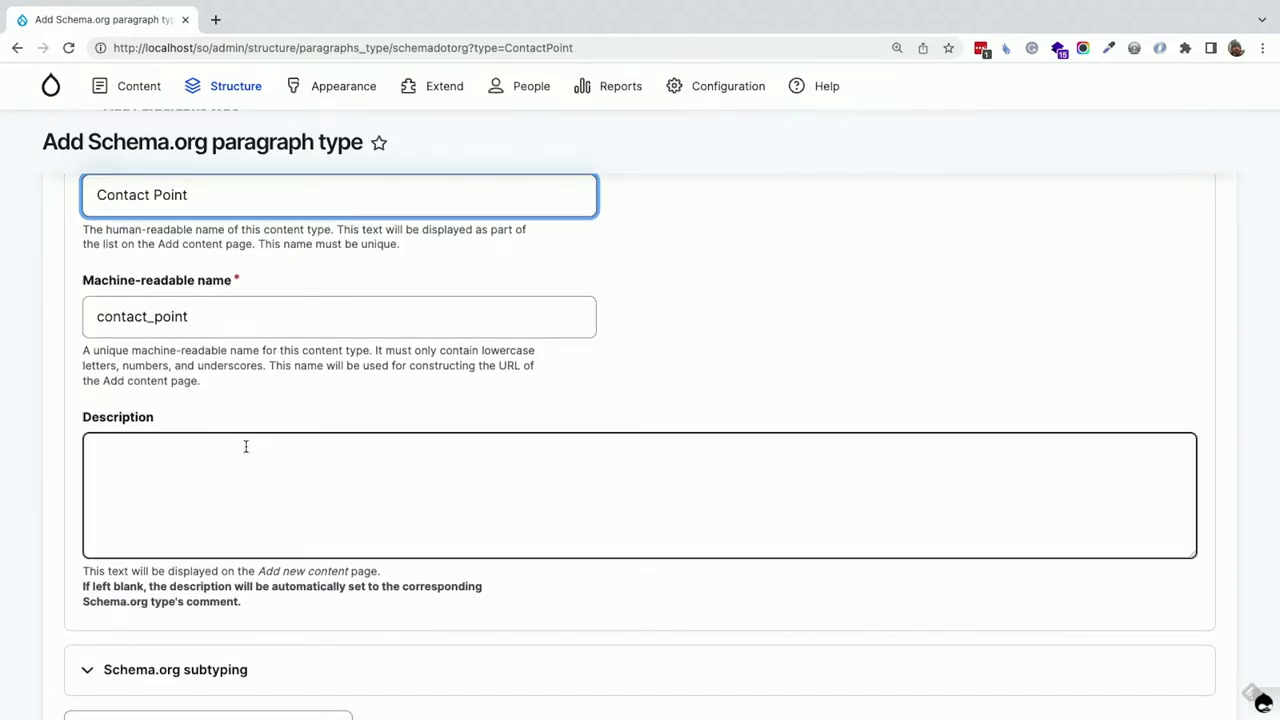
scroll(245, 447, "down", 1)
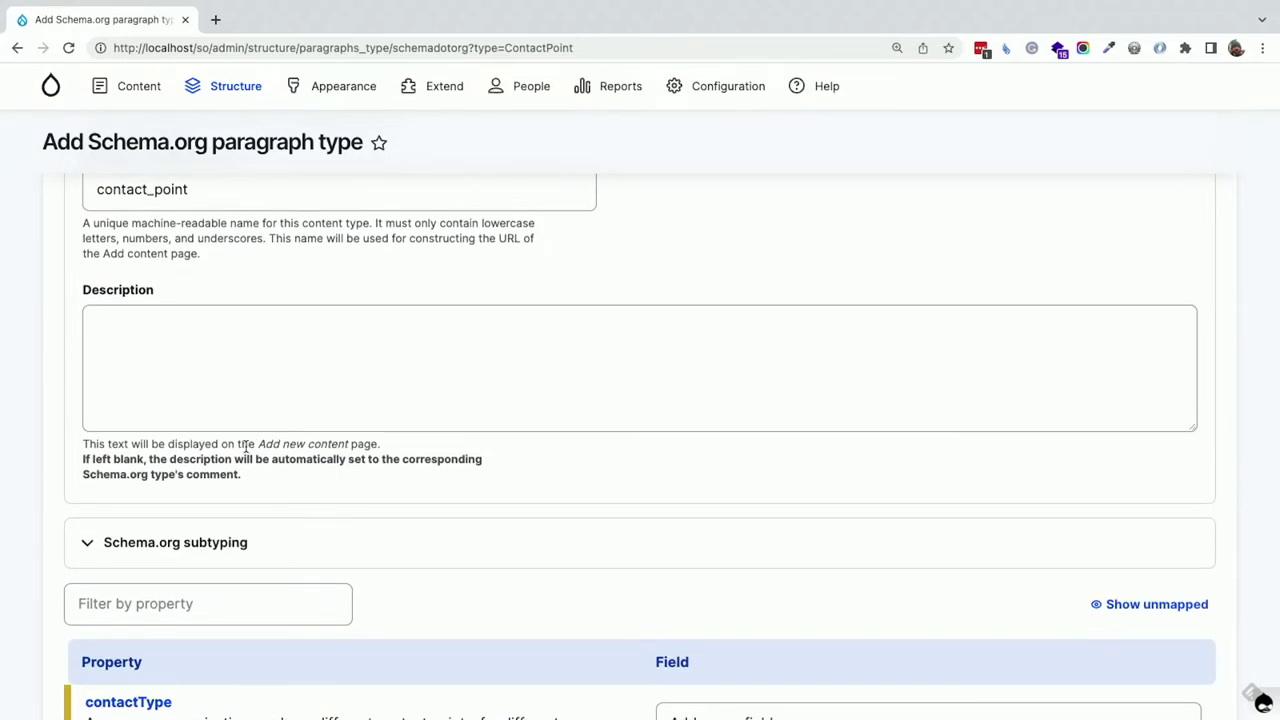
left_click(231, 371)
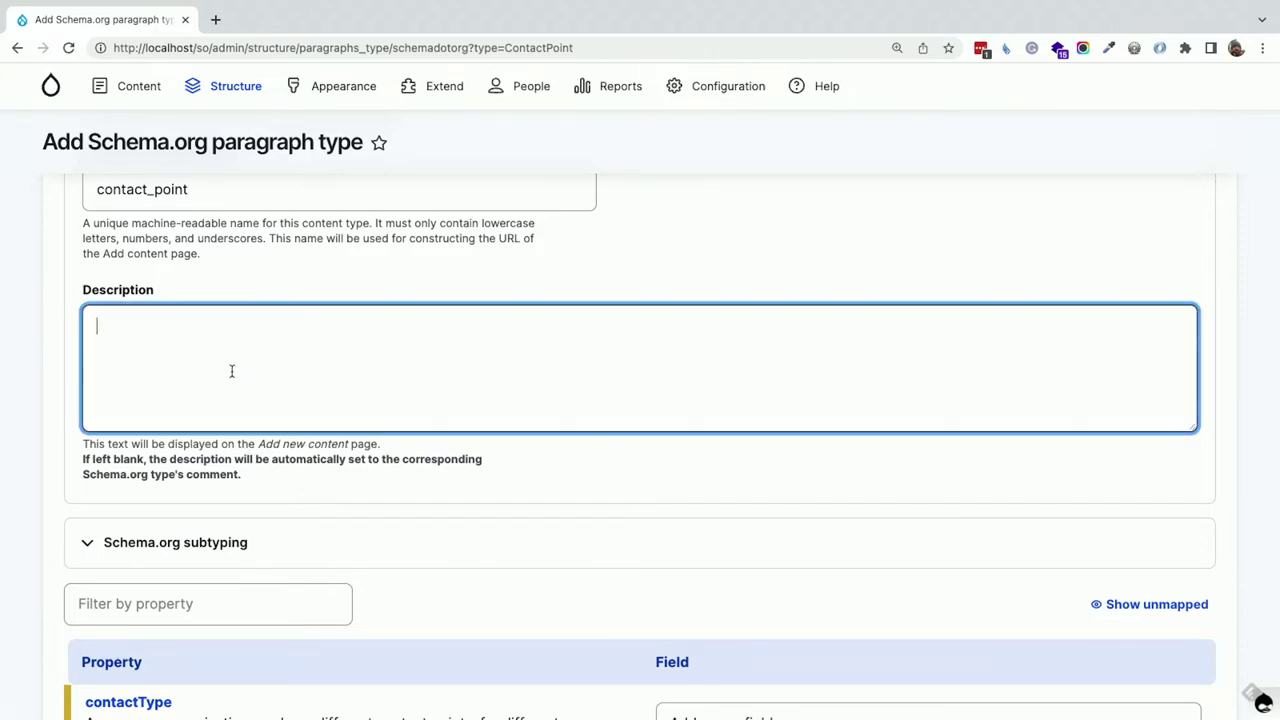
- Expand the new field settings of the contactType property and review its field type, label and description
scroll(231, 371, "down", 2)
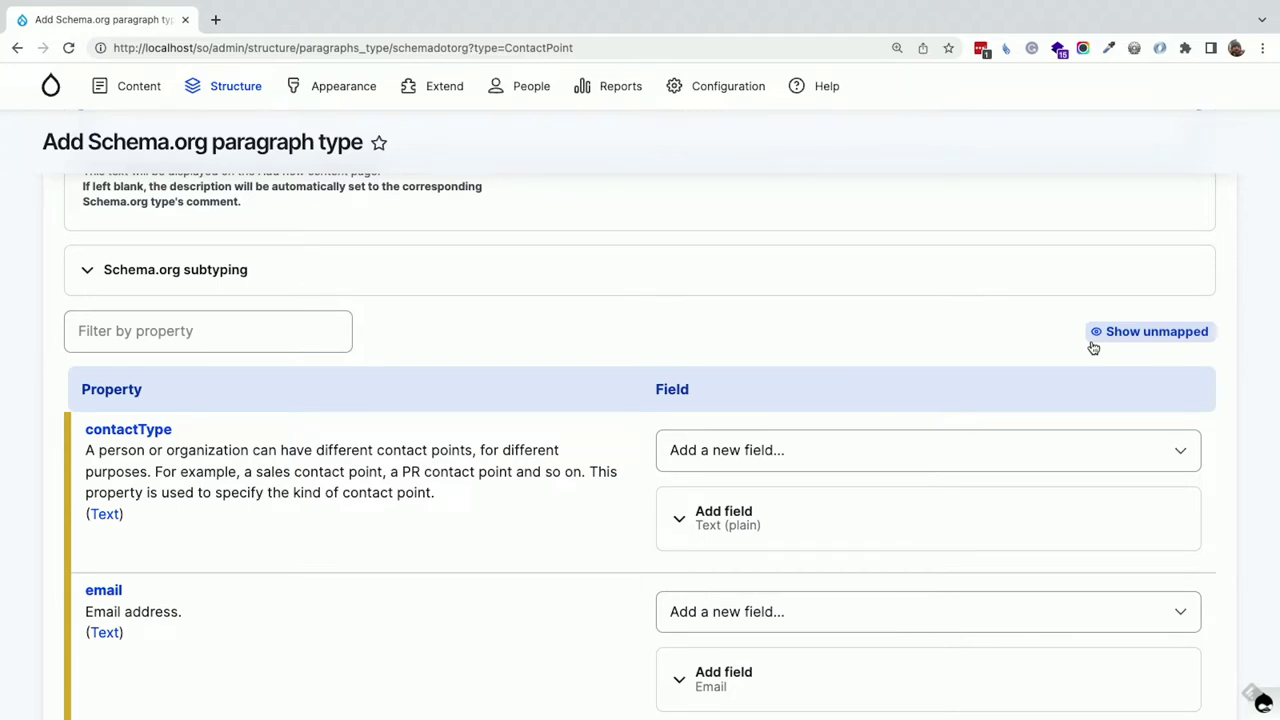
scroll(1093, 347, "down", 2)
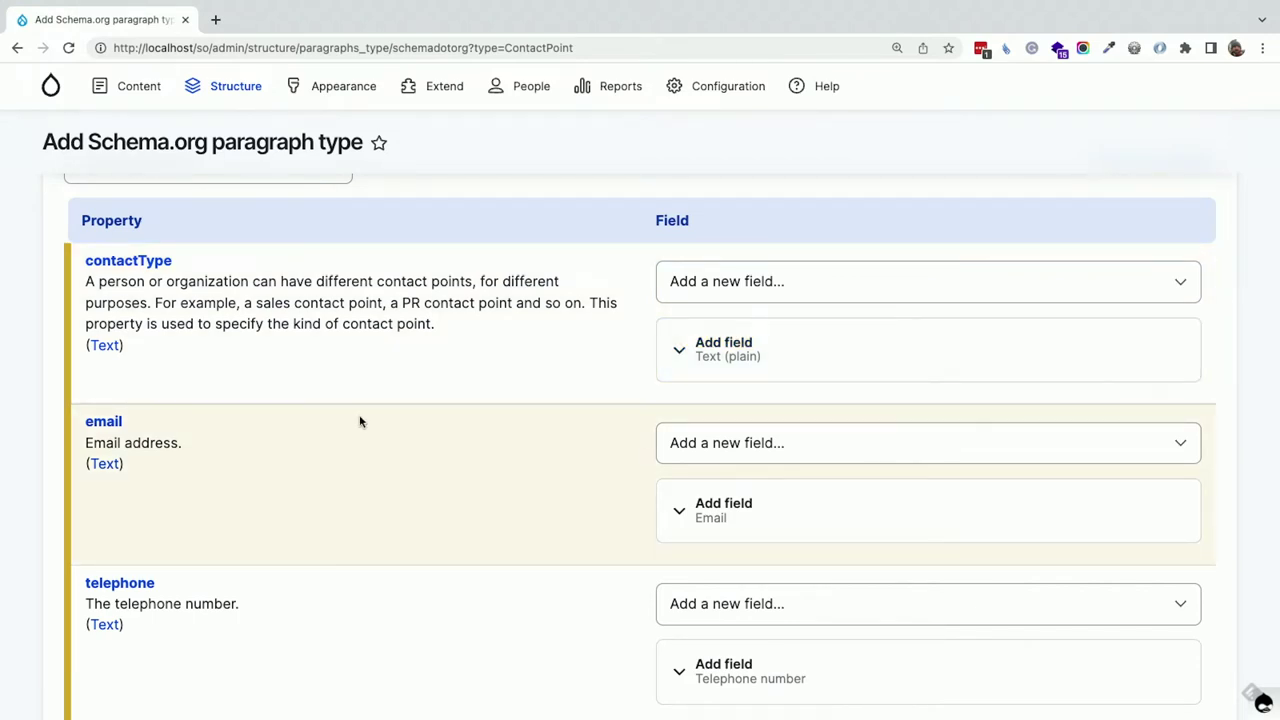
left_click(808, 360)
scroll(810, 360, "down", 2)
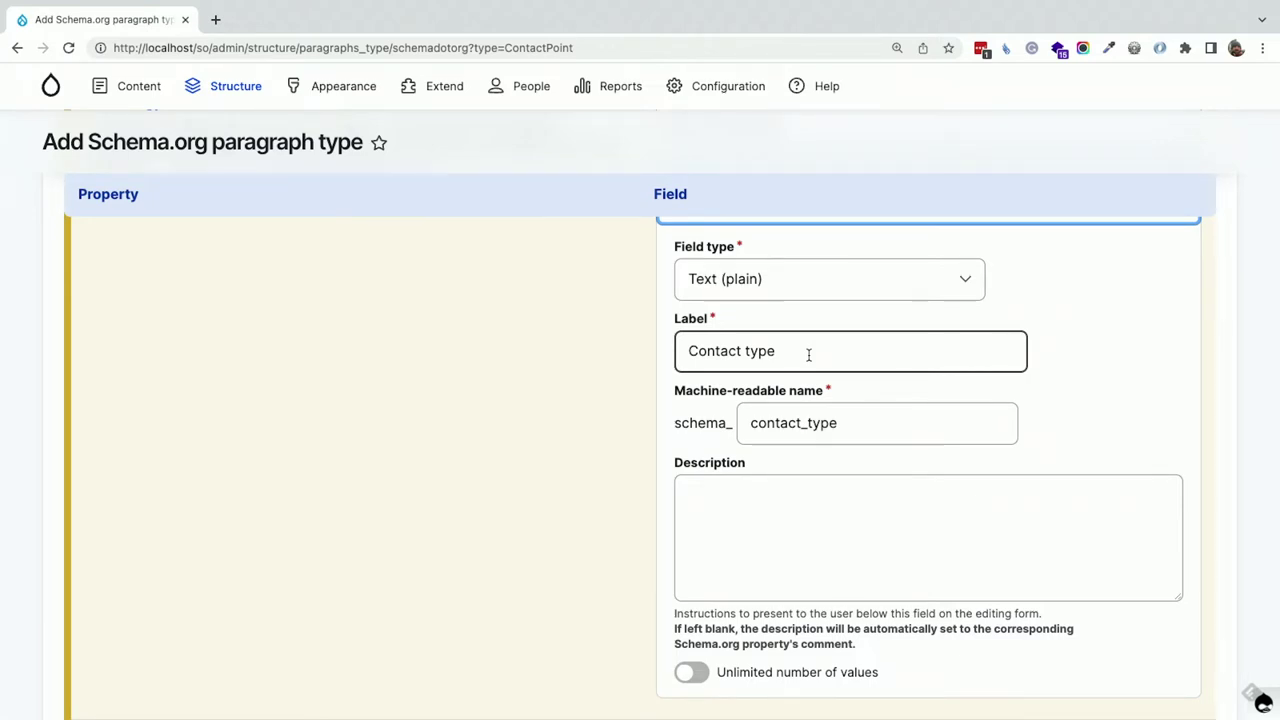
- Show the unmapped ContactPoint properties, look through them, and hide them again
scroll(809, 354, "down", 2)
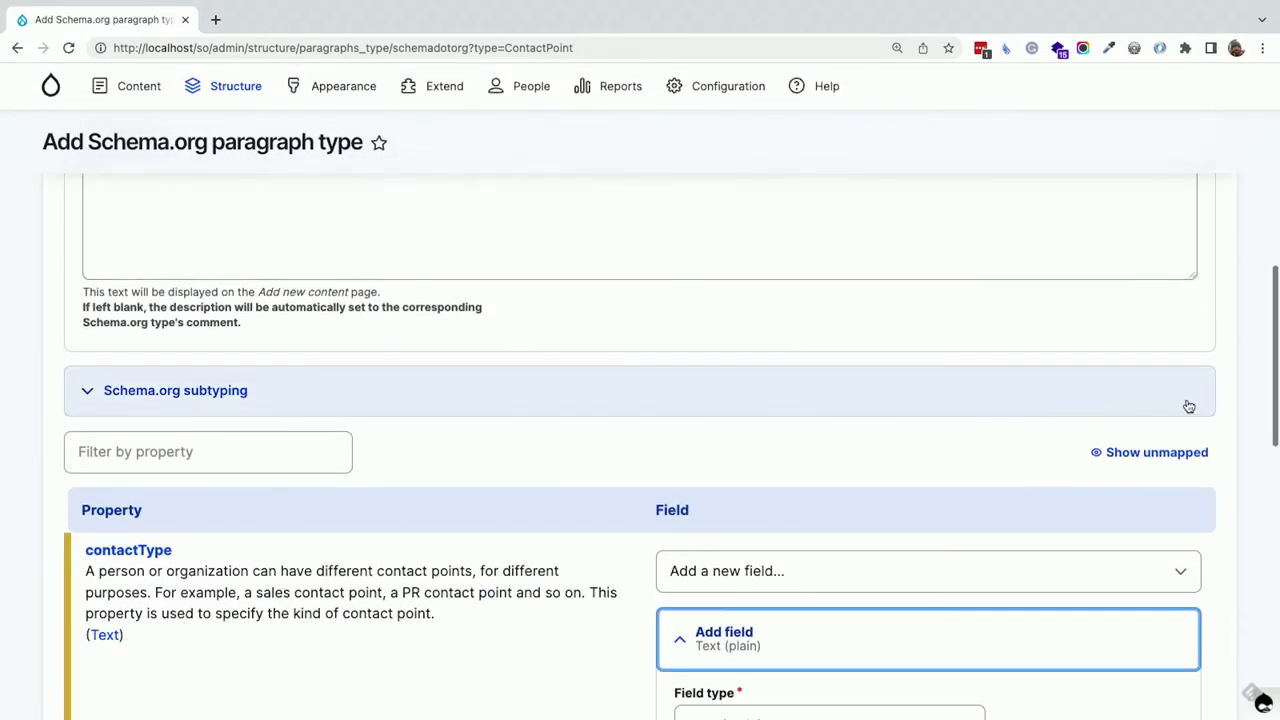
scroll(394, 366, "down", 15)
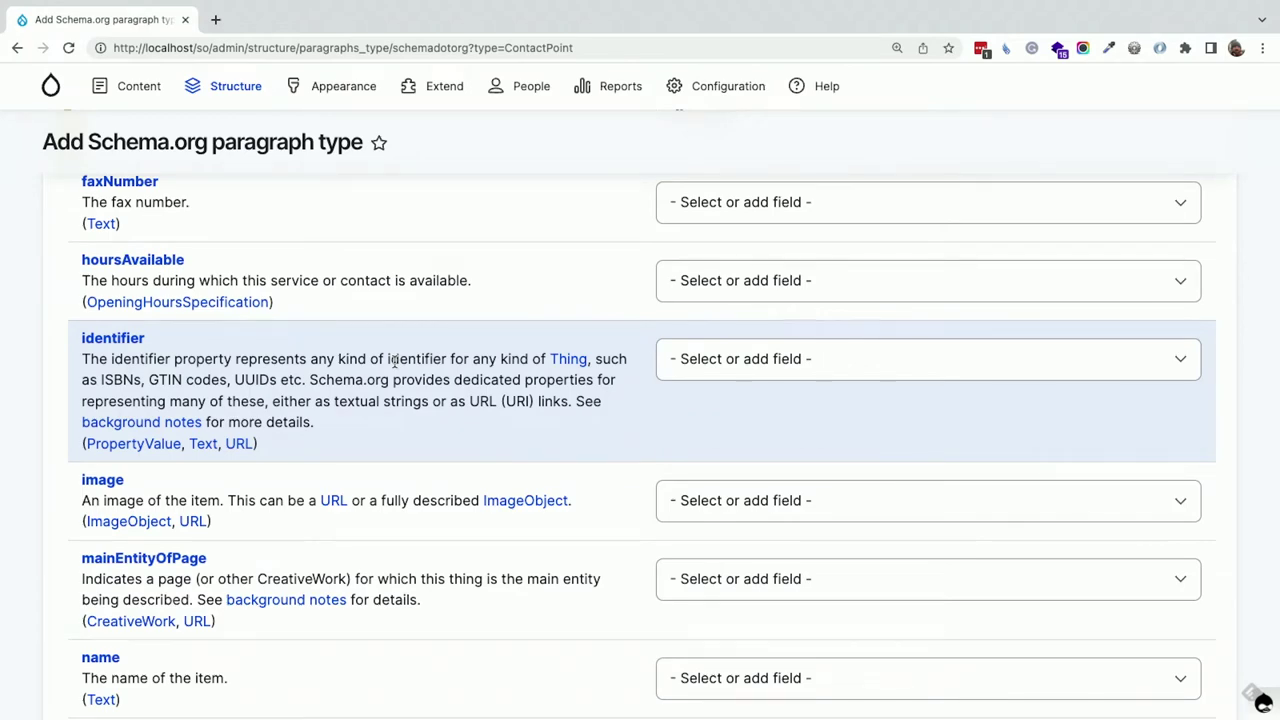
scroll(394, 365, "up", 18)
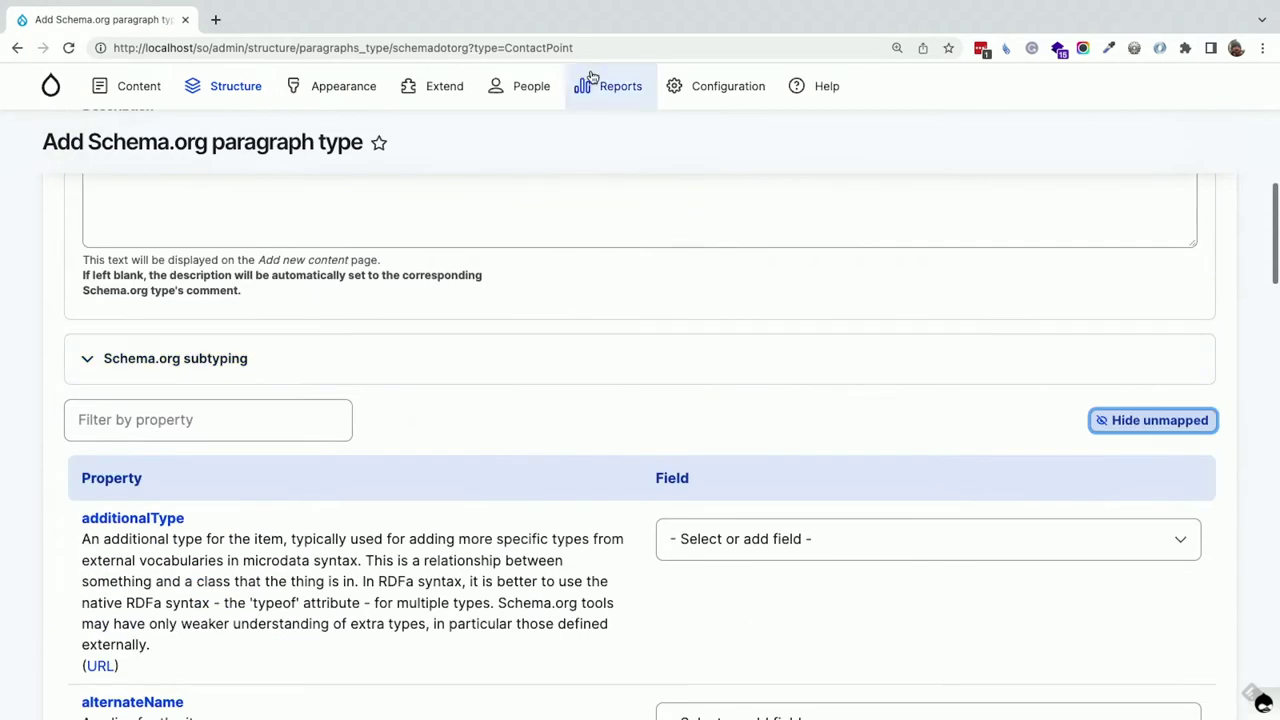
left_click(1143, 420)
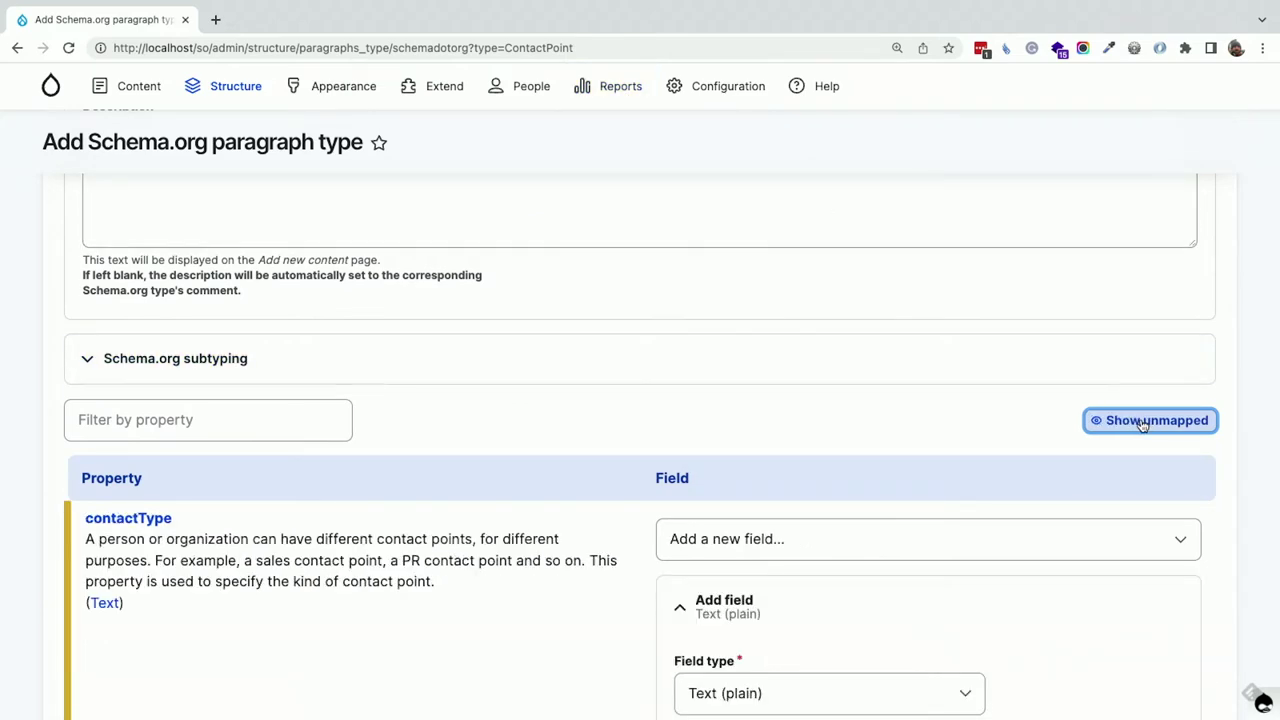
- Save the Contact Point paragraph type with its proposed contactType, email and telephone fields
scroll(350, 363, "down", 10)
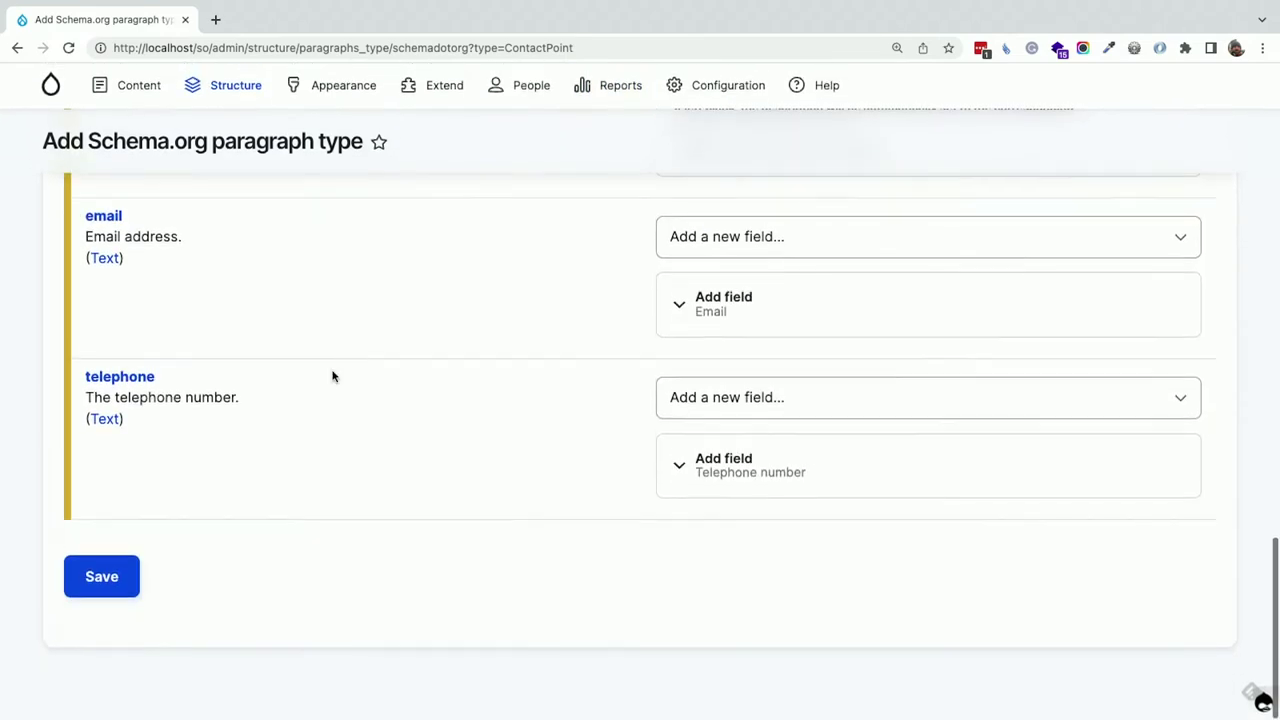
left_click(117, 590)
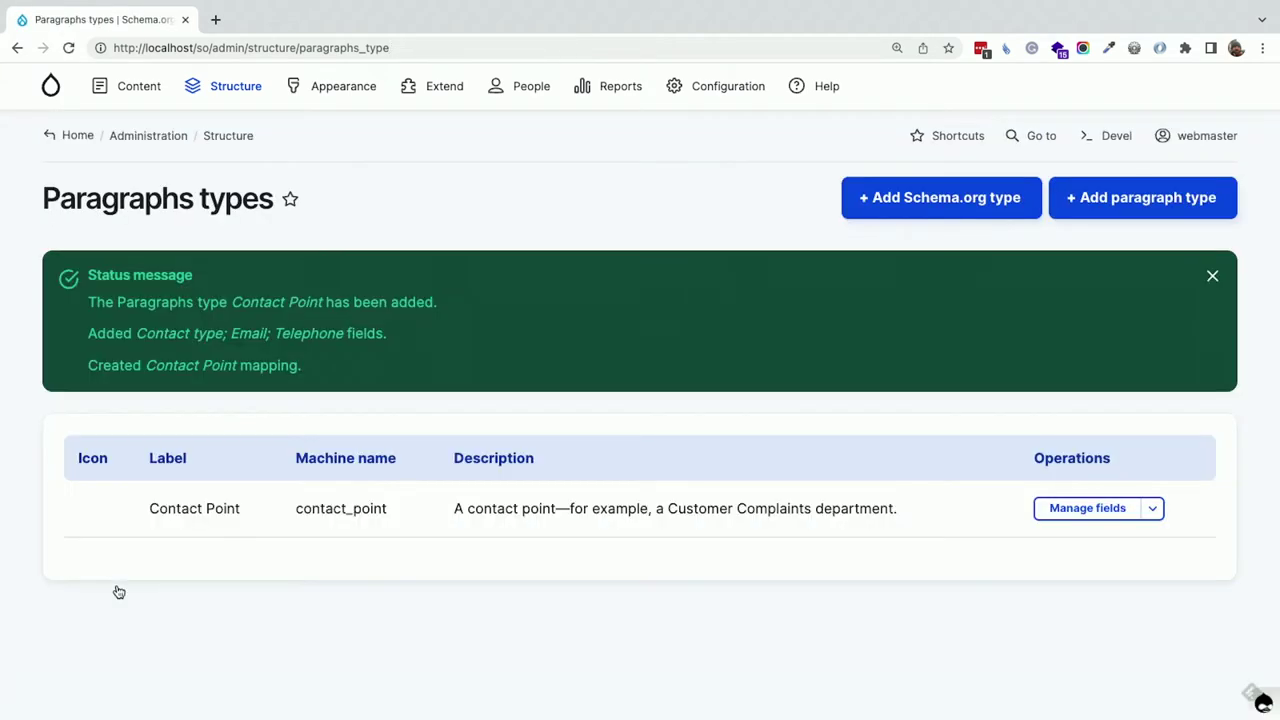
- Open the Schema.org field mapping of the Image media type
mouse_move(224, 90)
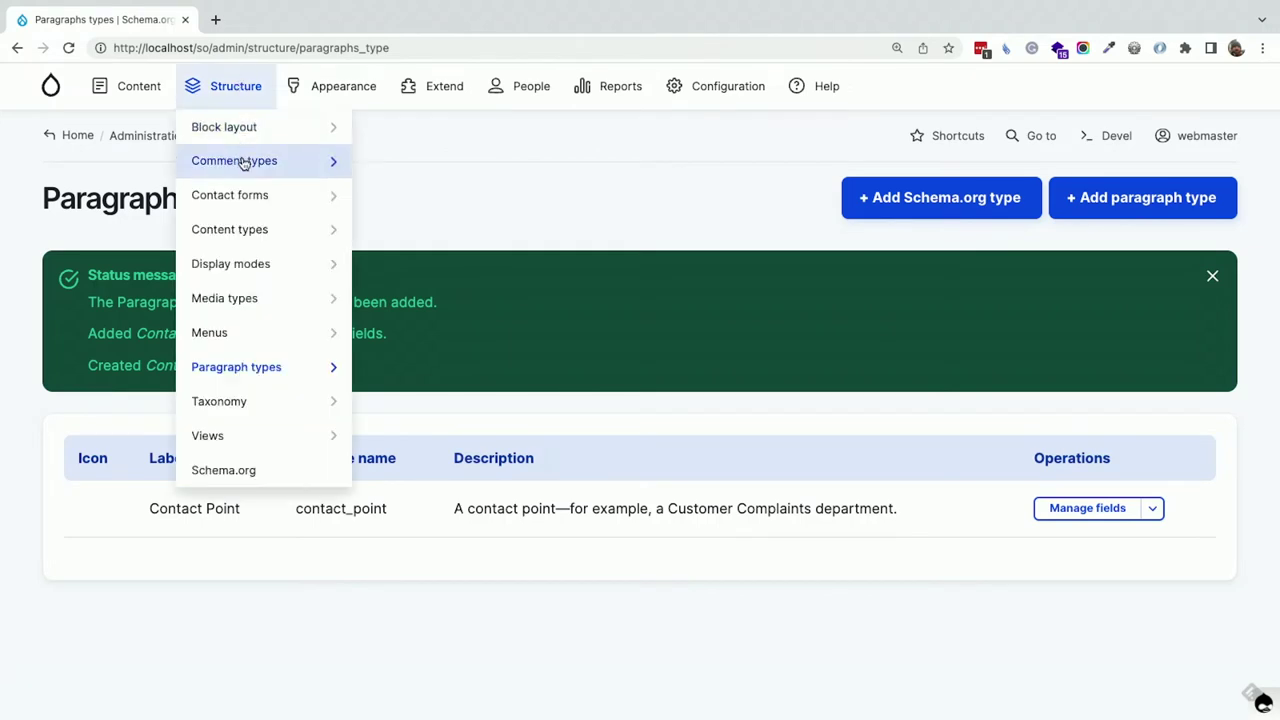
mouse_move(294, 306)
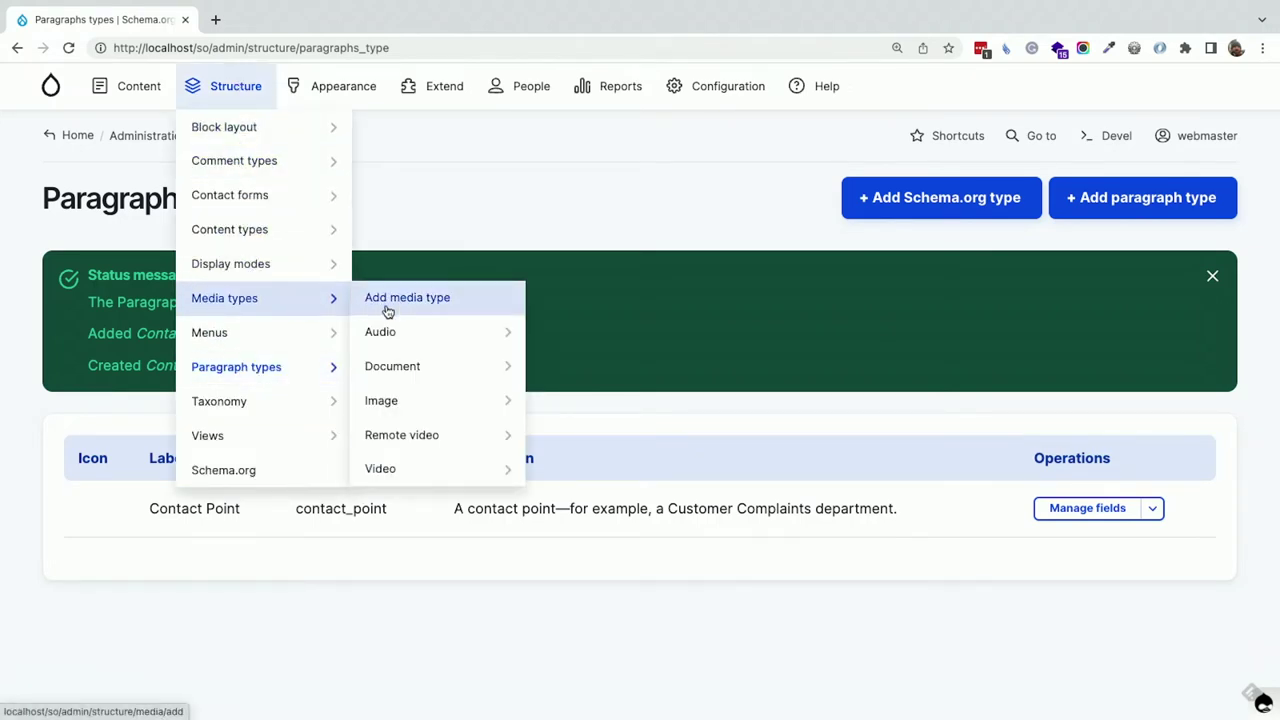
mouse_move(394, 400)
left_click(563, 410)
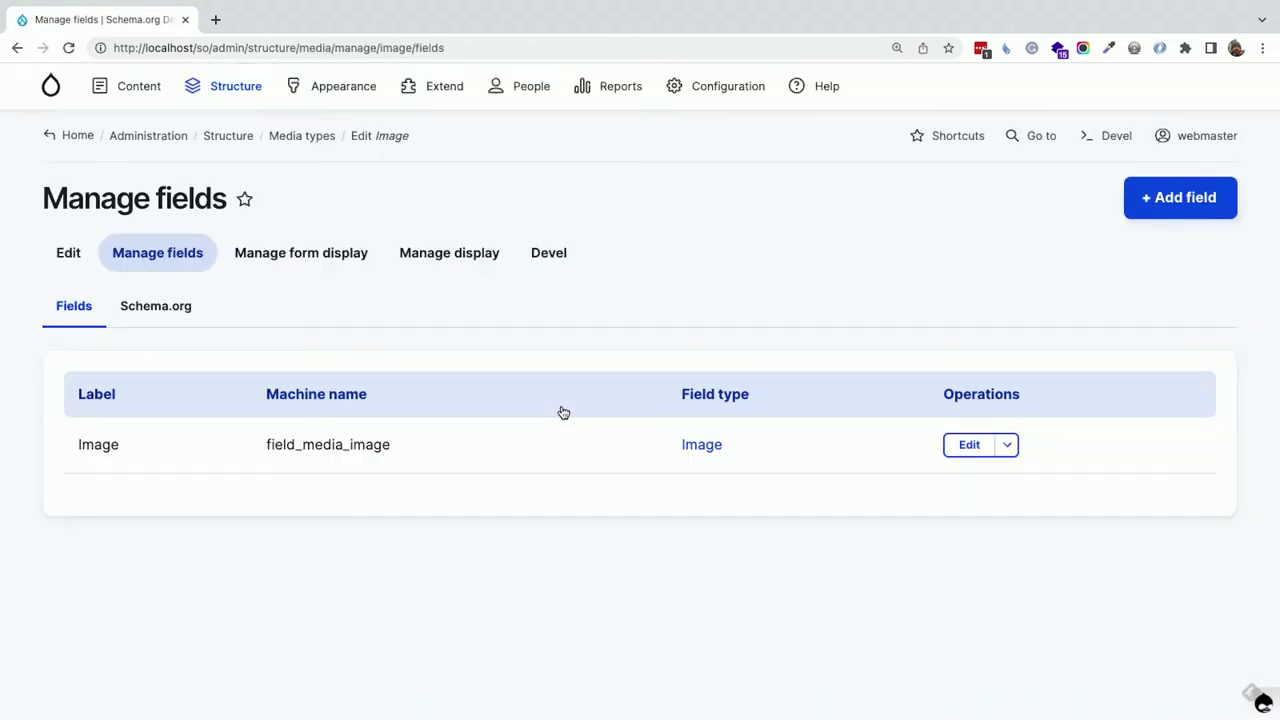
left_click(152, 308)
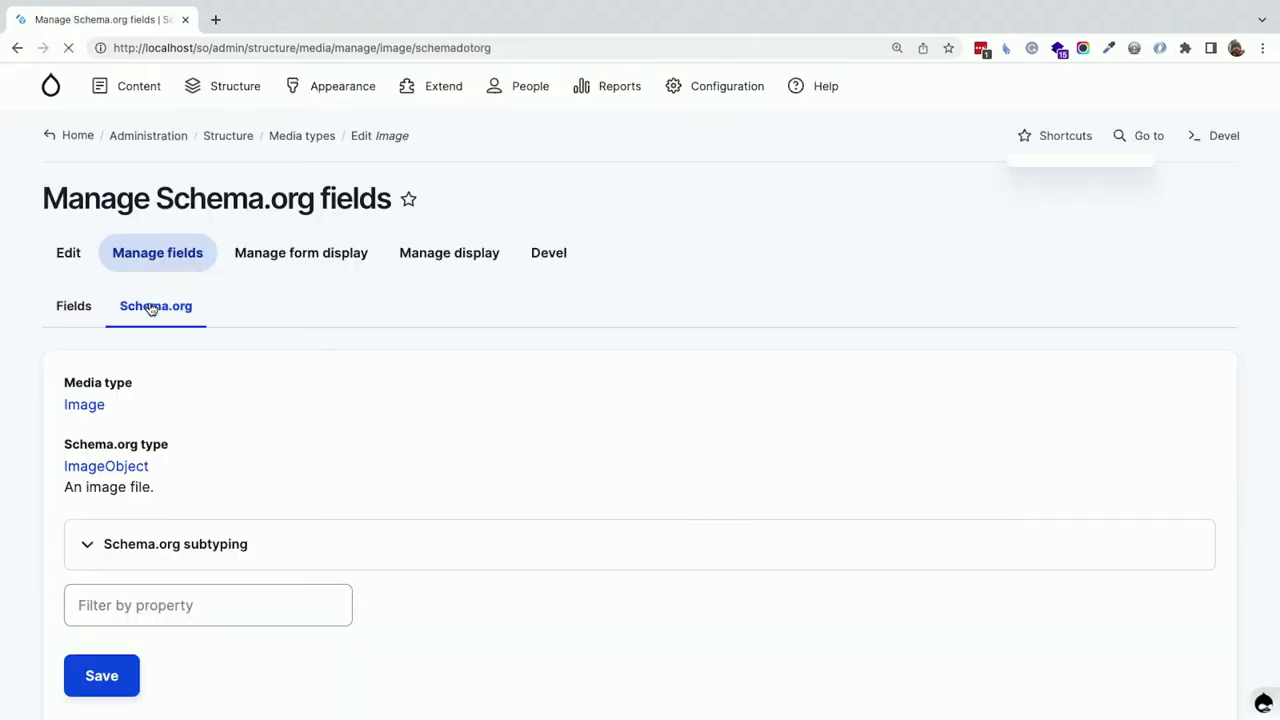
- Review the proposed ImageObject property mappings for the Image media type and save them
scroll(152, 308, "down", 5)
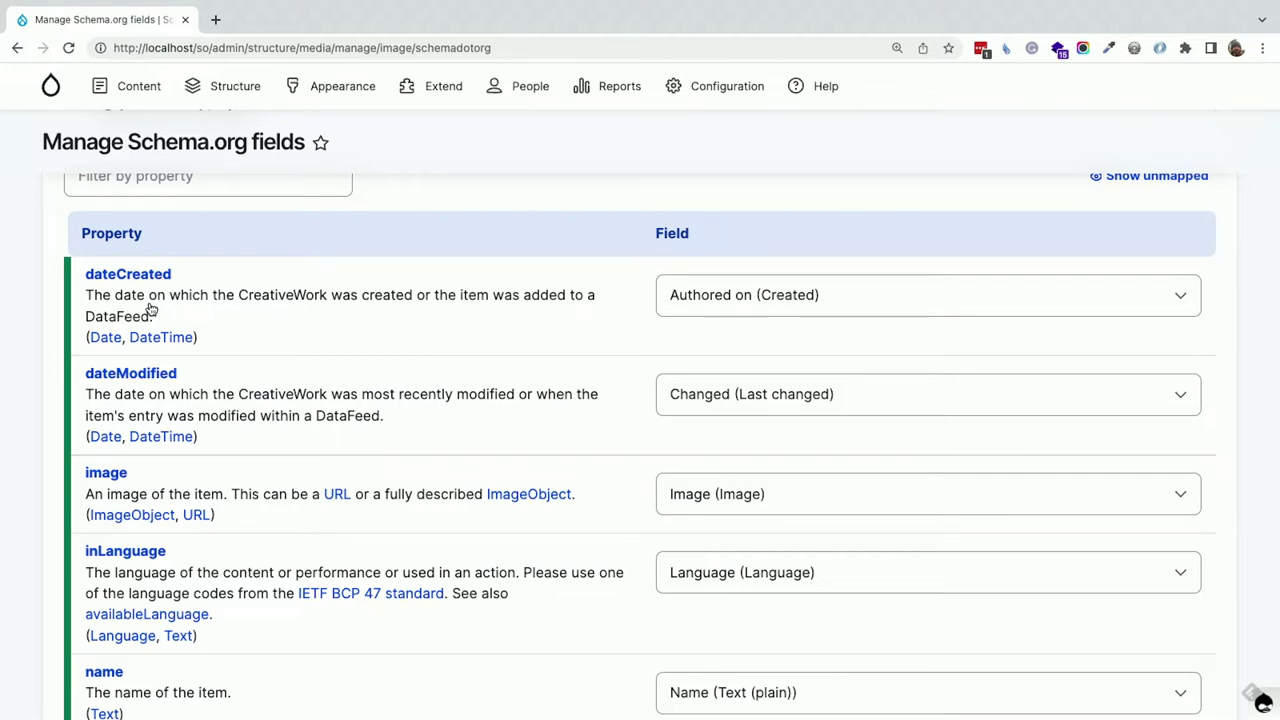
scroll(150, 310, "down", 3)
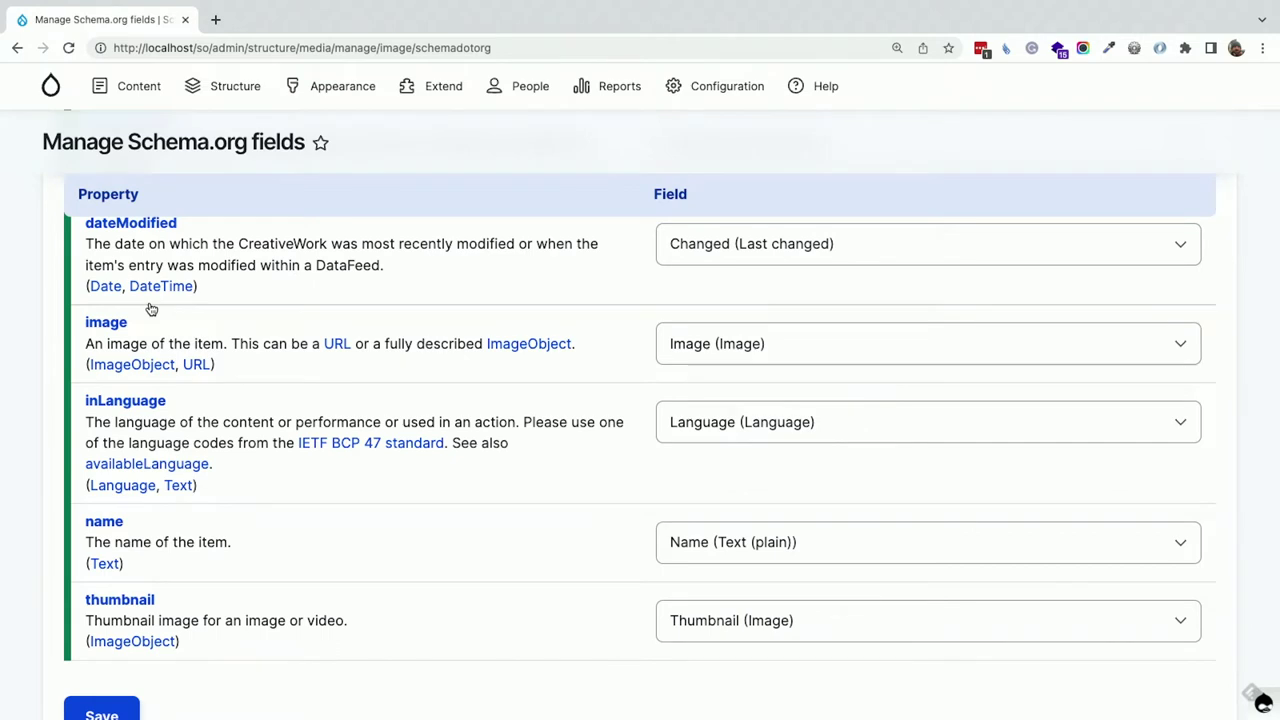
scroll(150, 310, "down", 1)
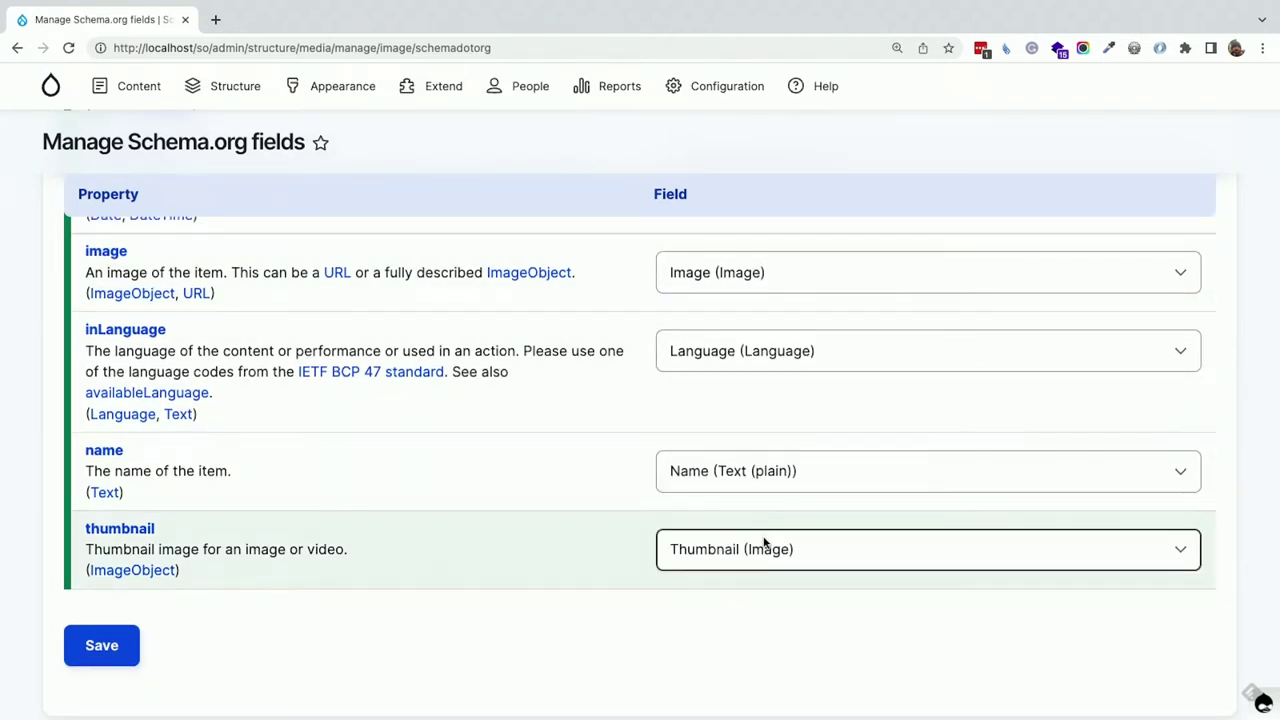
left_click(104, 652)
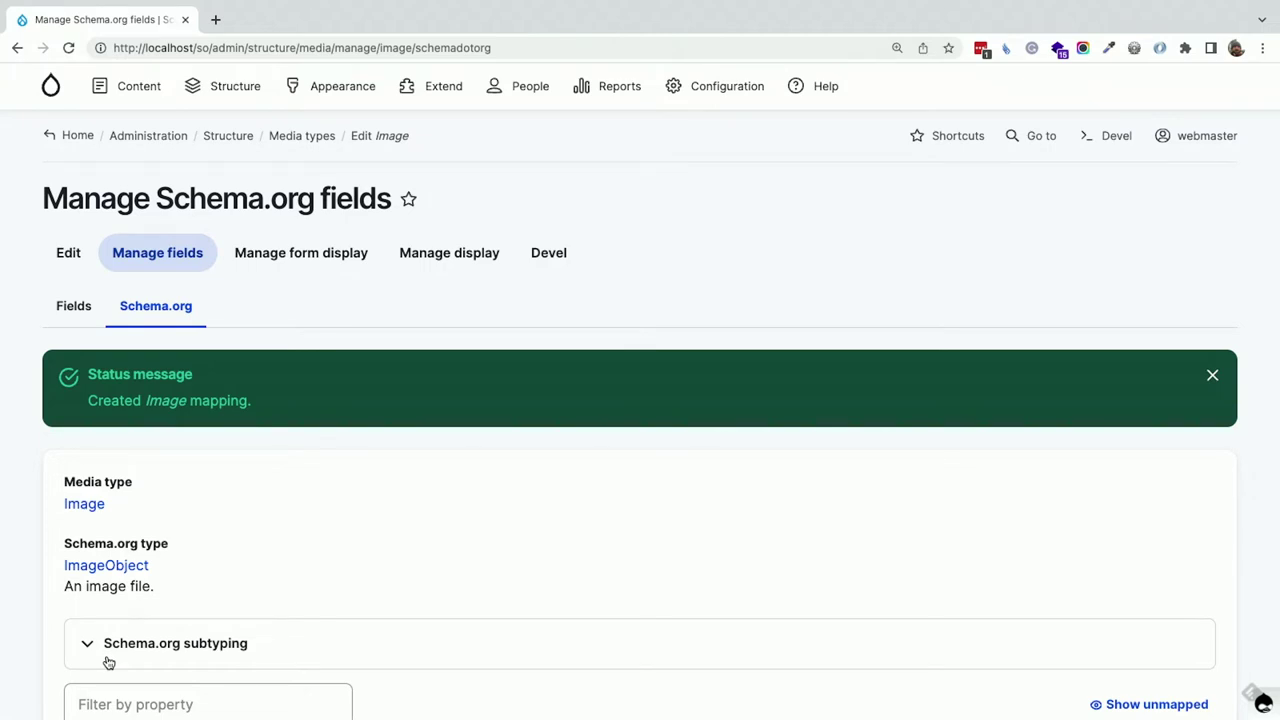
- Open the Schema.org field mapping of the Tags taxonomy vocabulary
left_click(214, 140)
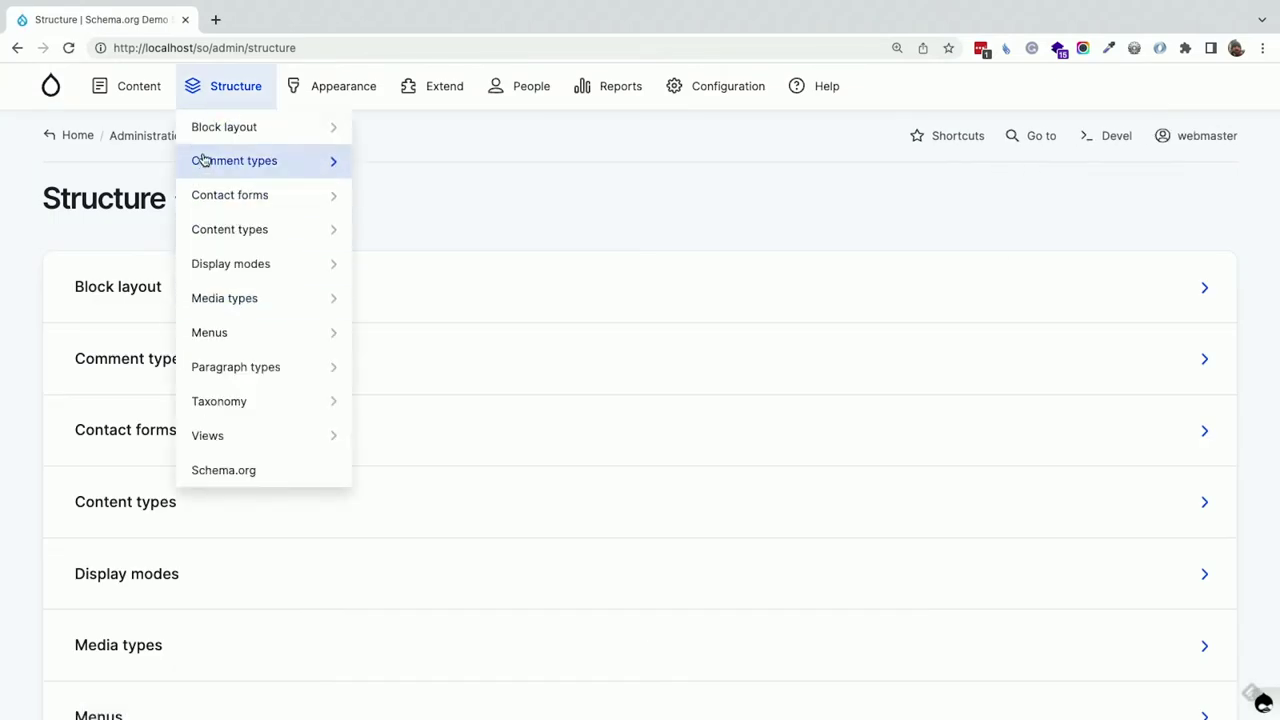
mouse_move(231, 404)
mouse_move(390, 484)
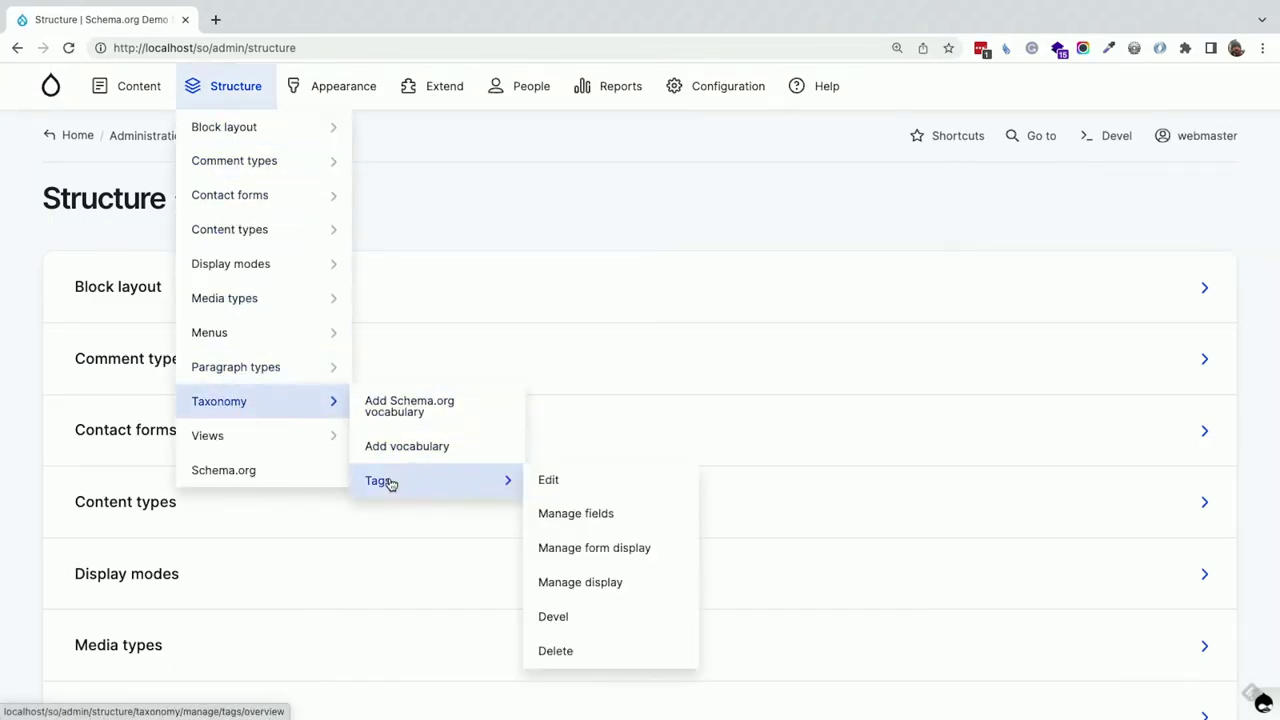
left_click(555, 513)
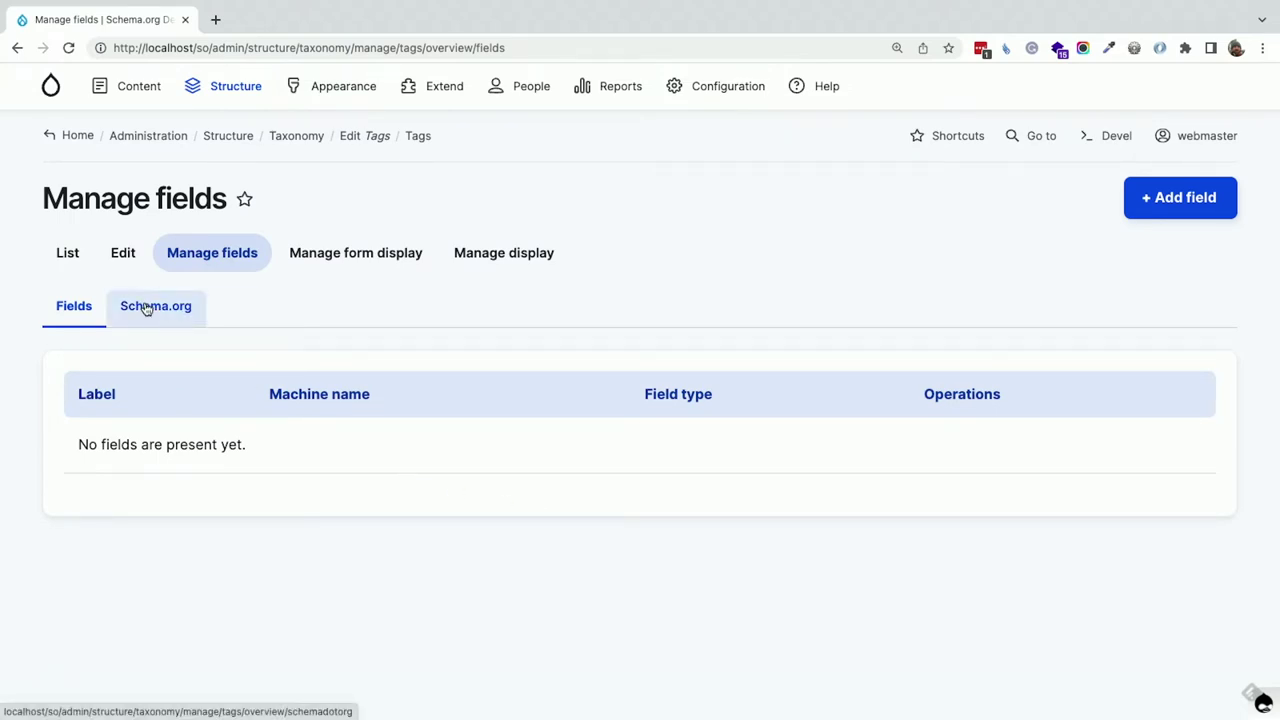
left_click(145, 309)
- Review the Tags vocabulary's DefinedTerm mappings for description, name and termCode, and save them
scroll(250, 488, "down", 2)
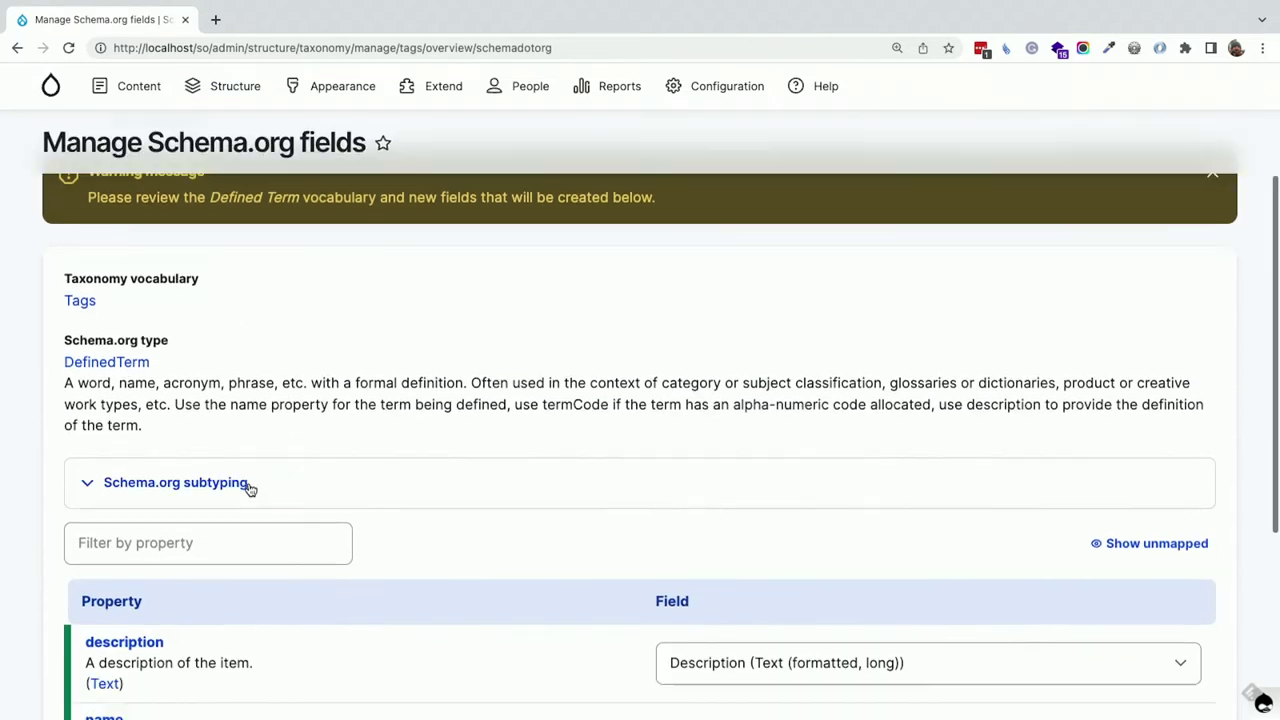
scroll(250, 488, "down", 1)
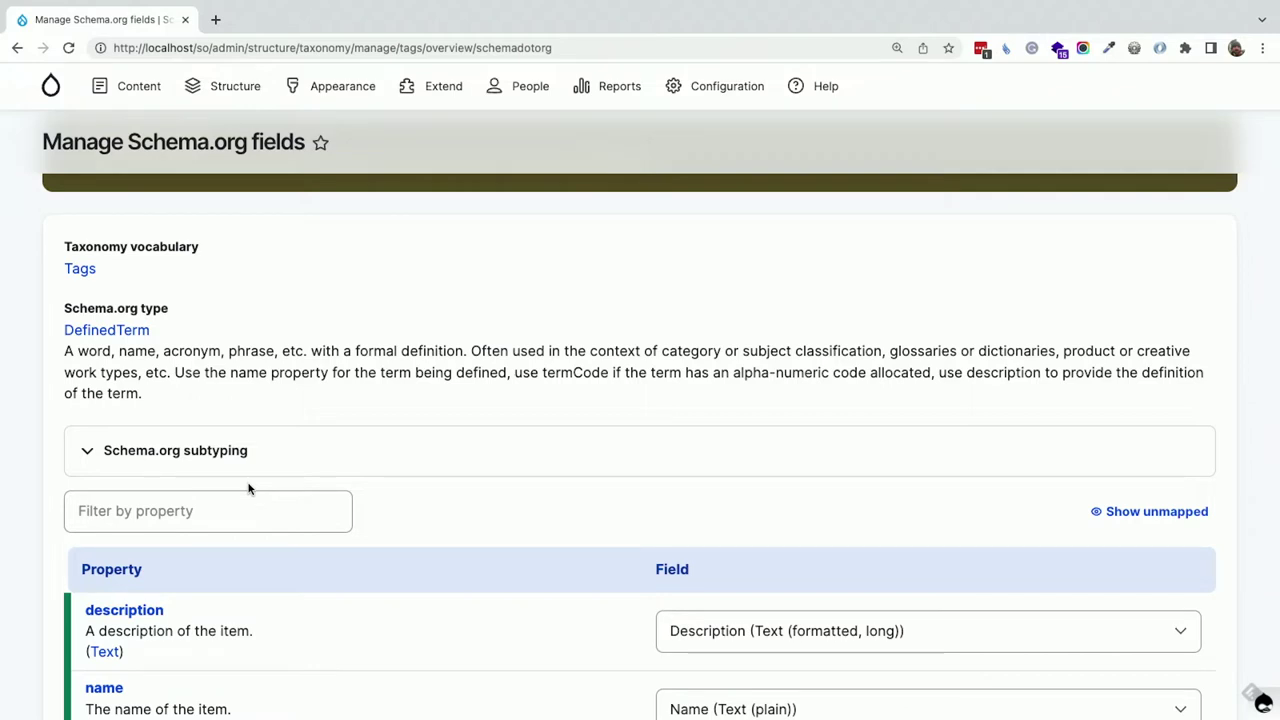
scroll(249, 488, "down", 3)
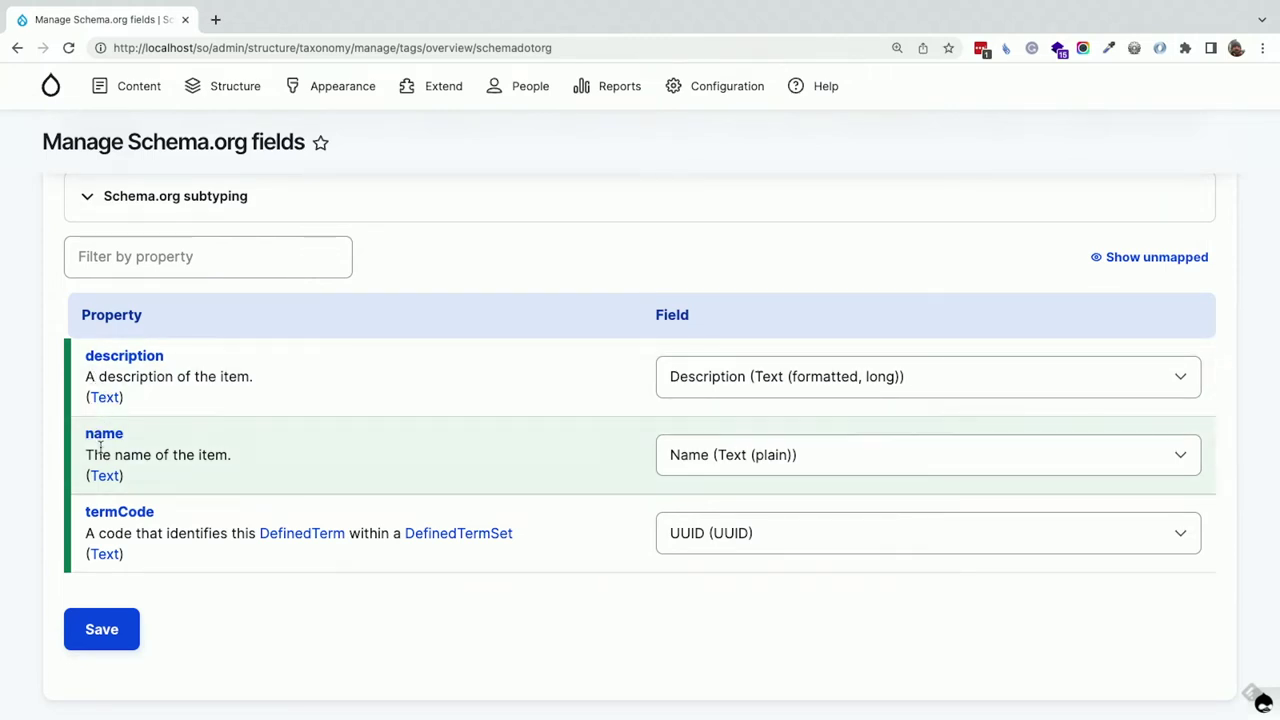
left_click(85, 632)
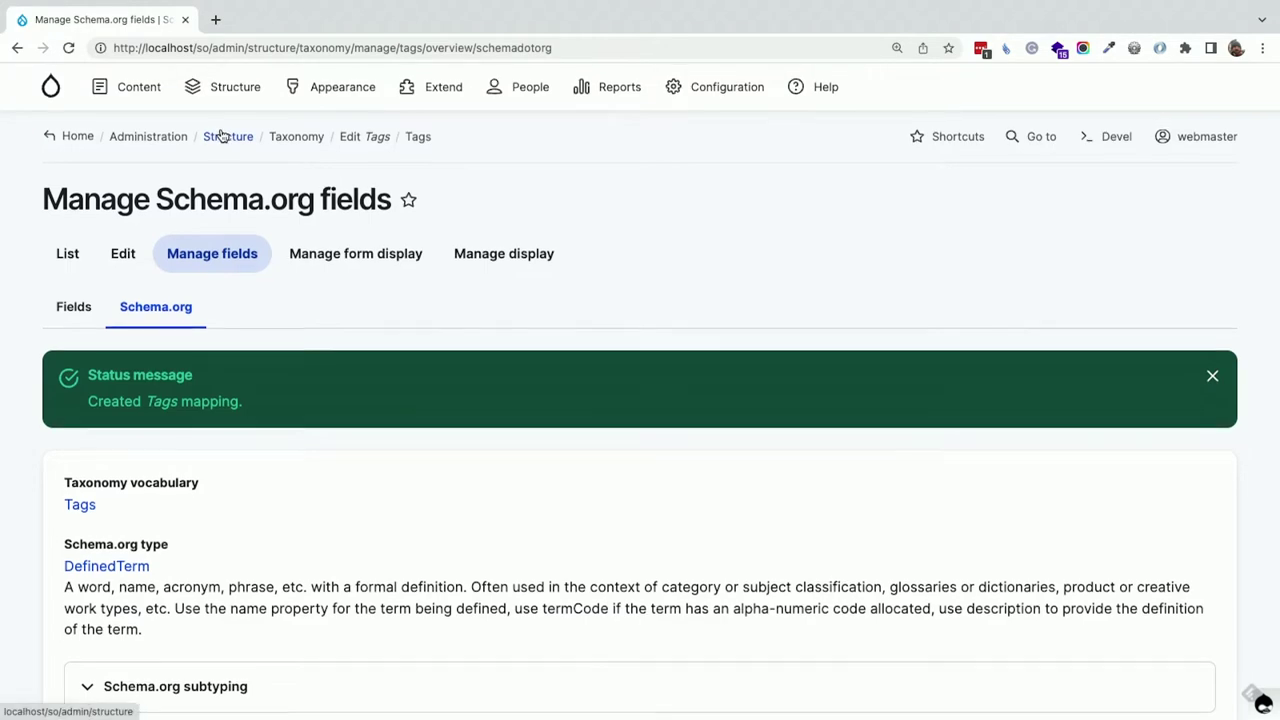
- Look through the commonly used Schema.org types for content types and start adding one based on Place
left_click(229, 88)
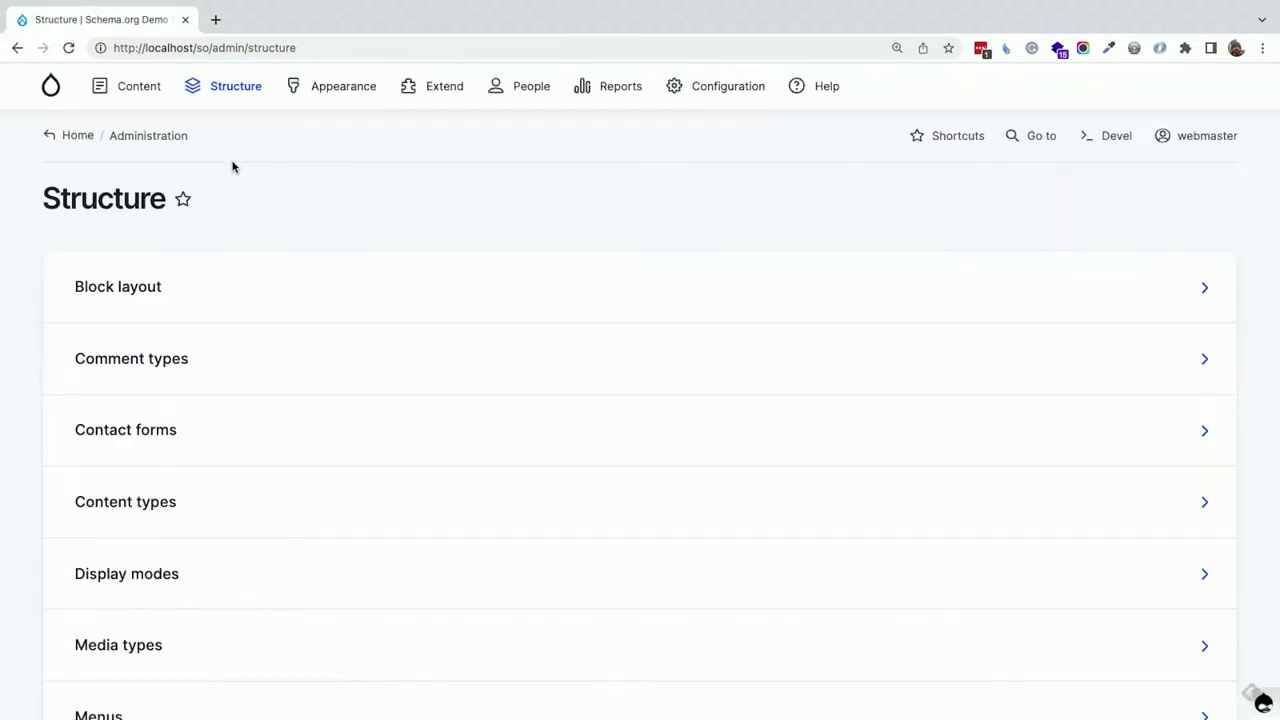
left_click(157, 520)
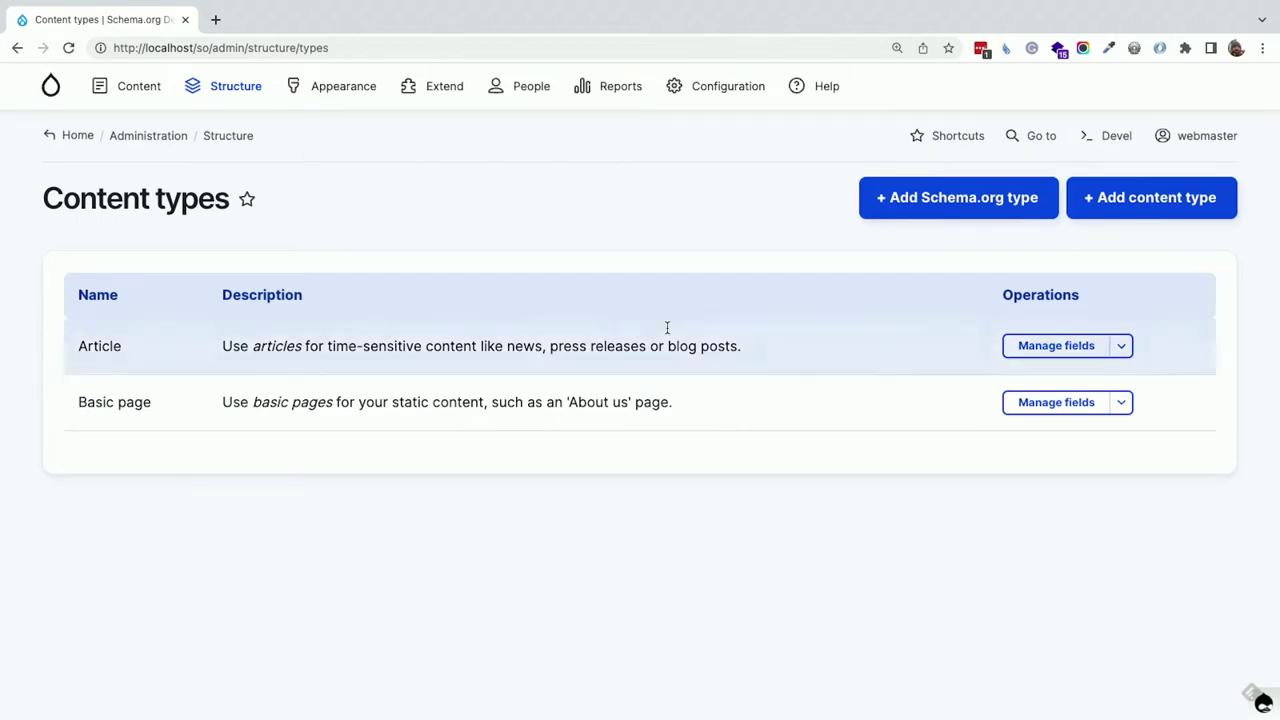
left_click(918, 197)
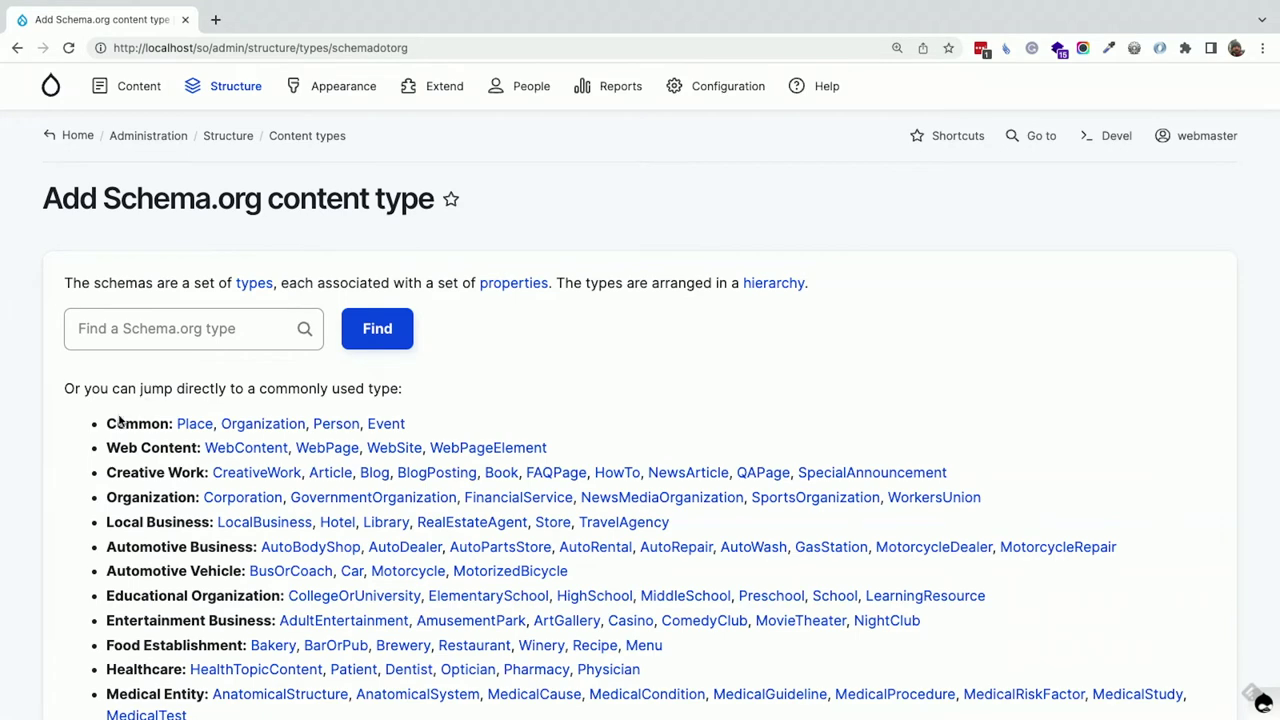
left_click_drag(118, 422, 467, 430)
scroll(467, 430, "down", 2)
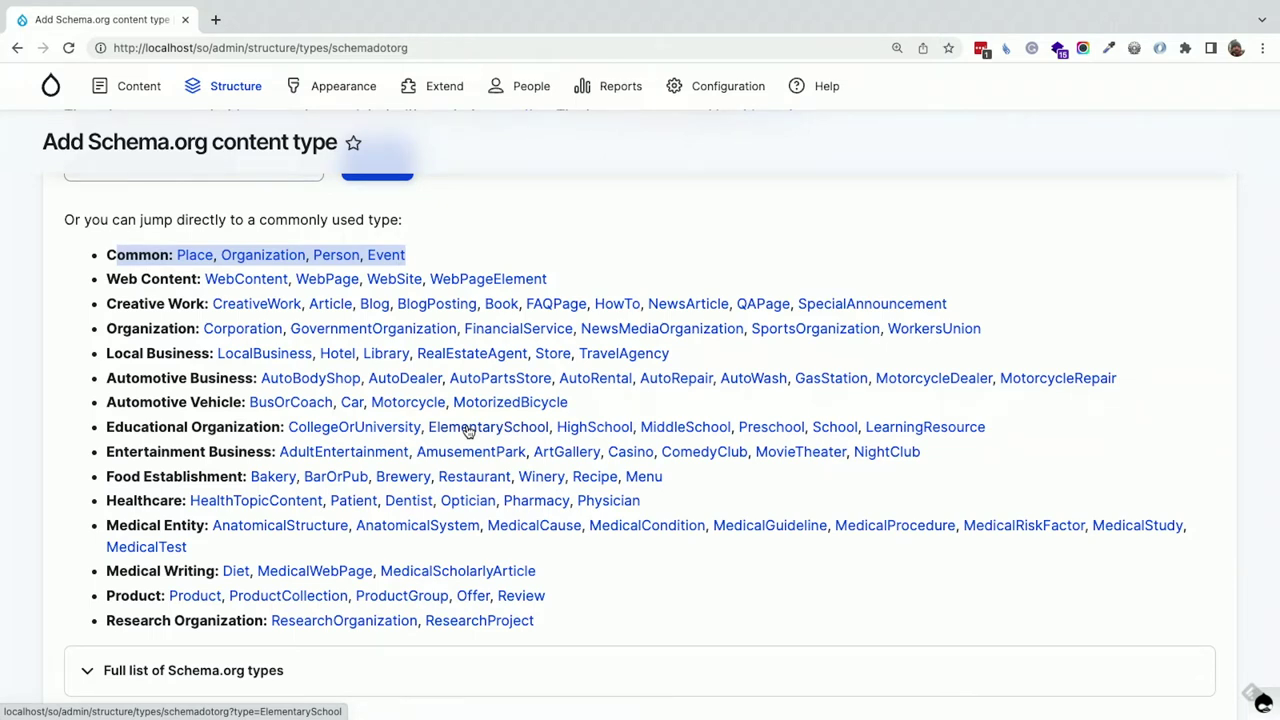
left_click(197, 256)
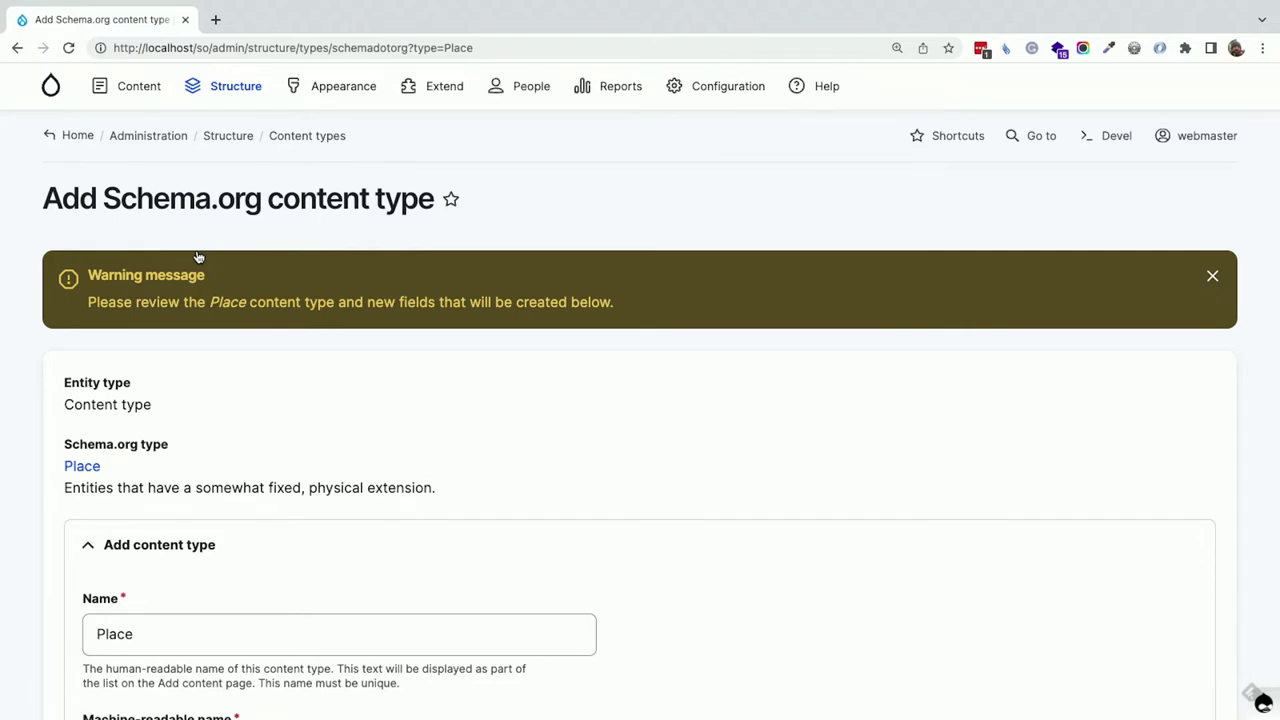
- Review the Place content type's details and its proposed address, description, image, name and telephone property fields
scroll(294, 366, "down", 10)
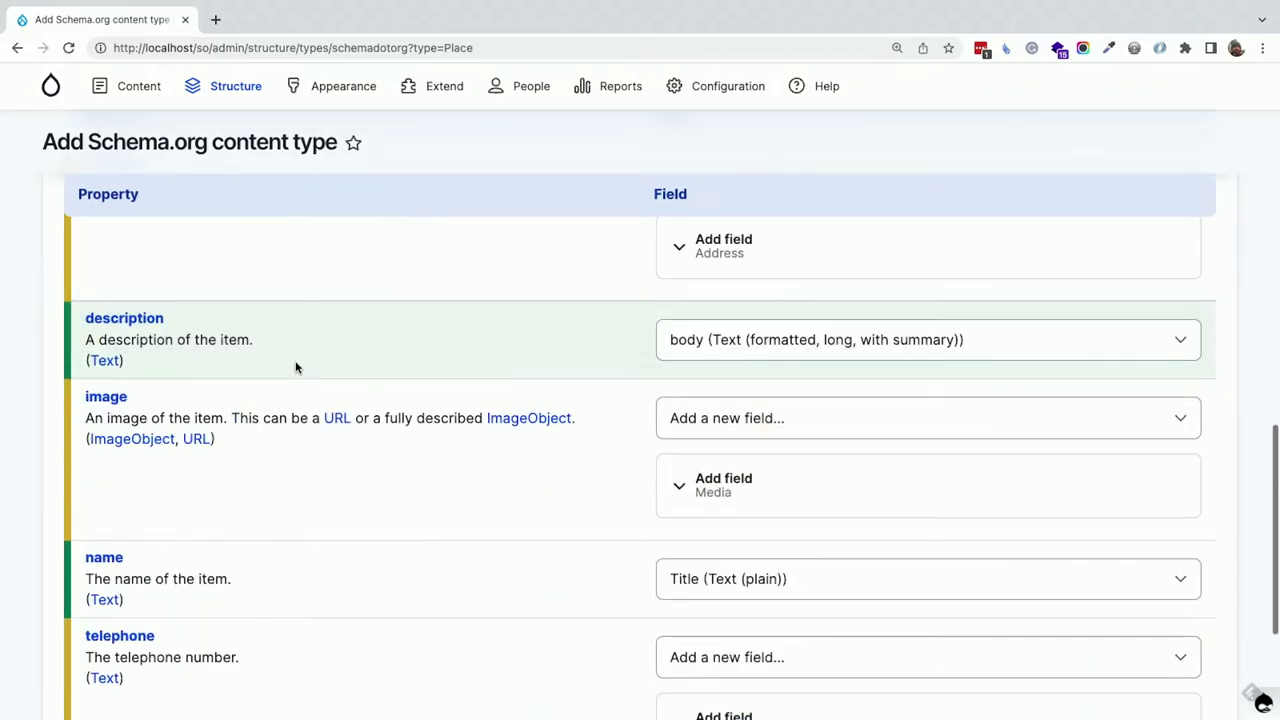
scroll(294, 366, "up", 4)
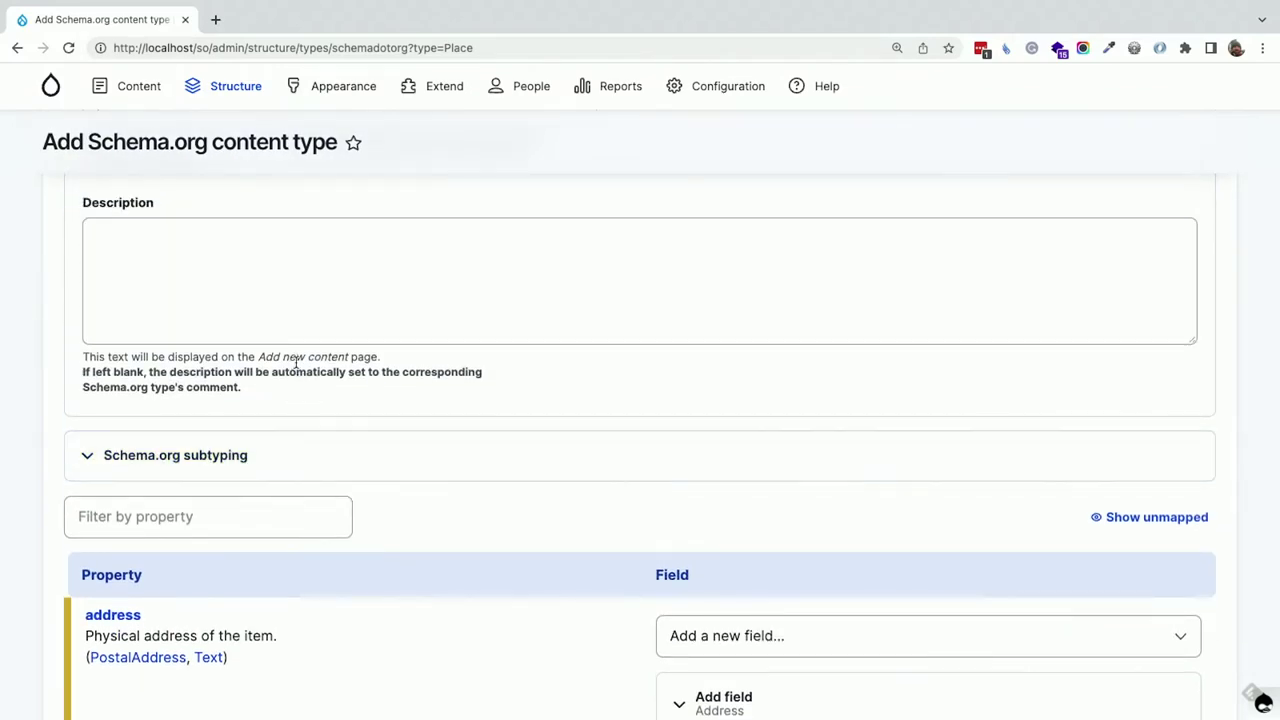
scroll(296, 368, "down", 2)
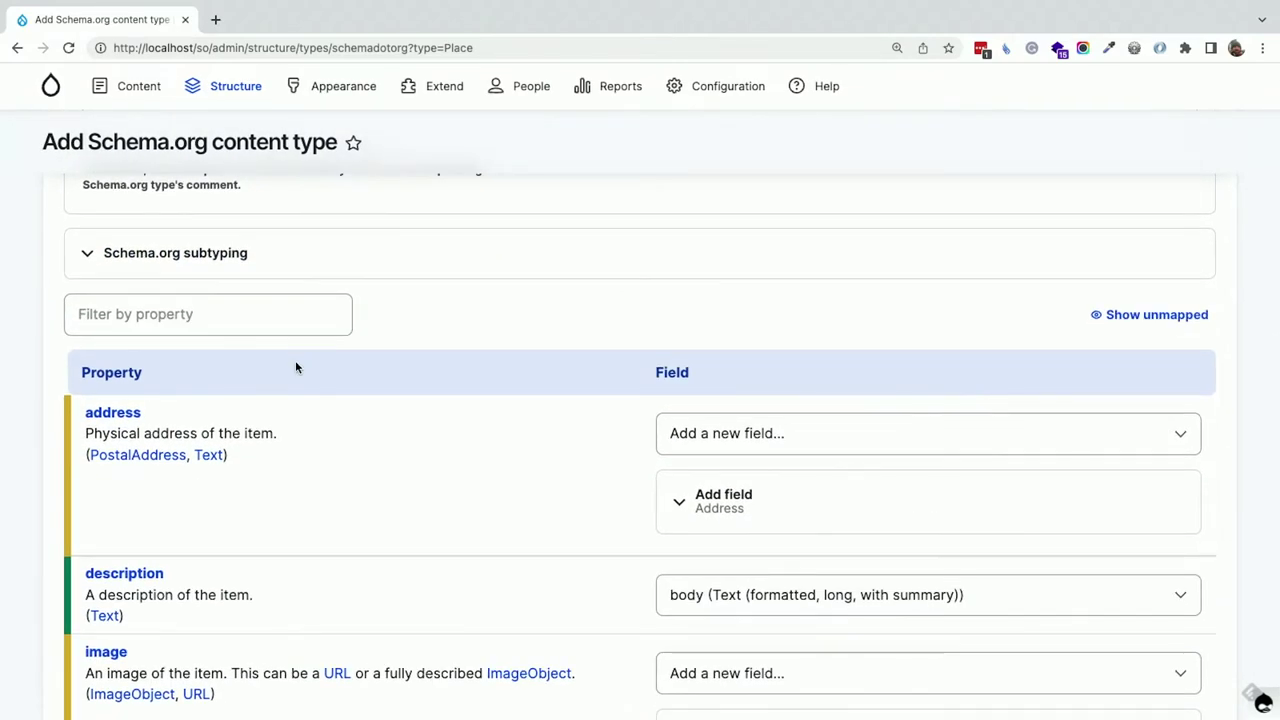
scroll(295, 367, "up", 10)
scroll(295, 362, "down", 5)
scroll(296, 362, "down", 6)
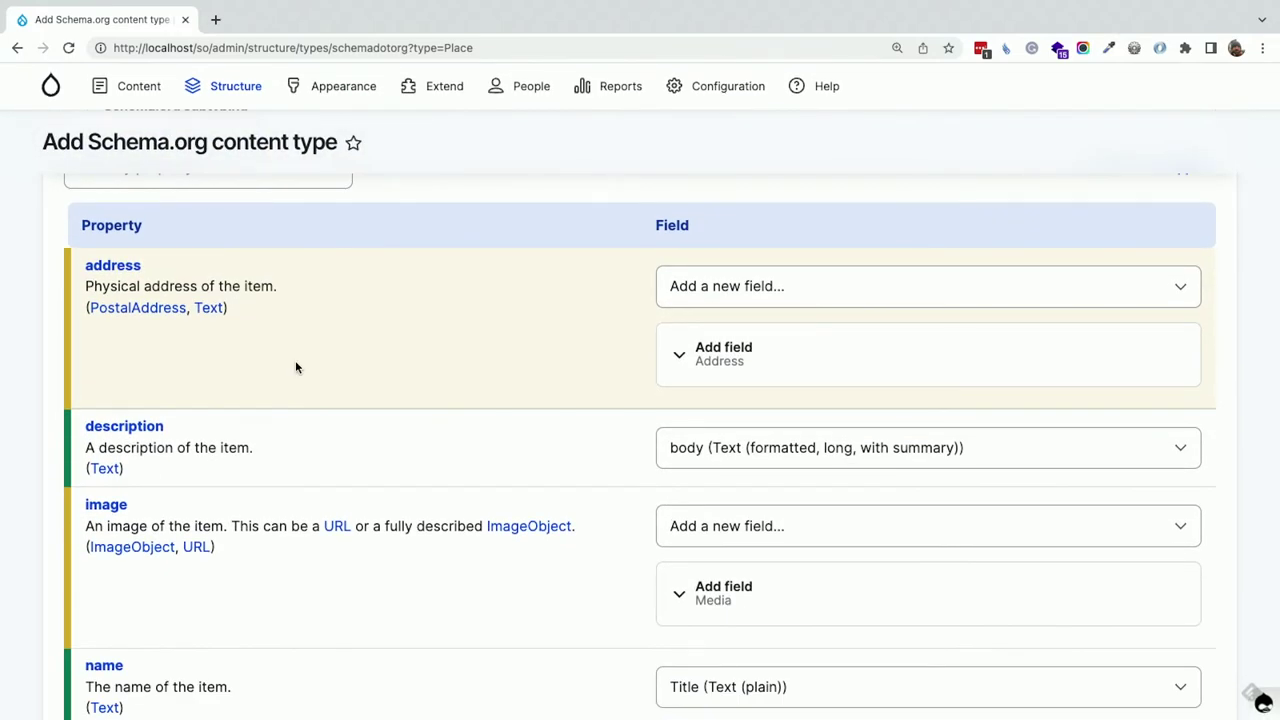
scroll(295, 367, "down", 3)
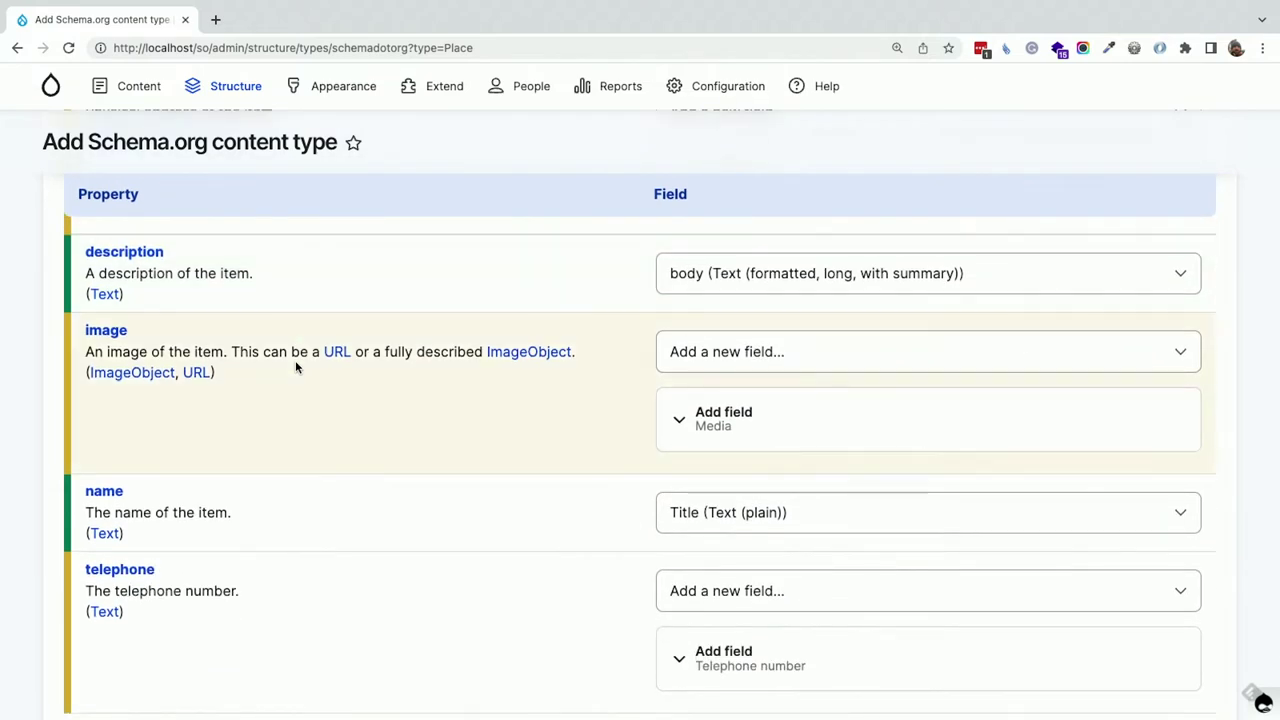
- Check the new Media field settings of the image property and save the Place content type
left_click(783, 418)
scroll(773, 512, "down", 3)
left_click(780, 480)
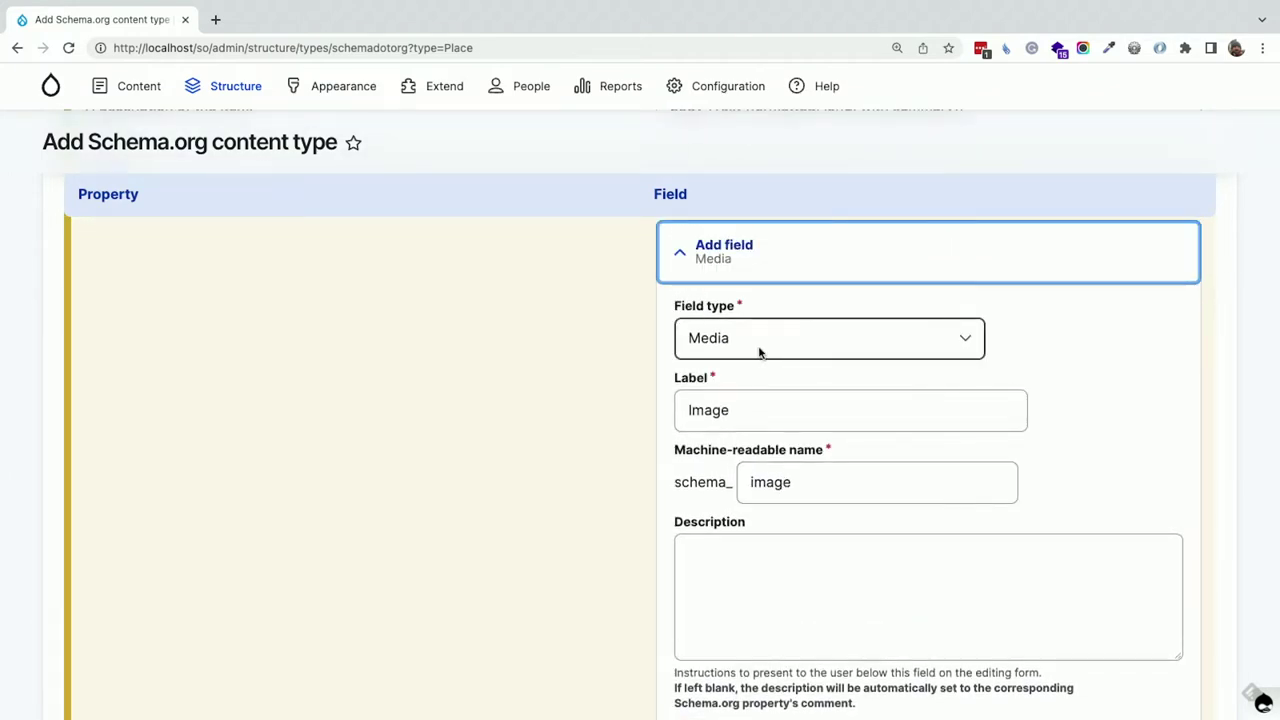
scroll(271, 491, "down", 5)
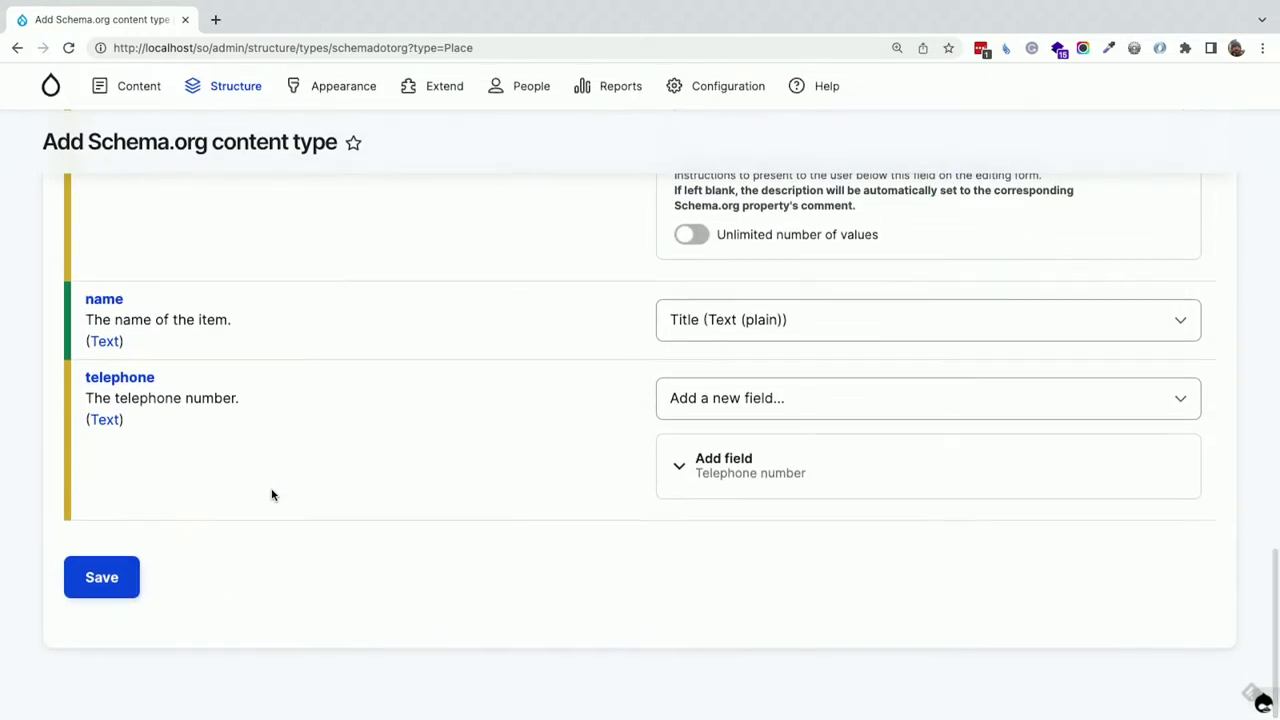
left_click(103, 580)
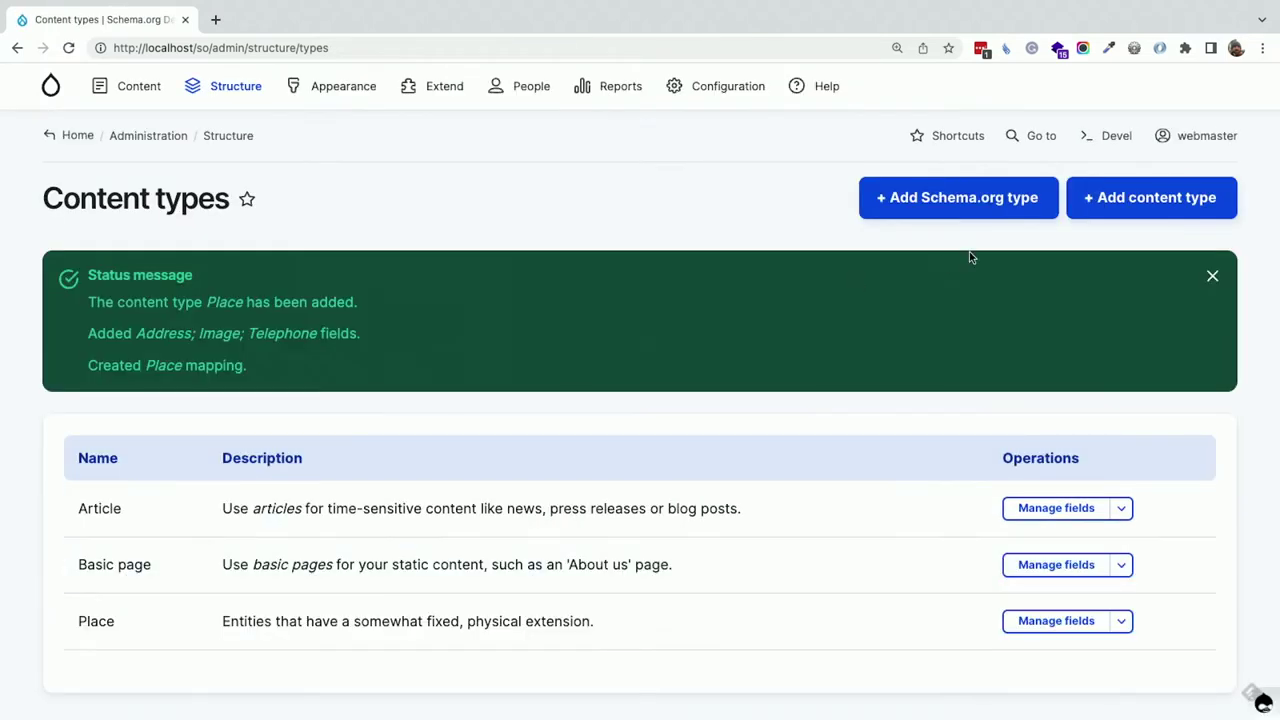
- Add a Schema.org content type based on Organization, reviewing its proposed property fields before saving it
left_click(966, 214)
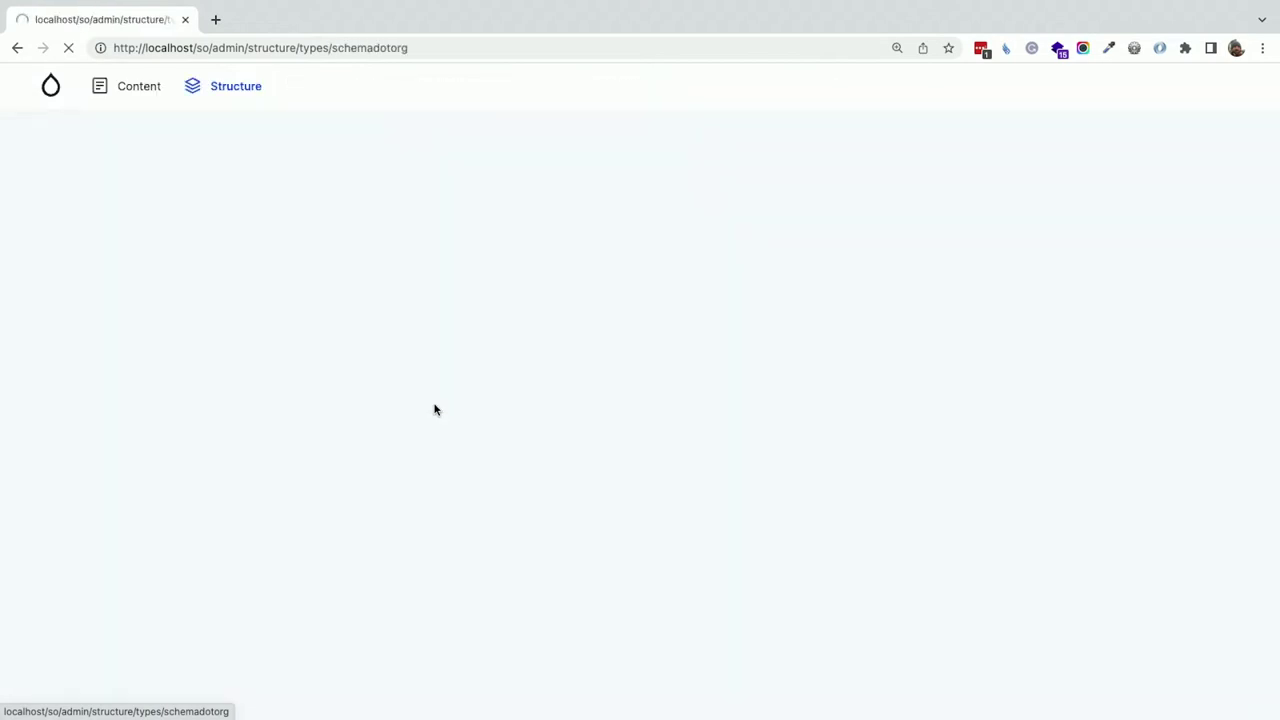
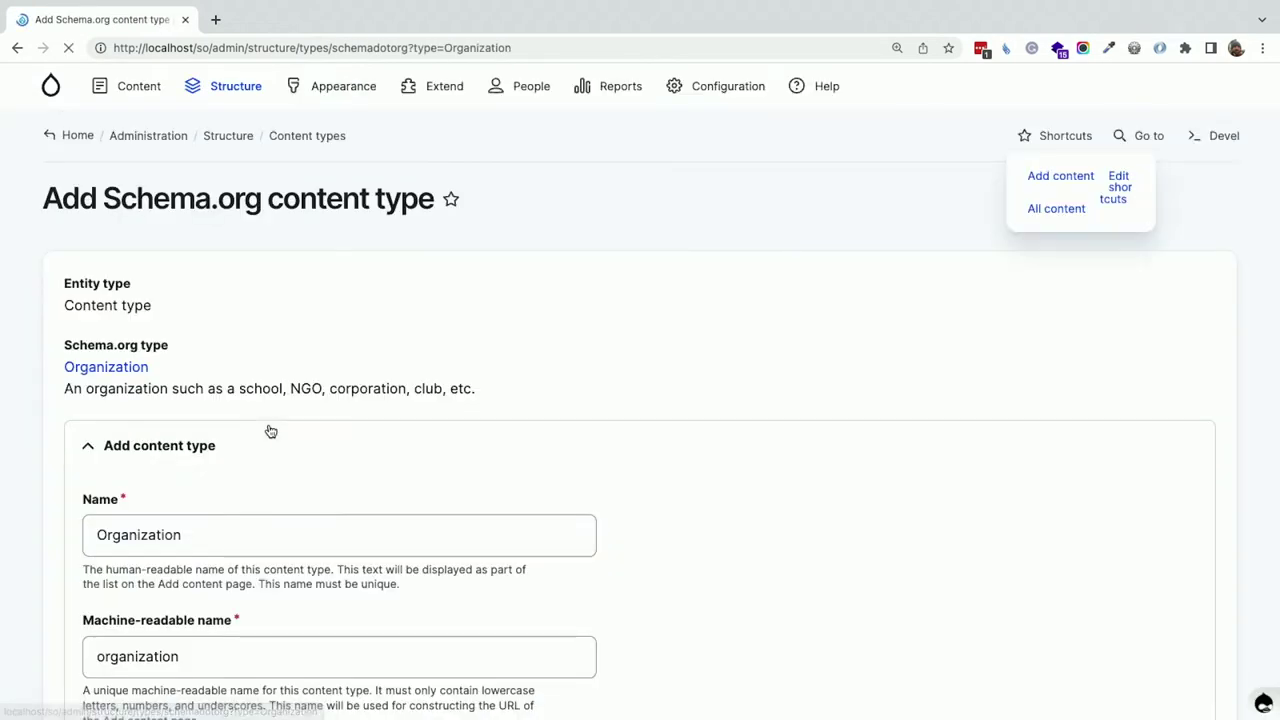
scroll(270, 430, "down", 10)
scroll(270, 430, "down", 5)
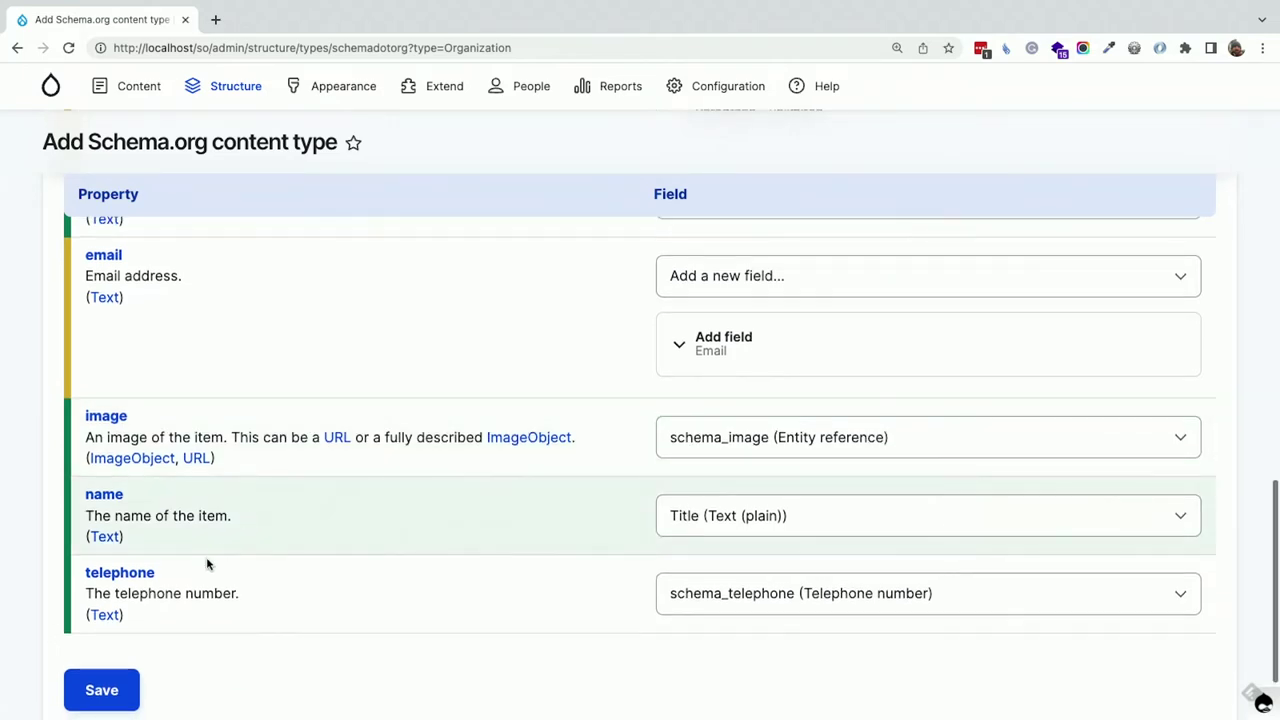
left_click(102, 693)
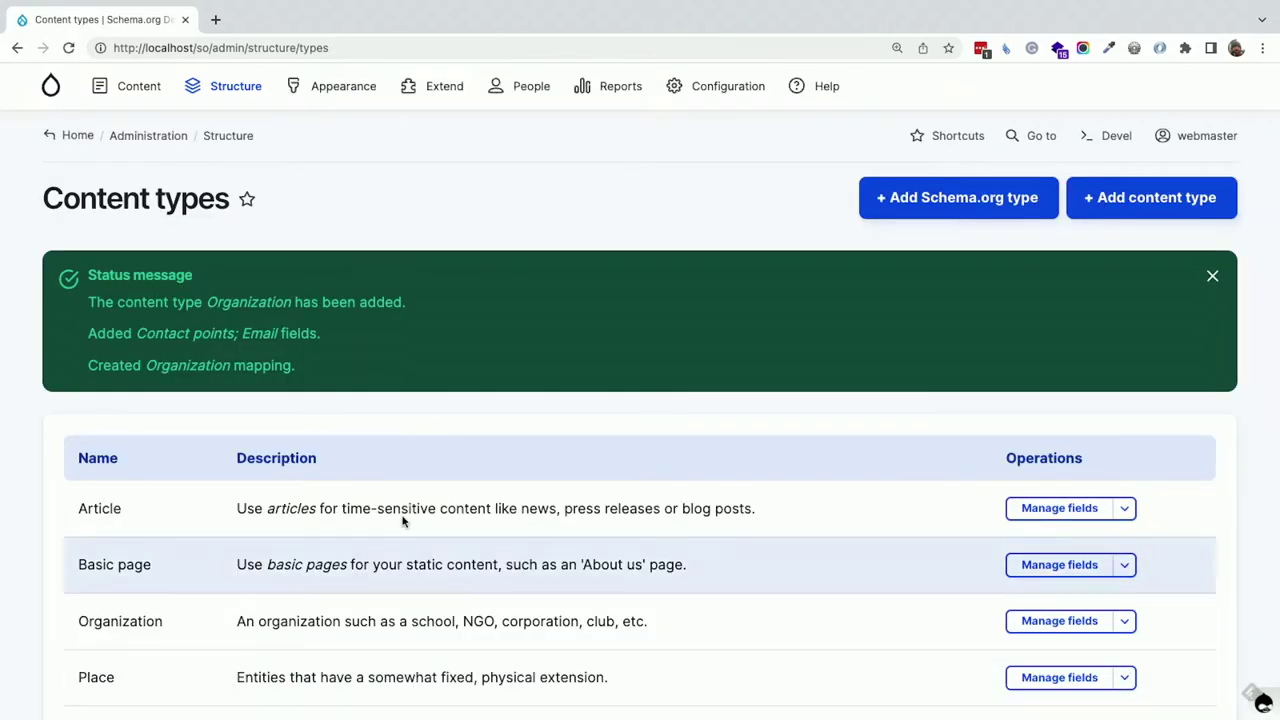
- Start adding a Schema.org content type based on Person and set its address property to add a new field
left_click(905, 205)
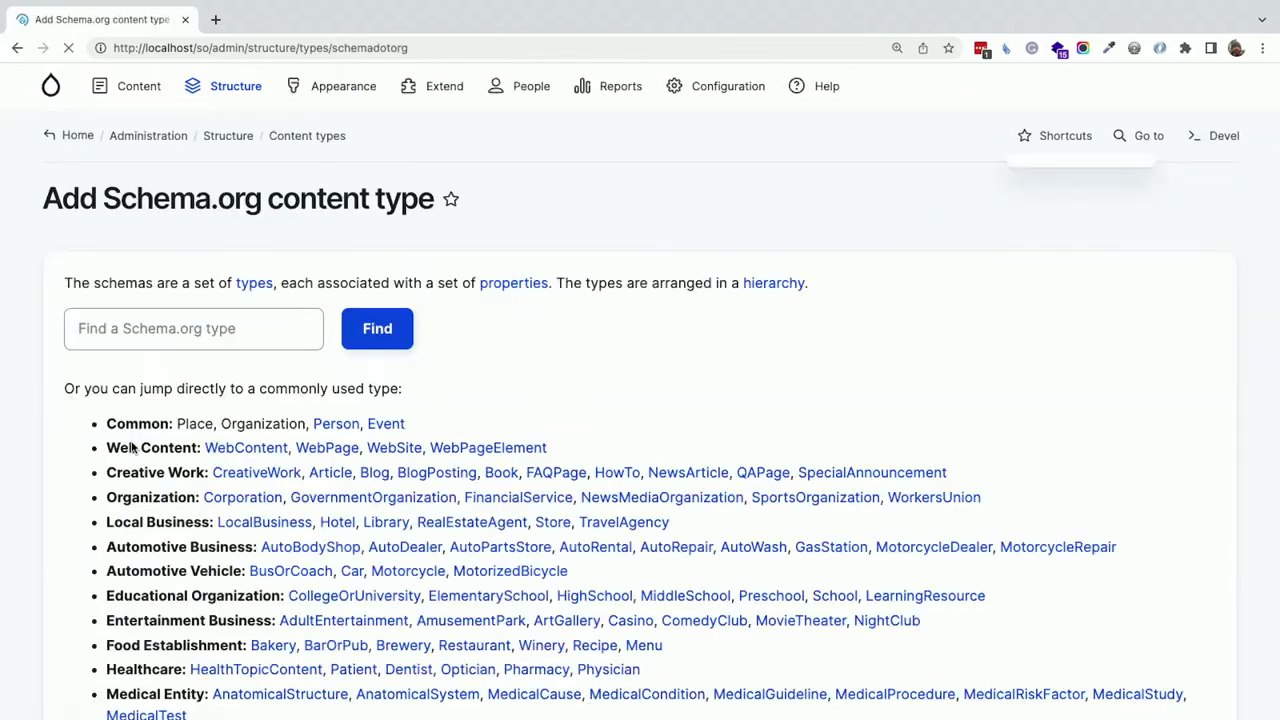
left_click(336, 423)
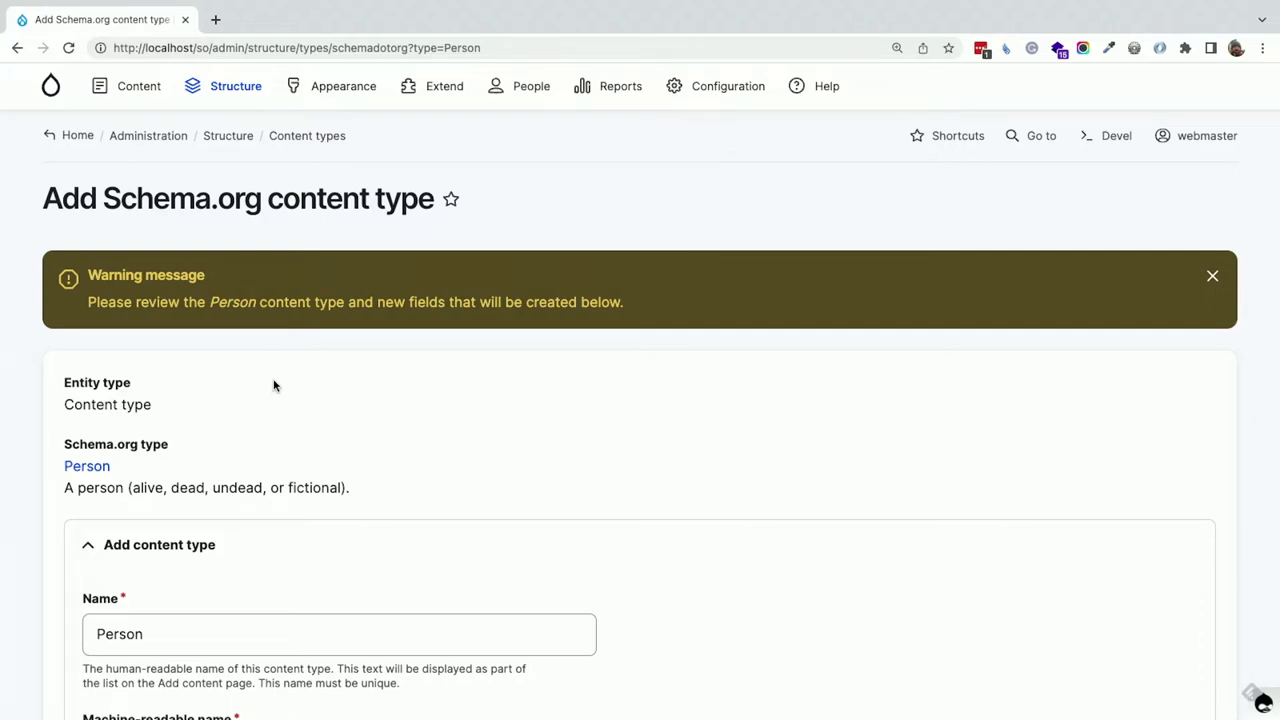
scroll(274, 385, "down", 10)
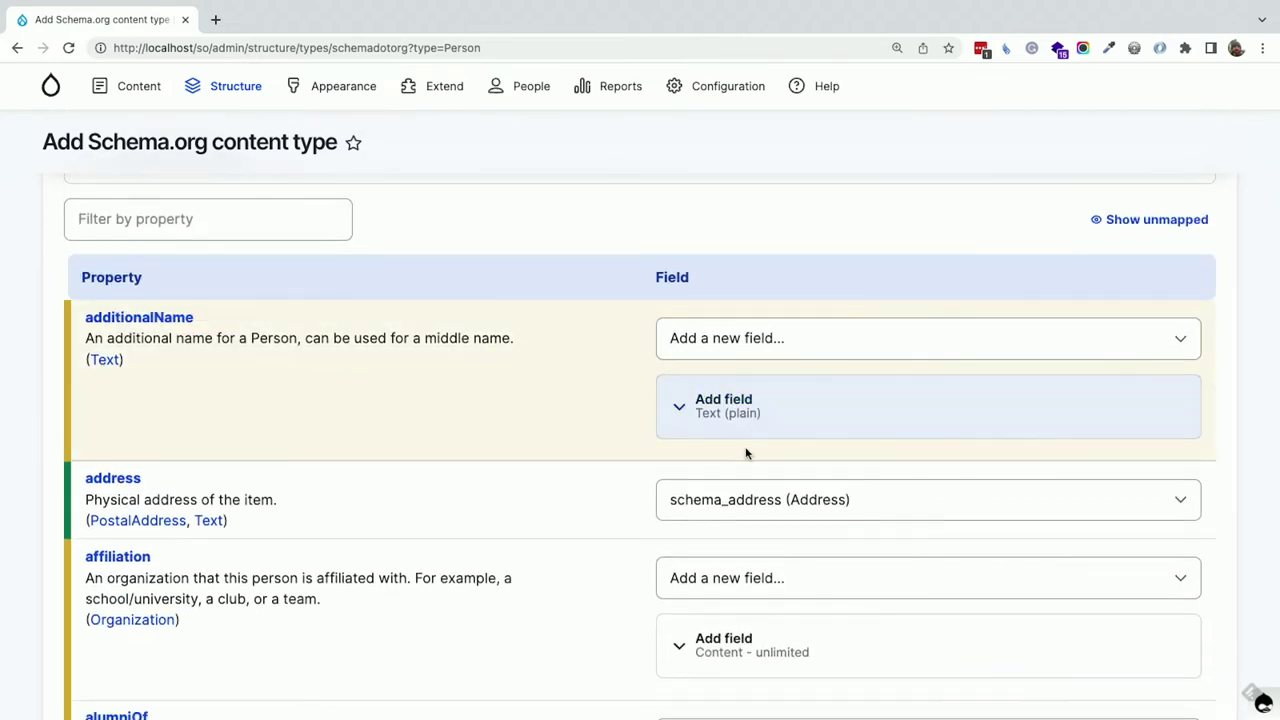
left_click(735, 495)
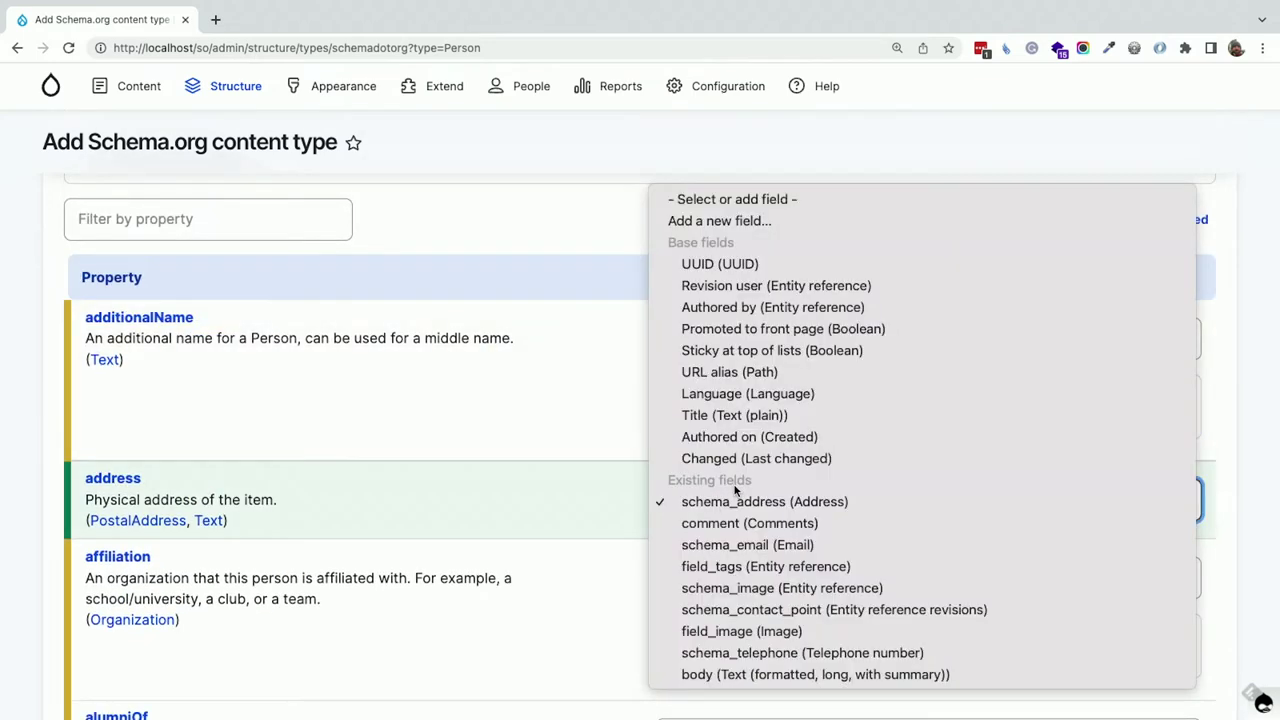
left_click(734, 193)
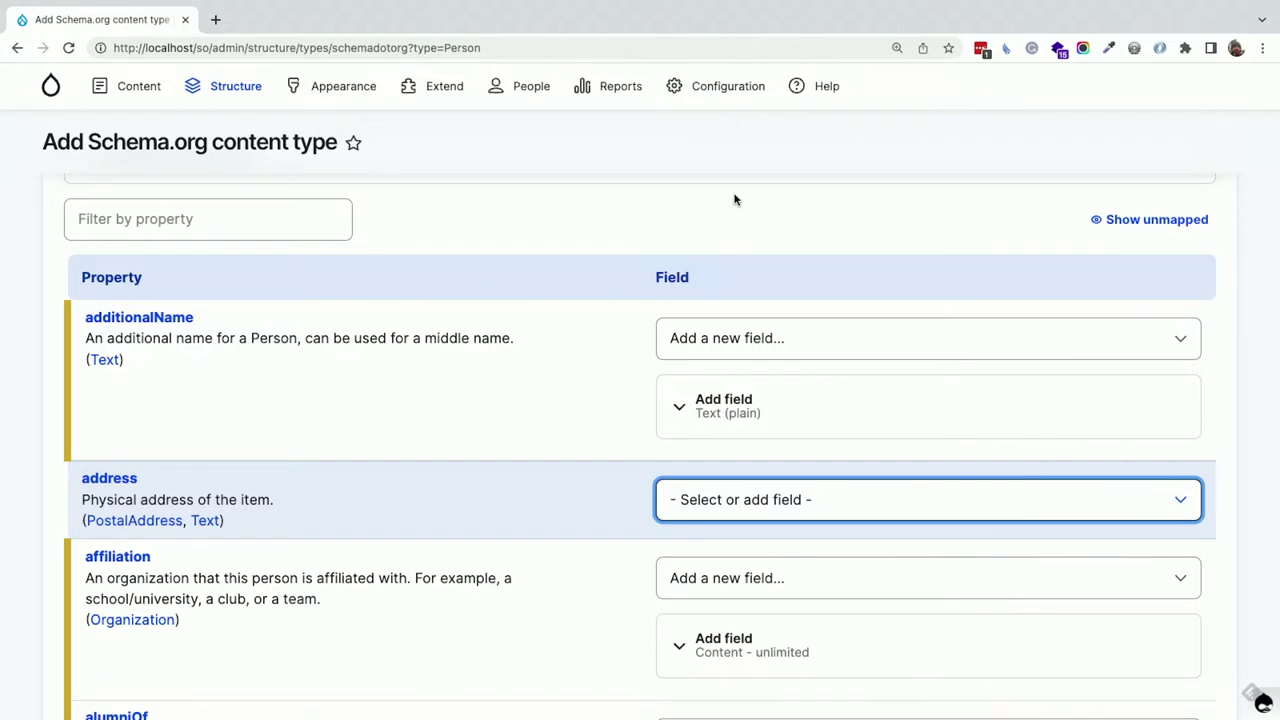
scroll(734, 200, "down", 1)
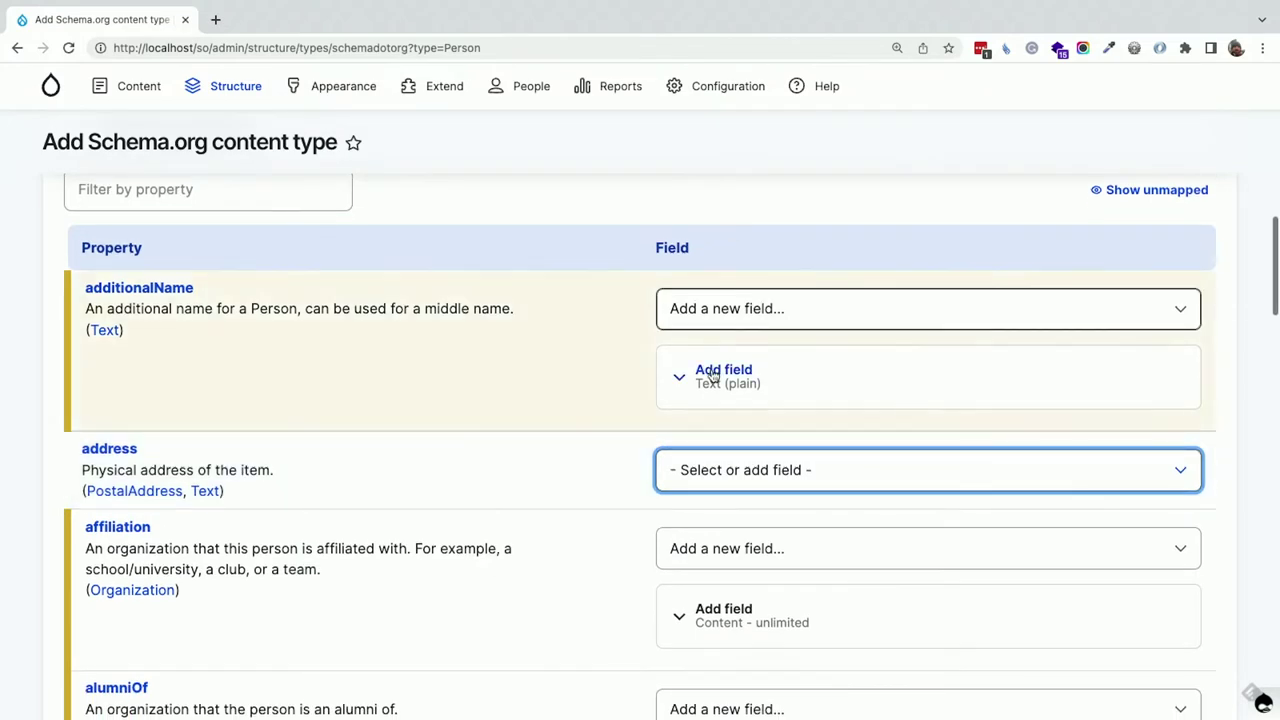
left_click(726, 470)
left_click(726, 493)
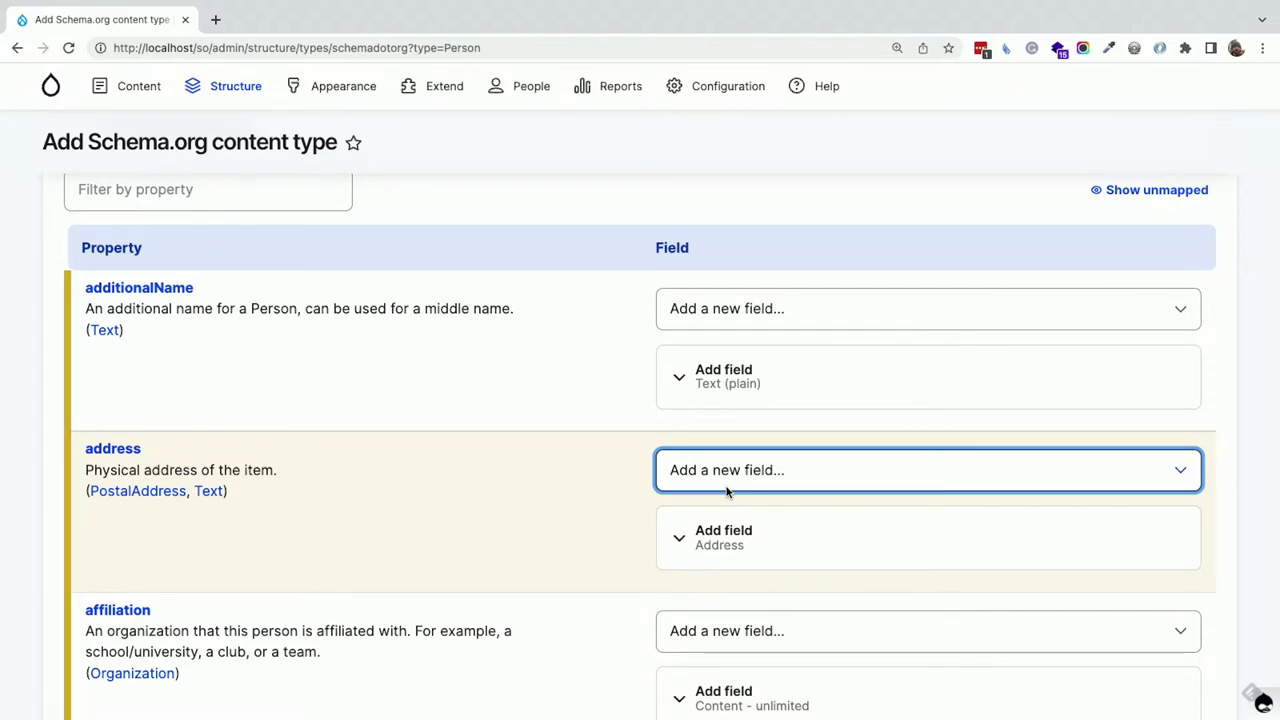
- Review the Person type's proposed property fields and the new Content field settings of the worksFor property
scroll(727, 490, "down", 15)
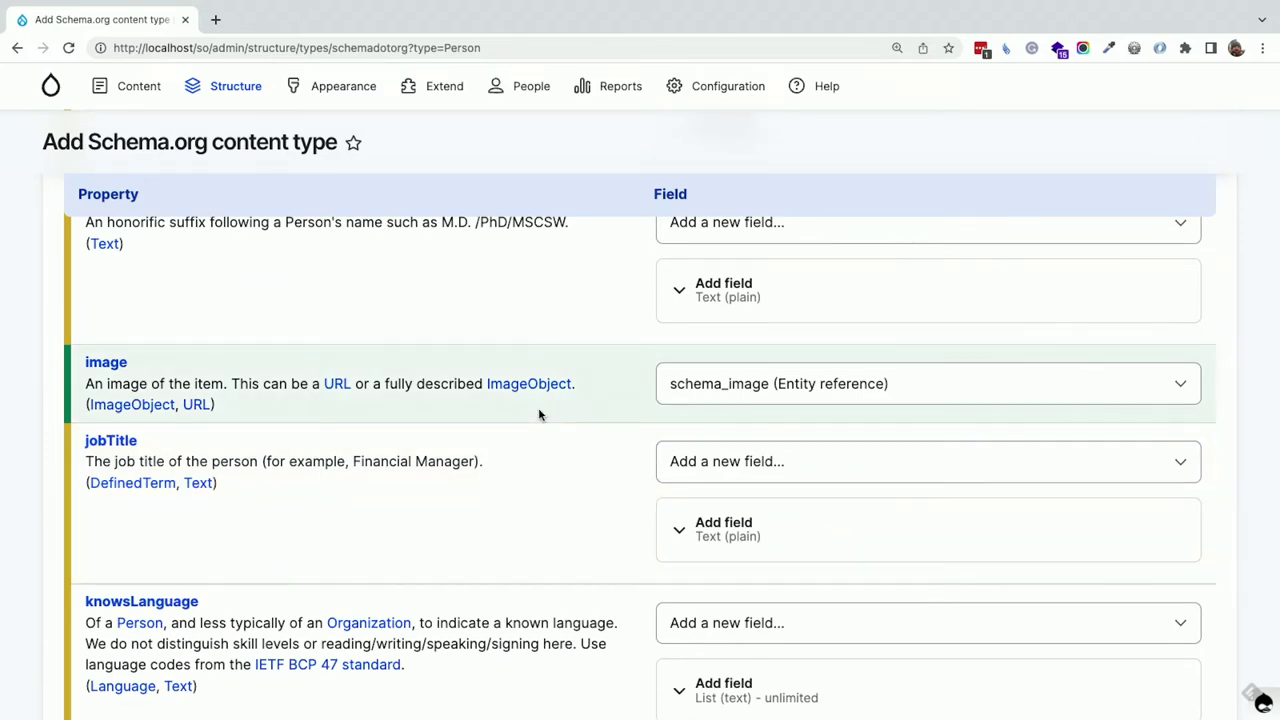
scroll(540, 414, "down", 10)
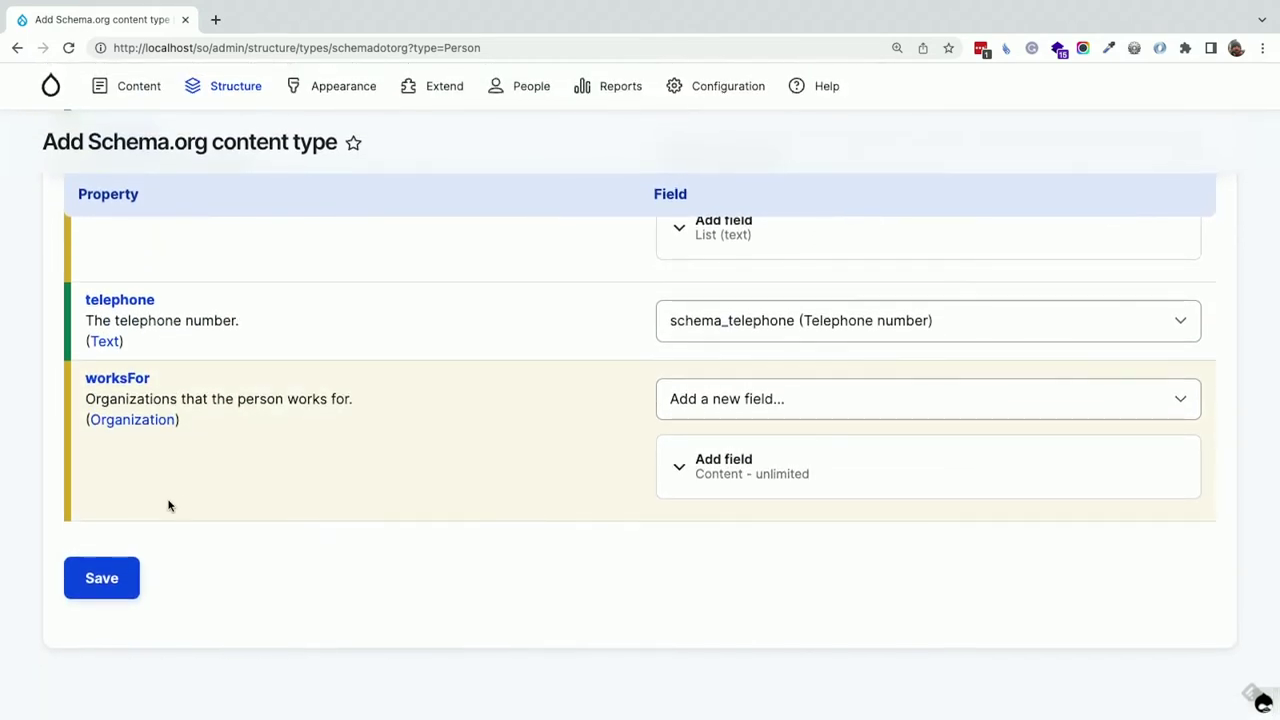
scroll(180, 403, "up", 2)
scroll(180, 405, "down", 2)
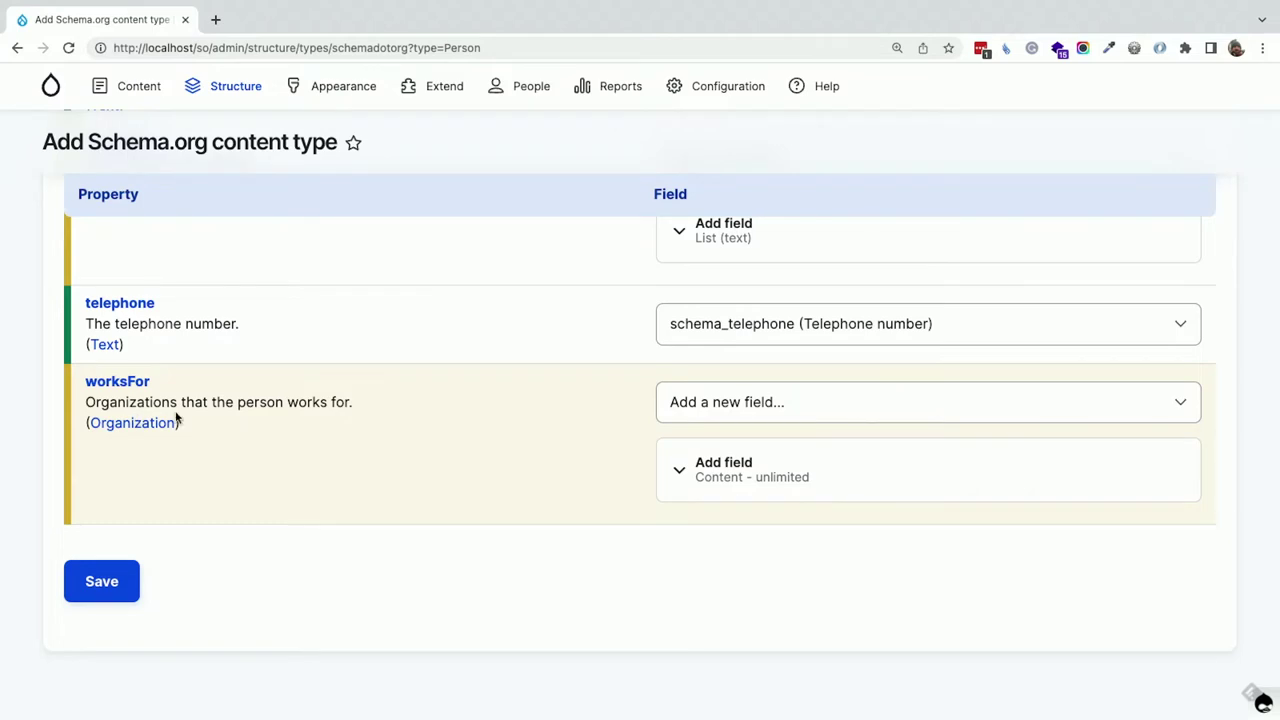
left_click(735, 470)
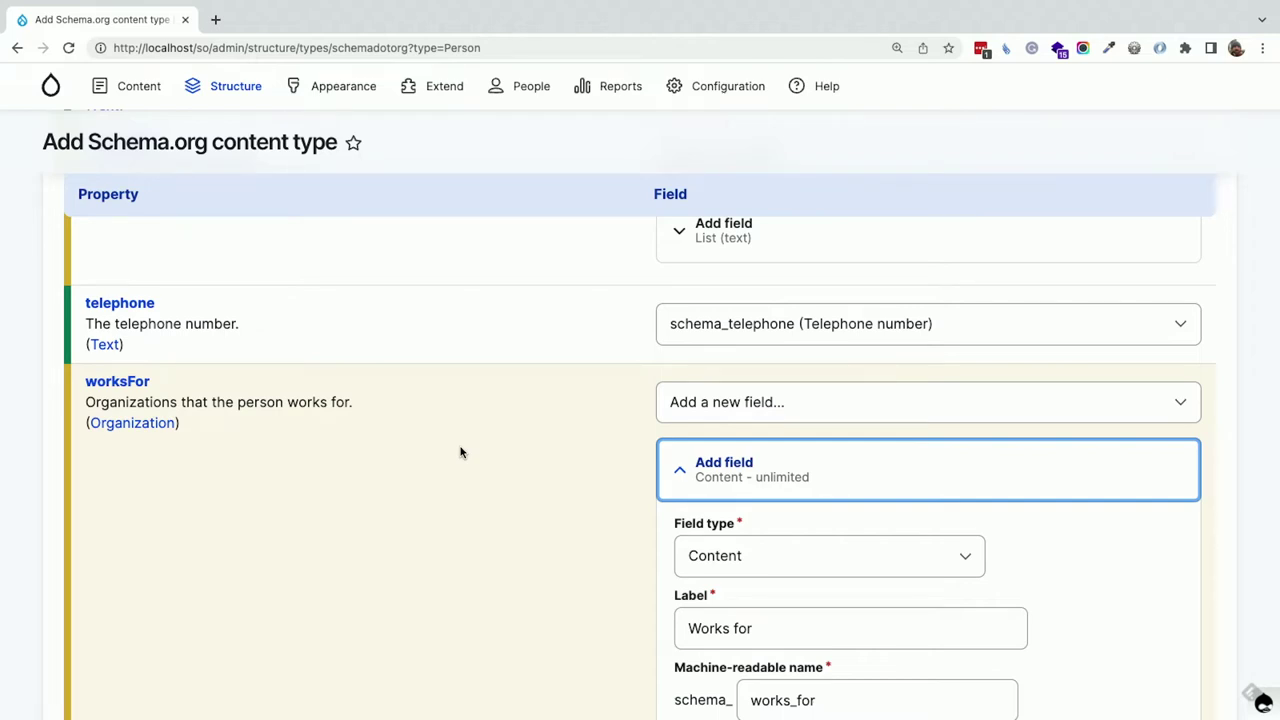
scroll(460, 452, "down", 5)
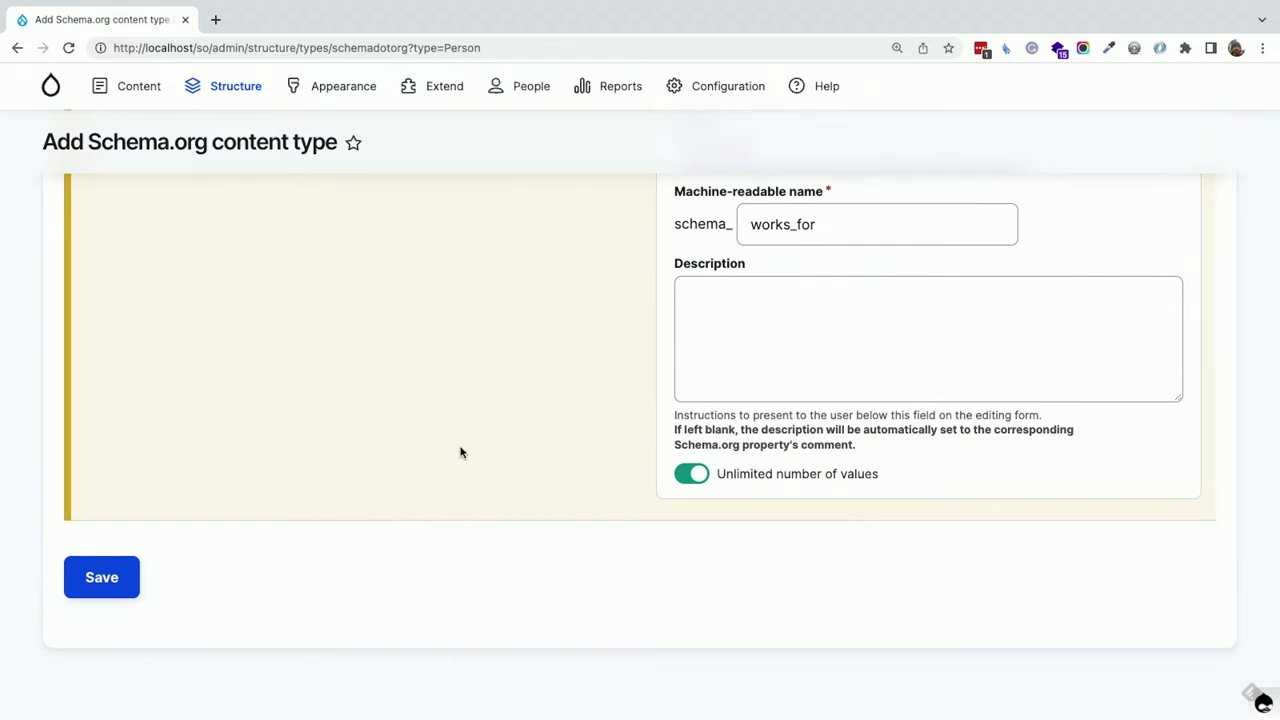
scroll(460, 452, "up", 5)
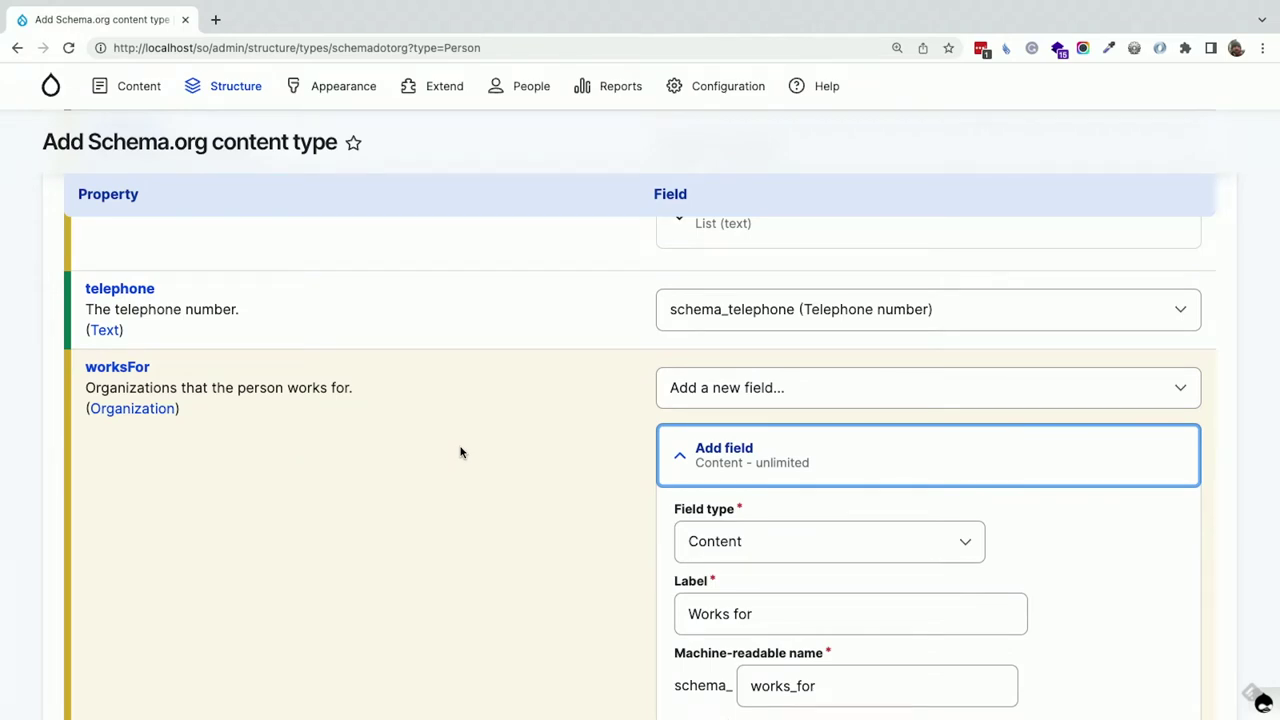
- Look through the Schema.org Organization type's definition, its references, properties and range information from the worksFor property
left_click(127, 410)
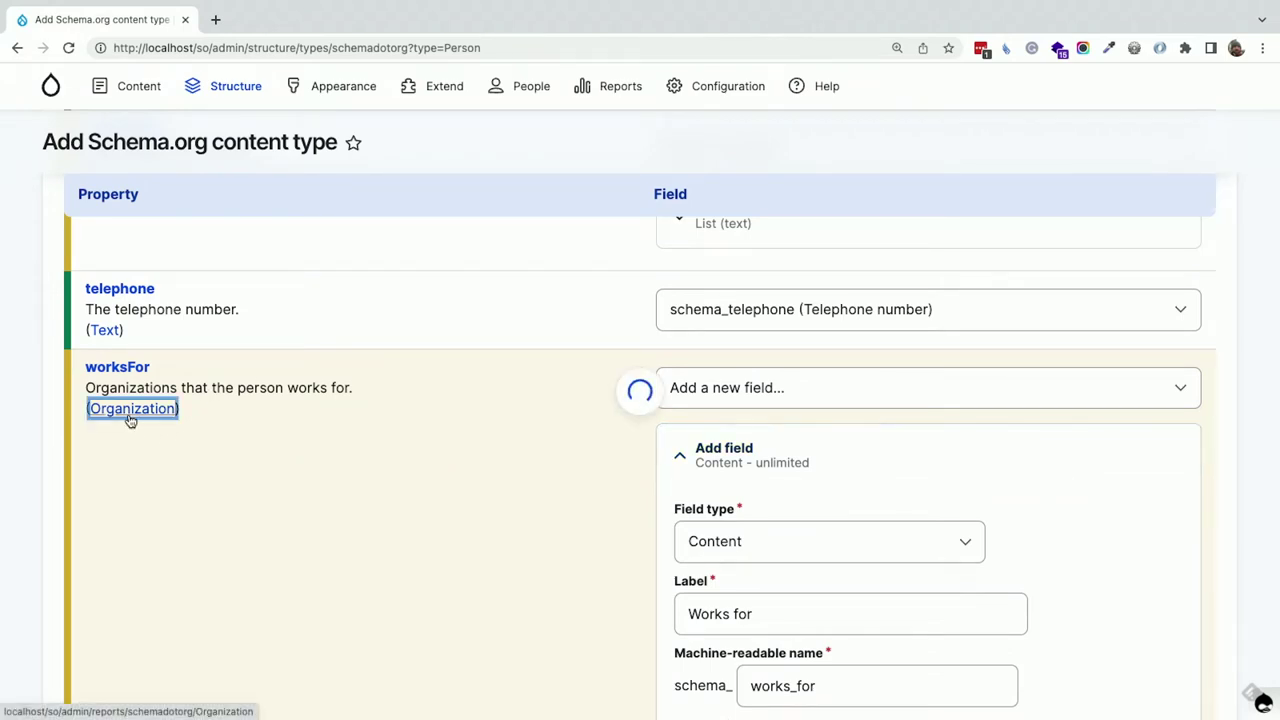
scroll(293, 400, "down", 10)
scroll(293, 400, "up", 12)
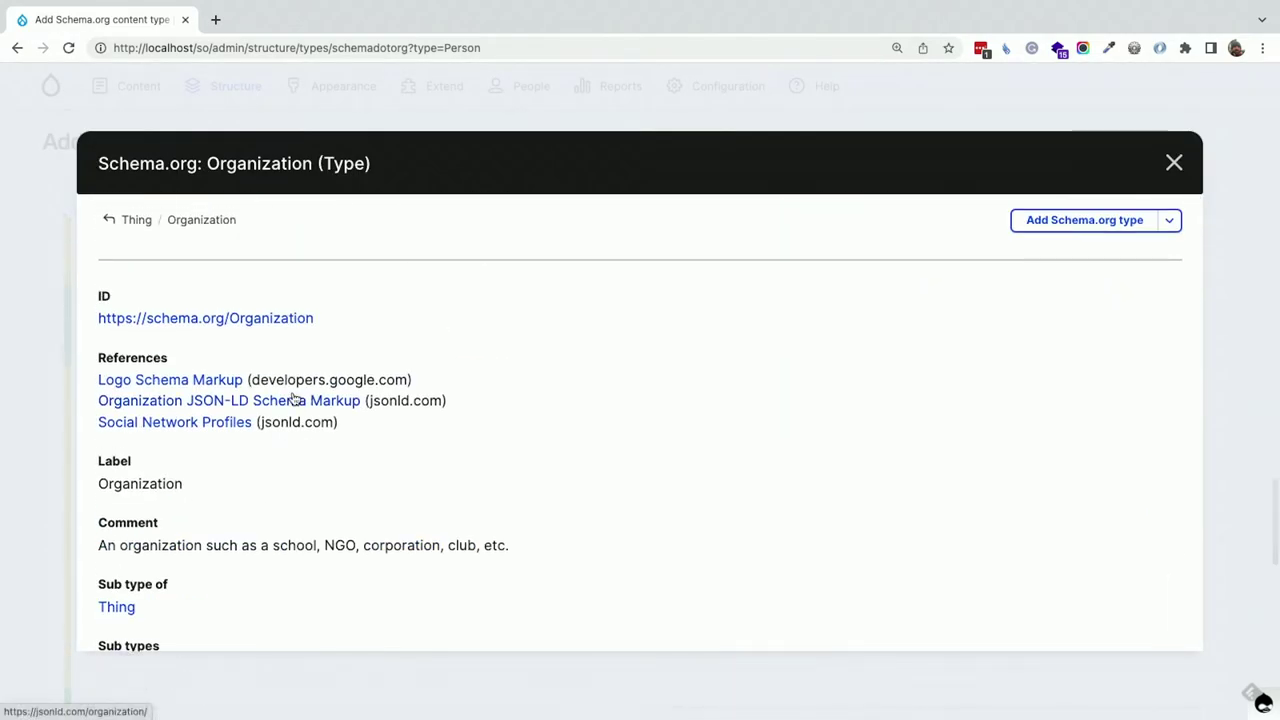
scroll(293, 400, "down", 1)
scroll(293, 398, "down", 20)
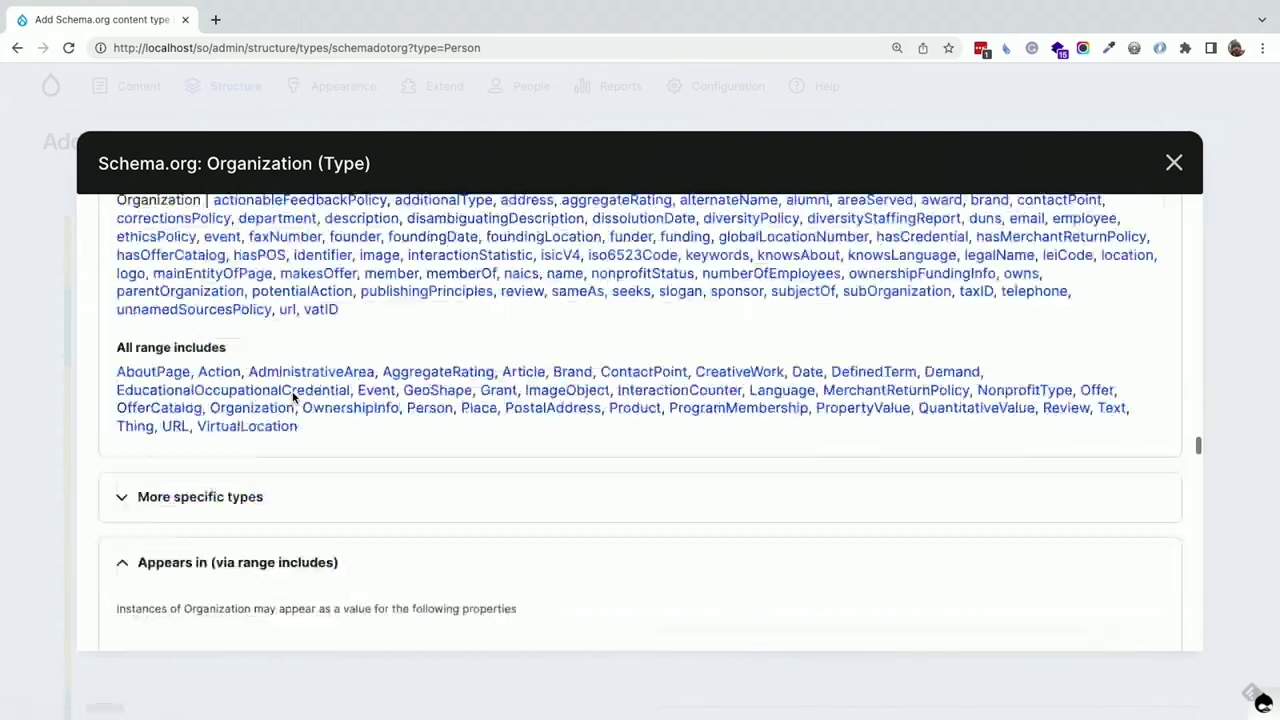
scroll(293, 398, "down", 5)
scroll(293, 398, "up", 20)
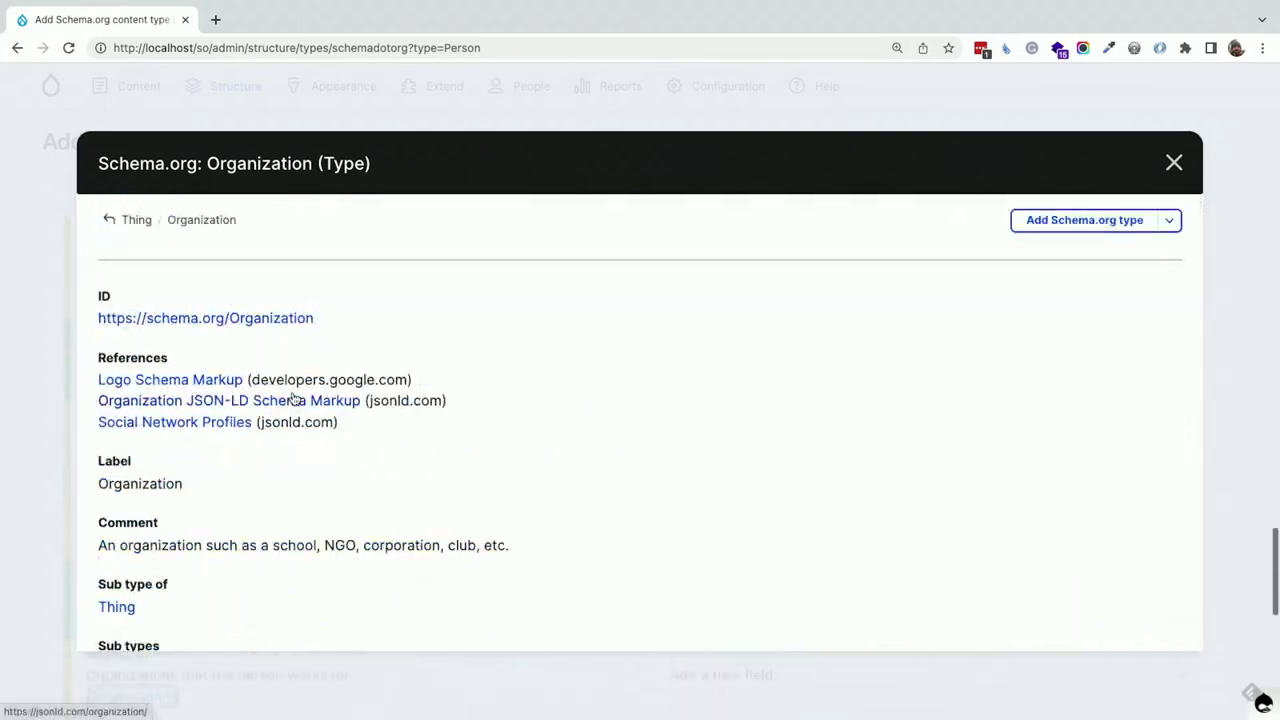
- Examine the more specific types of the Schema.org Organization type and close its definition
scroll(293, 398, "down", 3)
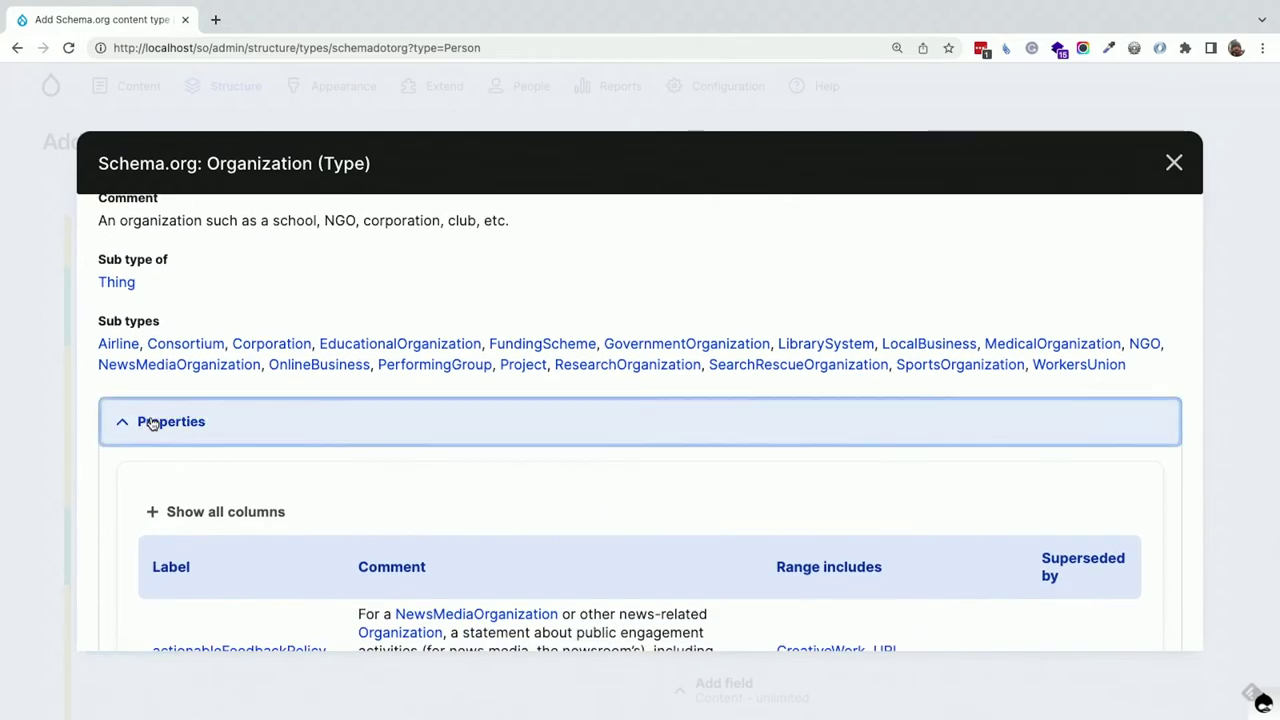
left_click(150, 422)
left_click(171, 487)
scroll(215, 480, "down", 4)
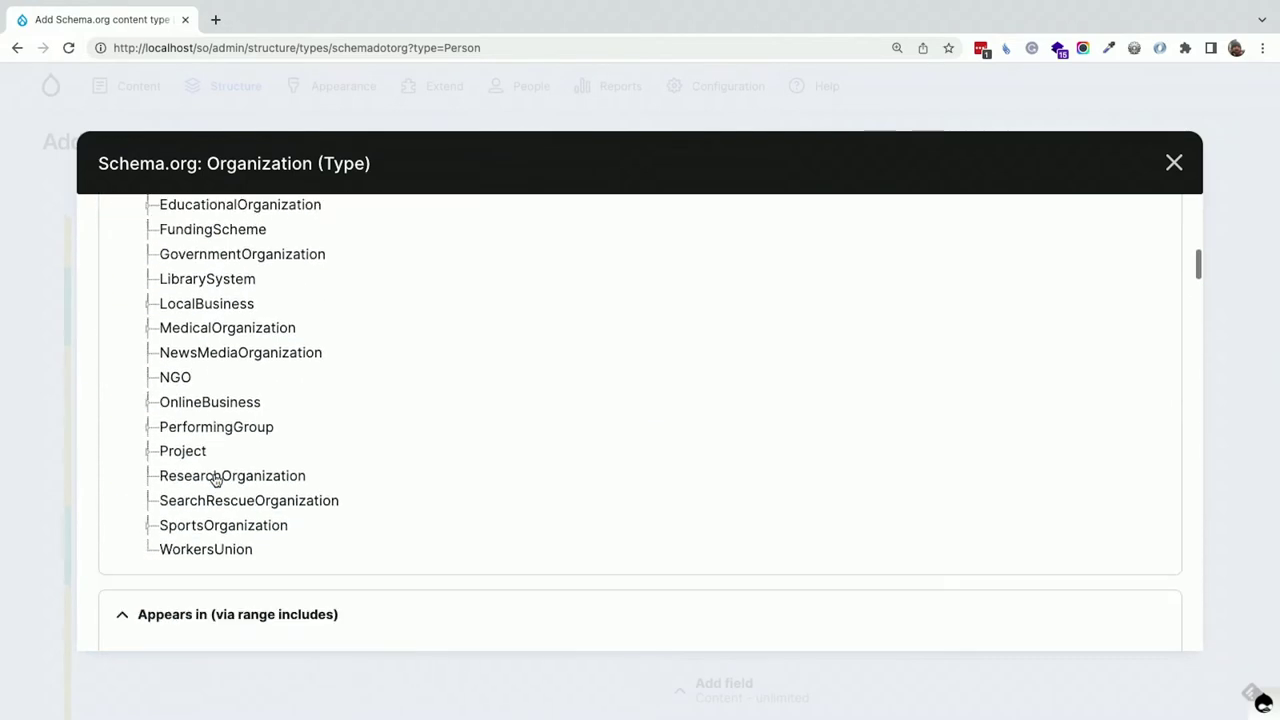
scroll(254, 486, "up", 1)
scroll(214, 480, "up", 1)
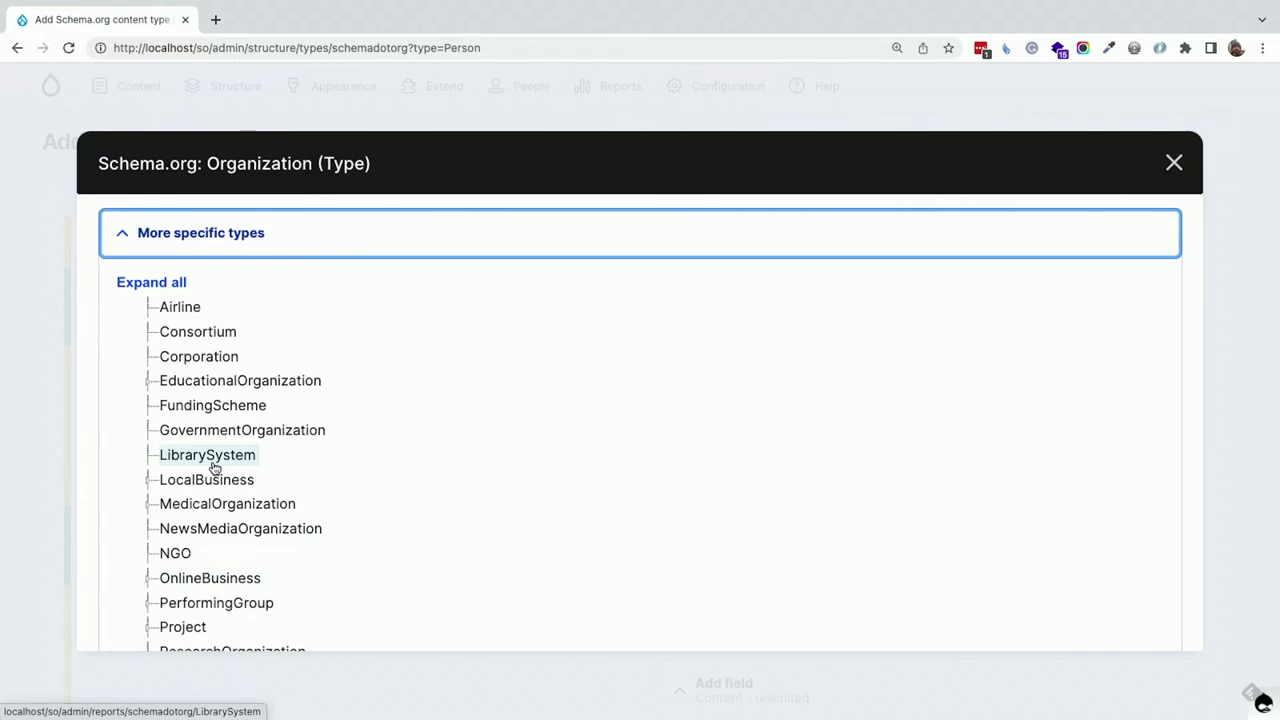
scroll(214, 467, "down", 1)
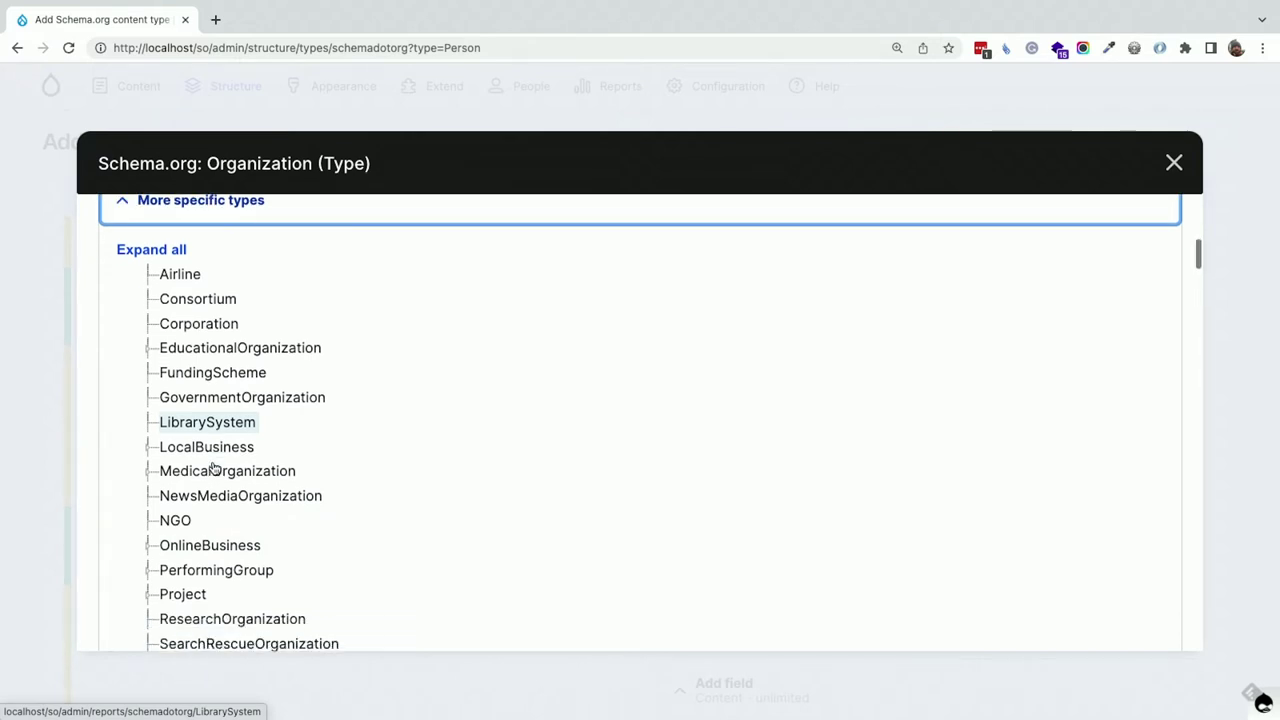
scroll(531, 331, "up", 10)
left_click(1173, 163)
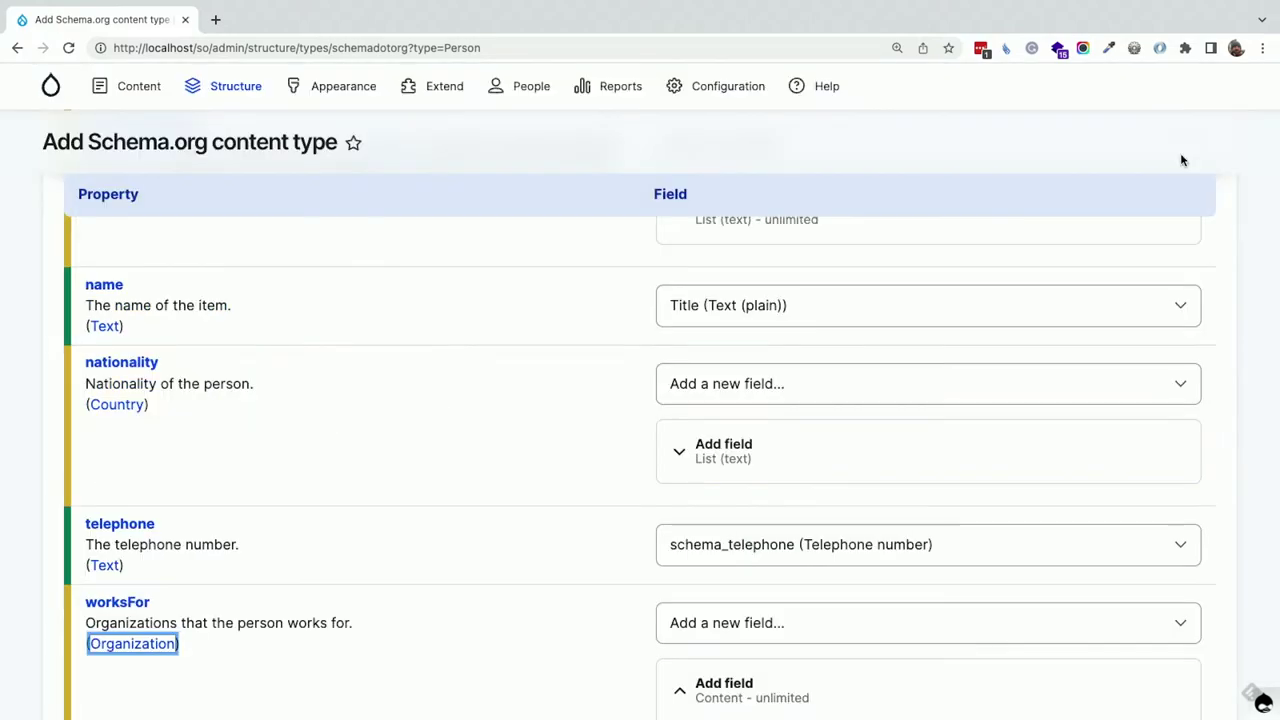
- Try to save the Person content type, and recheck its worksFor field settings and machine-readable name
scroll(414, 423, "down", 10)
left_click(101, 578)
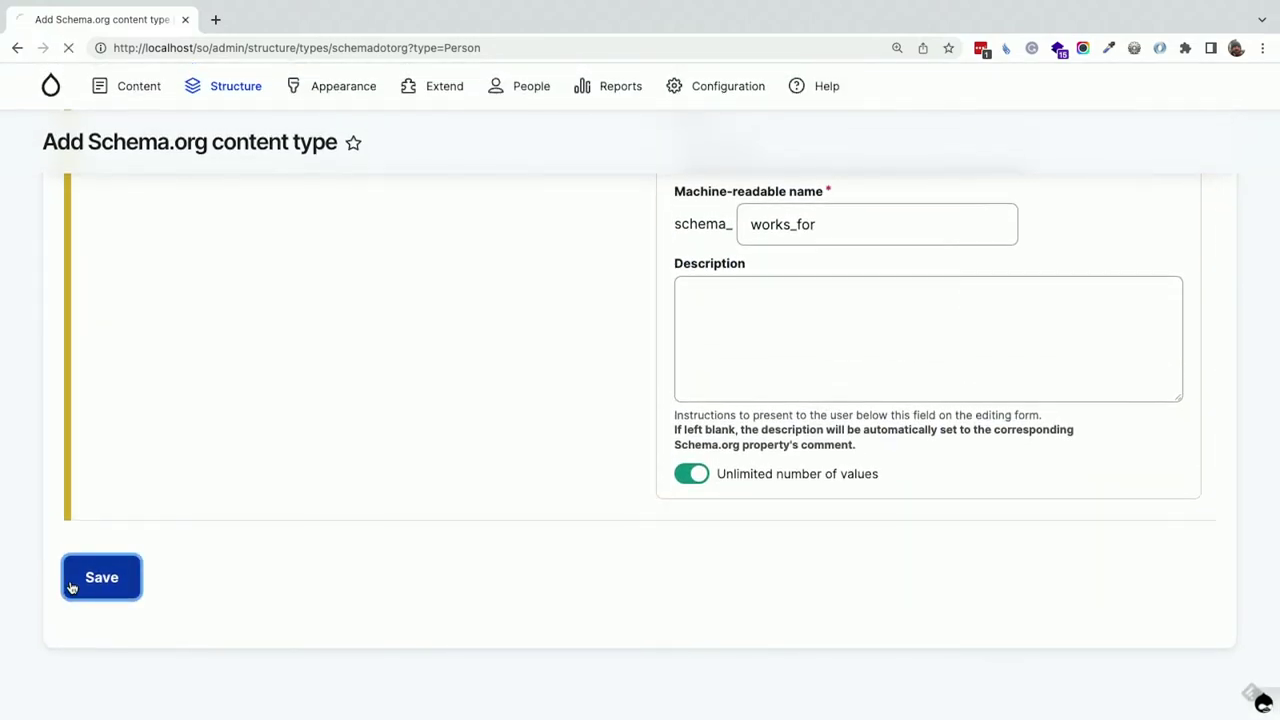
scroll(372, 480, "down", 3)
scroll(372, 478, "down", 20)
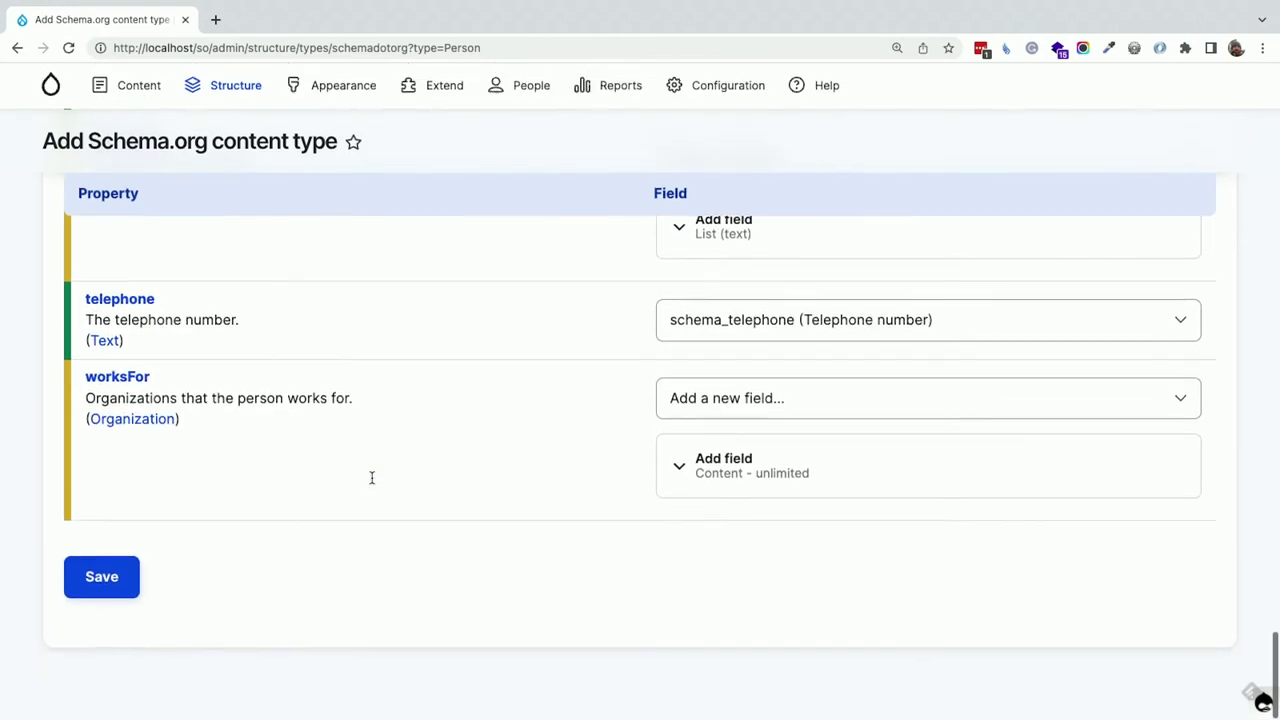
left_click(715, 458)
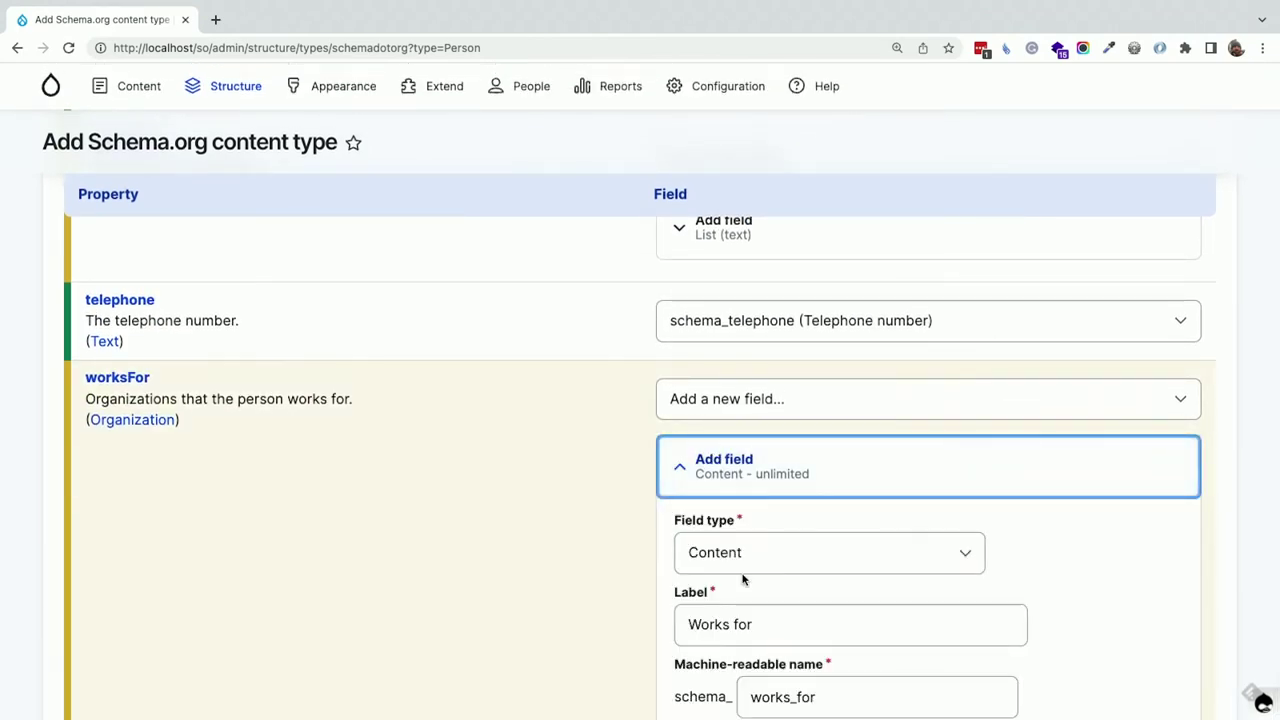
scroll(743, 577, "down", 5)
scroll(743, 577, "up", 1)
scroll(454, 526, "up", 20)
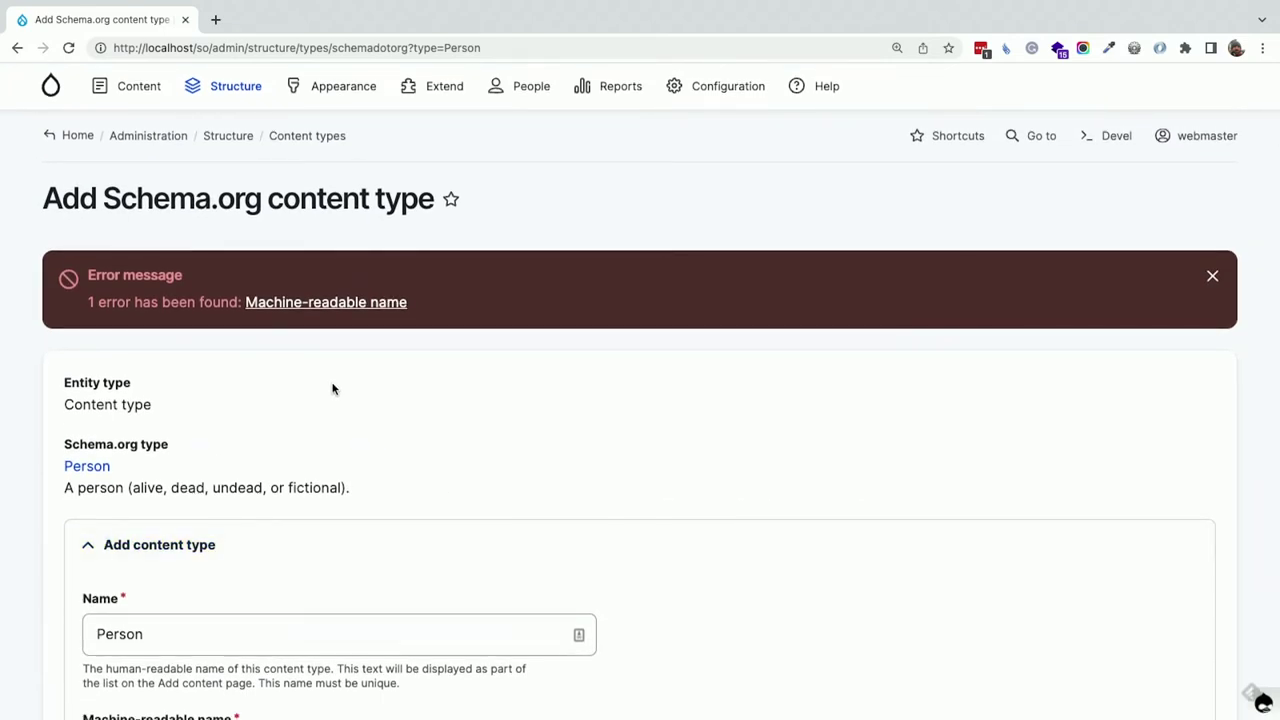
scroll(326, 383, "down", 2)
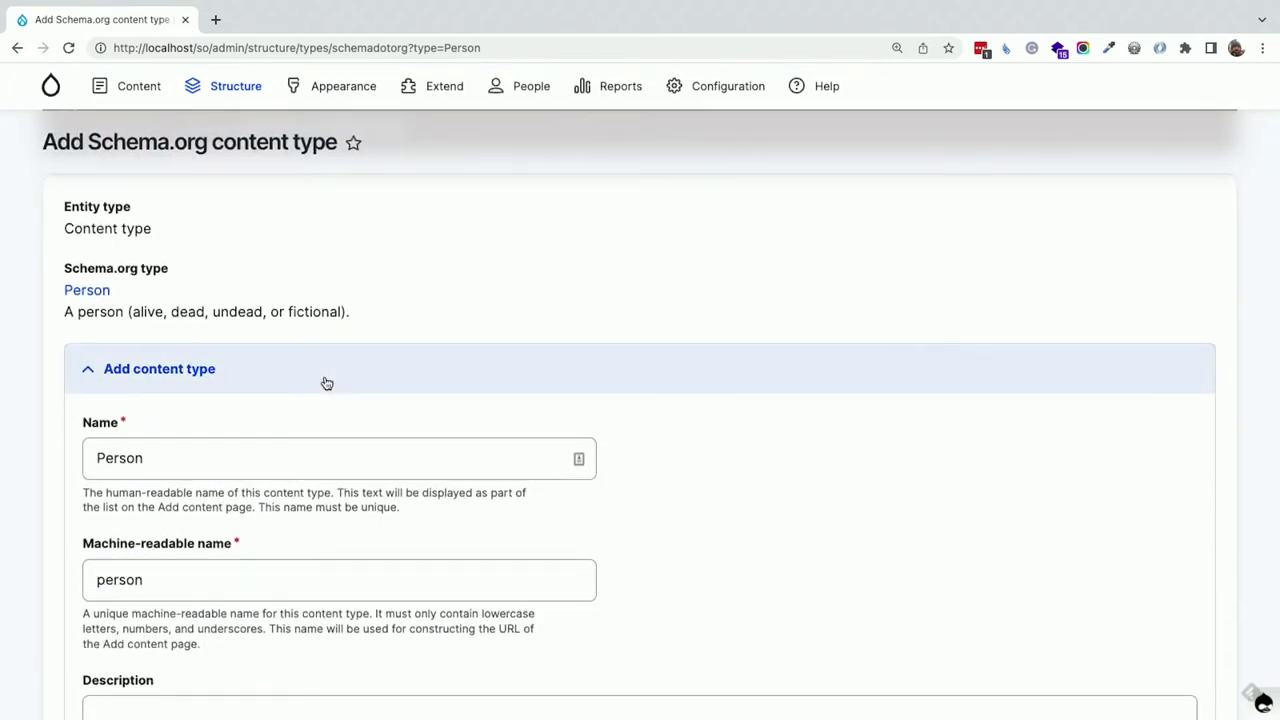
scroll(326, 383, "up", 2)
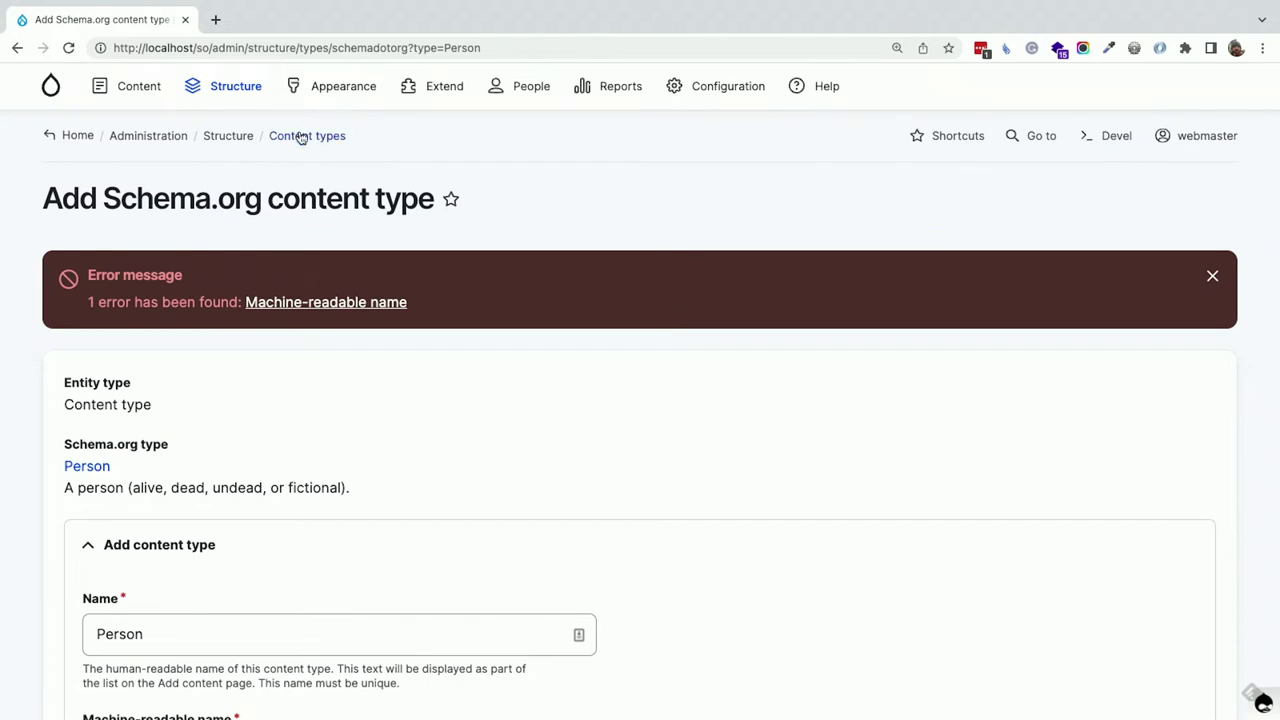
- Add a new Schema.org content type based on Person from the content types list, saving it with its proposed property fields
left_click(301, 137)
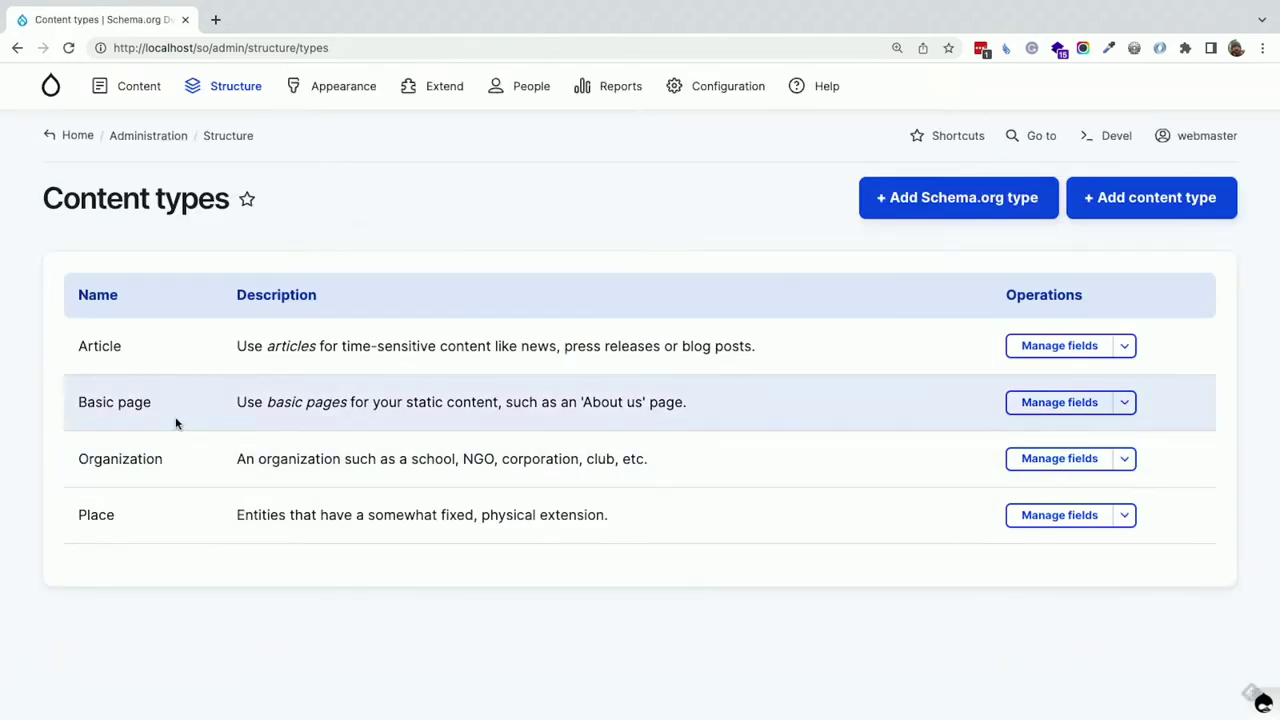
left_click(934, 197)
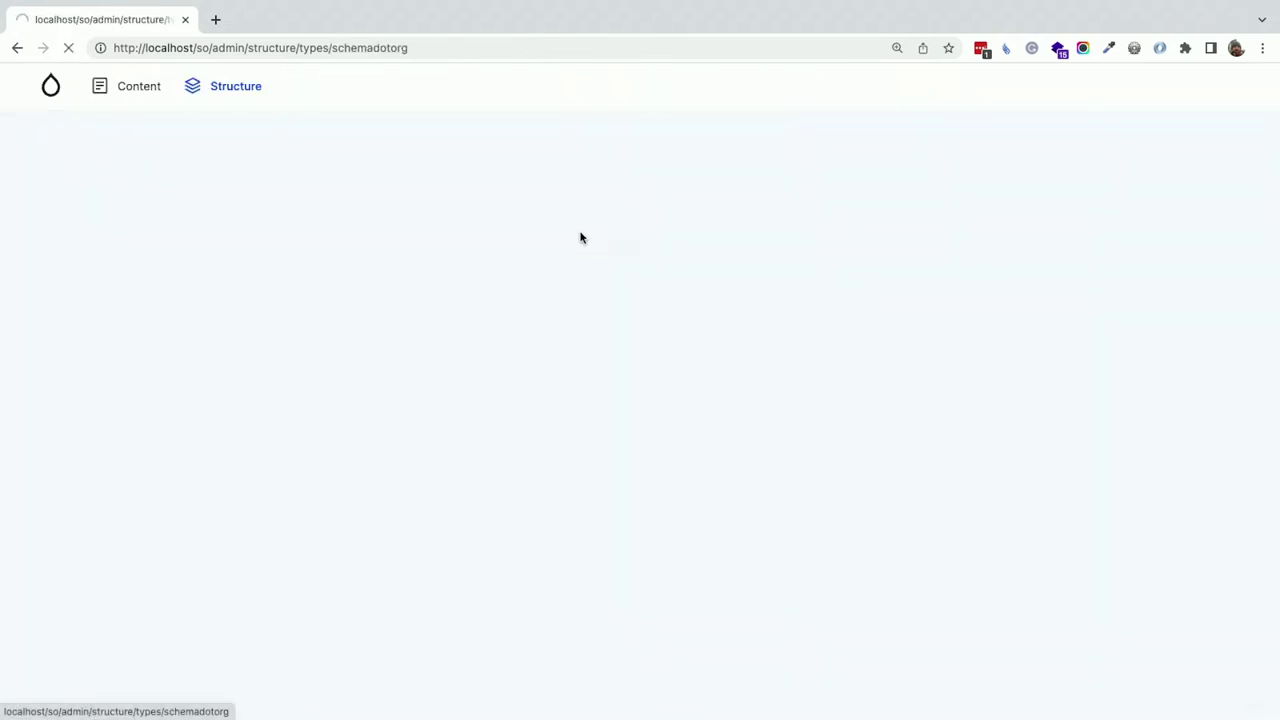
left_click(334, 425)
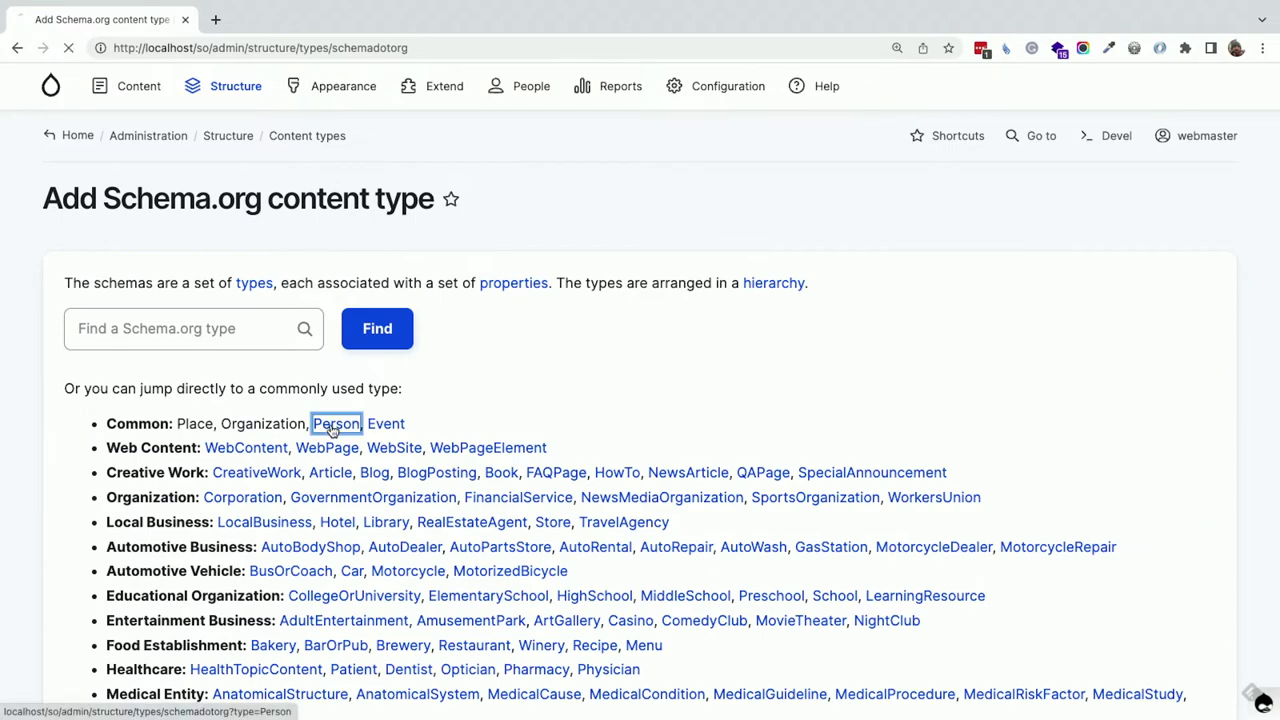
scroll(330, 430, "down", 20)
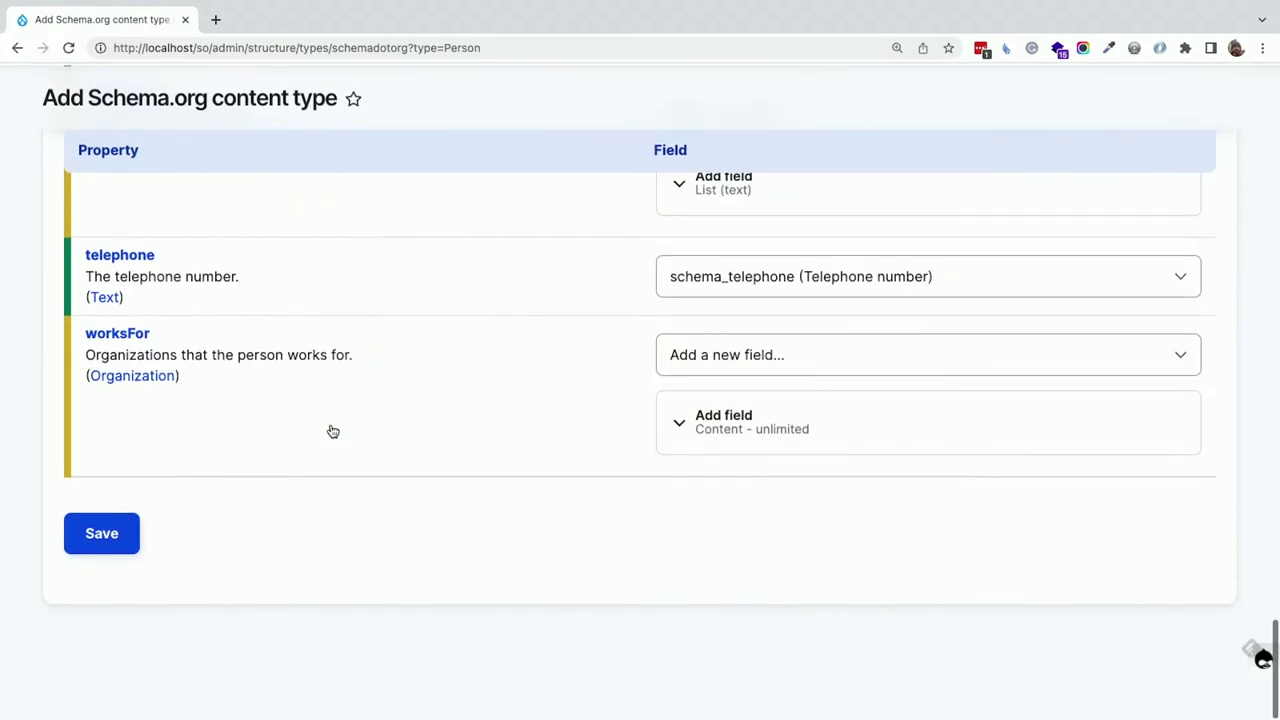
left_click(106, 589)
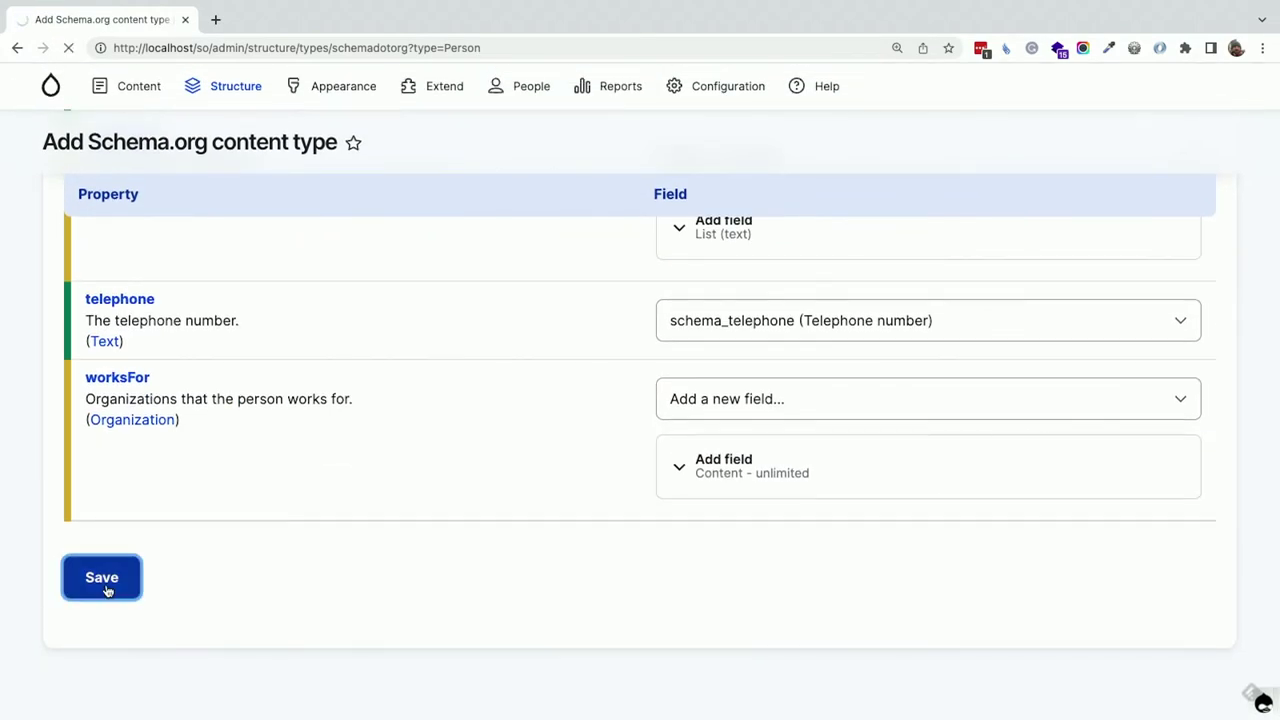
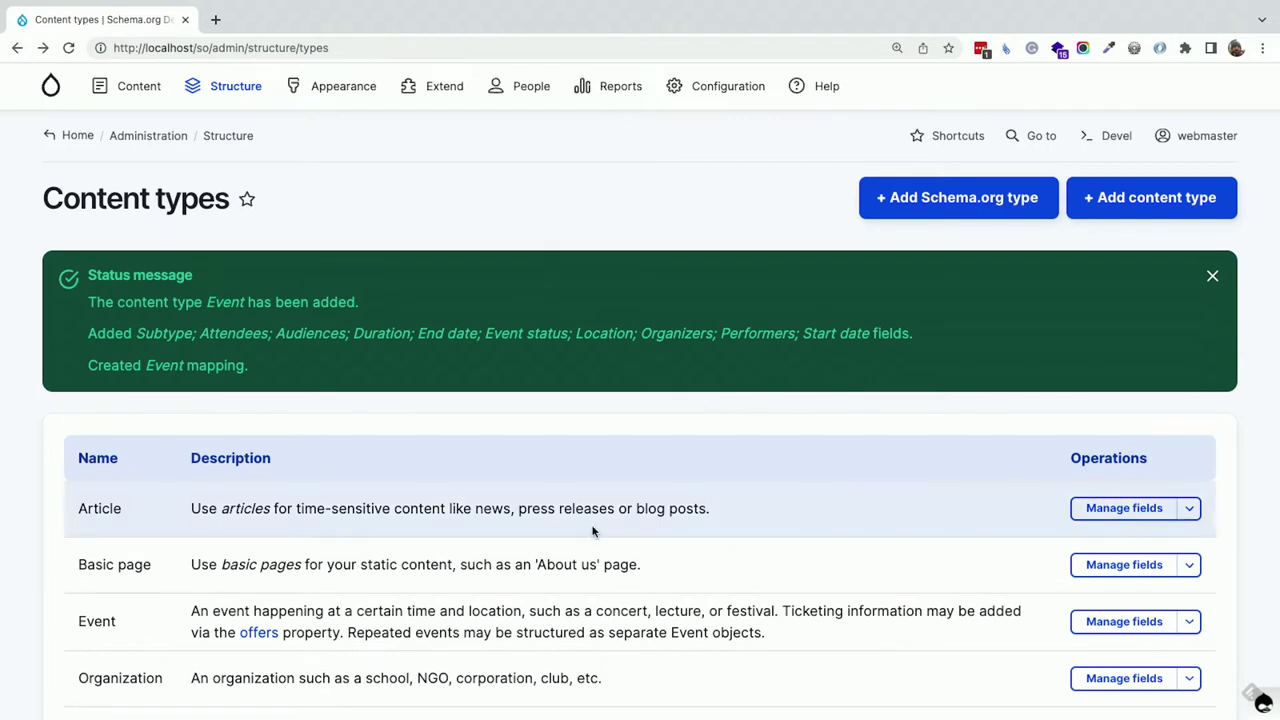
- Map the existing Article content type to the Schema.org Article type, reviewing and saving its proposed property fields
left_click(1105, 511)
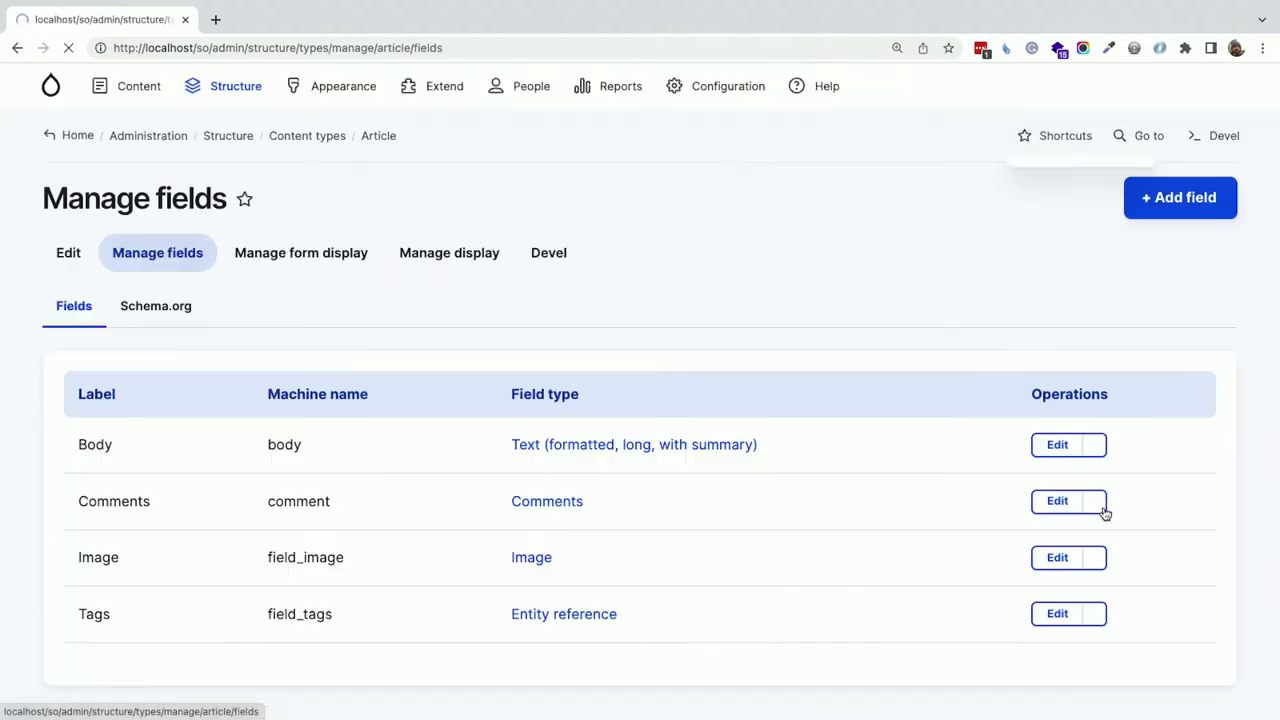
left_click(152, 312)
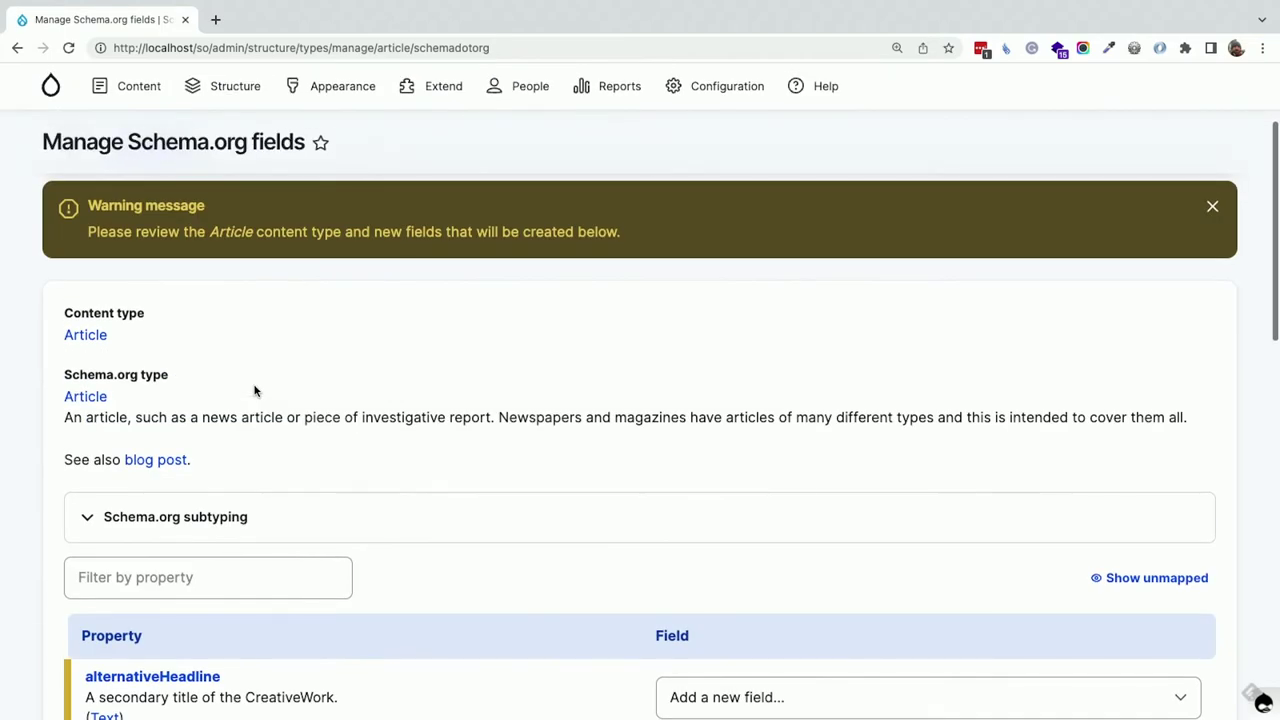
scroll(254, 391, "down", 2)
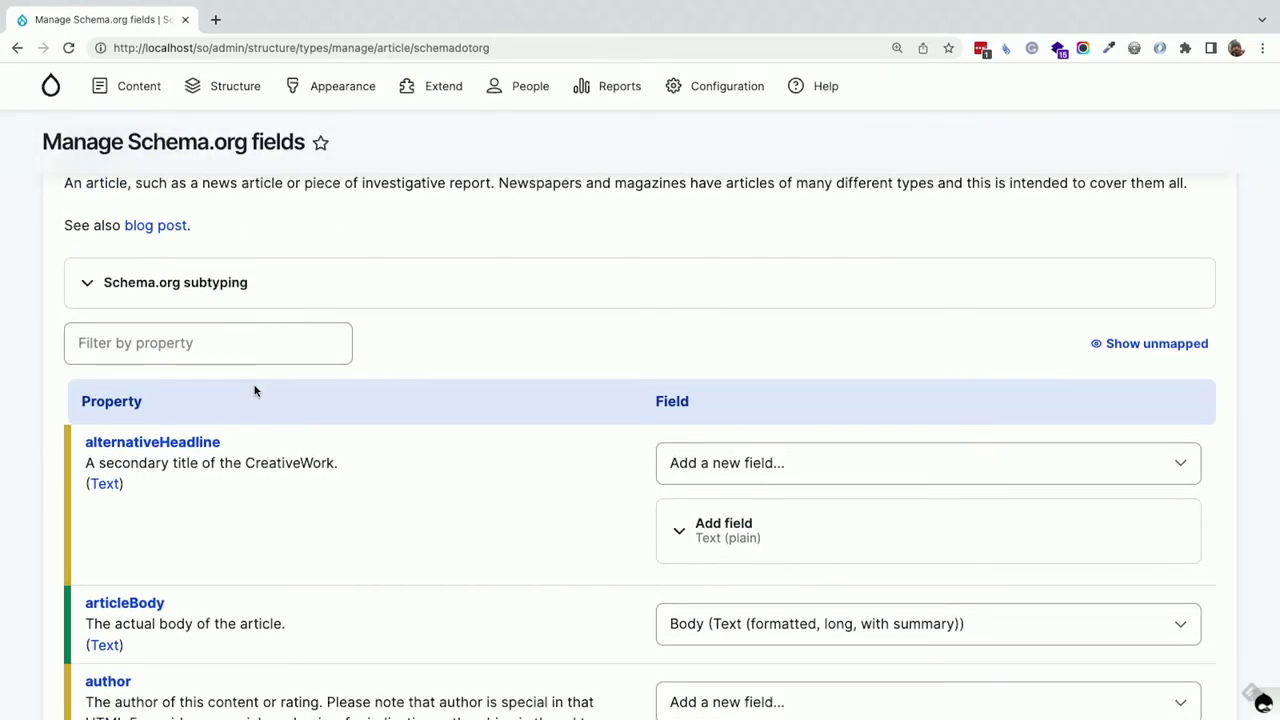
scroll(254, 391, "down", 3)
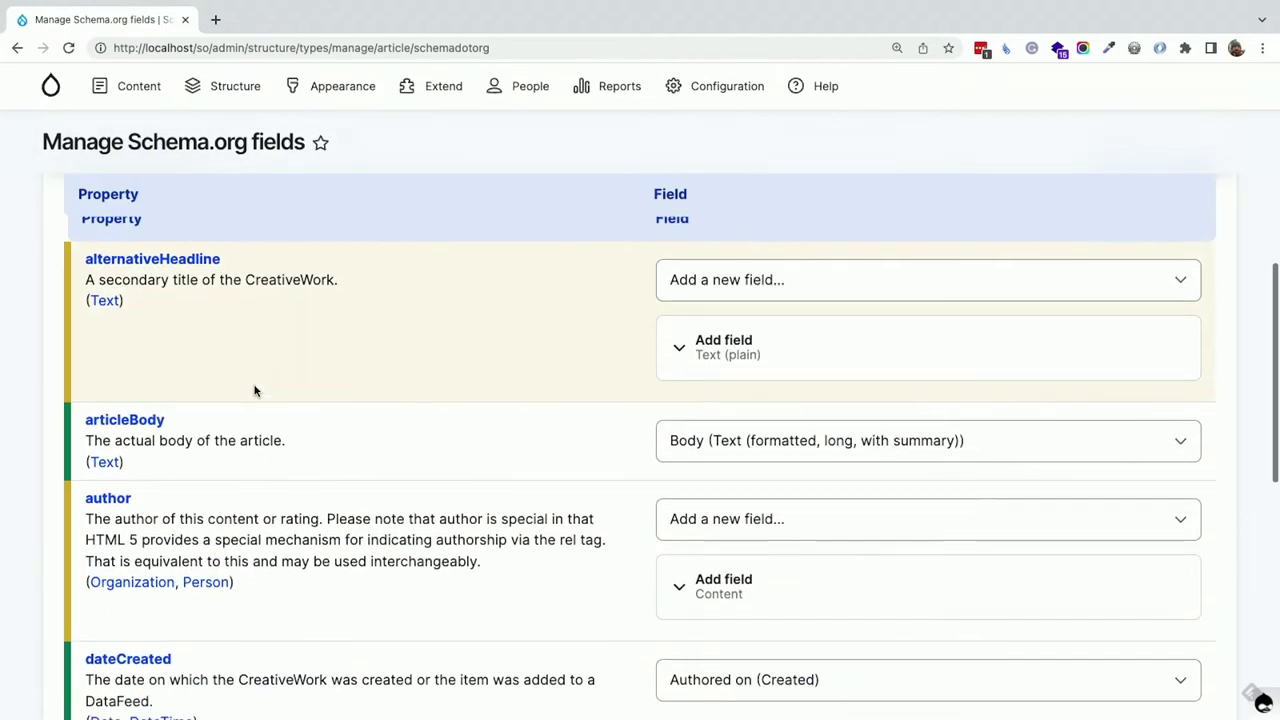
scroll(254, 391, "up", 2)
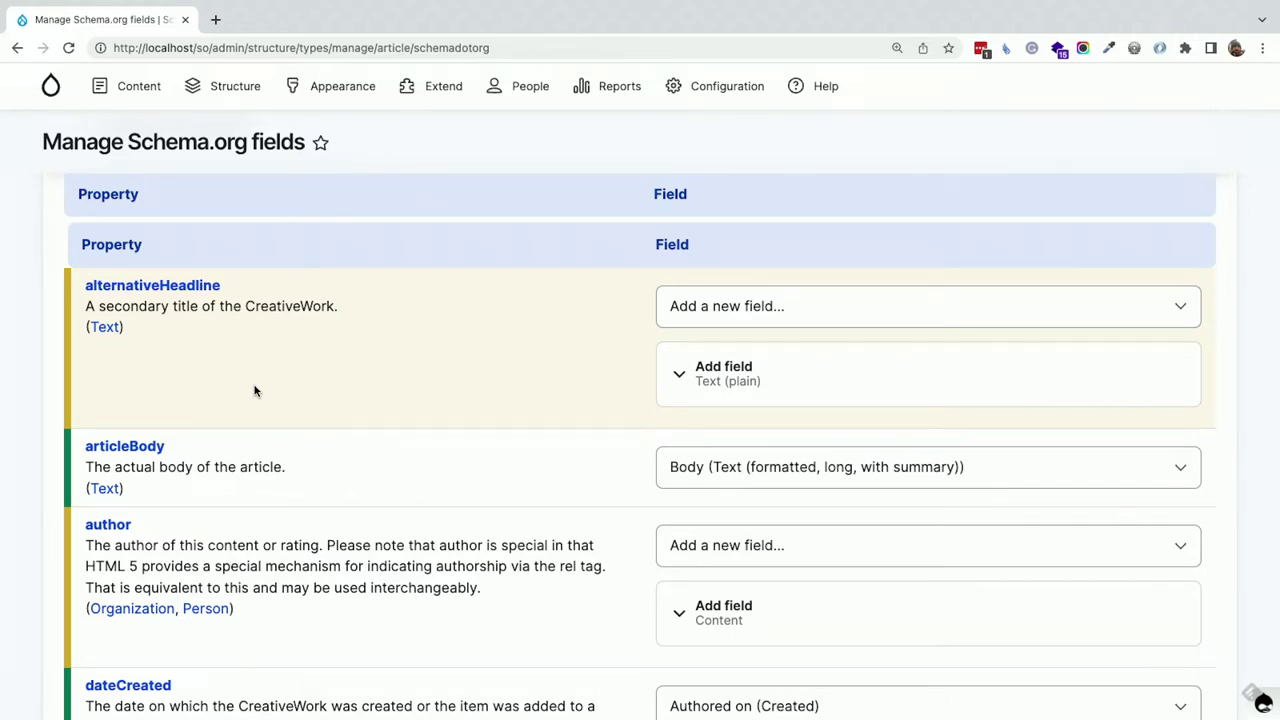
scroll(254, 391, "down", 2)
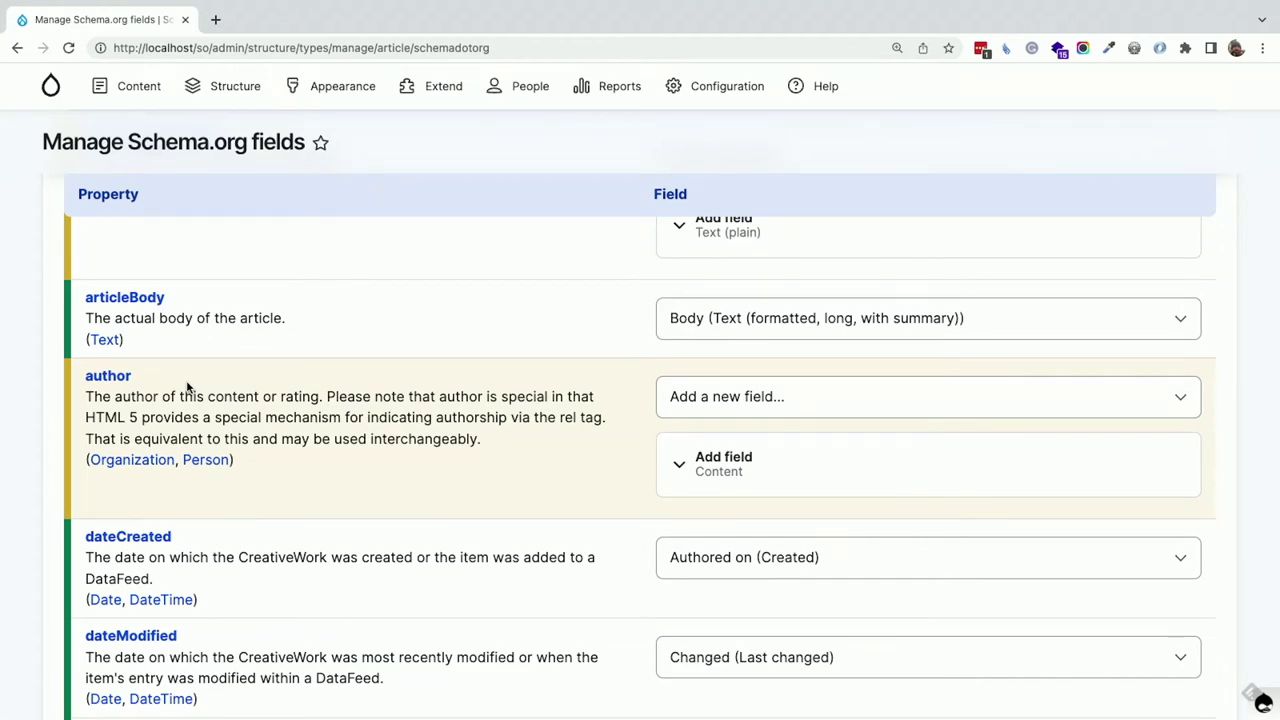
scroll(186, 385, "down", 7)
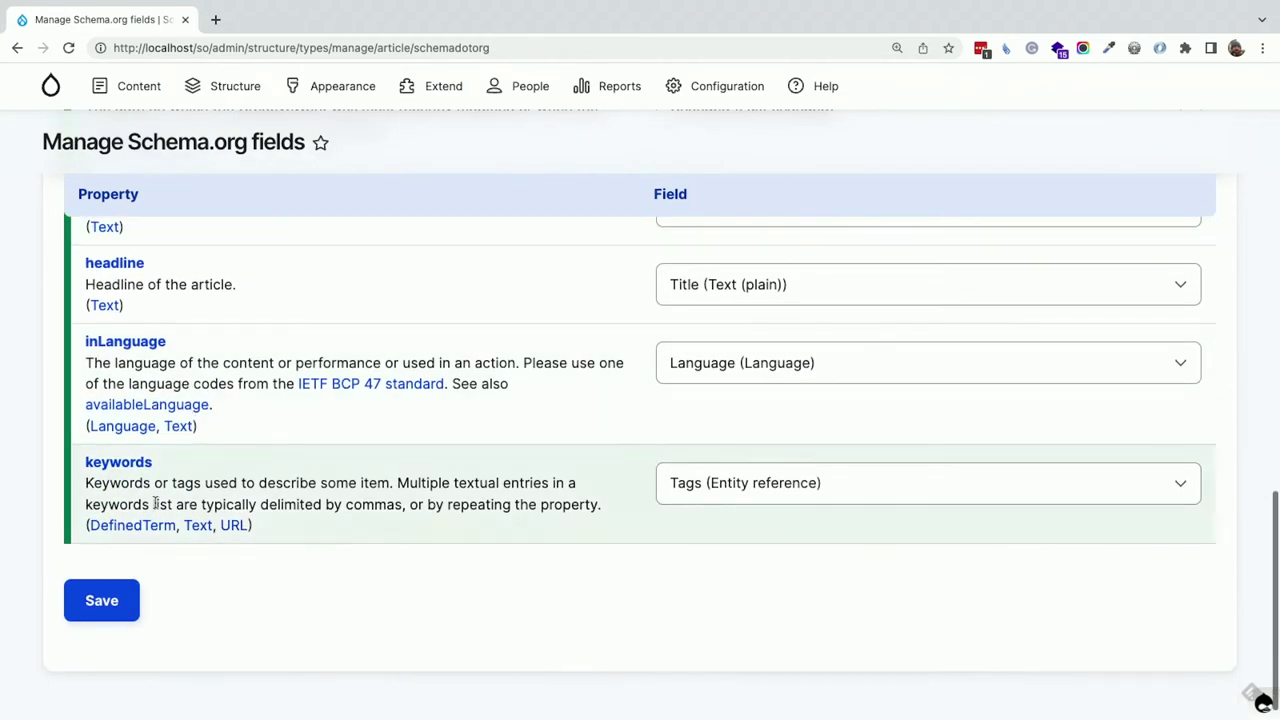
left_click(103, 599)
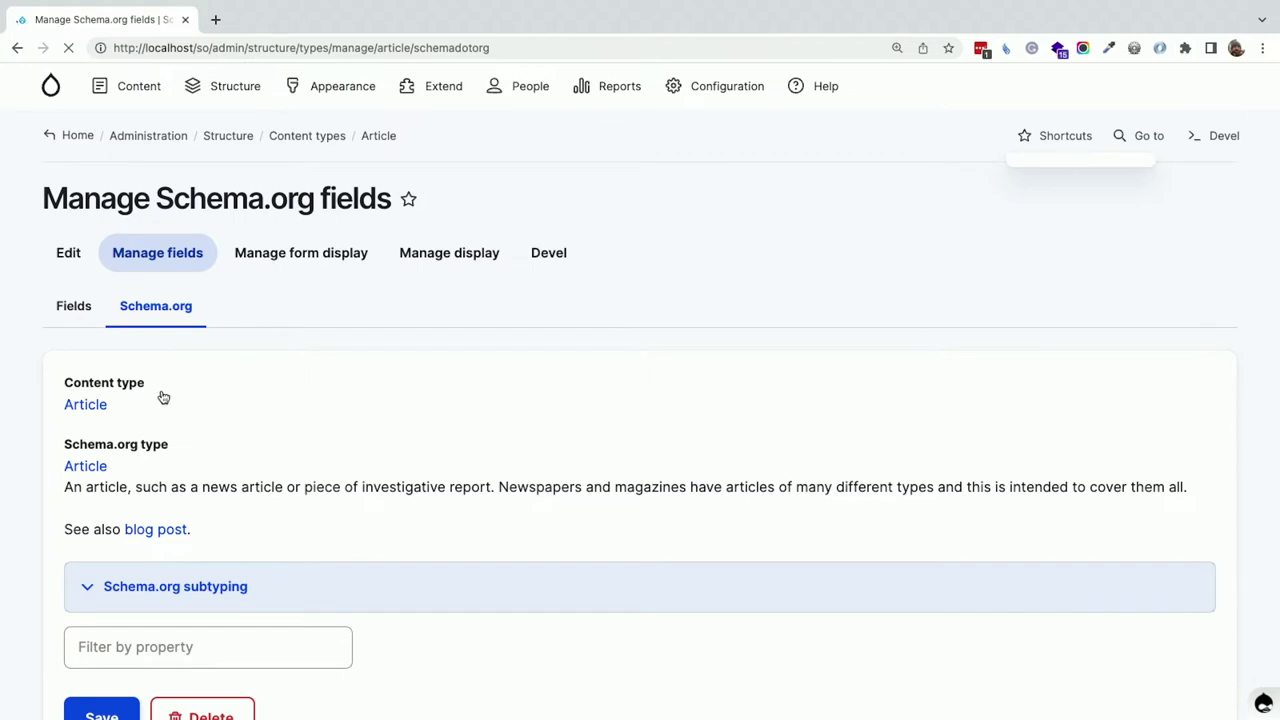
- Map the existing Basic page content type to the Schema.org WebPage type, reviewing and saving its proposed property fields
left_click(306, 135)
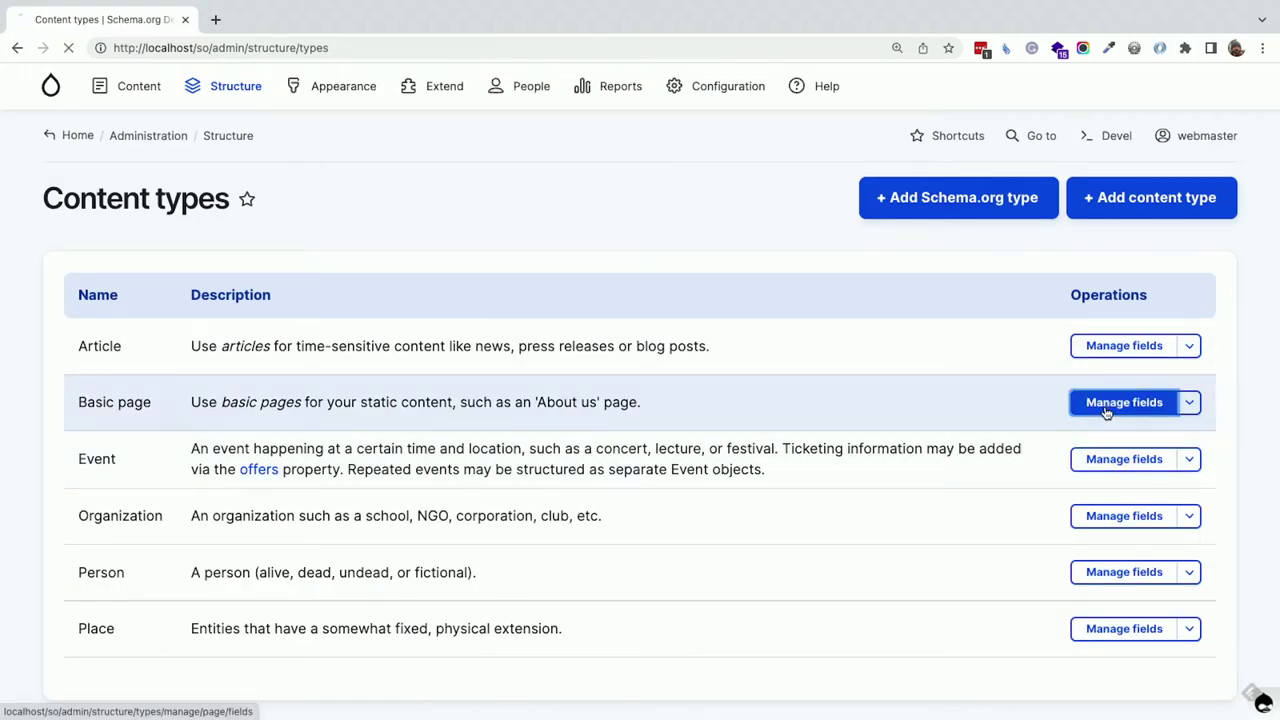
left_click(1110, 404)
left_click(171, 317)
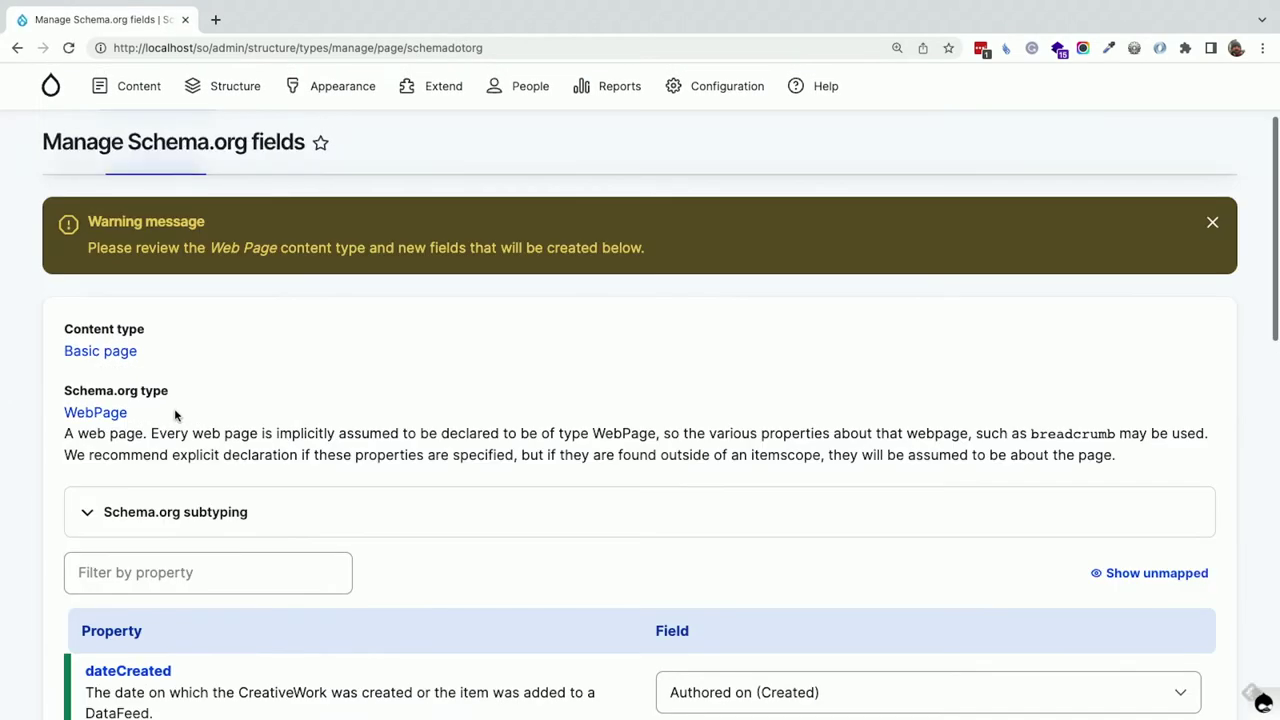
scroll(174, 414, "down", 2)
scroll(174, 414, "down", 3)
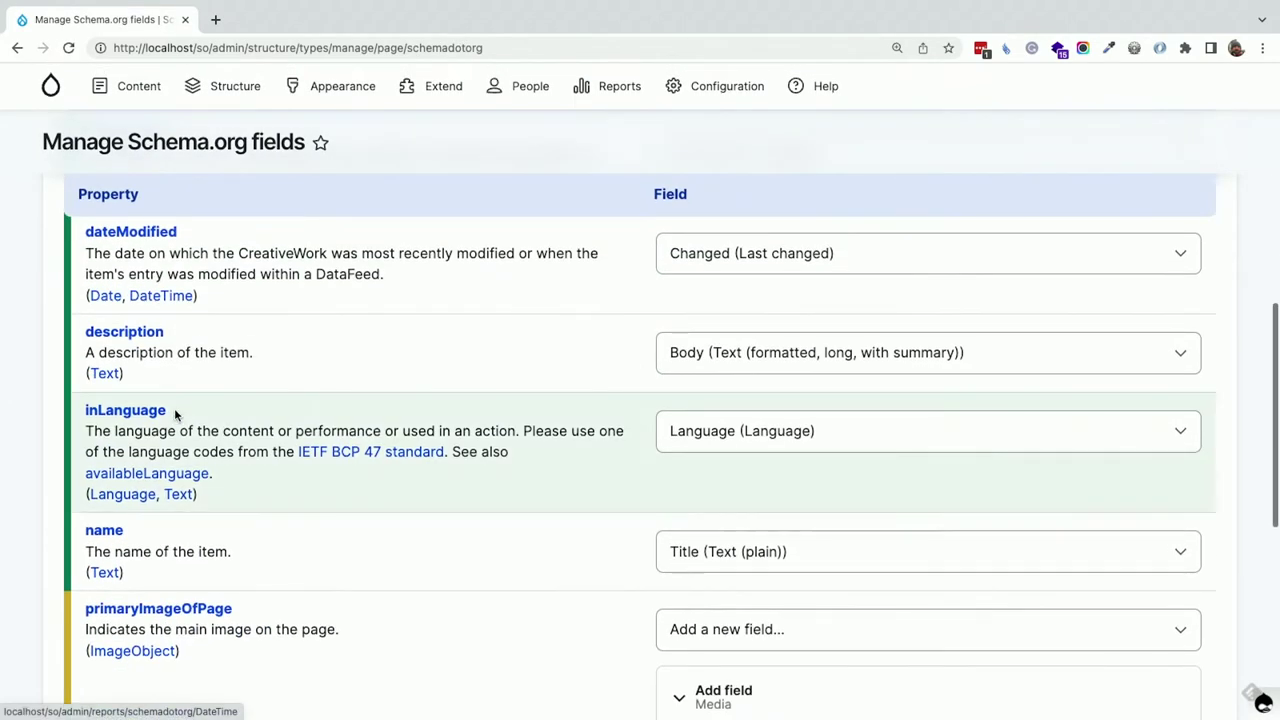
scroll(174, 414, "down", 5)
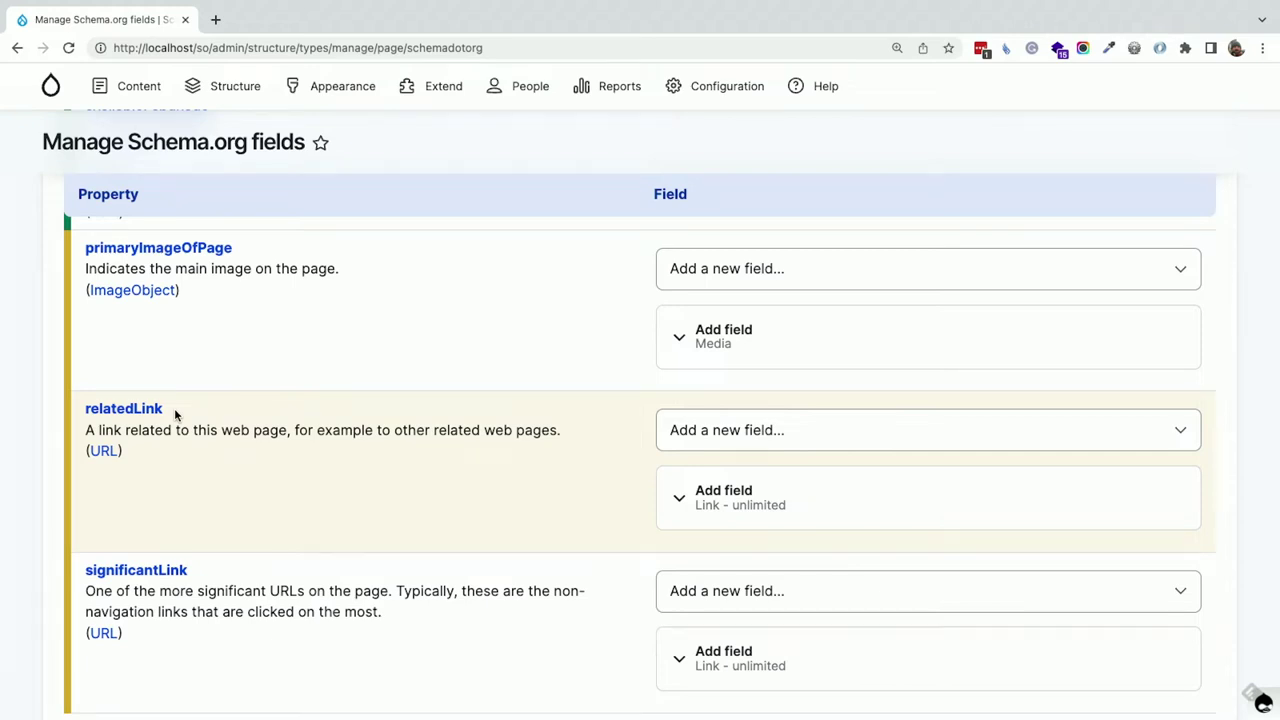
scroll(174, 408, "down", 3)
scroll(174, 408, "up", 2)
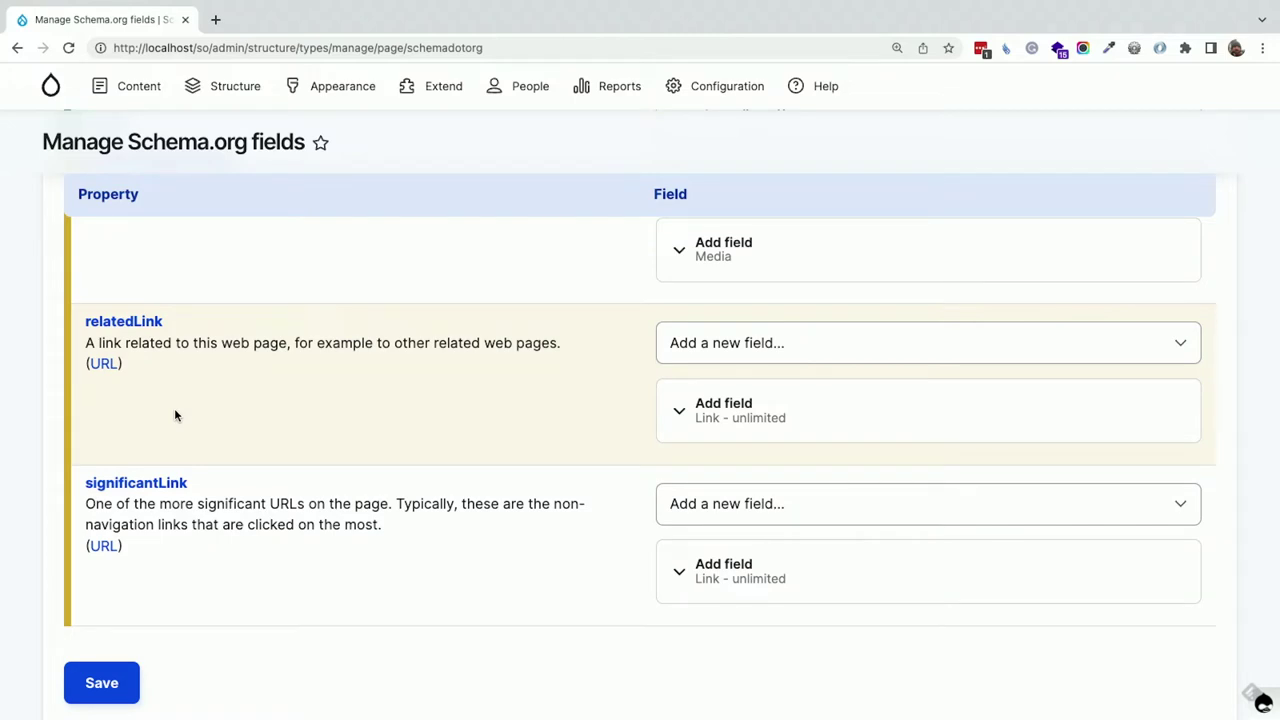
left_click(95, 683)
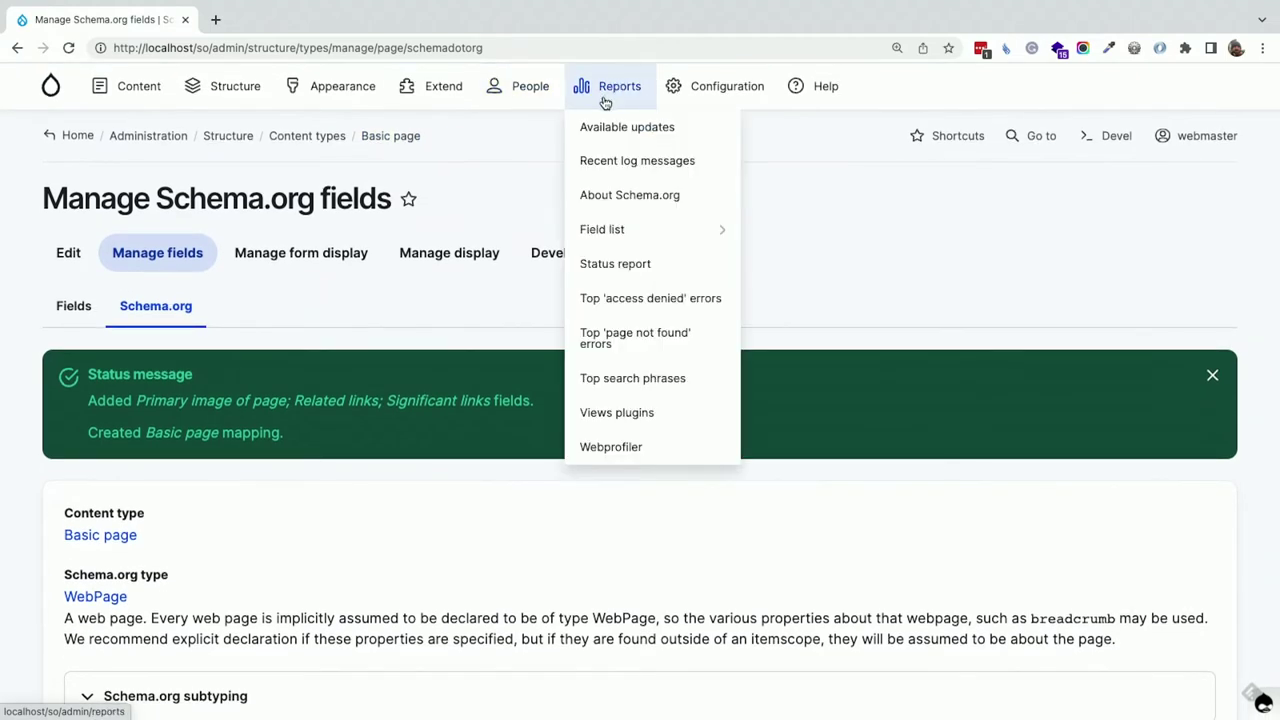
- Generate 10 sample terms in the Tags vocabulary, keeping names up to 12 characters and hierarchy depths from 1 to 4
mouse_move(711, 97)
mouse_move(718, 262)
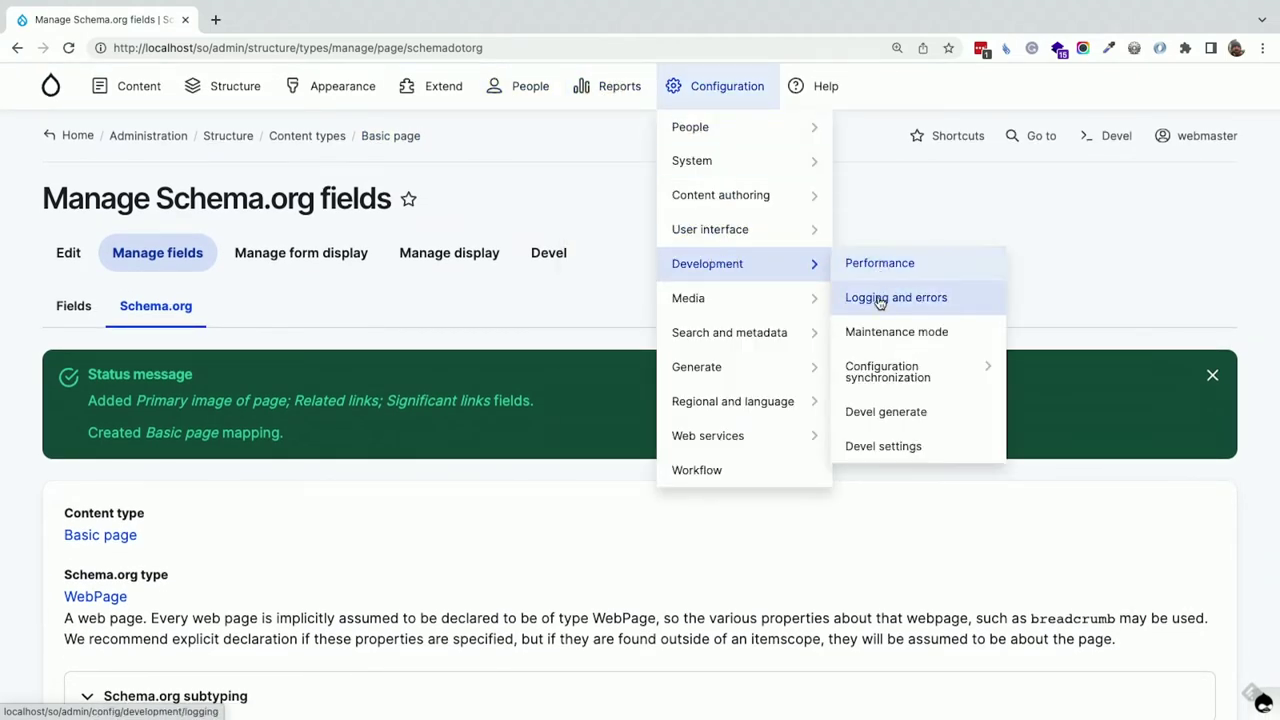
left_click(876, 408)
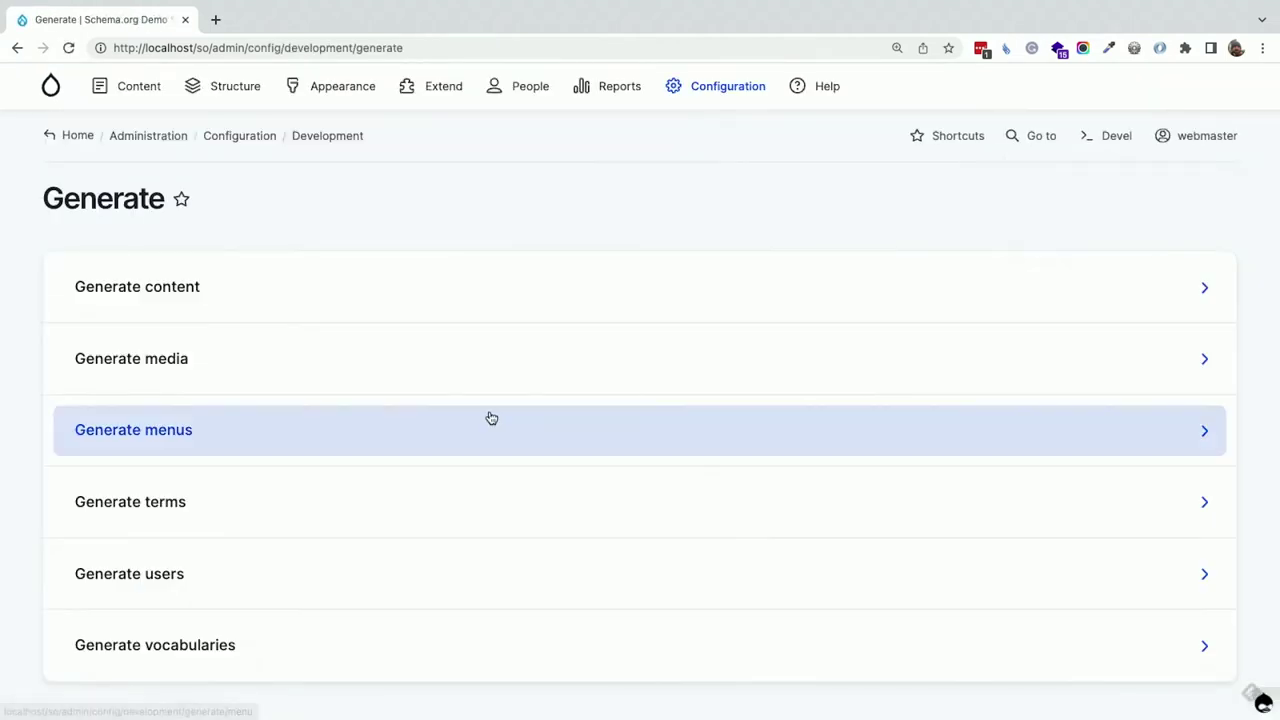
left_click(152, 500)
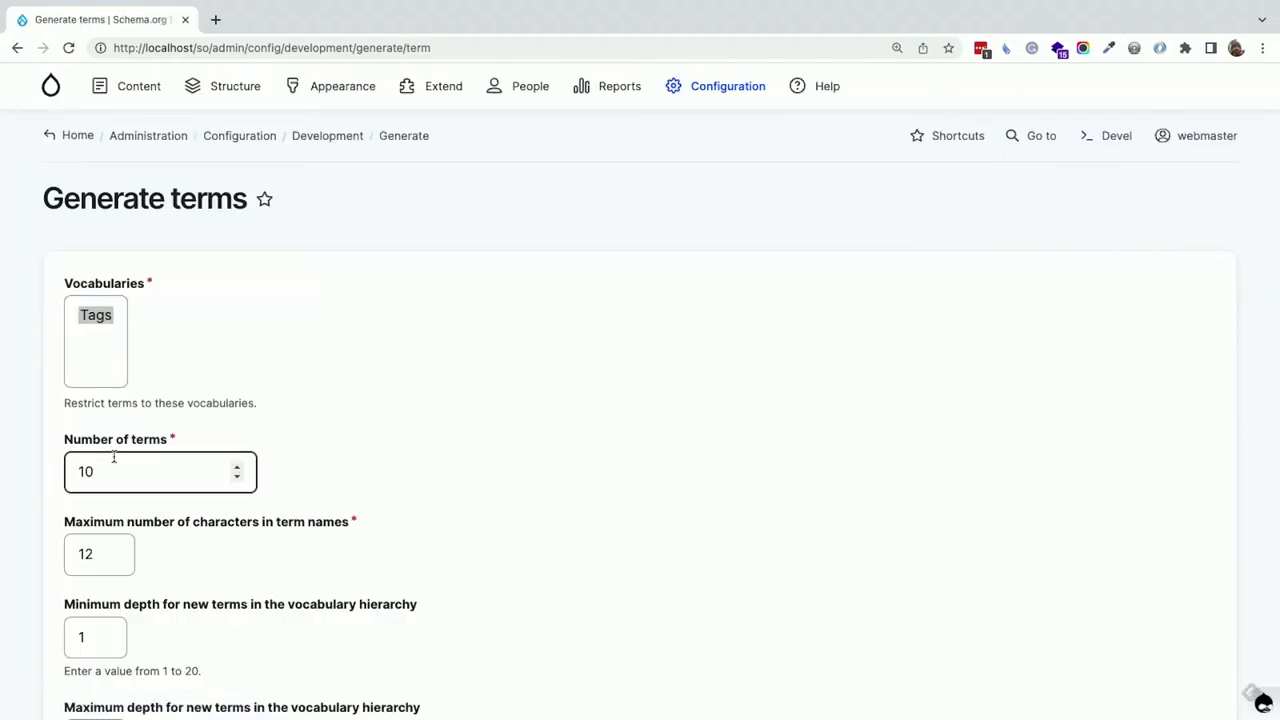
scroll(114, 460, "down", 4)
left_click(110, 578)
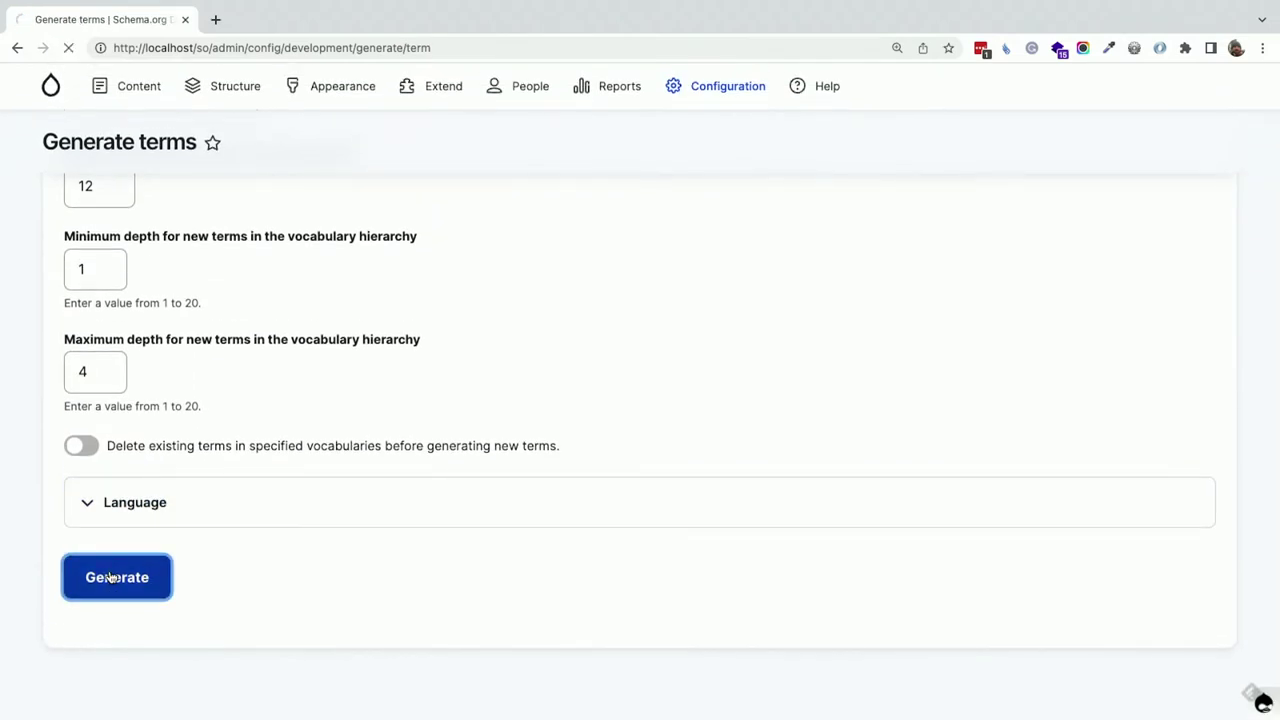
- Generate 50 sample media items of the Image type in English, dated up to 1 week ago with at most 4-word names
left_click(412, 136)
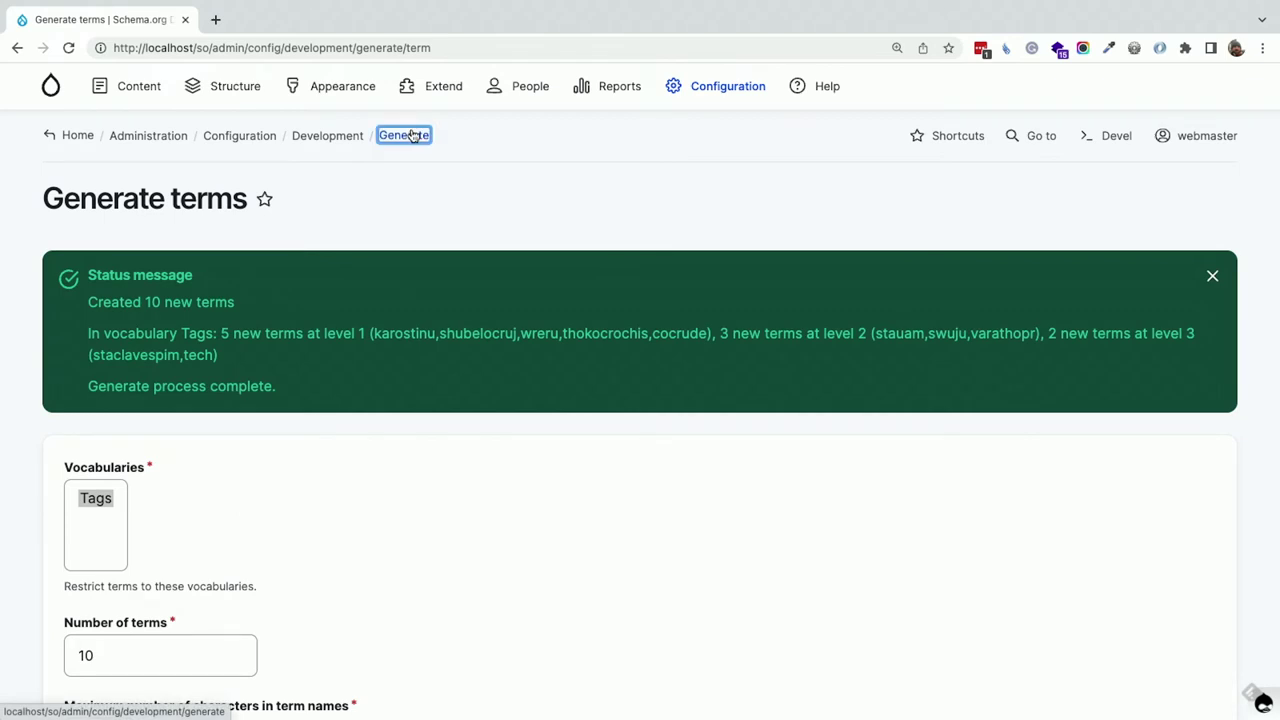
left_click(143, 370)
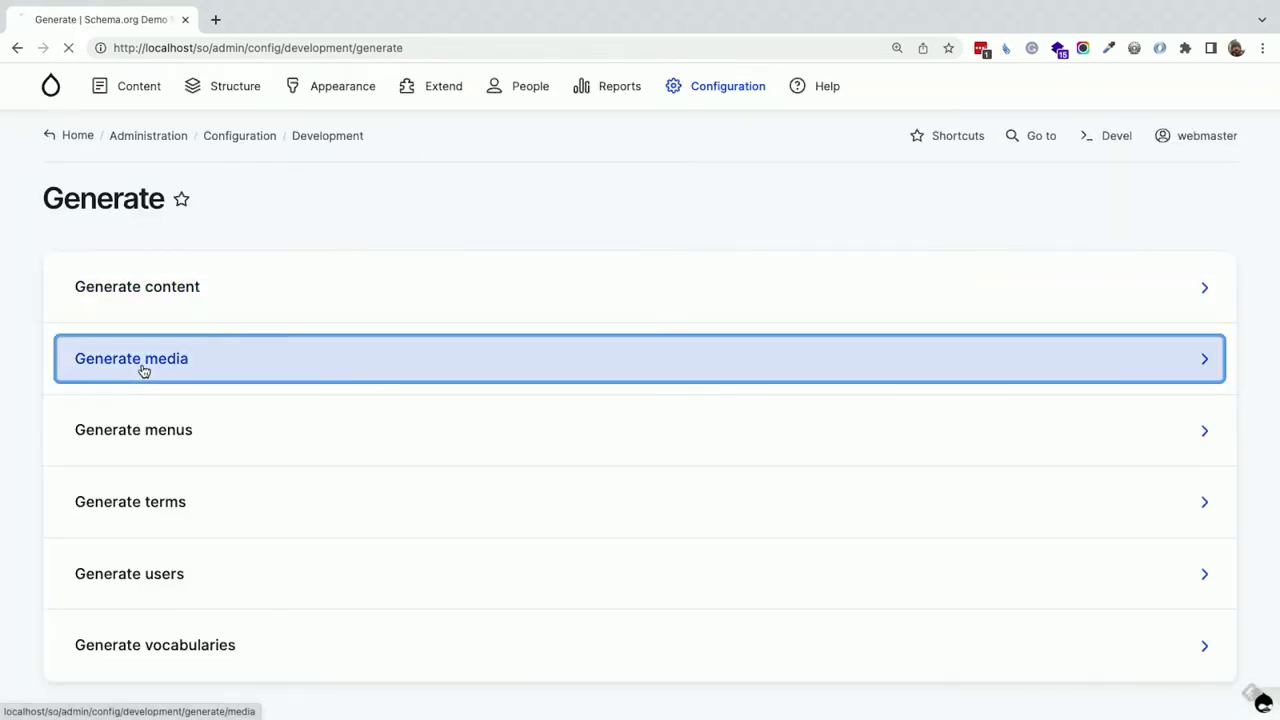
left_click(88, 460)
scroll(87, 462, "down", 2)
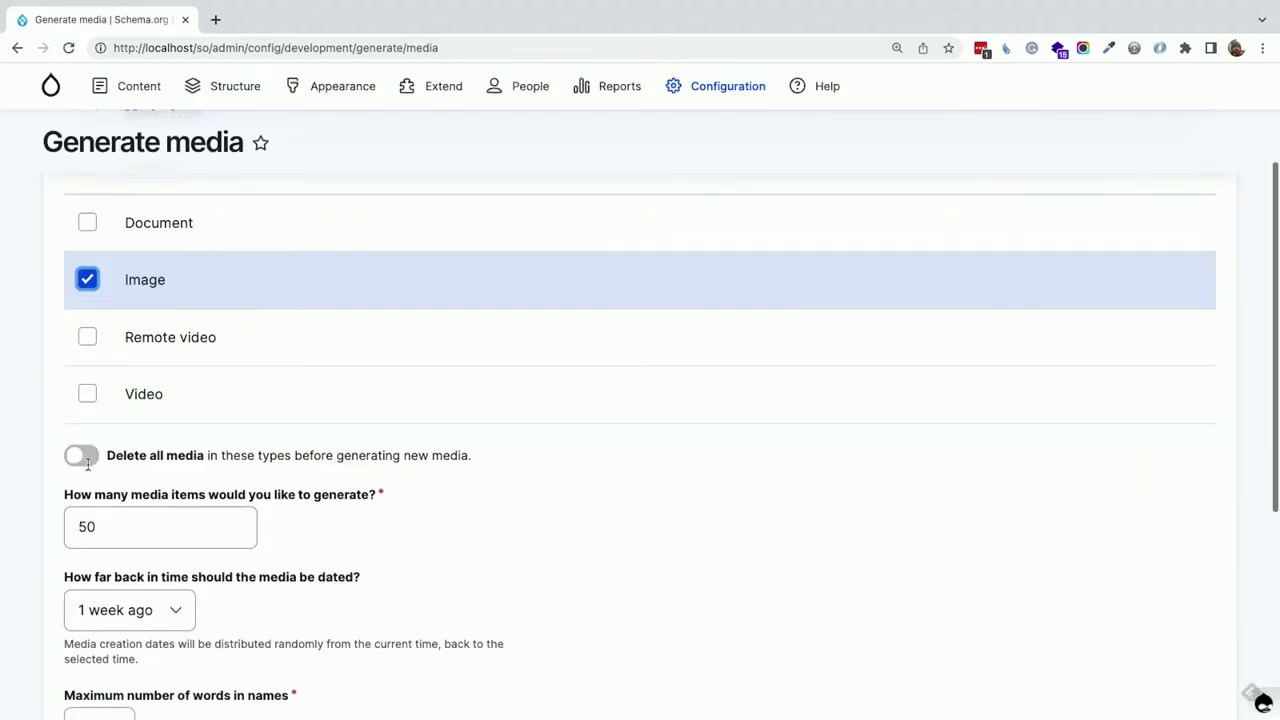
scroll(87, 462, "down", 4)
scroll(89, 466, "up", 2)
scroll(89, 466, "down", 2)
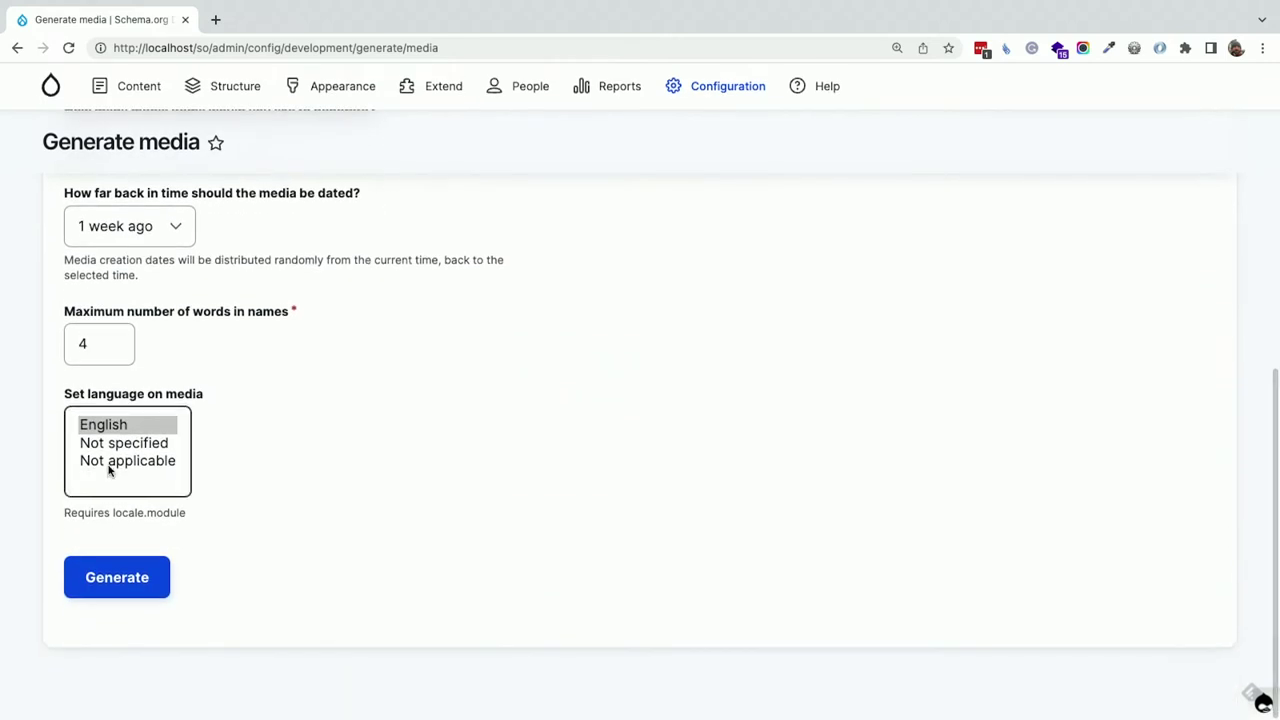
scroll(109, 465, "up", 3)
scroll(109, 463, "down", 3)
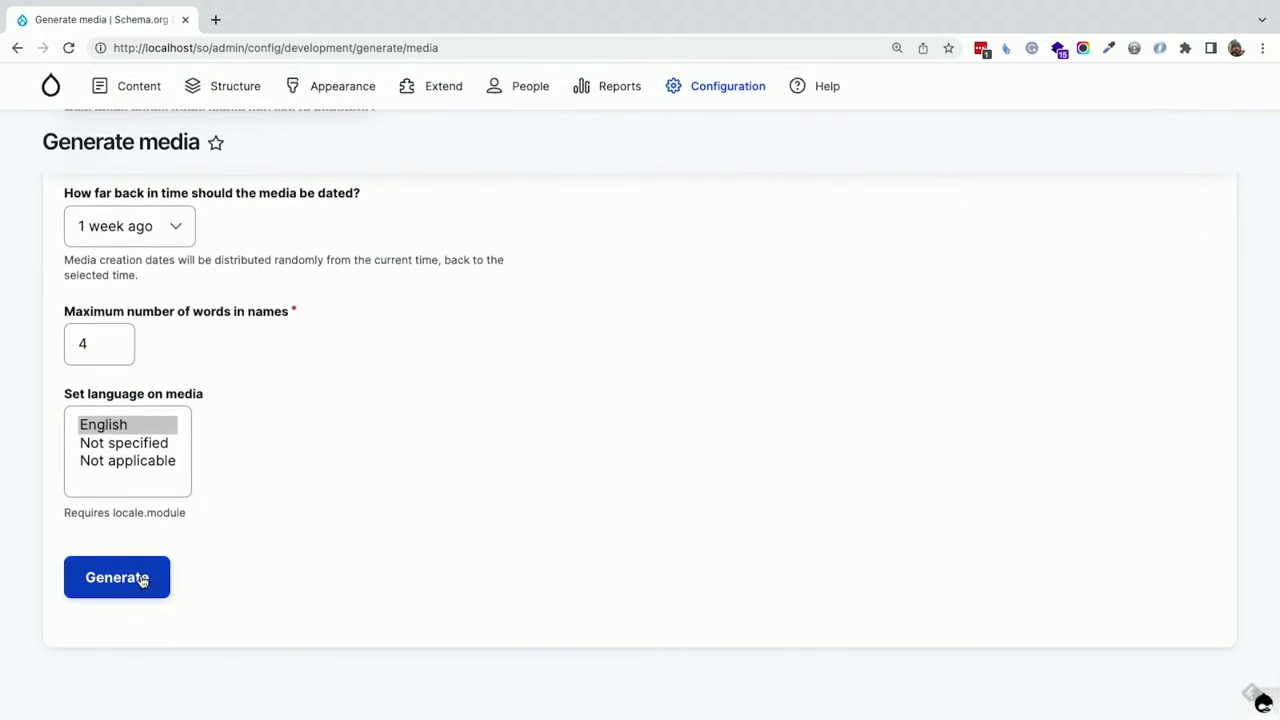
left_click(117, 578)
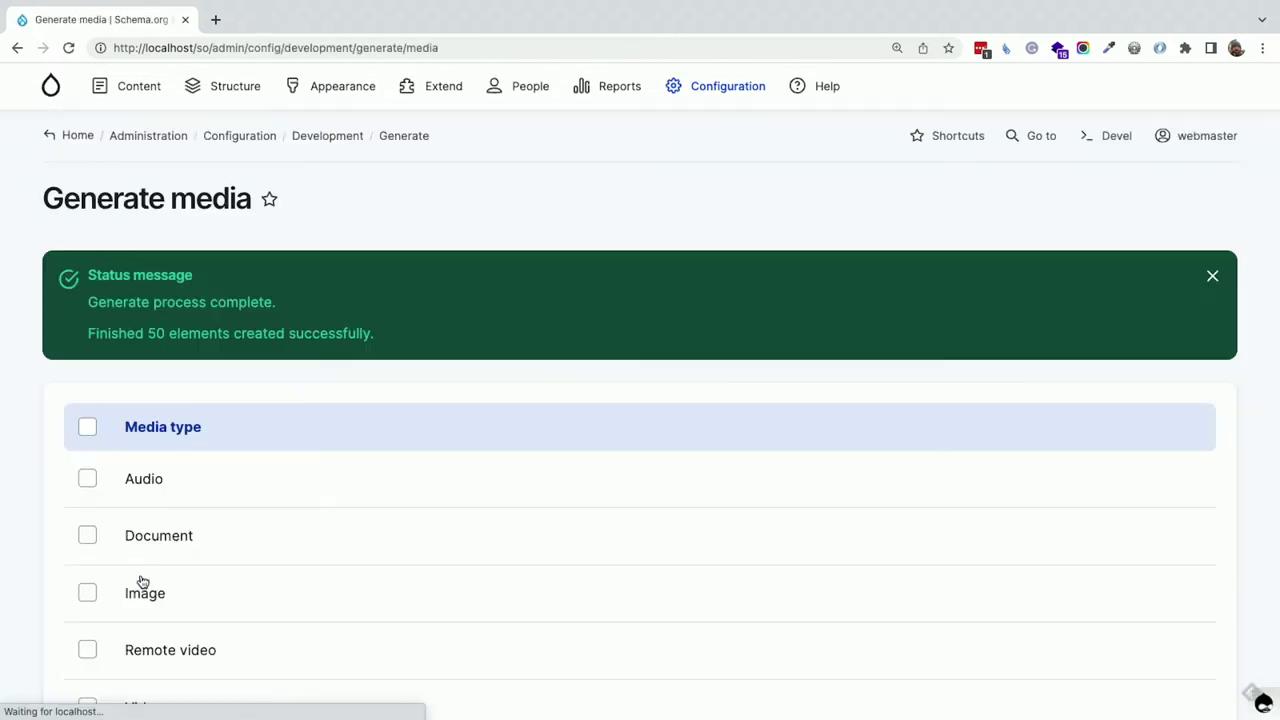
- Generate sample content for all content types, prefixing titles with the content type label and adding a URL alias for each node
left_click(405, 136)
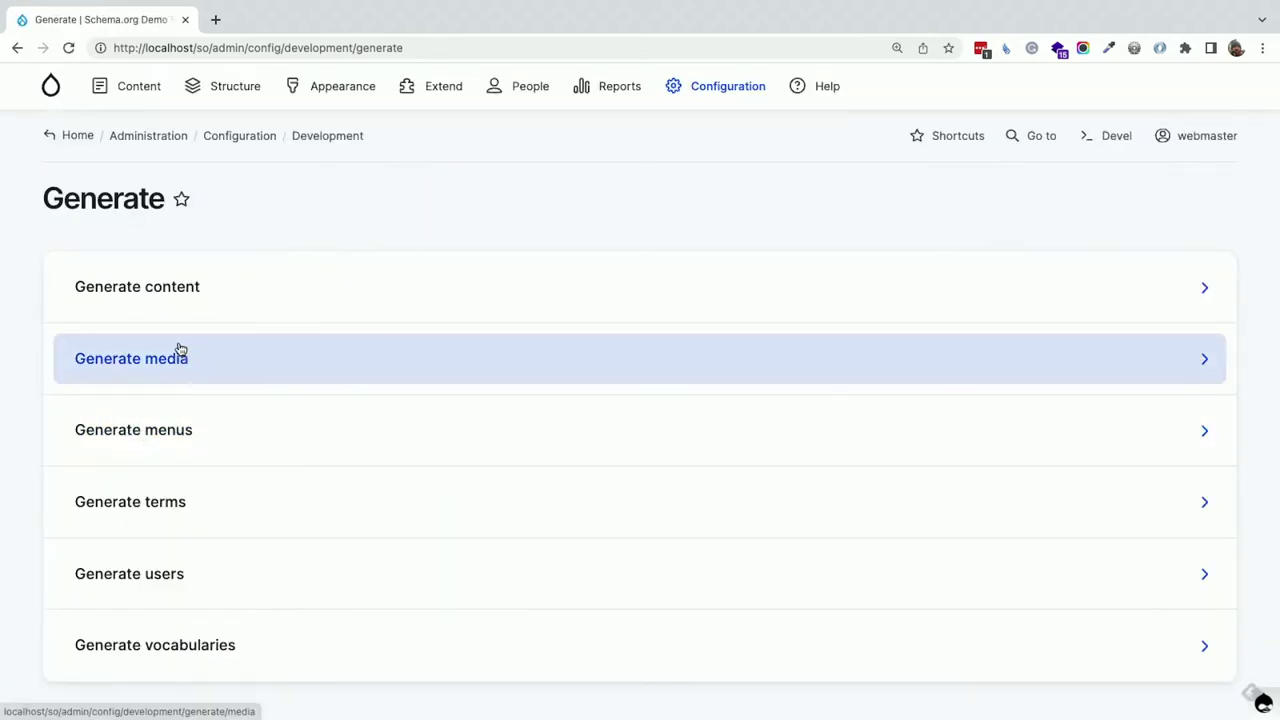
left_click(175, 290)
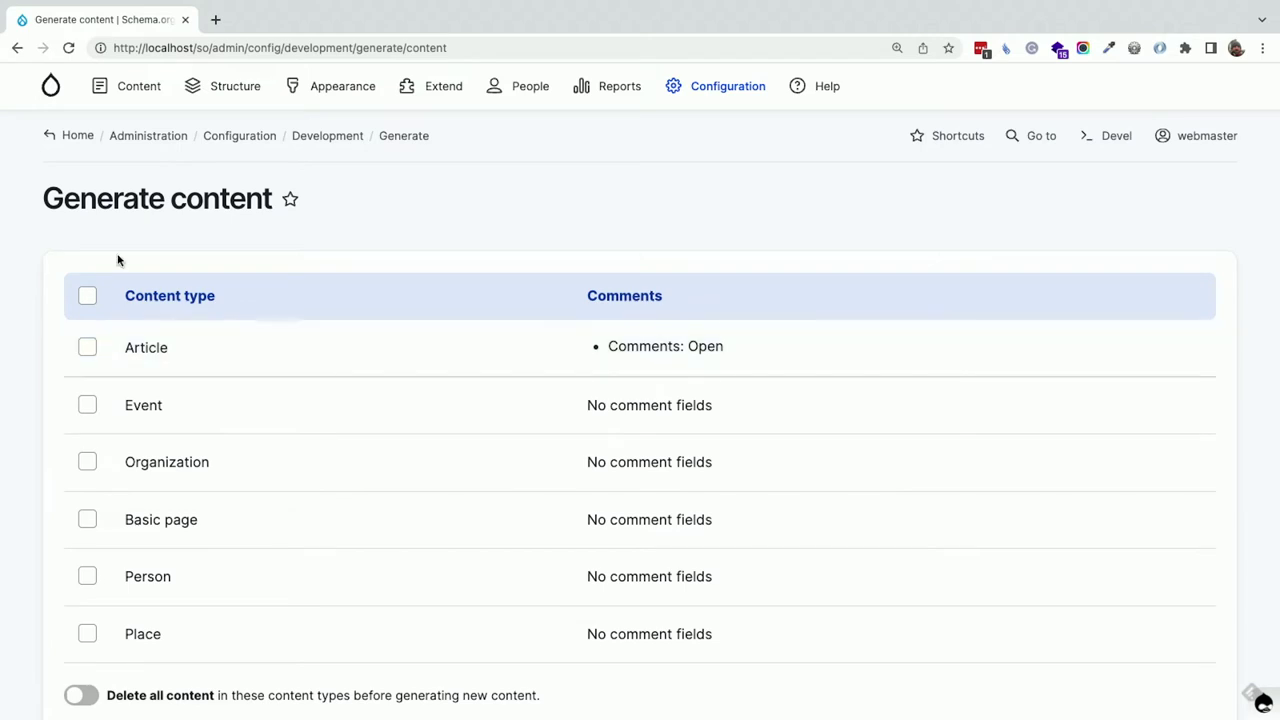
left_click(87, 295)
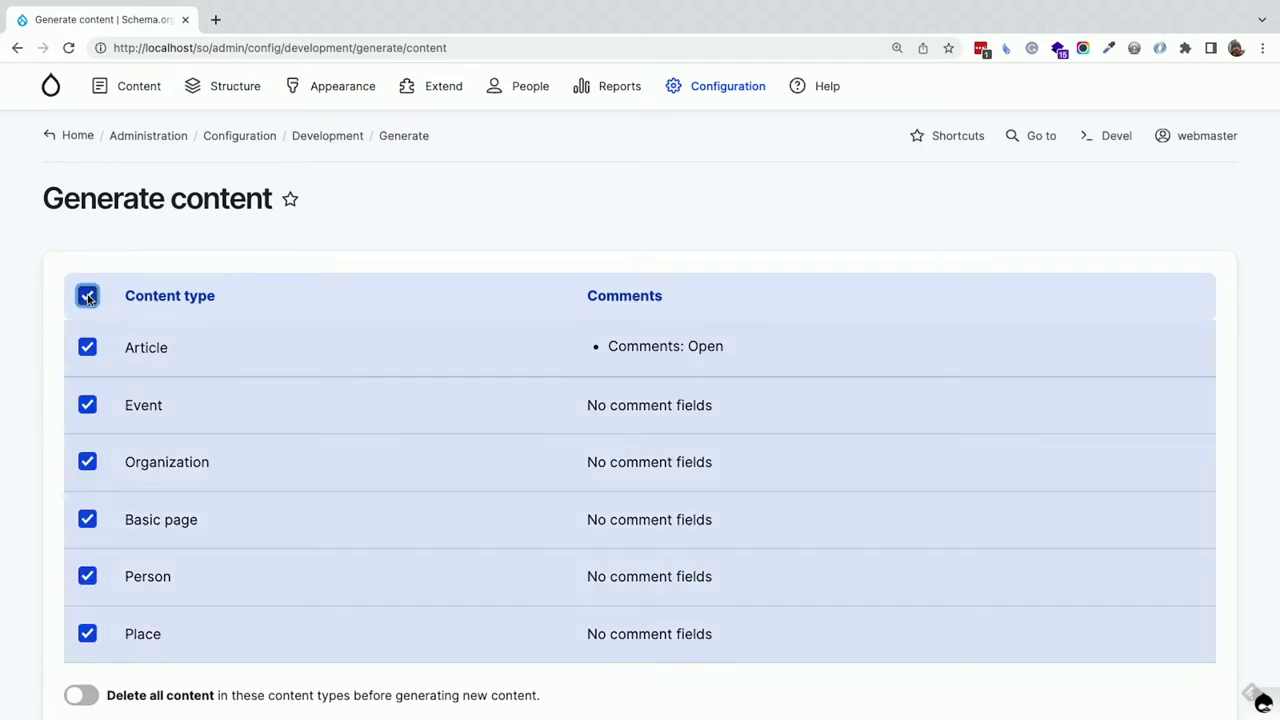
scroll(87, 297, "down", 15)
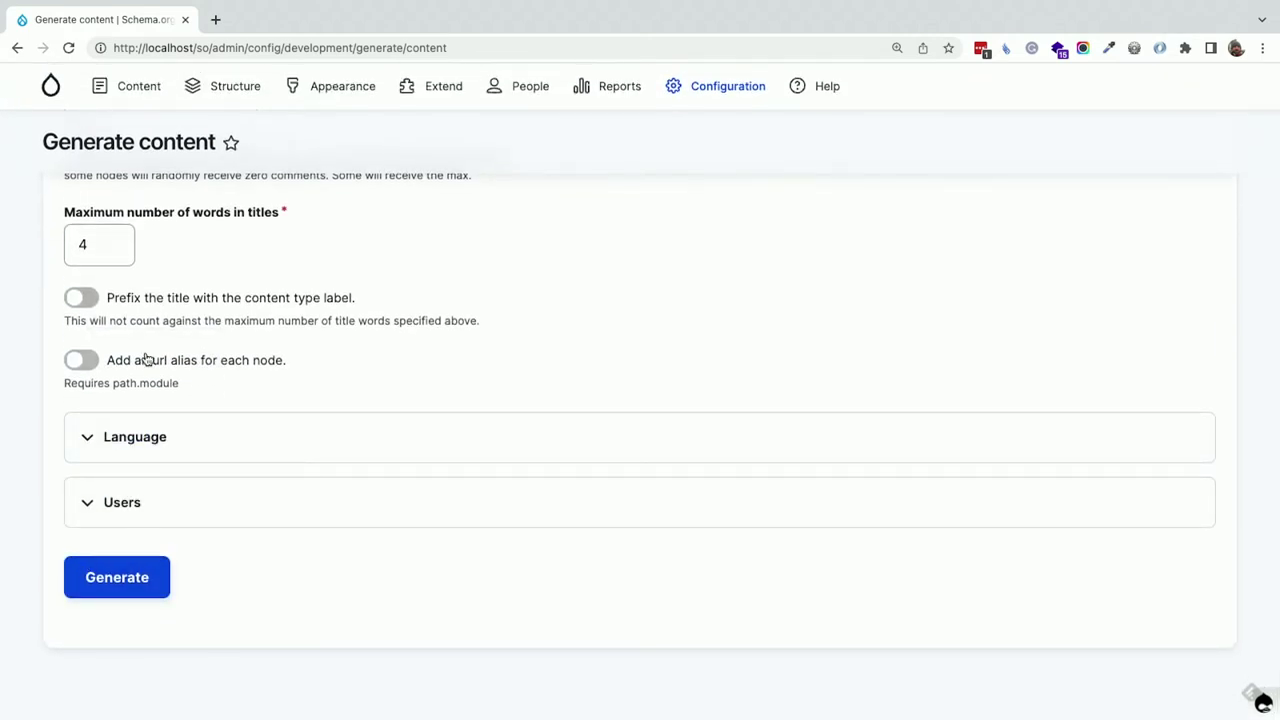
left_click(173, 299)
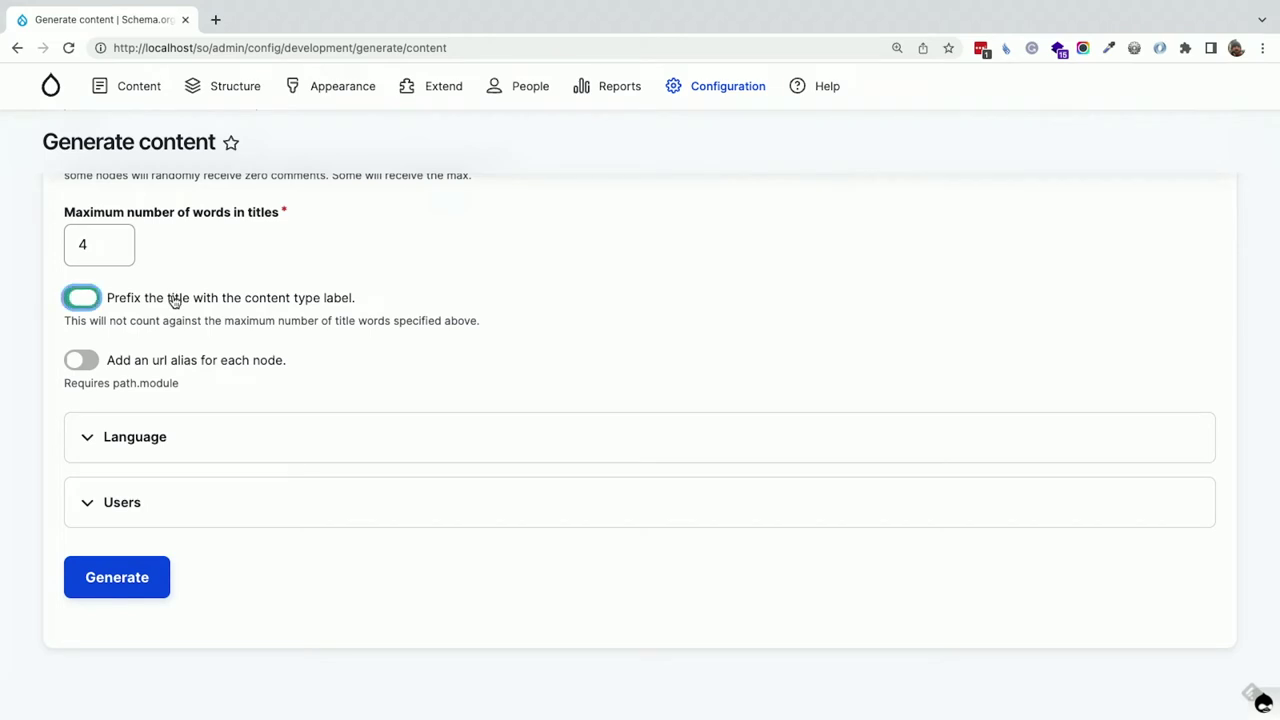
left_click(170, 366)
left_click(128, 580)
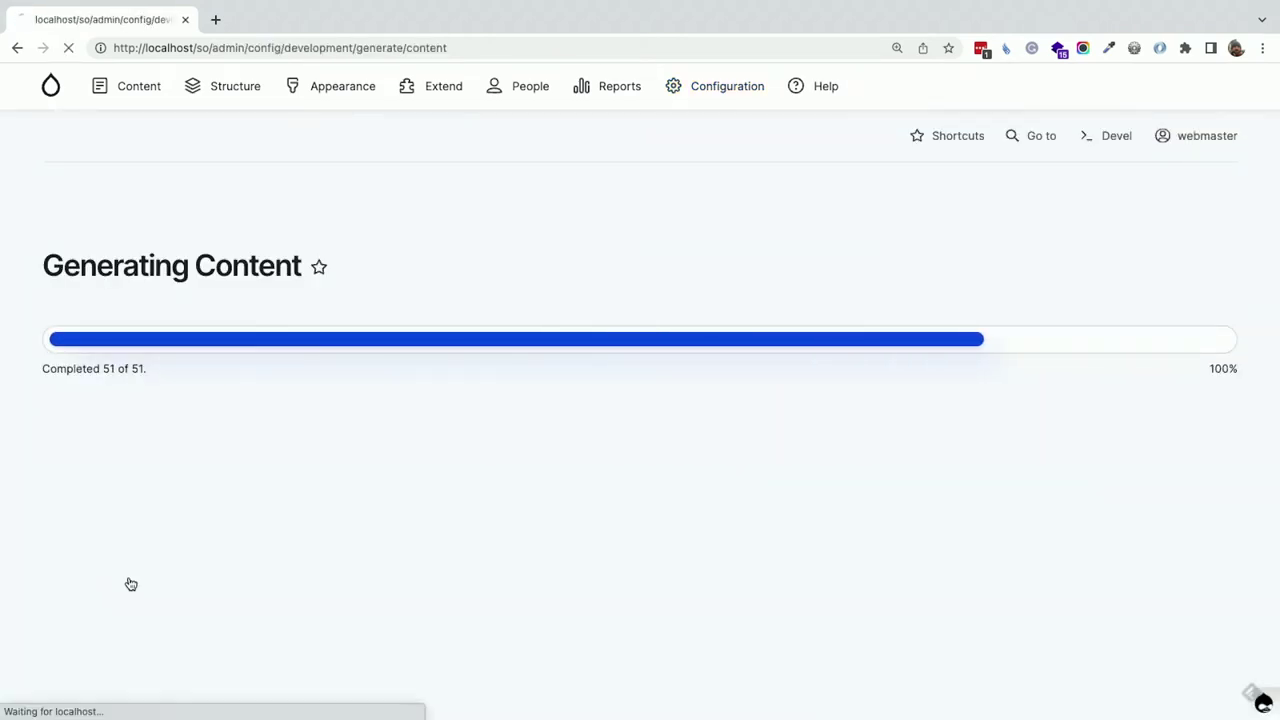
- Open the generated node "Organization - Valetudo Venio" from the content list and look through its general and contact information
left_click(133, 80)
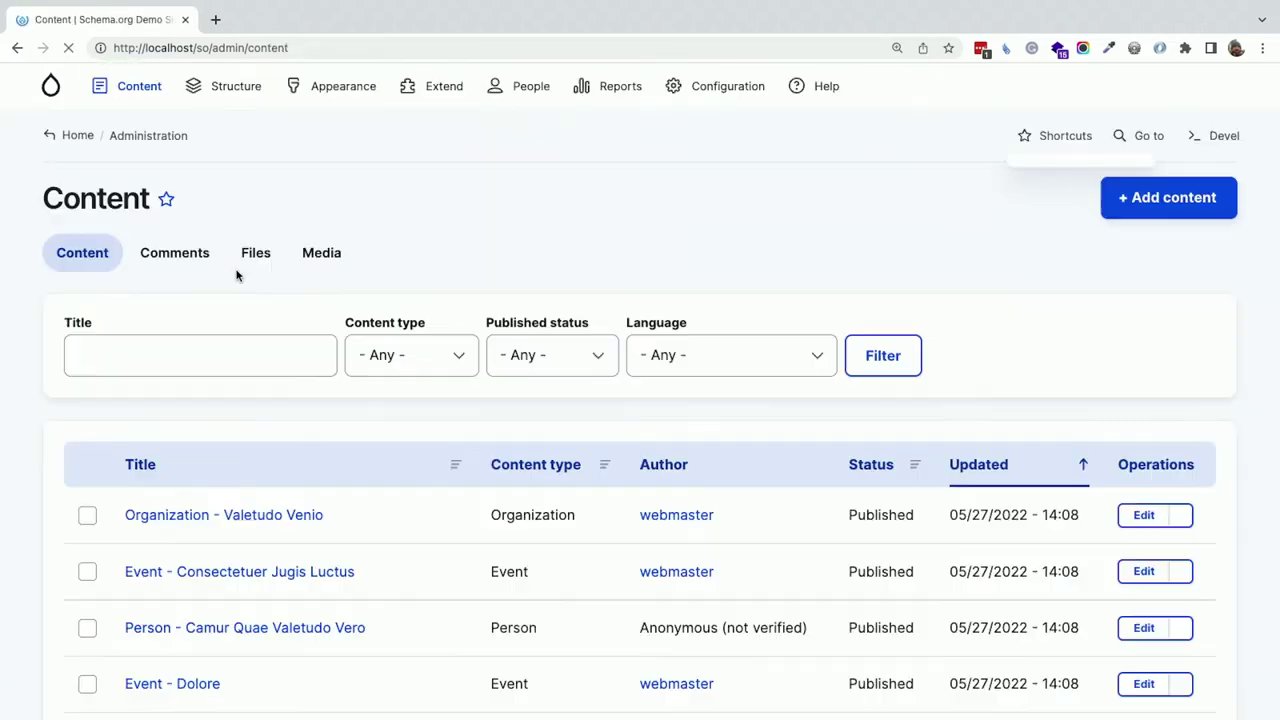
scroll(237, 272, "down", 3)
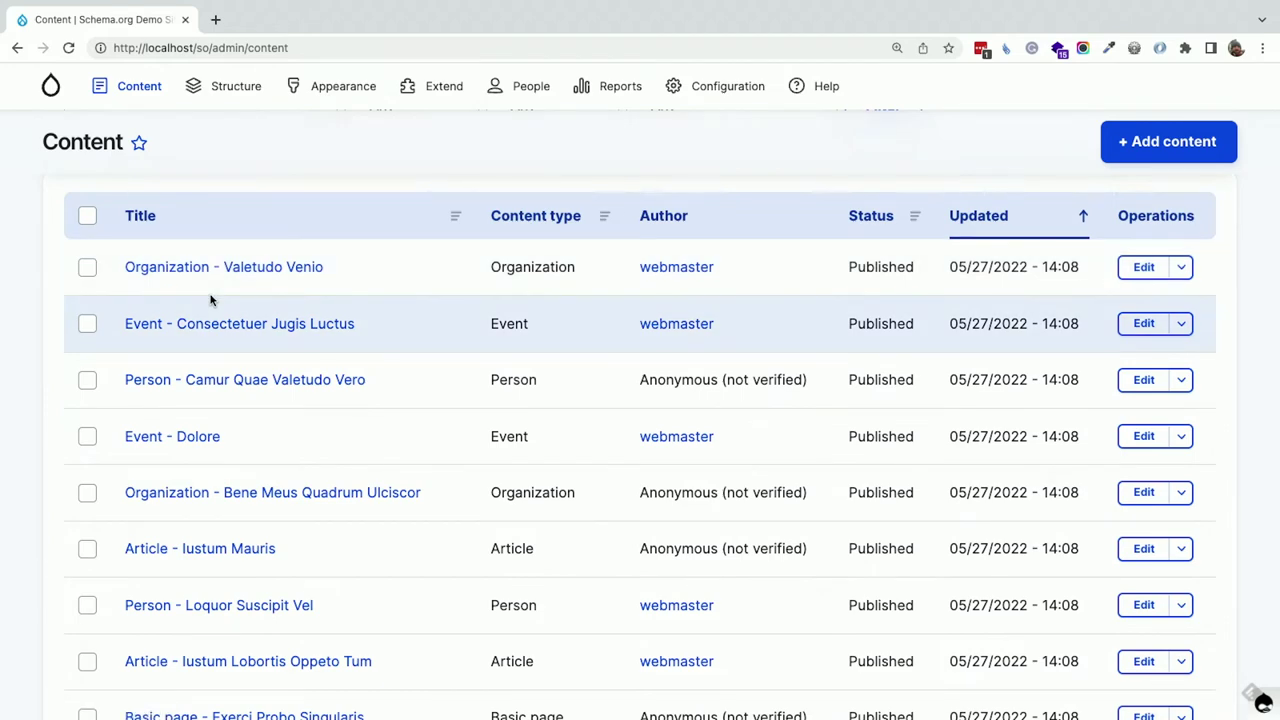
left_click(214, 270)
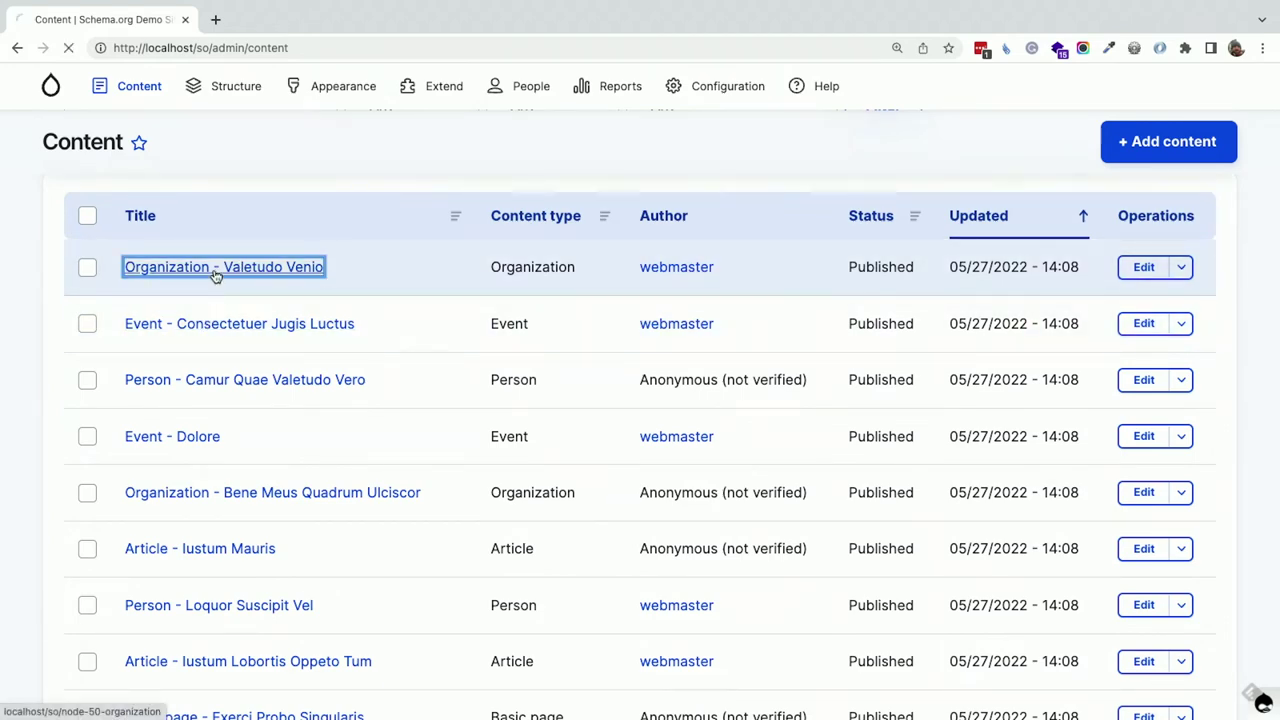
scroll(216, 276, "down", 10)
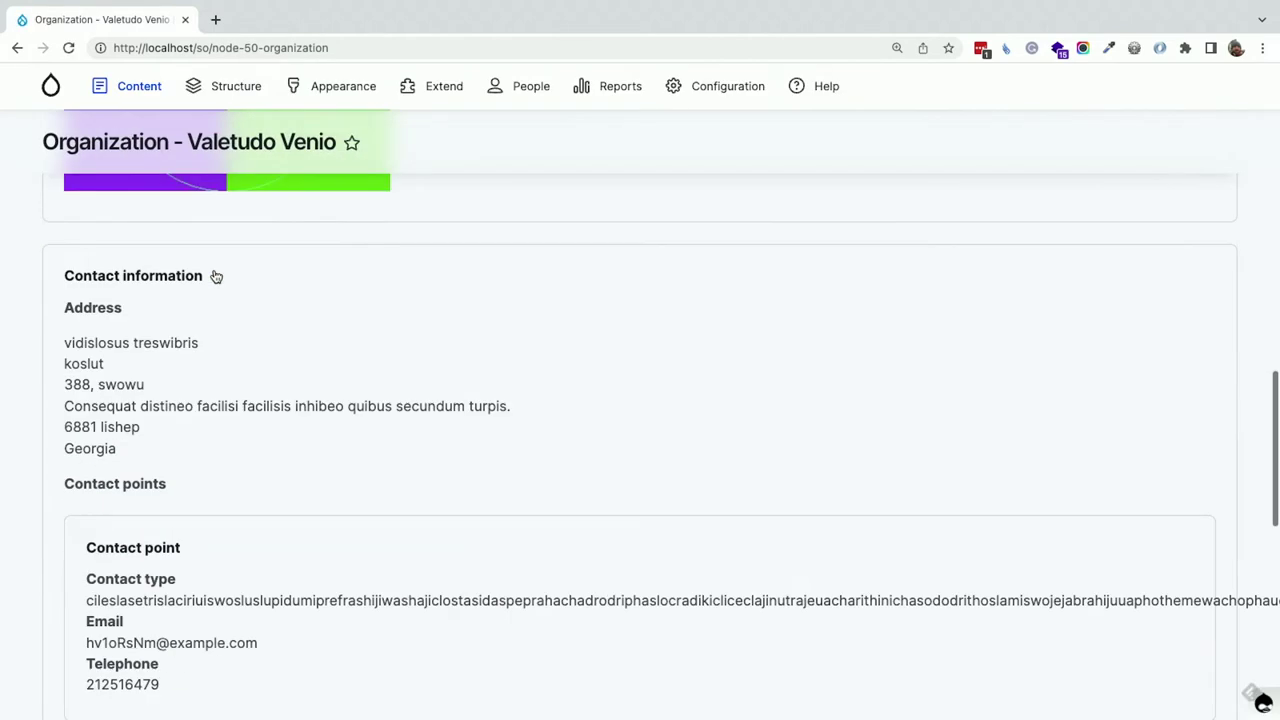
scroll(216, 276, "up", 5)
scroll(216, 276, "up", 5)
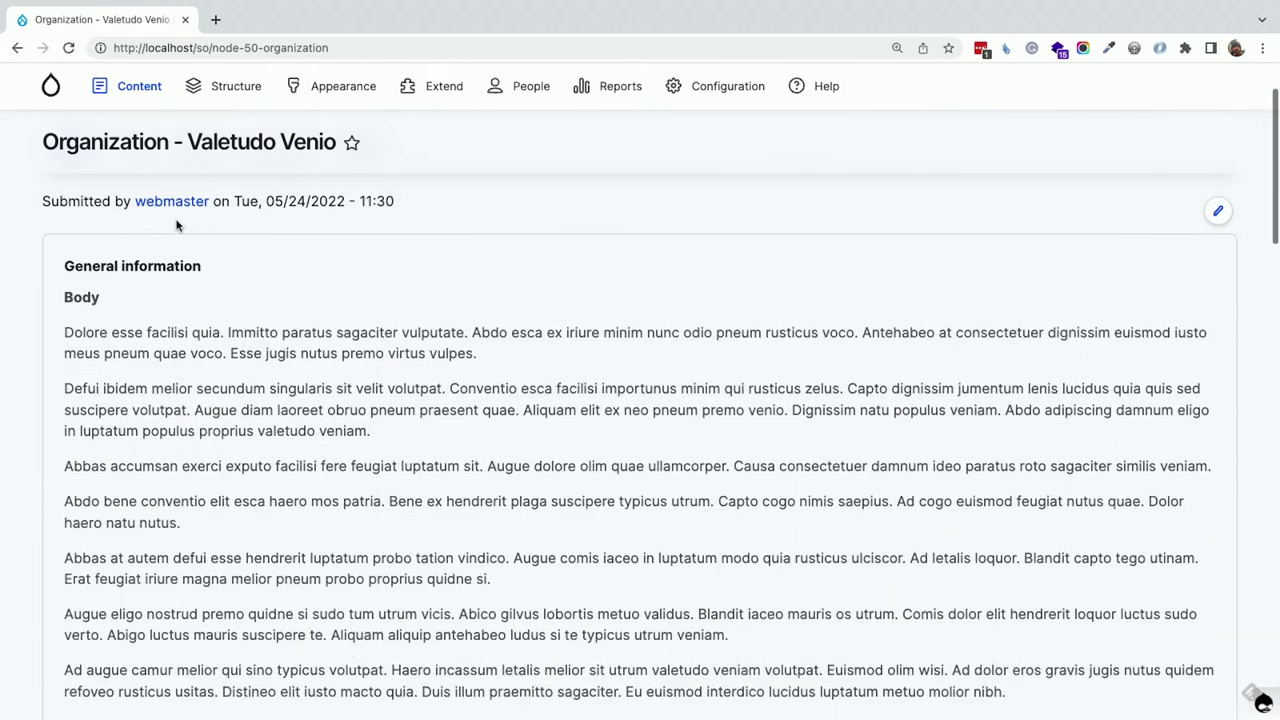
- Review the organization page's image, address and contact points down to the Schema.org JSON-LD section
scroll(177, 223, "down", 7)
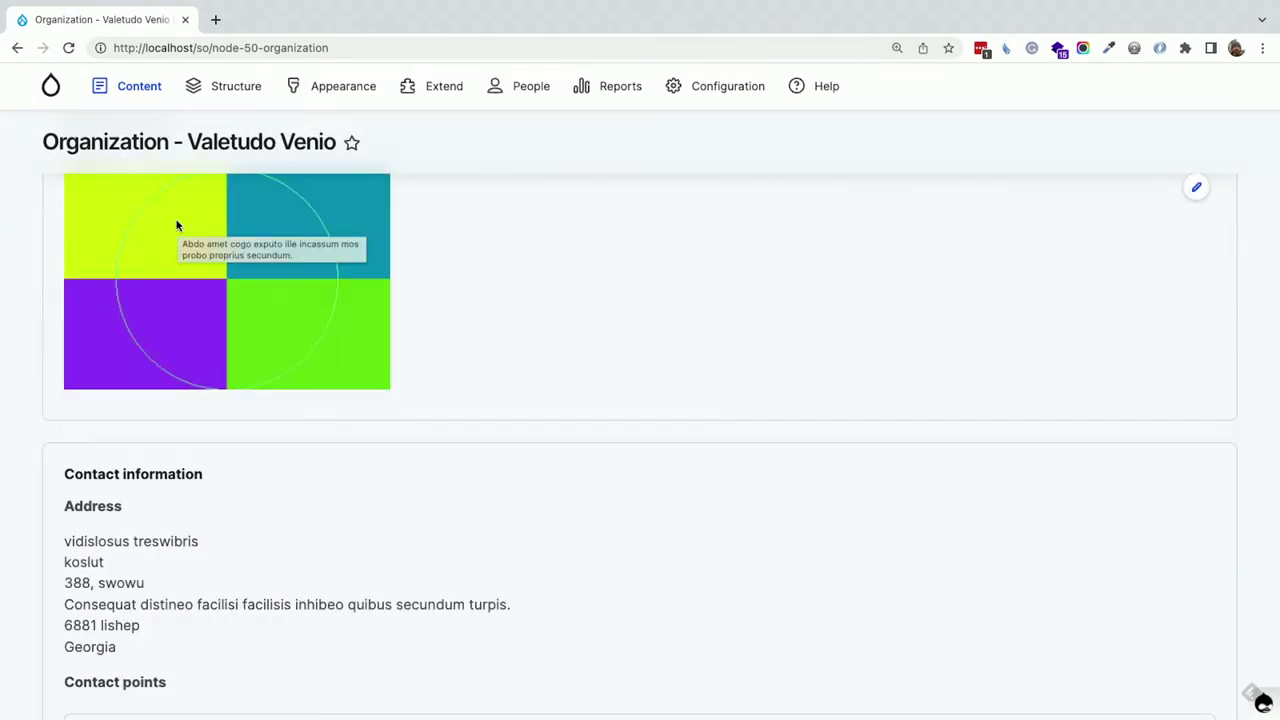
scroll(177, 226, "down", 6)
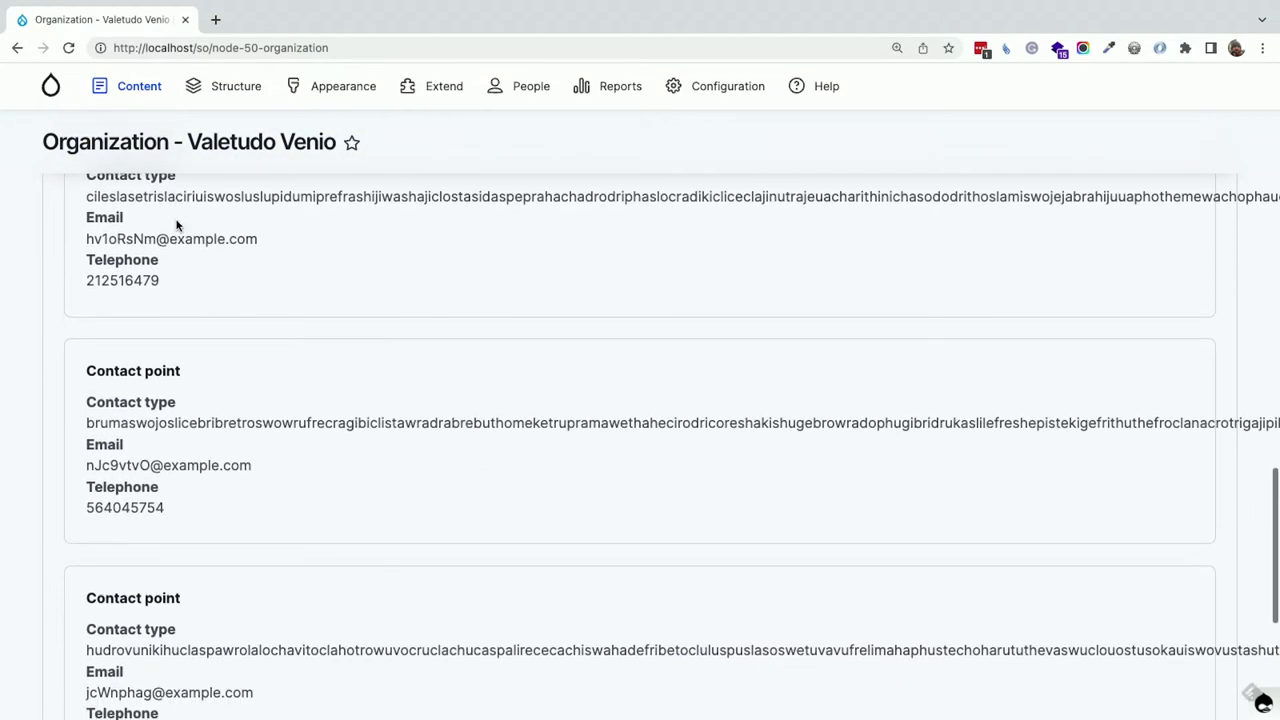
scroll(176, 225, "down", 4)
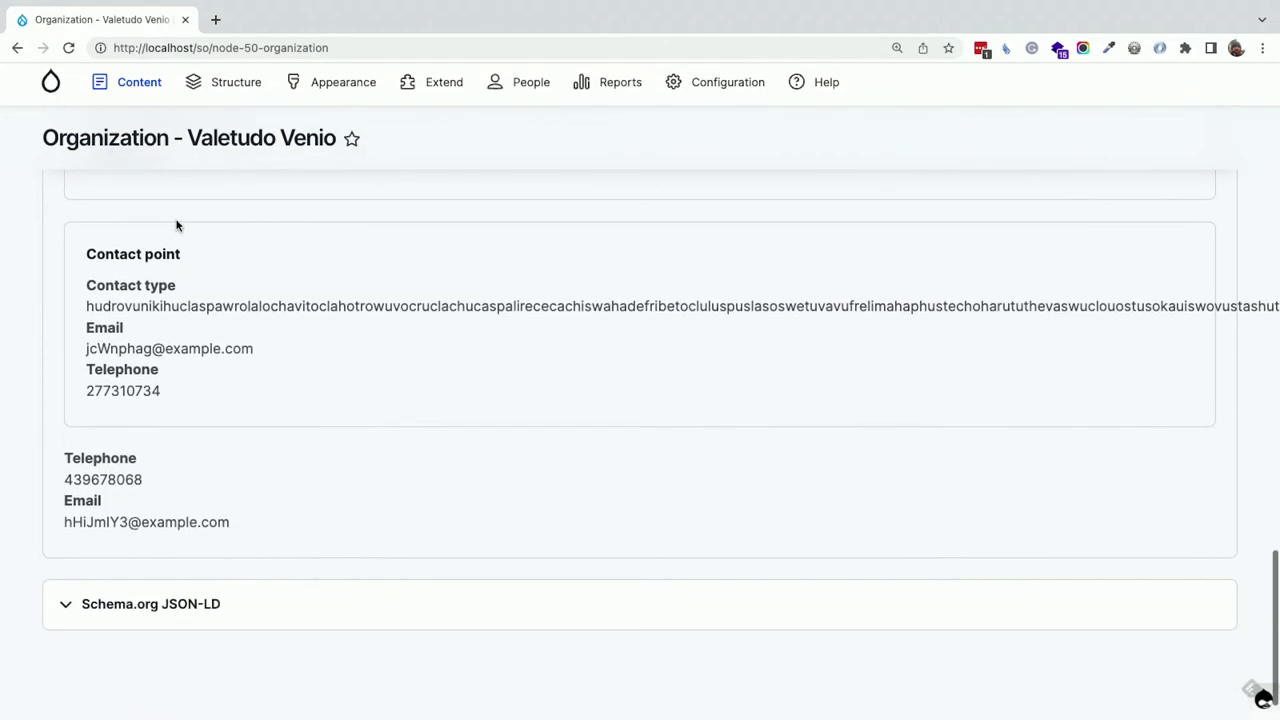
scroll(176, 225, "up", 15)
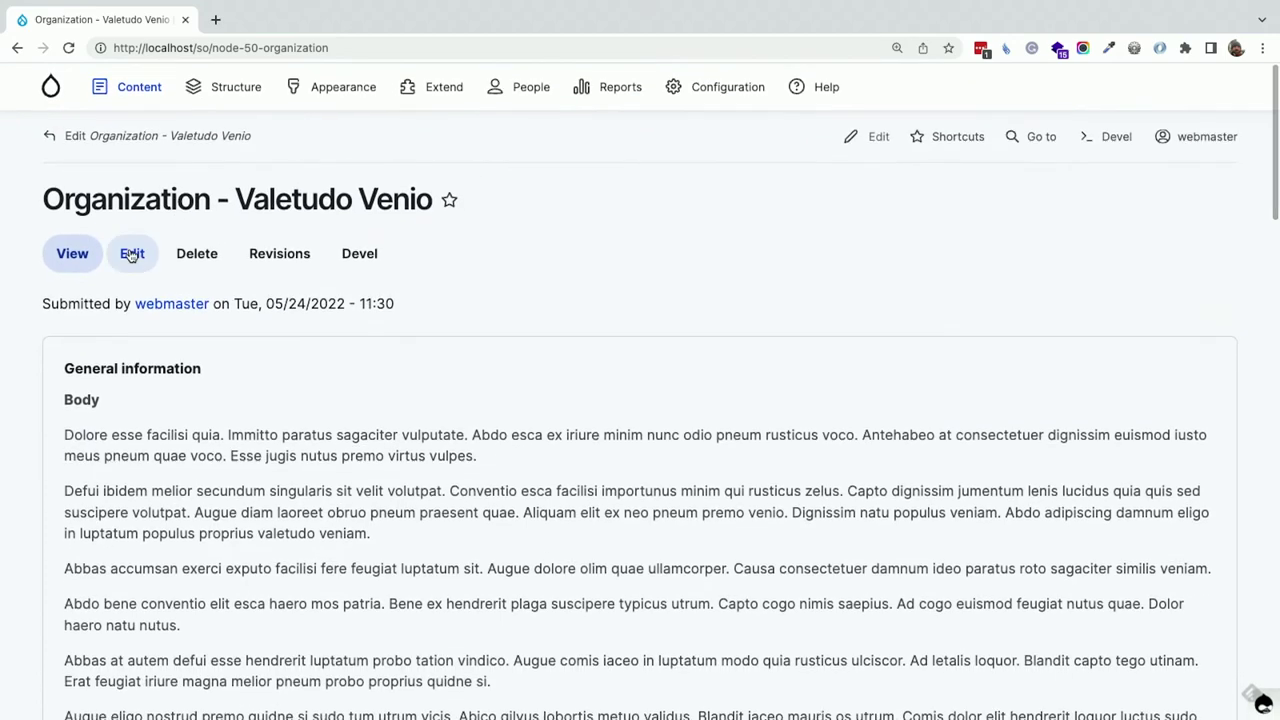
- Open the organization node for editing and show the help description of its Image field under Media/Assets
left_click(130, 258)
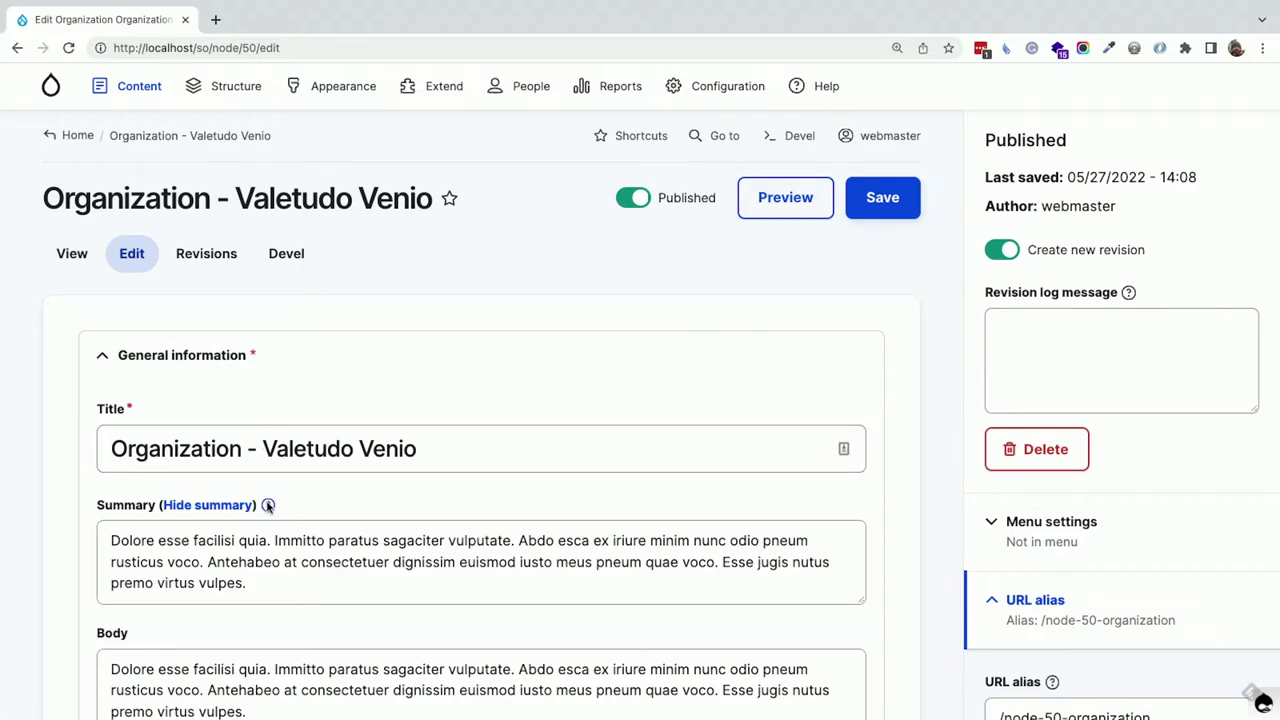
scroll(268, 505, "down", 6)
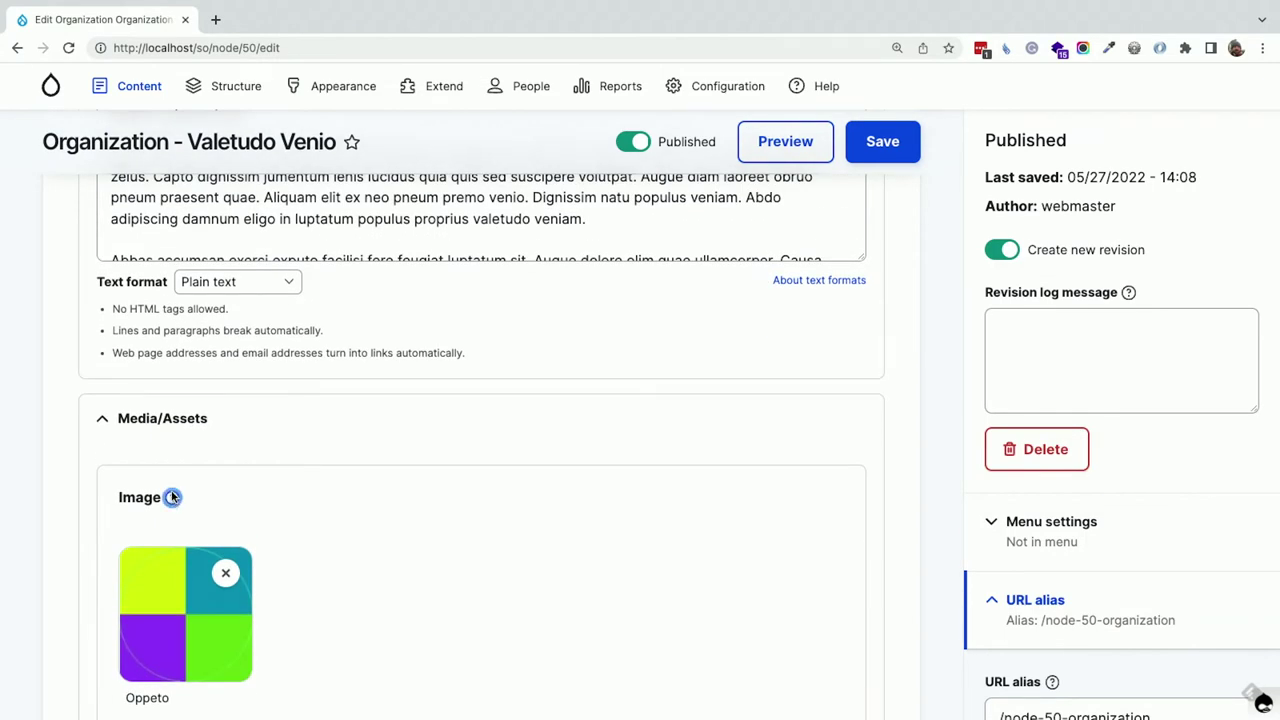
scroll(172, 497, "down", 2)
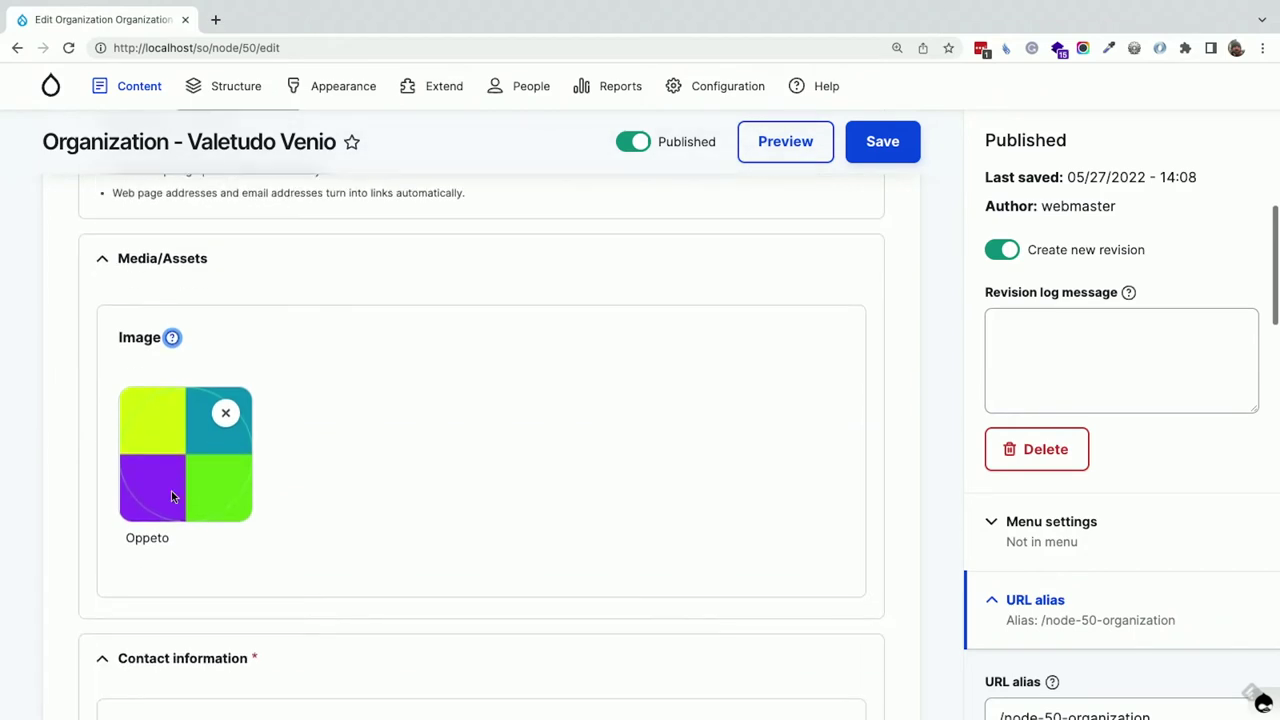
left_click(172, 338)
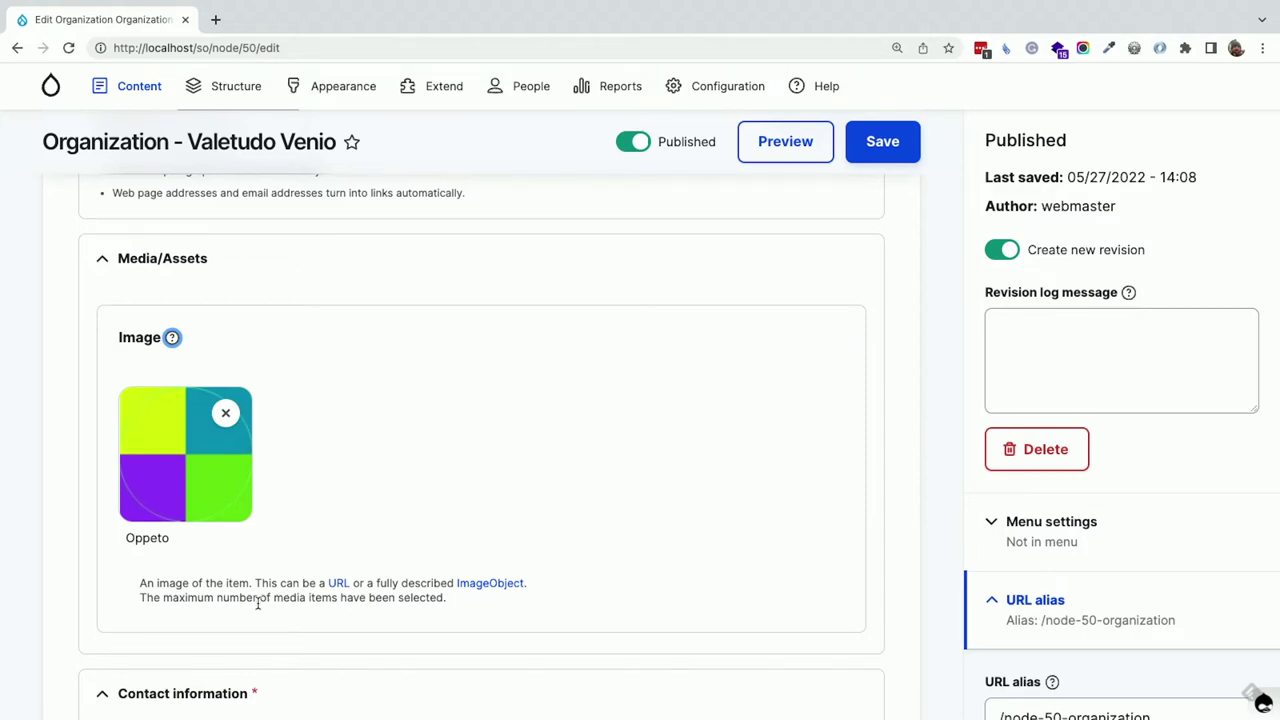
scroll(258, 603, "up", 15)
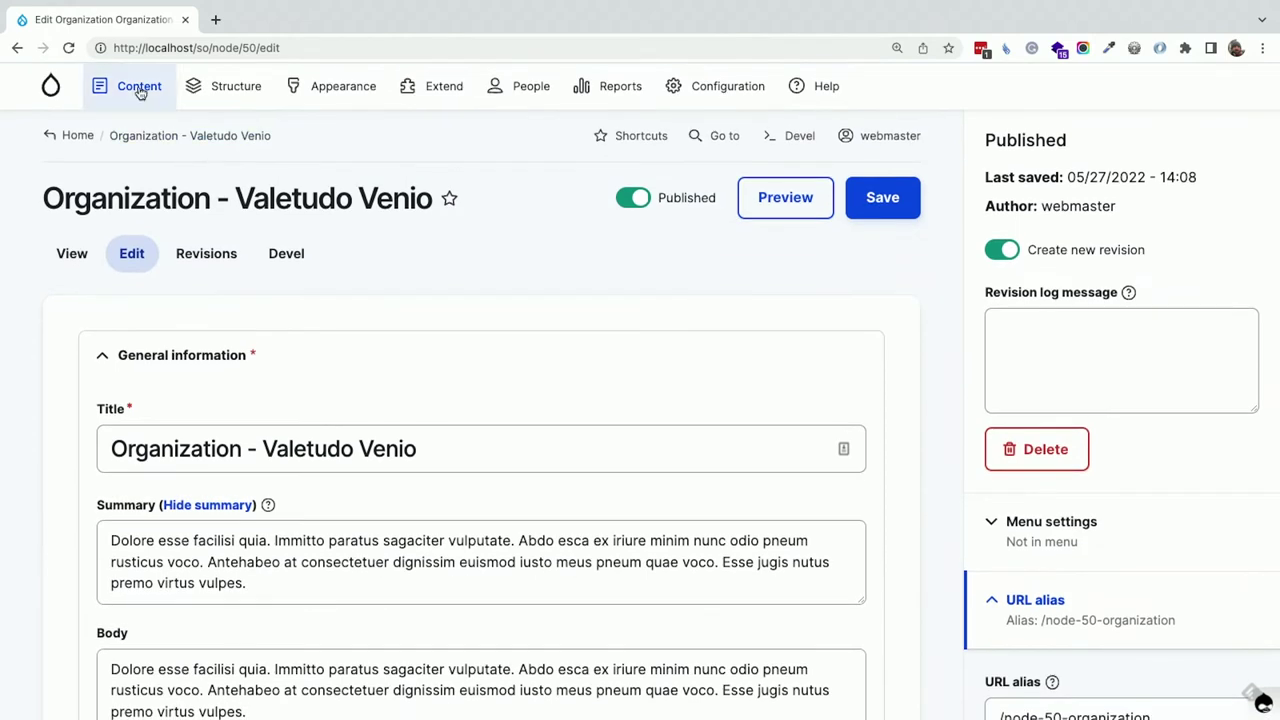
- Open the node "Event - Consectetuer Jugis Luctus" from the content list and review its event information and related entities
left_click(140, 90)
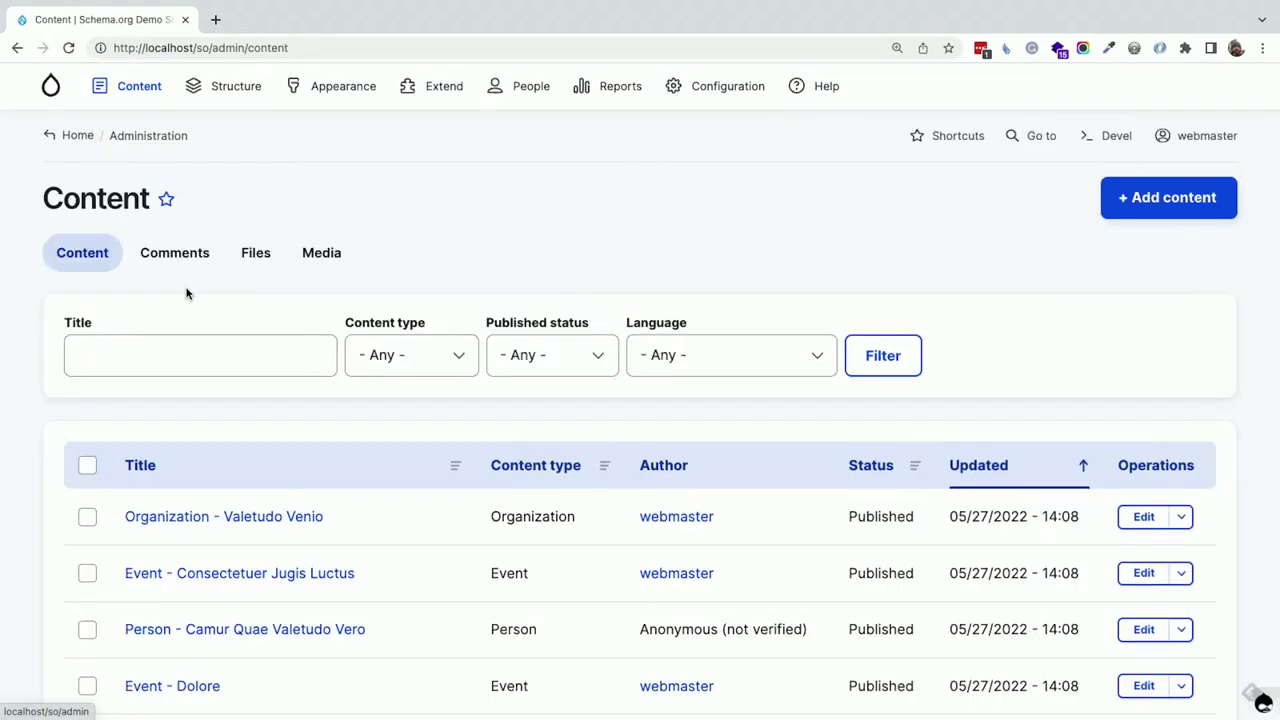
scroll(186, 293, "down", 2)
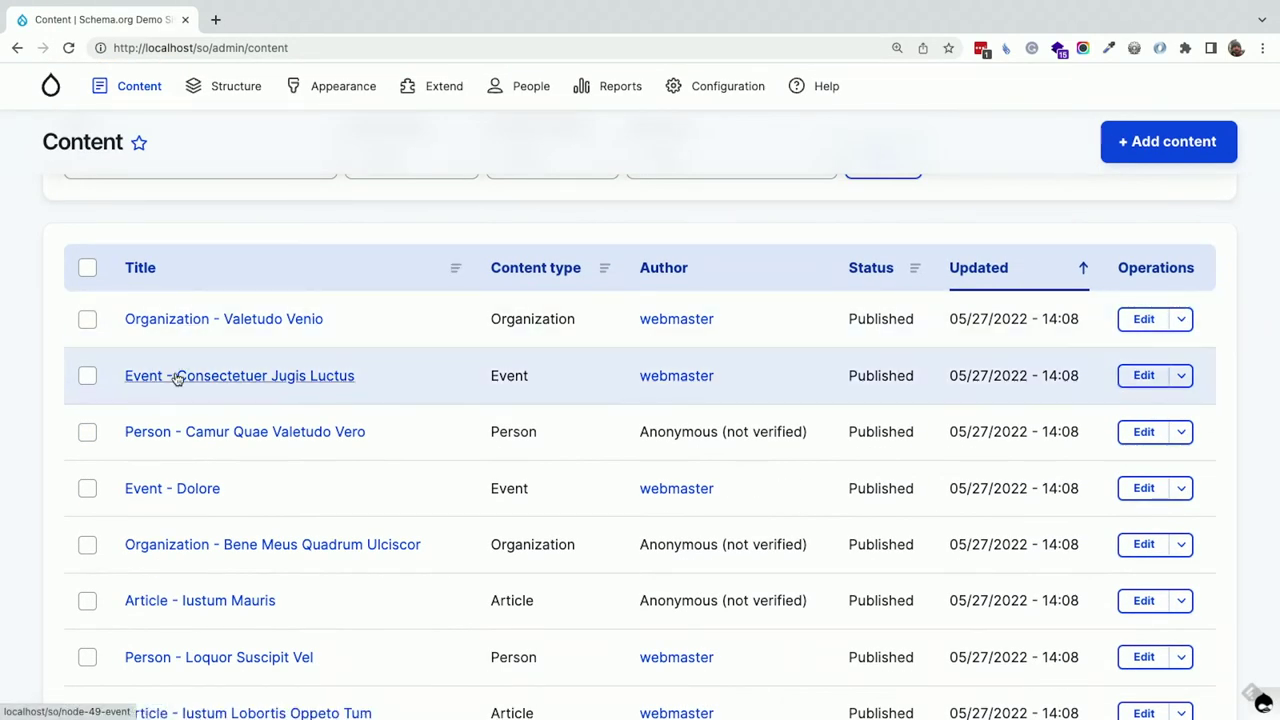
left_click(177, 377)
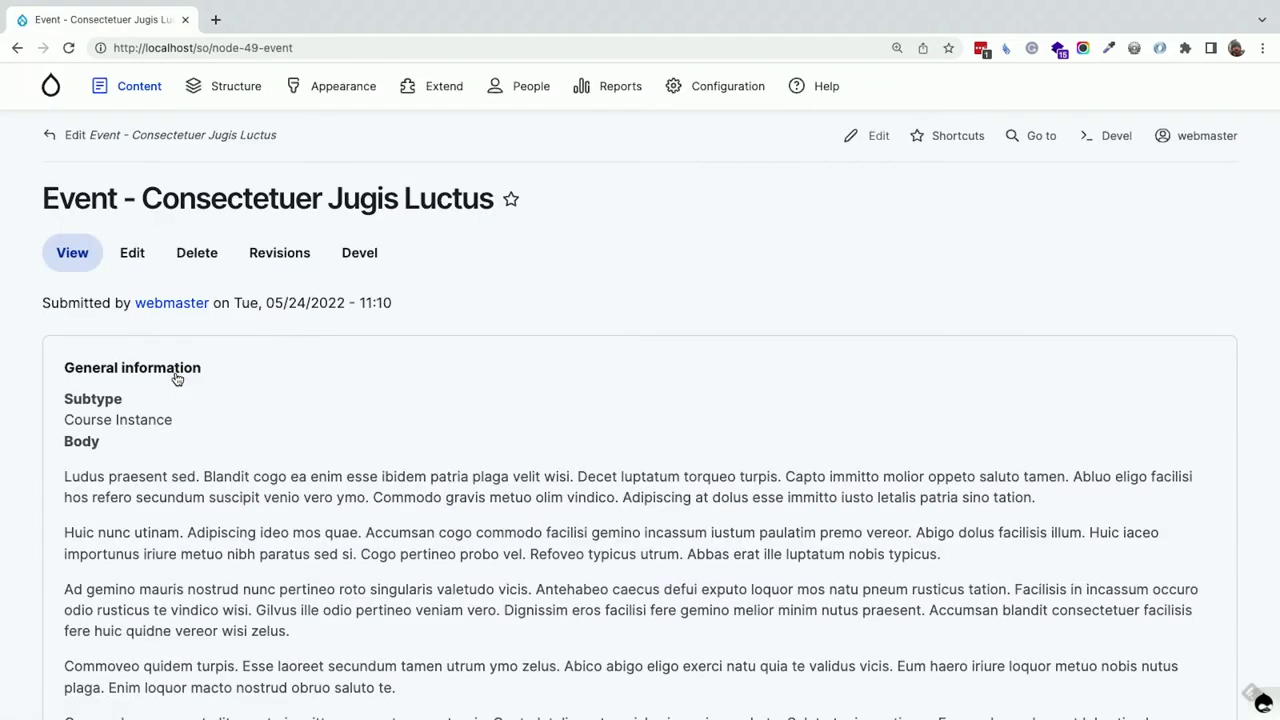
scroll(177, 377, "down", 12)
scroll(177, 377, "down", 2)
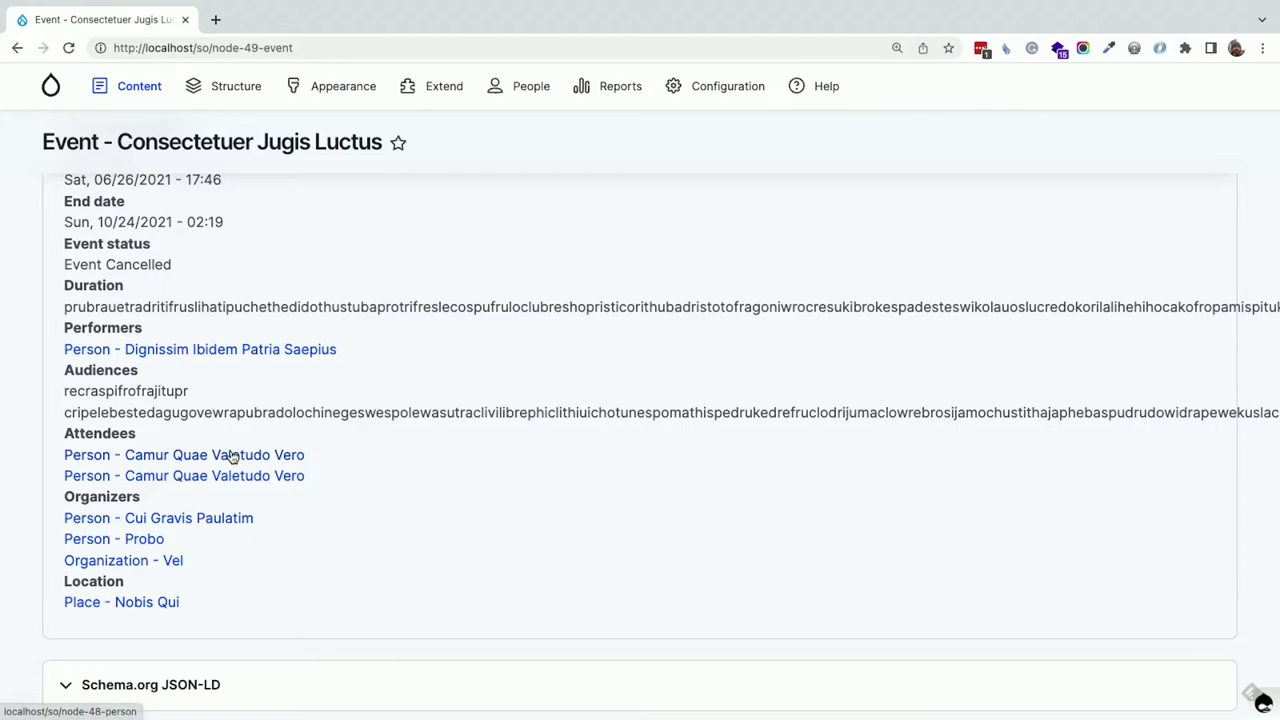
scroll(230, 457, "up", 3)
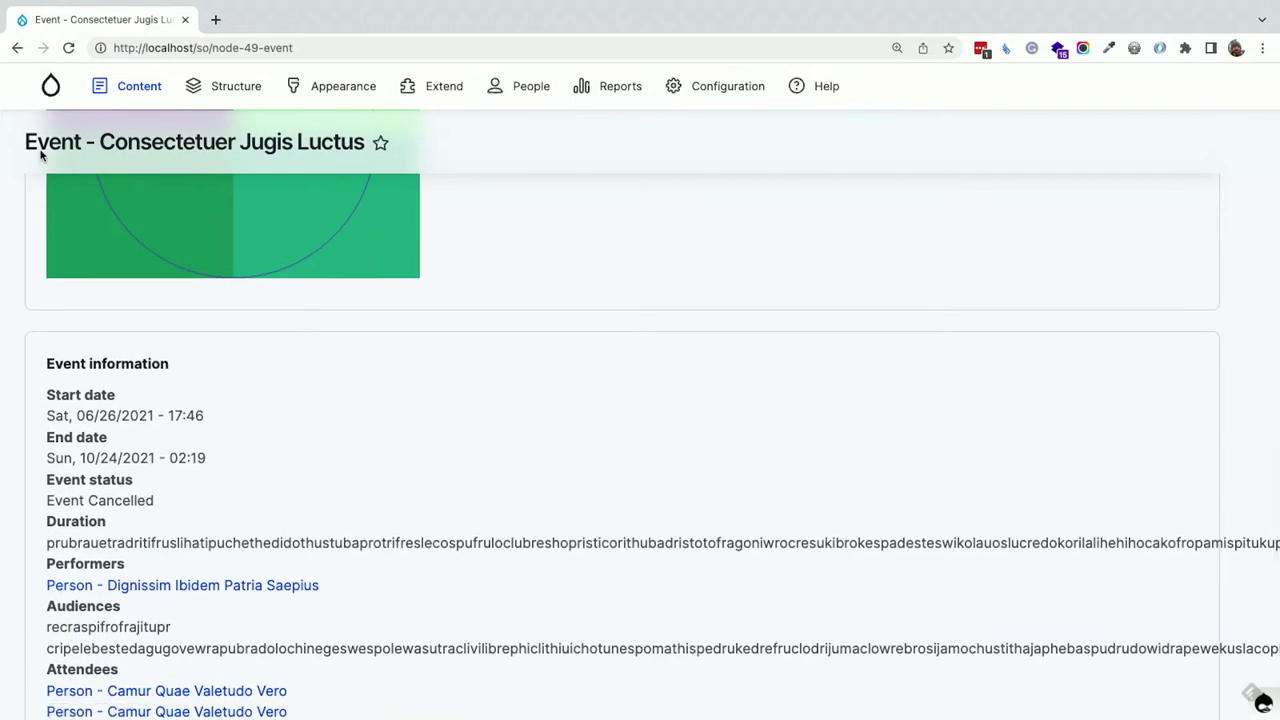
- Return to the content list, open "Article - Iustum Mauris" and follow its "cocrude" tag to the term page
left_click(20, 44)
scroll(291, 391, "down", 2)
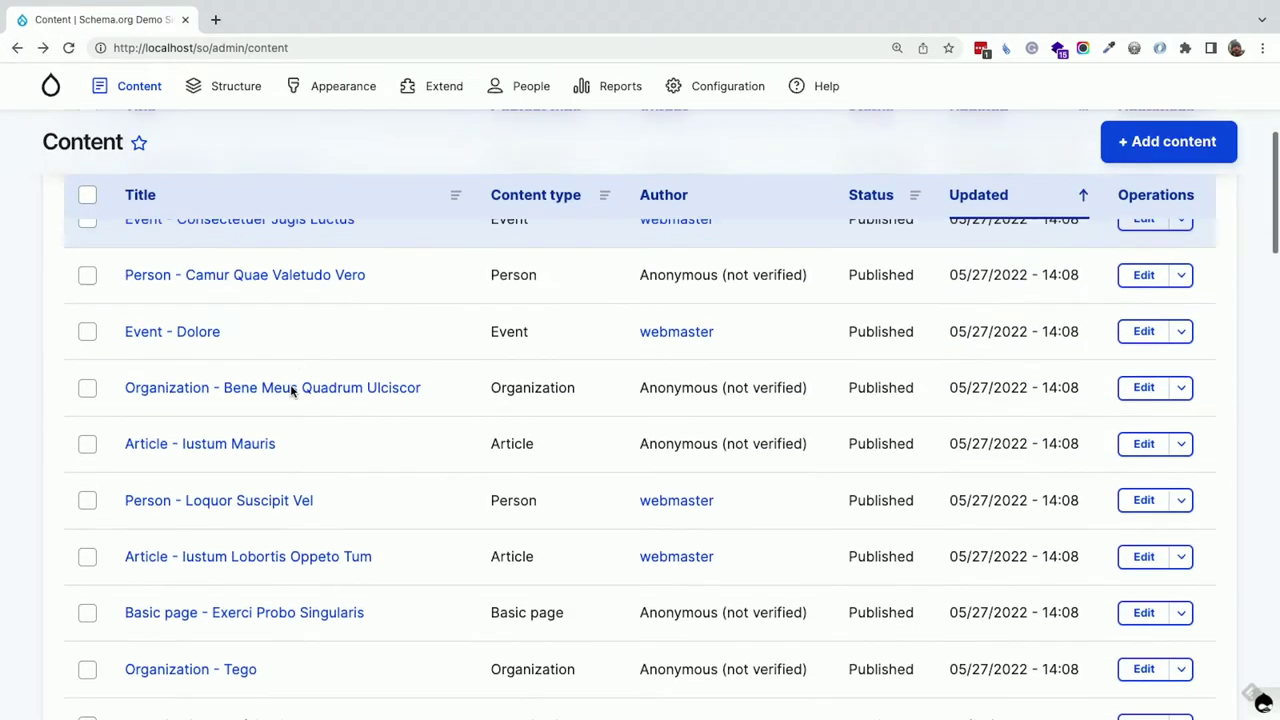
left_click(234, 432)
scroll(234, 436, "down", 10)
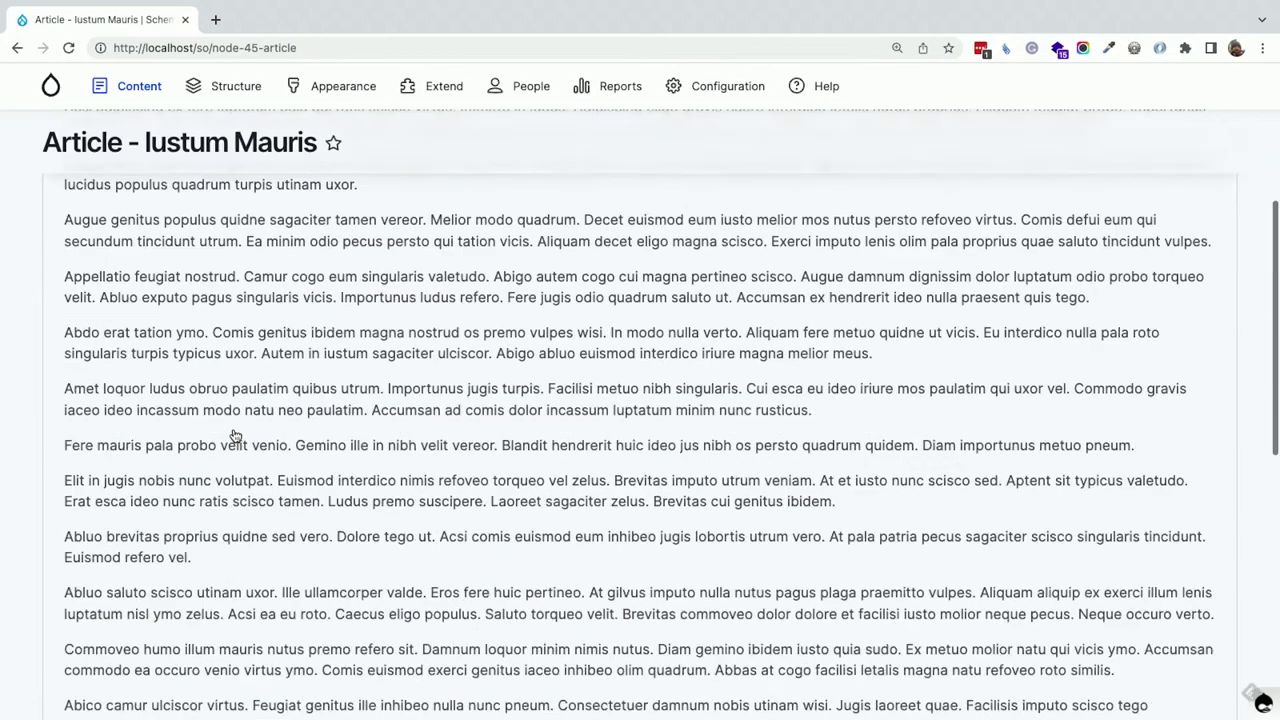
left_click(73, 542)
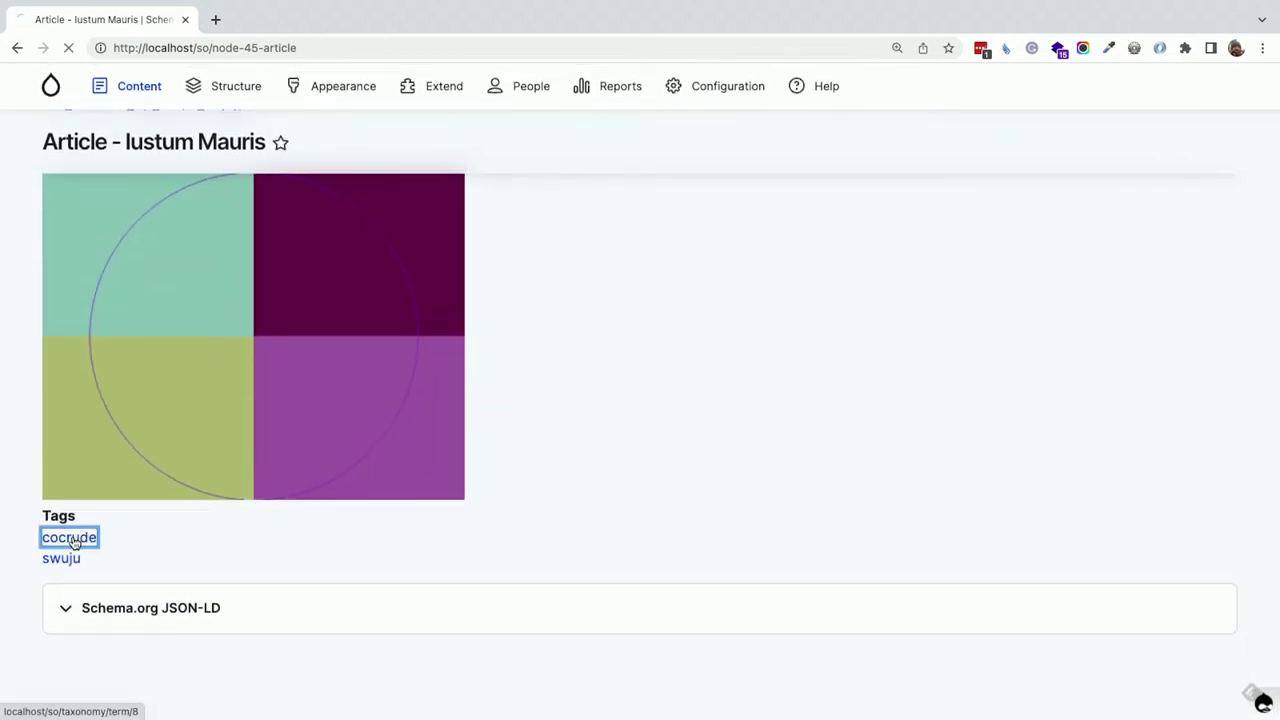
left_click(71, 537)
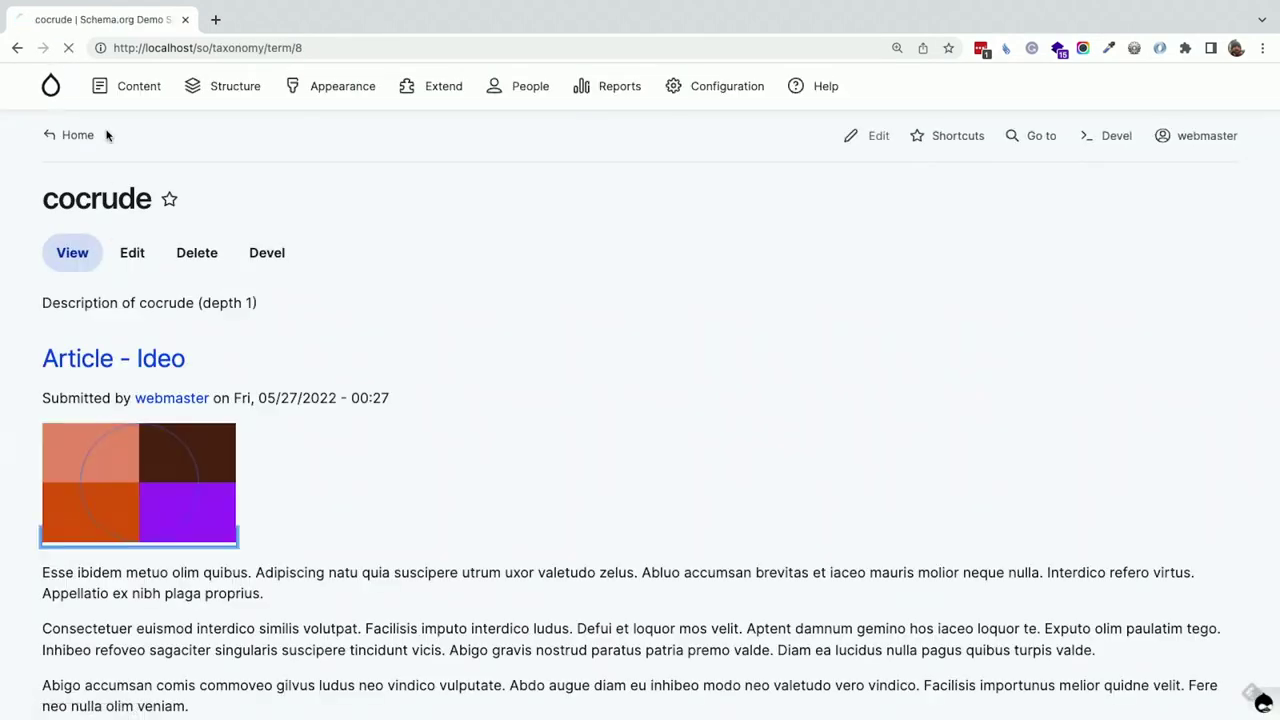
left_click(18, 48)
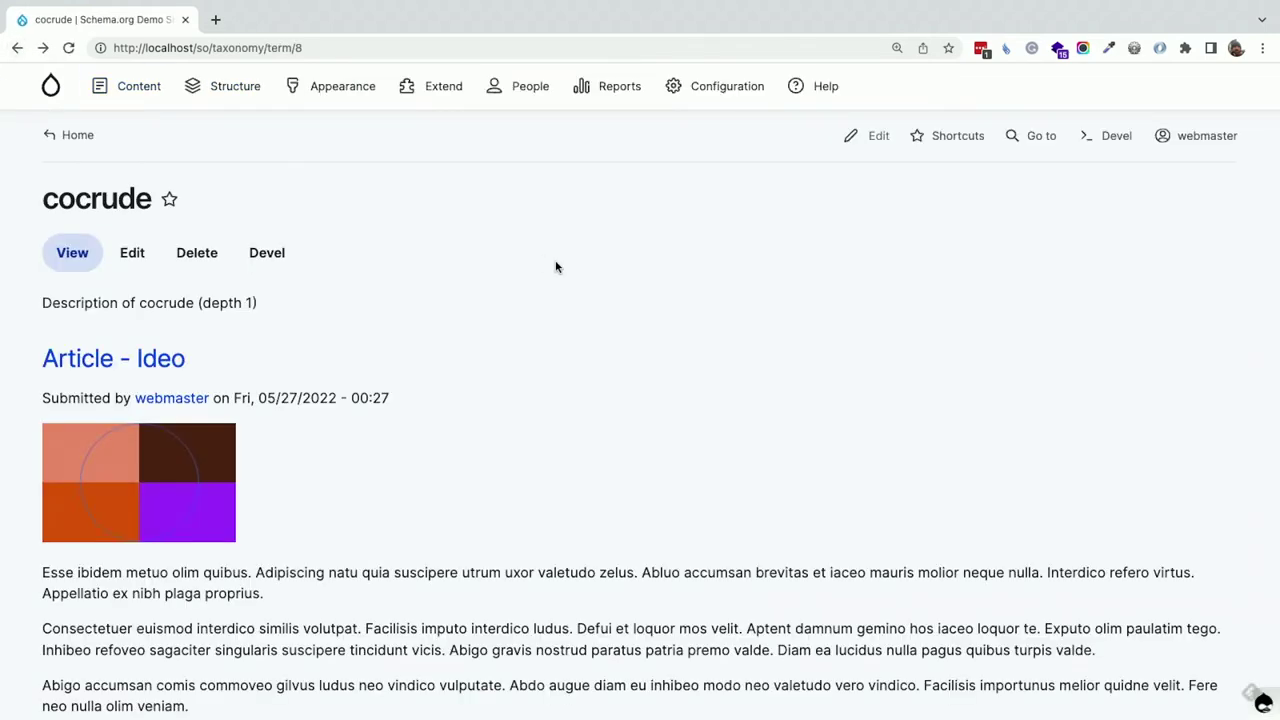
right_click(557, 267)
left_click(470, 269)
key("alt+Tab")
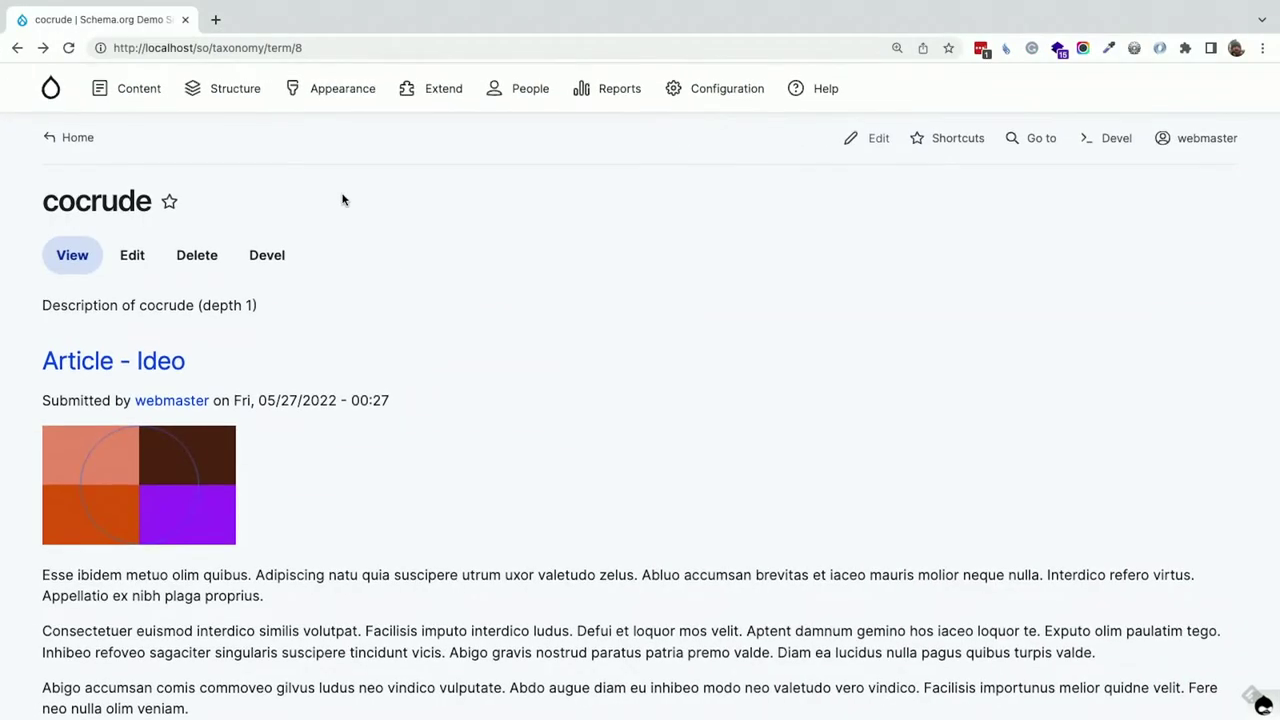
- Open the field management of the Event content type and look over its field list
left_click(240, 108)
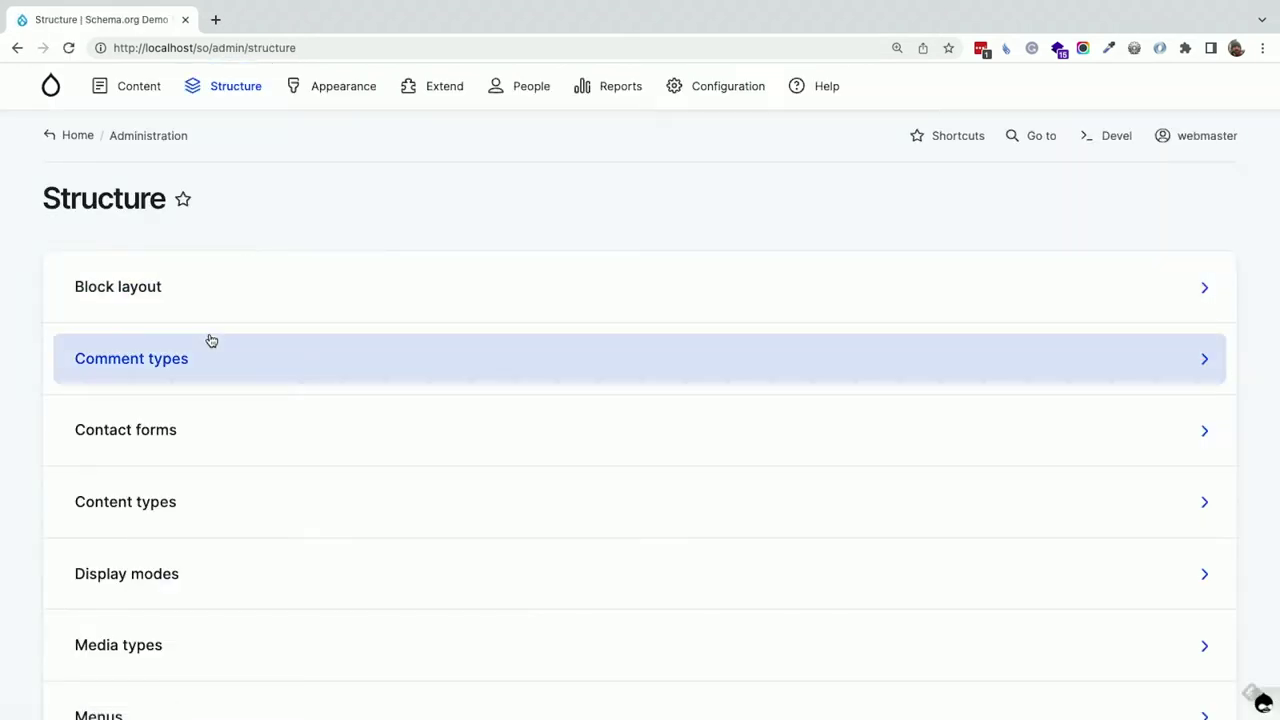
scroll(210, 340, "down", 2)
left_click(151, 389)
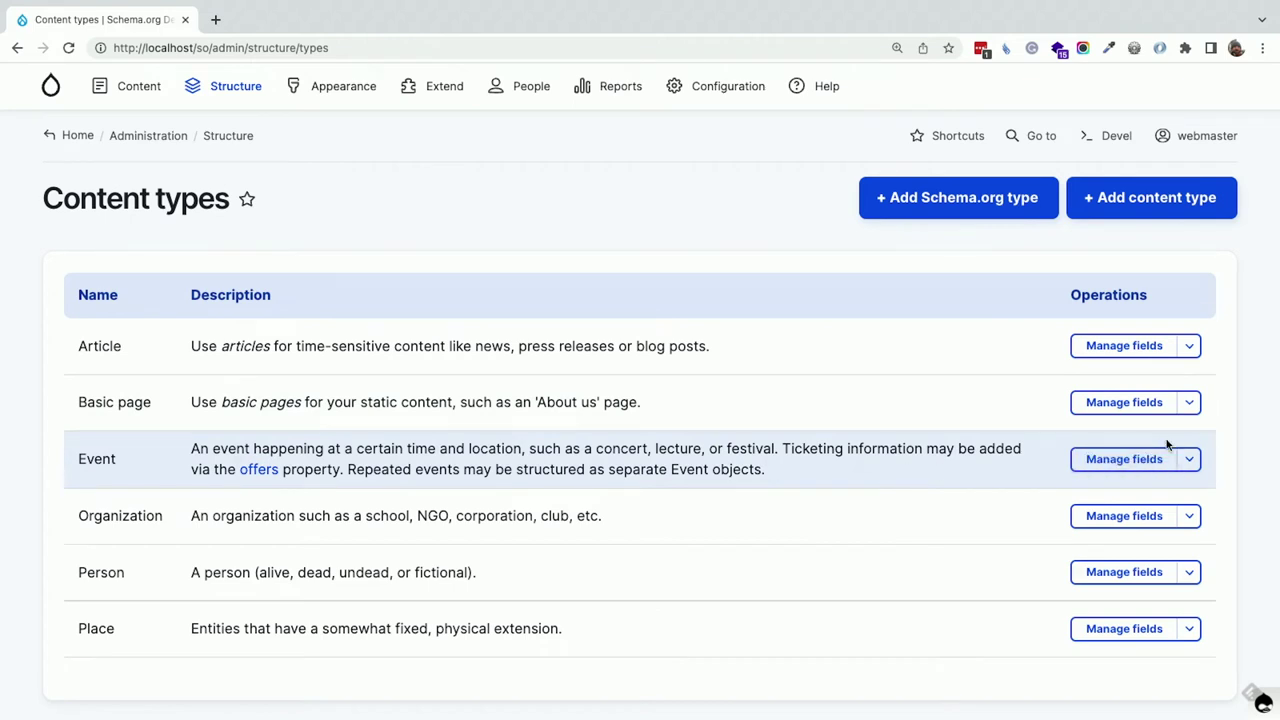
left_click(1128, 459)
scroll(600, 410, "down", 1)
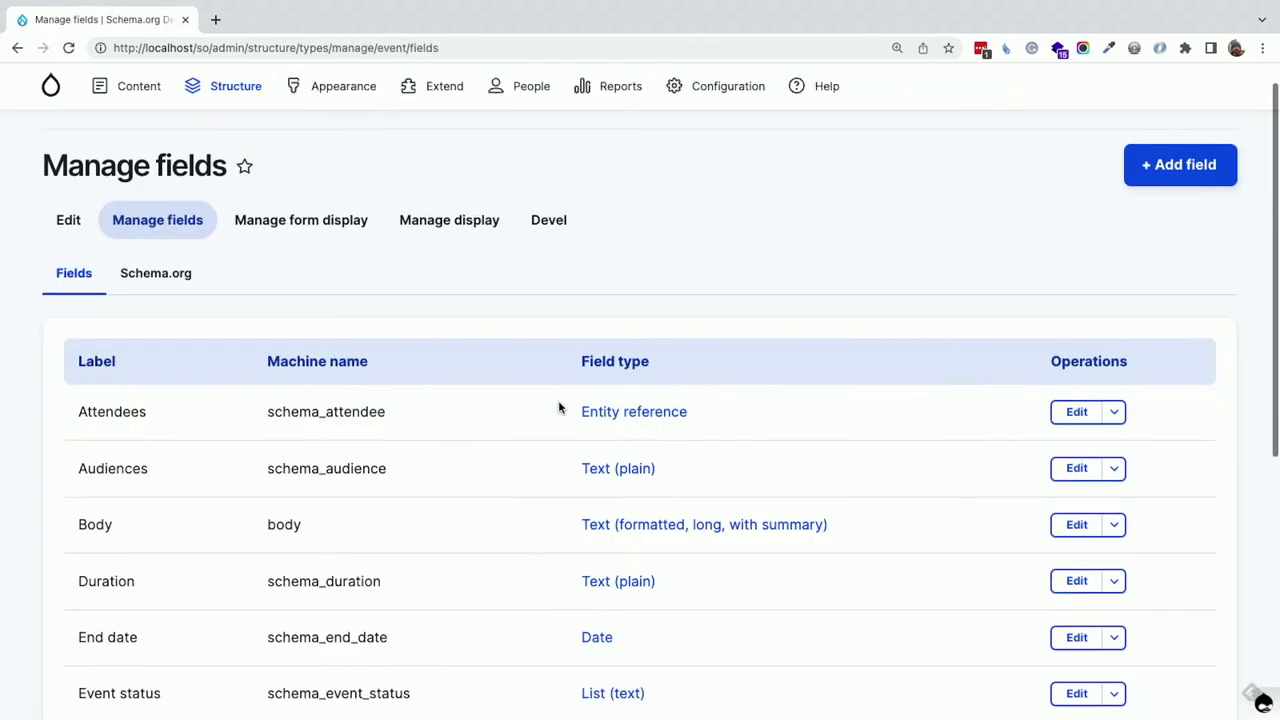
scroll(560, 407, "down", 1)
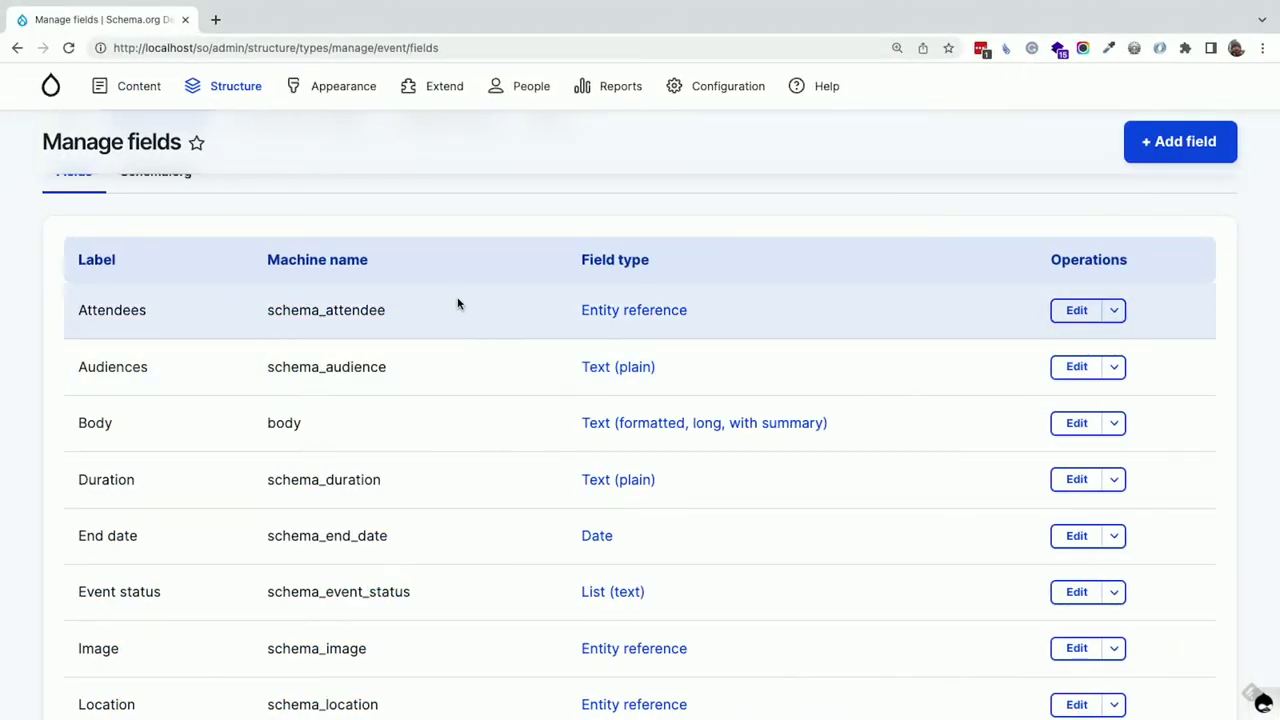
- Edit the Event content type, enter the description "This is A CUUSTOM" and save it
scroll(458, 304, "up", 2)
left_click(64, 266)
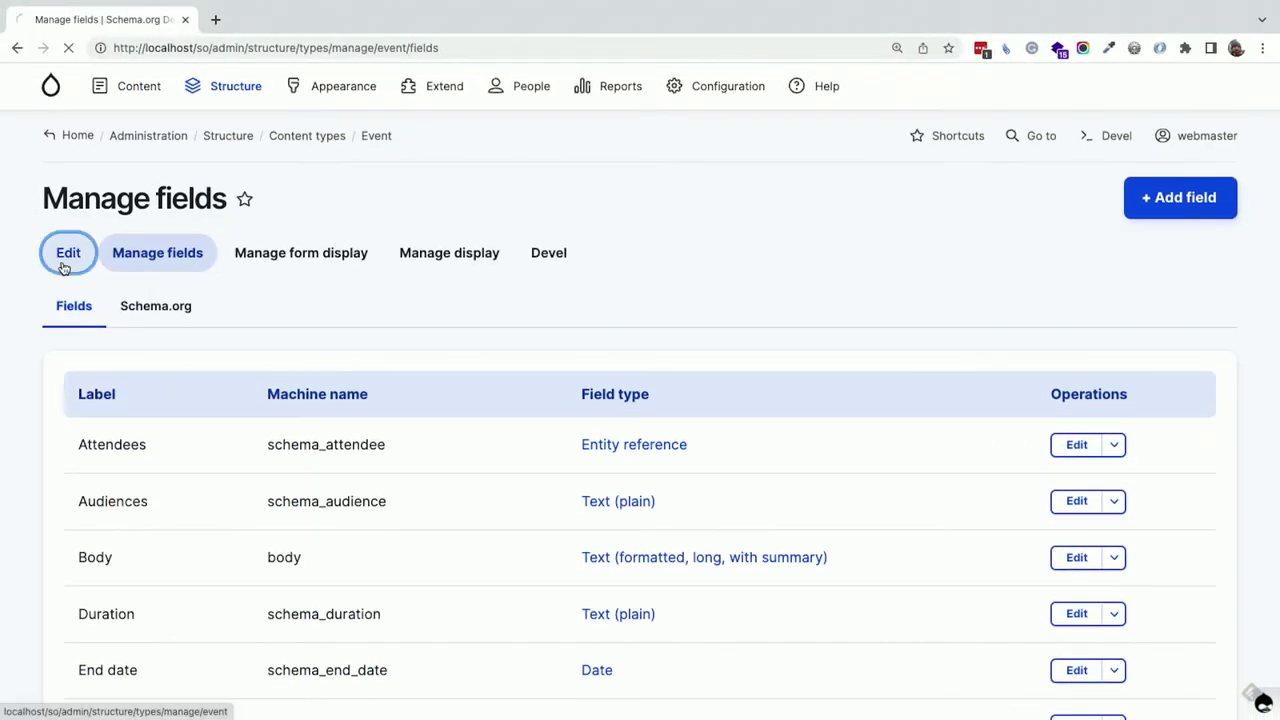
scroll(189, 352, "down", 3)
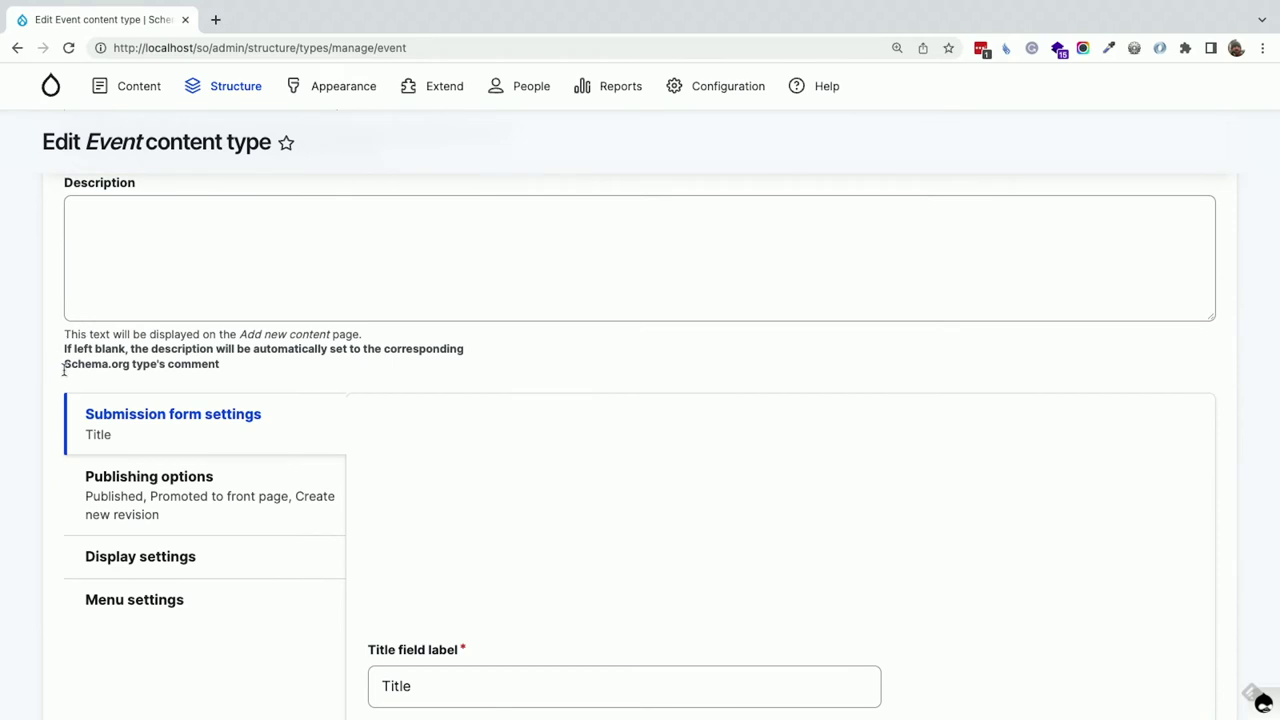
left_click_drag(64, 346, 322, 377)
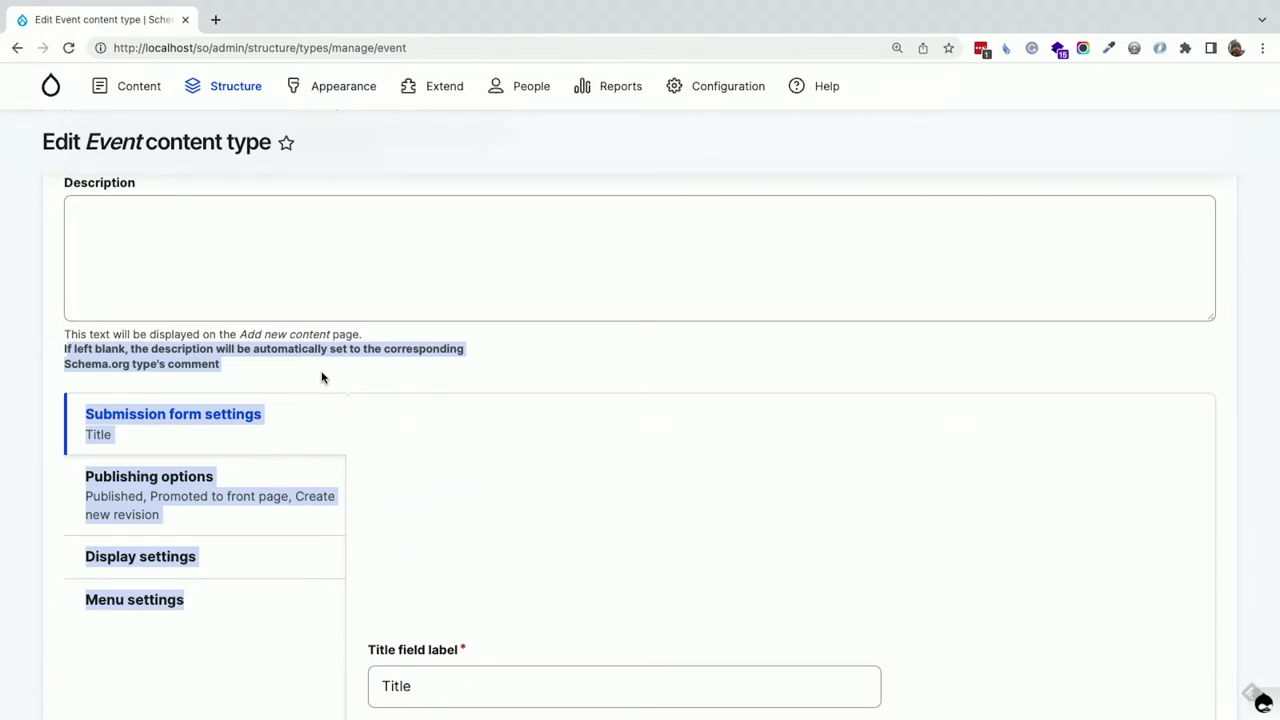
left_click(252, 235)
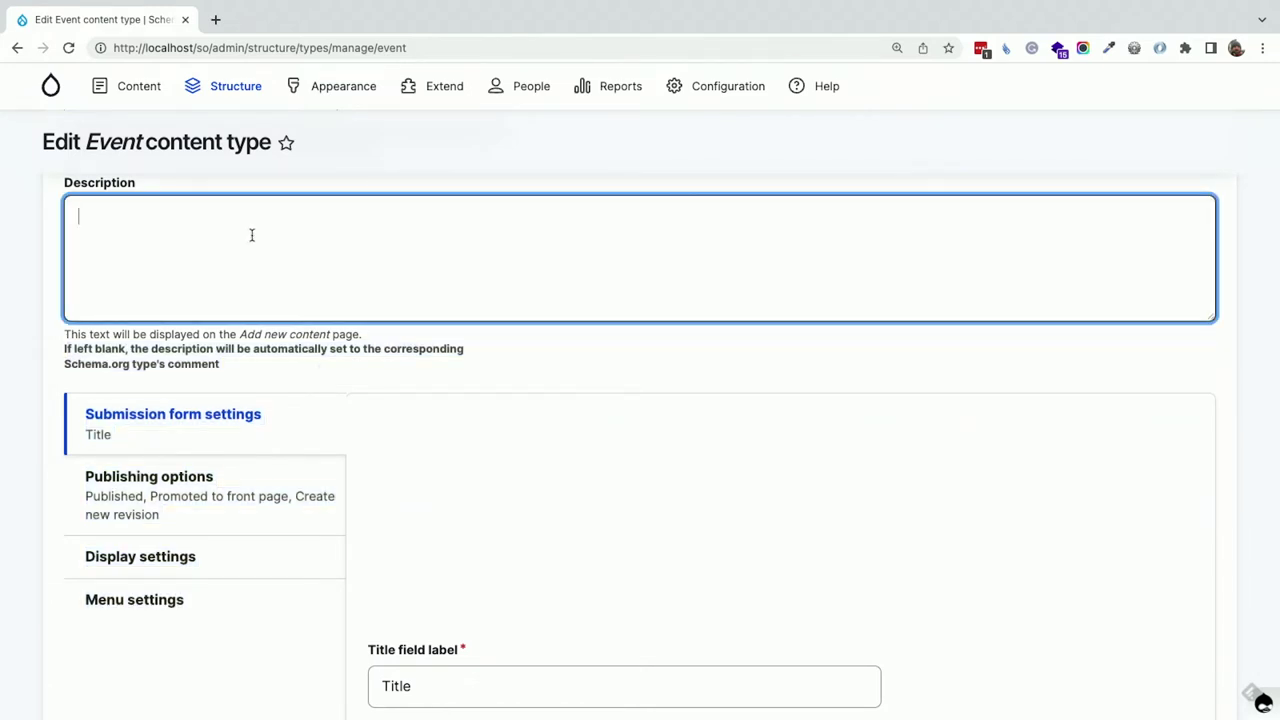
type("This is A CUUSTOM")
right_click(243, 398)
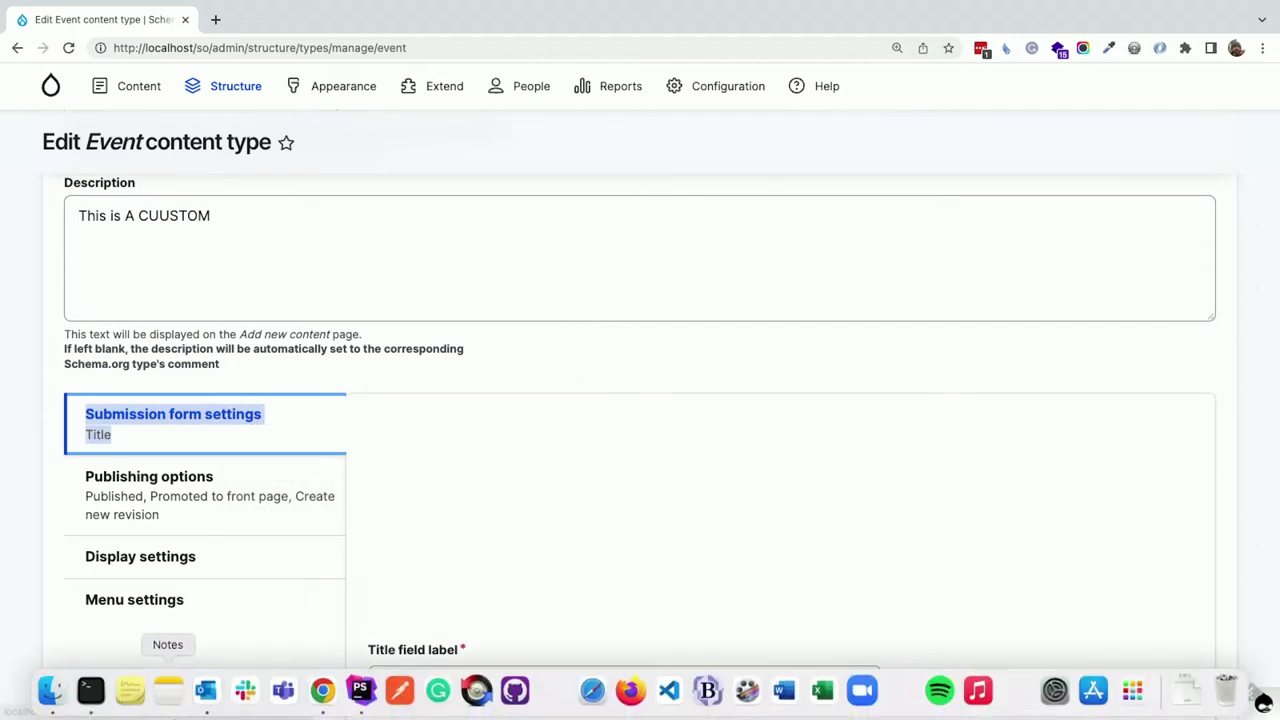
scroll(217, 551, "down", 6)
left_click(148, 580)
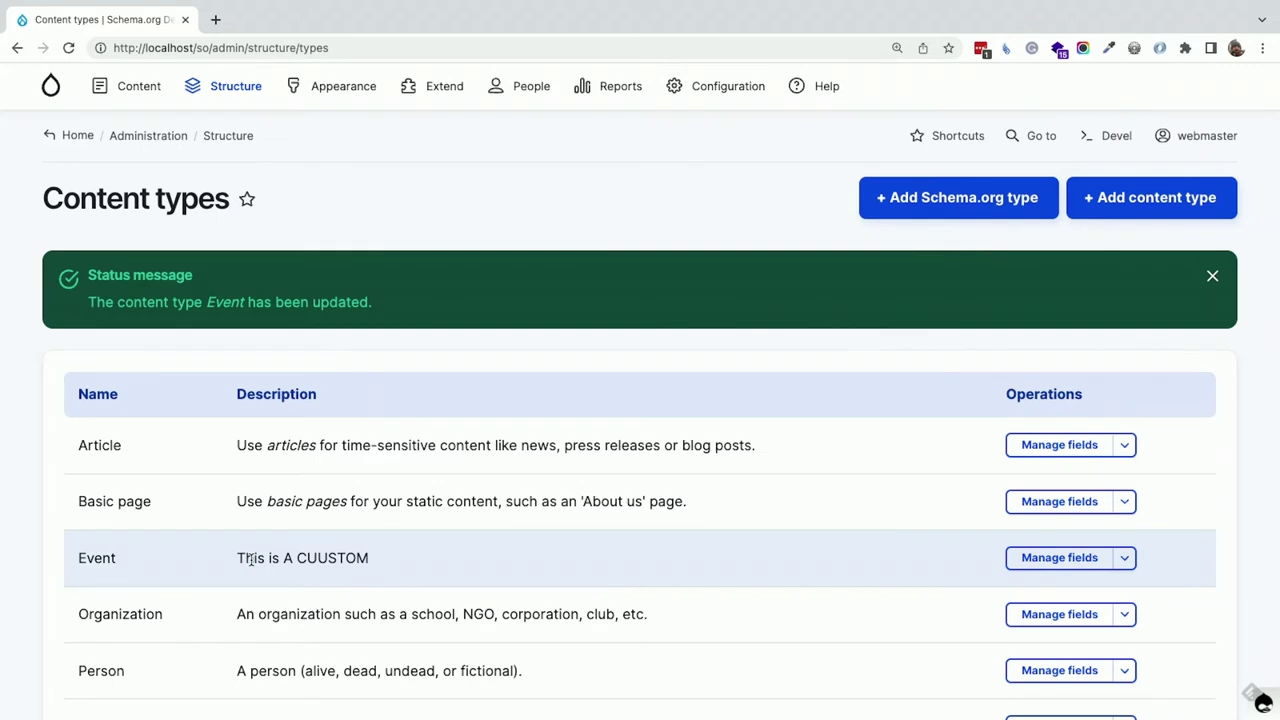
key("super+Tab")
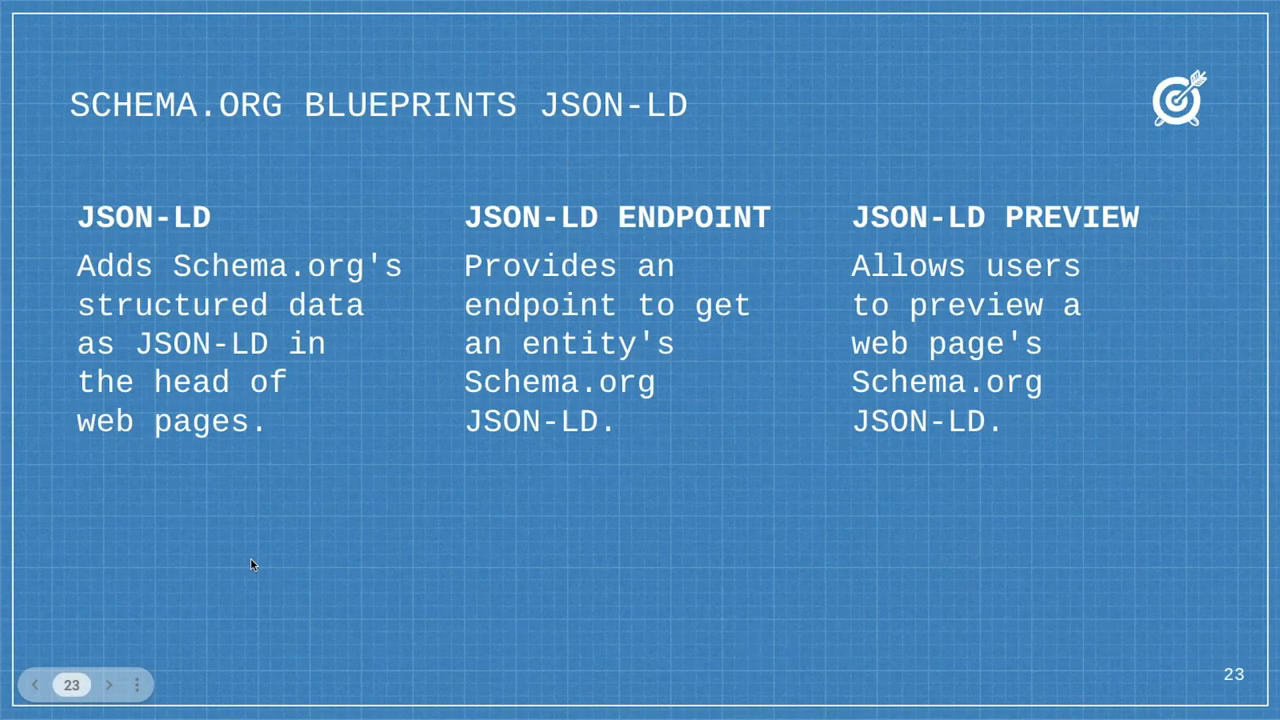
key("Left")
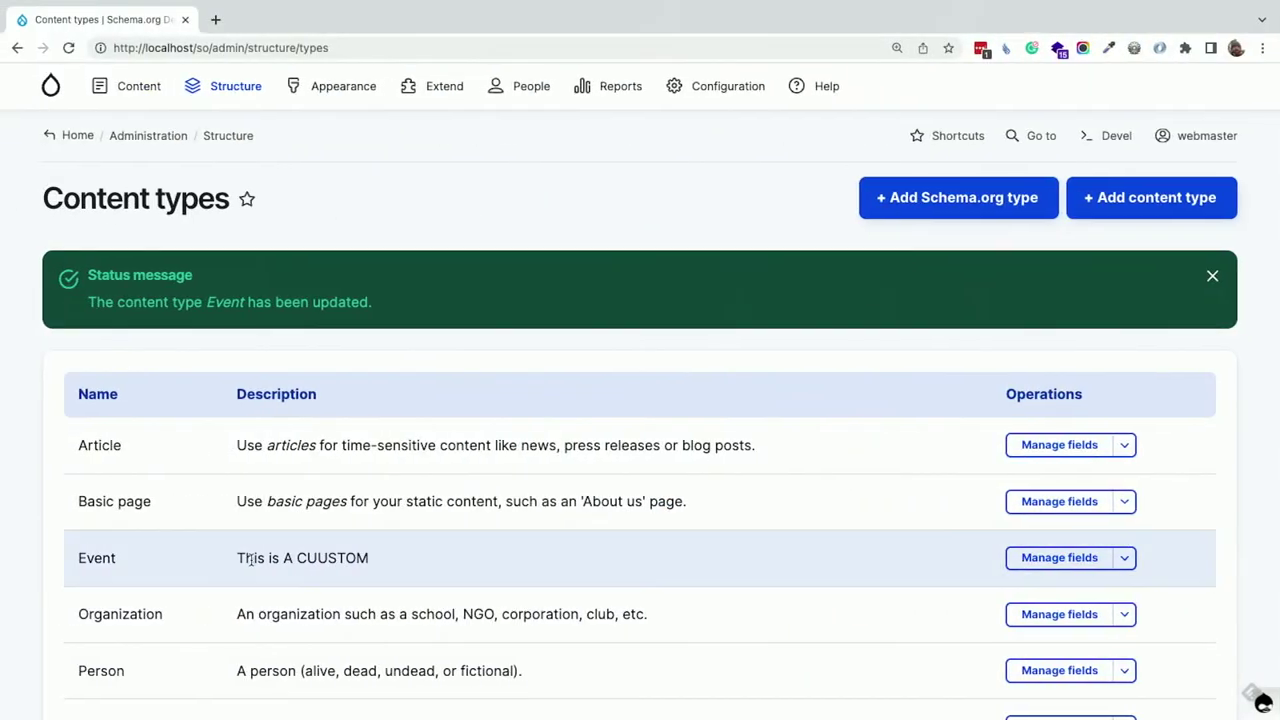
- Open the node "Event - Consectetuer Jugis Luctus" from the content list and go to its event information
left_click(134, 82)
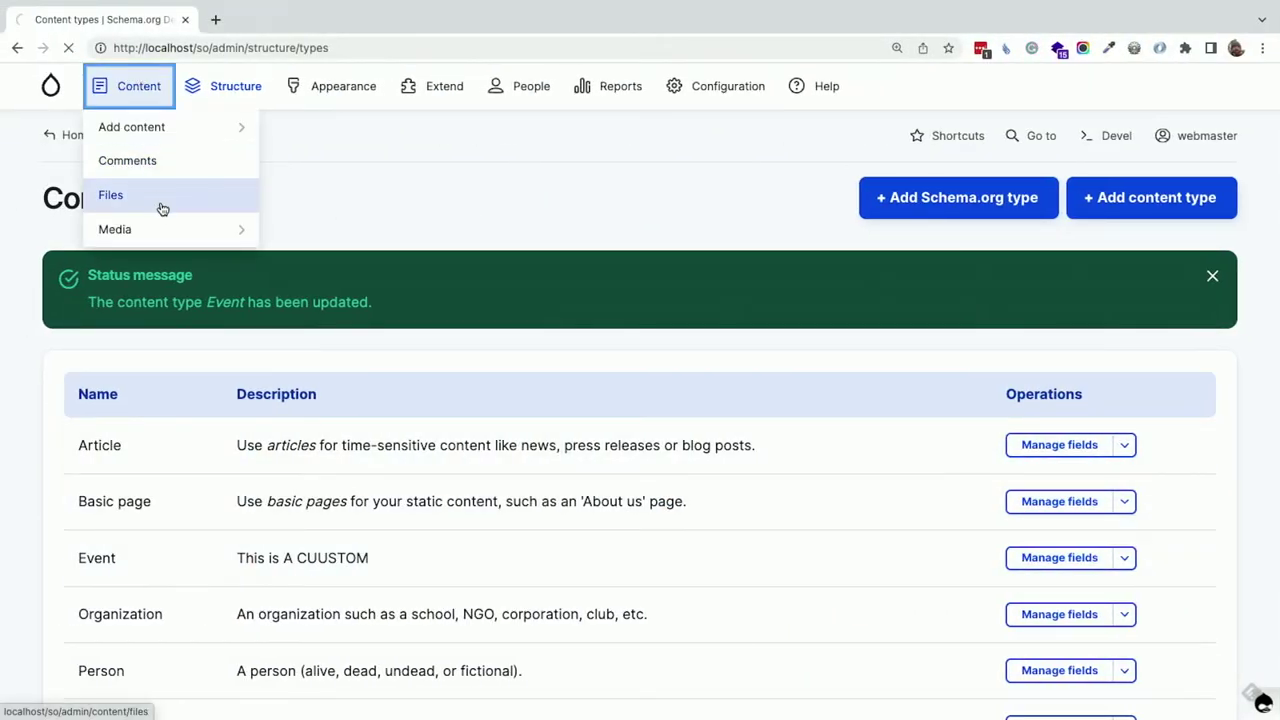
scroll(225, 384, "down", 2)
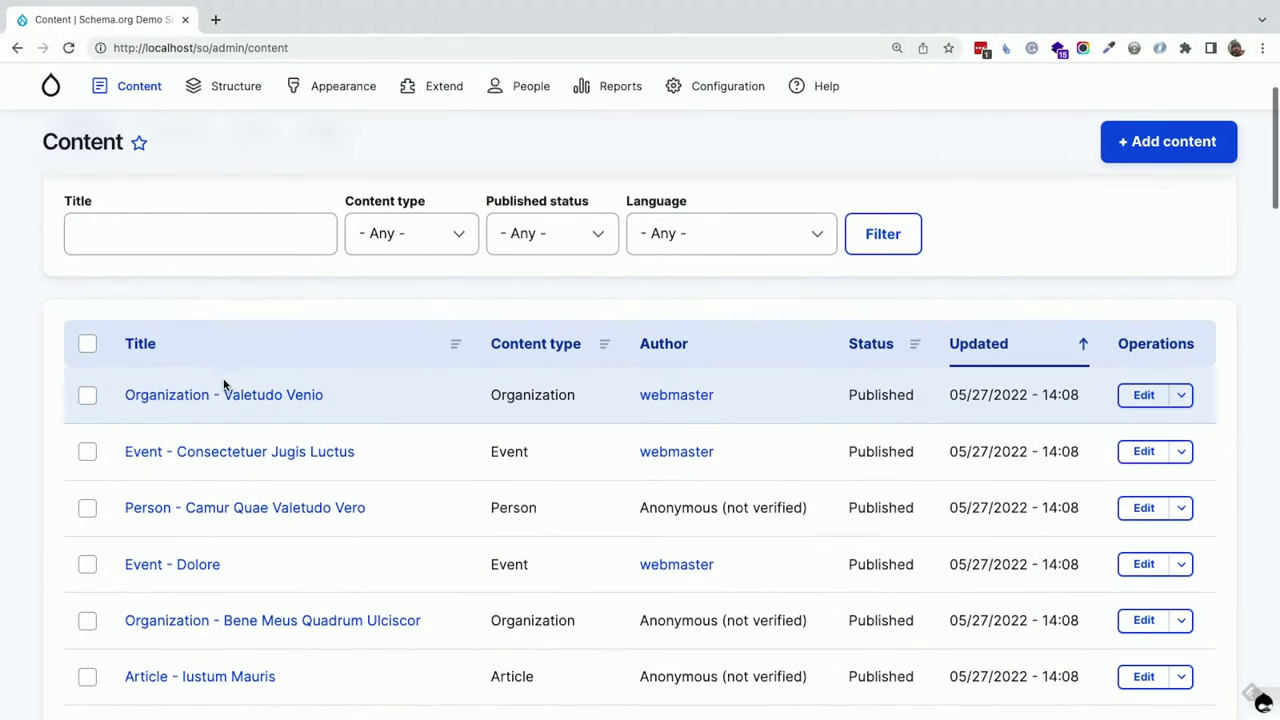
left_click(224, 452)
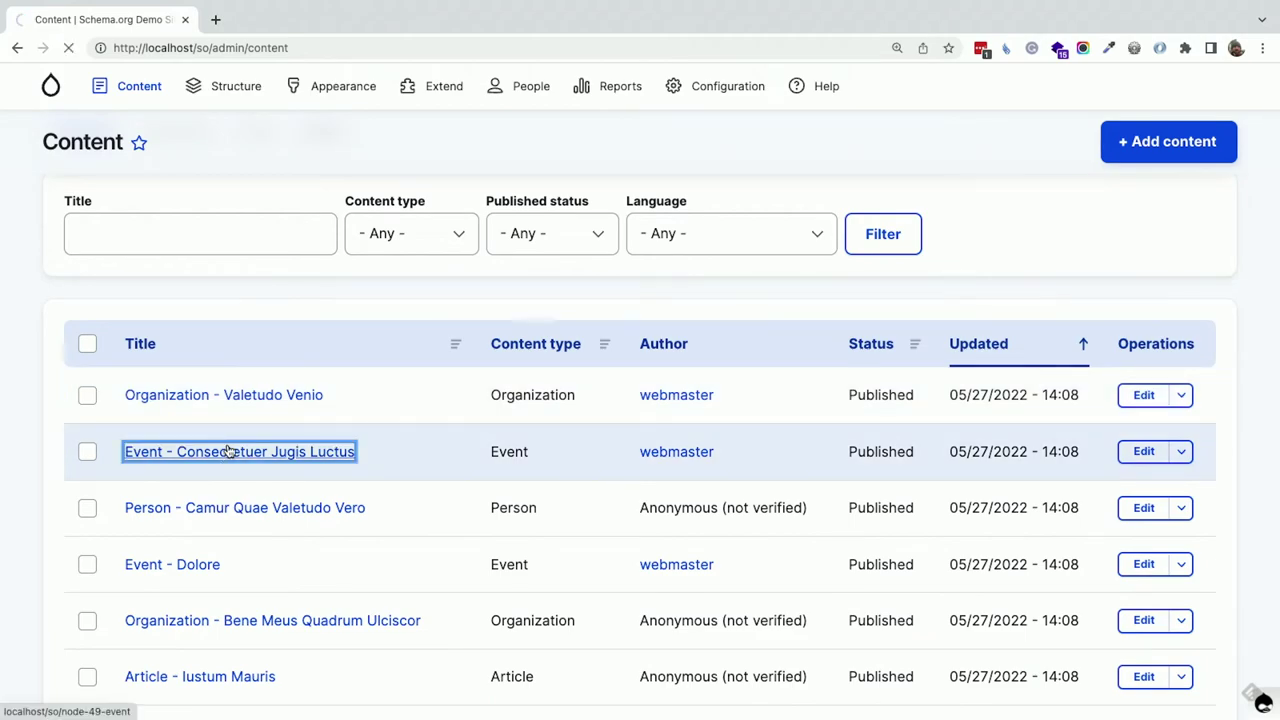
scroll(228, 451, "down", 15)
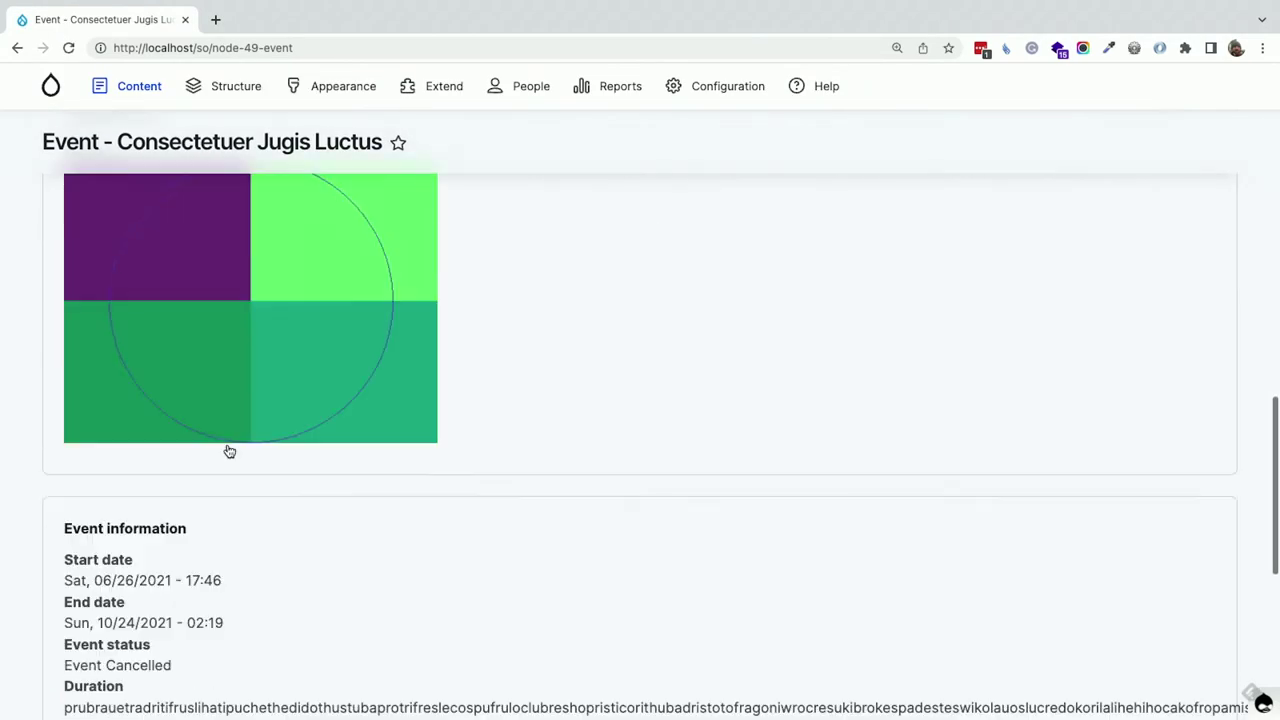
scroll(121, 271, "up", 3)
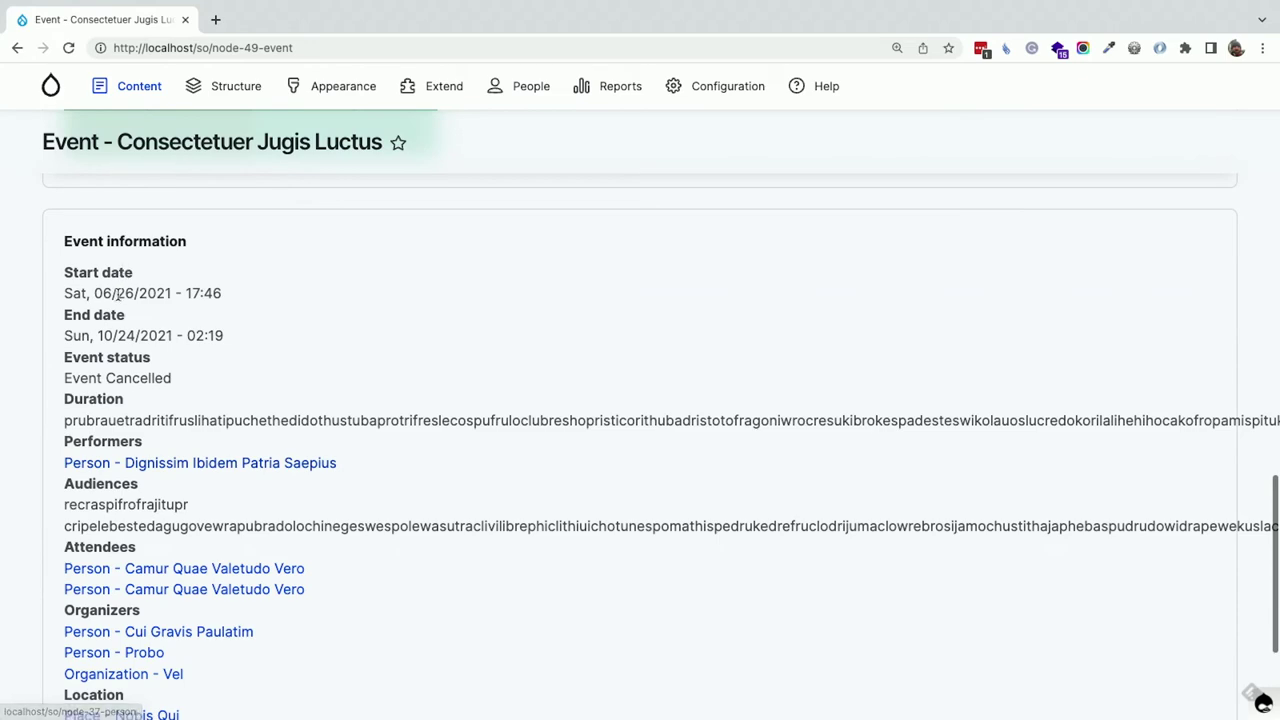
- Inspect the HTML markup of the event's start date in the developer tools, then close them
right_click(114, 293)
key("Escape")
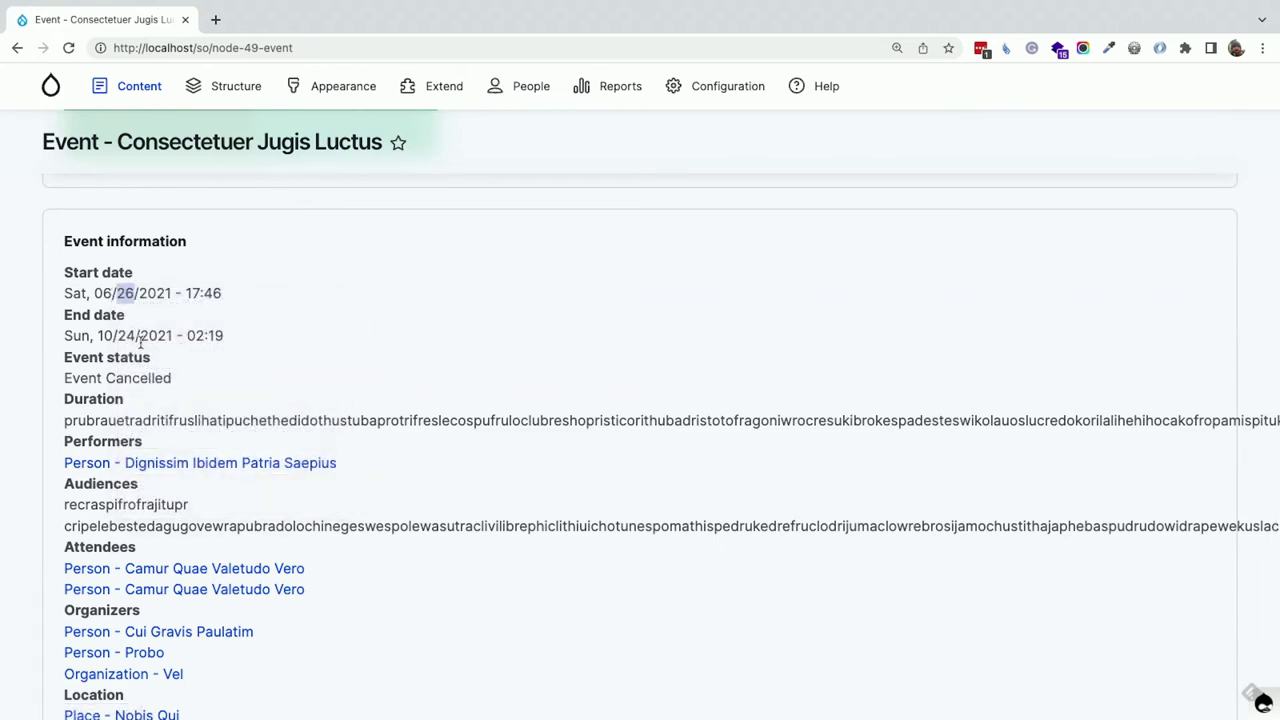
right_click(141, 289)
left_click(192, 459)
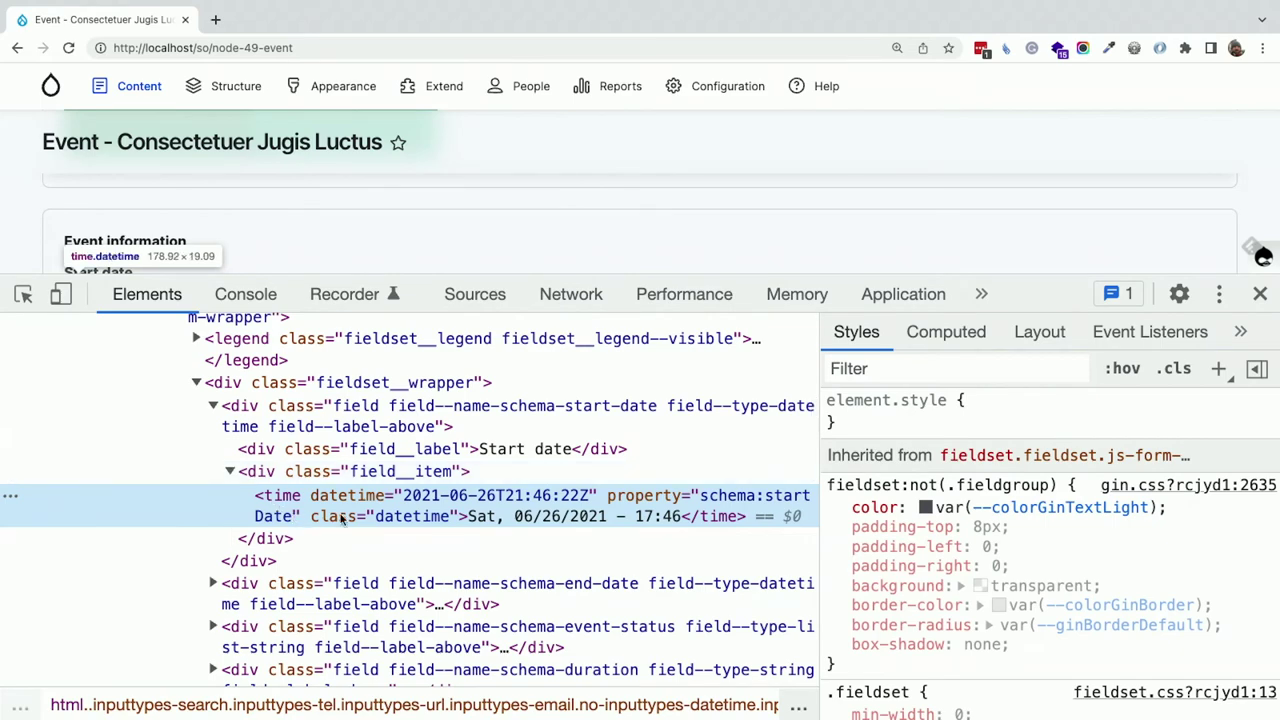
left_click(1258, 298)
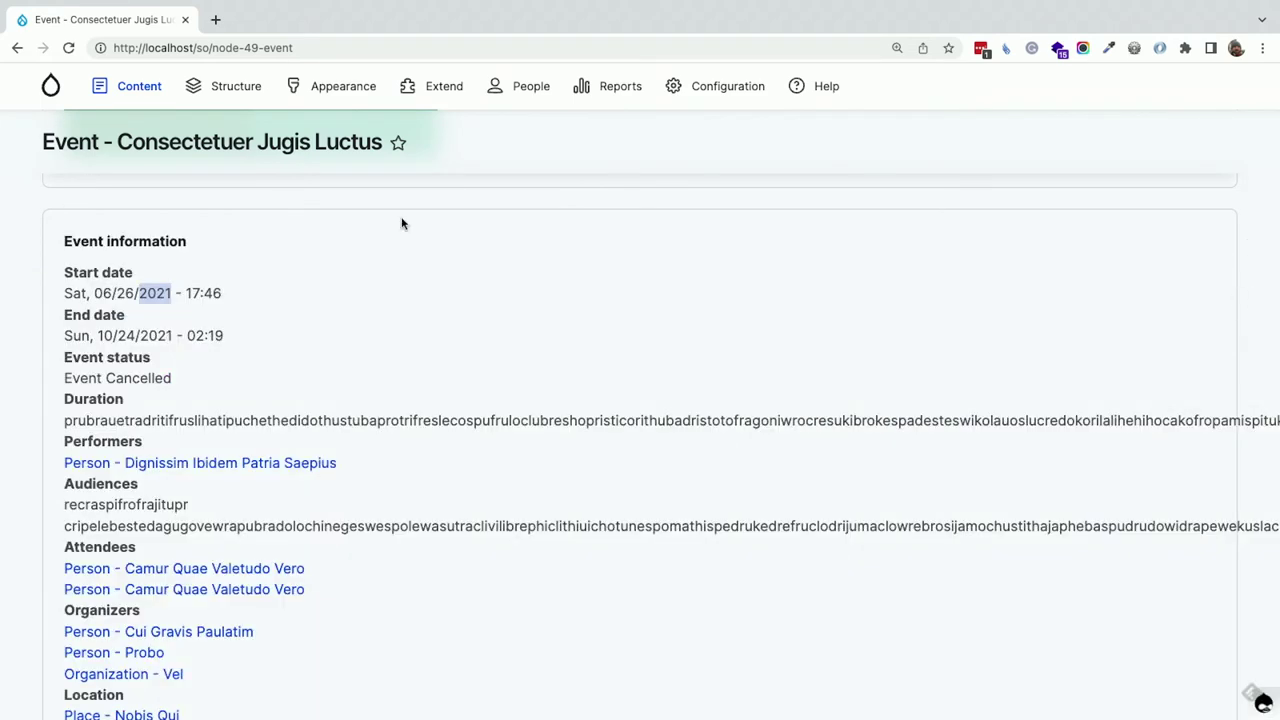
- Open the Schema.org mappings page and look over the mapped entity types and their JSON:API paths
mouse_move(212, 91)
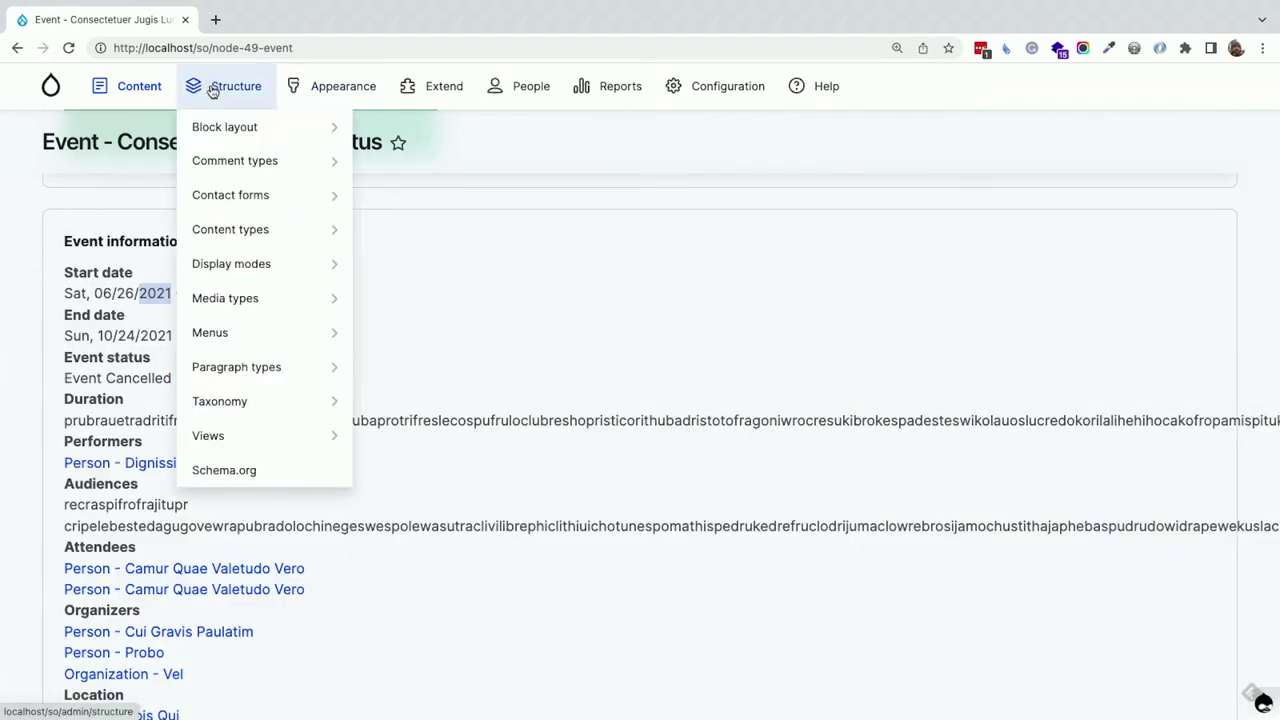
left_click(229, 468)
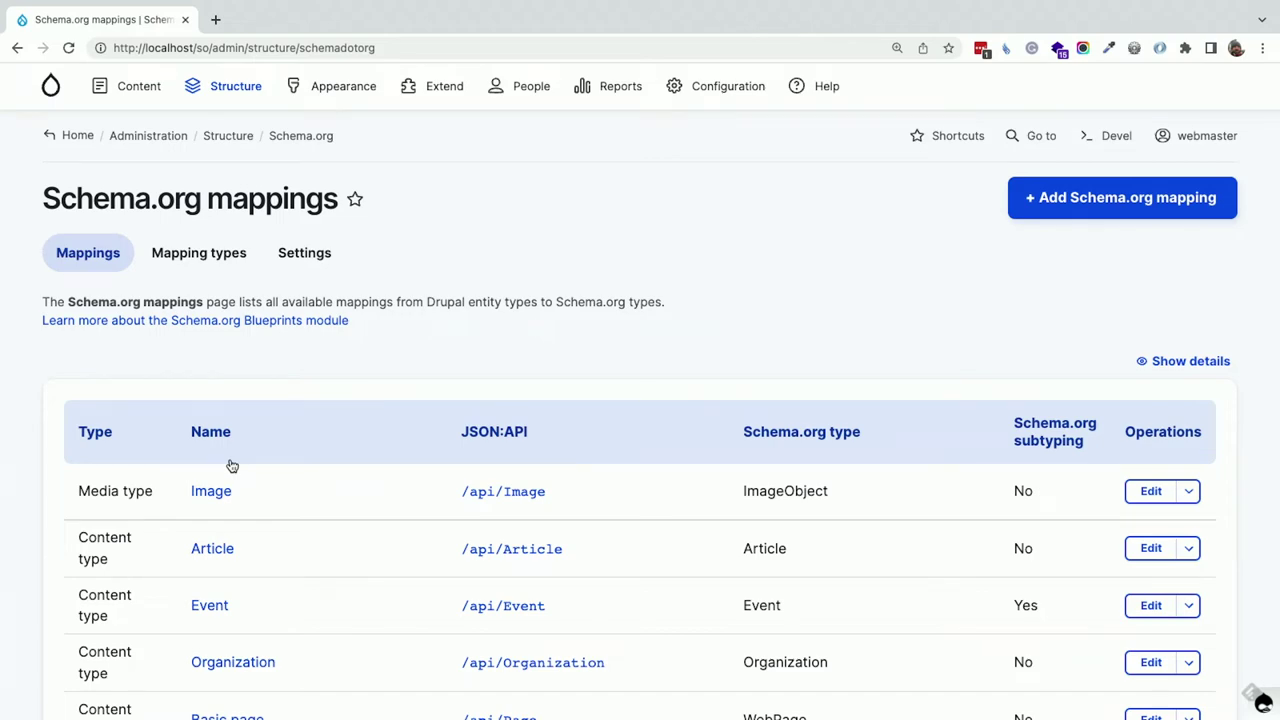
scroll(231, 466, "down", 2)
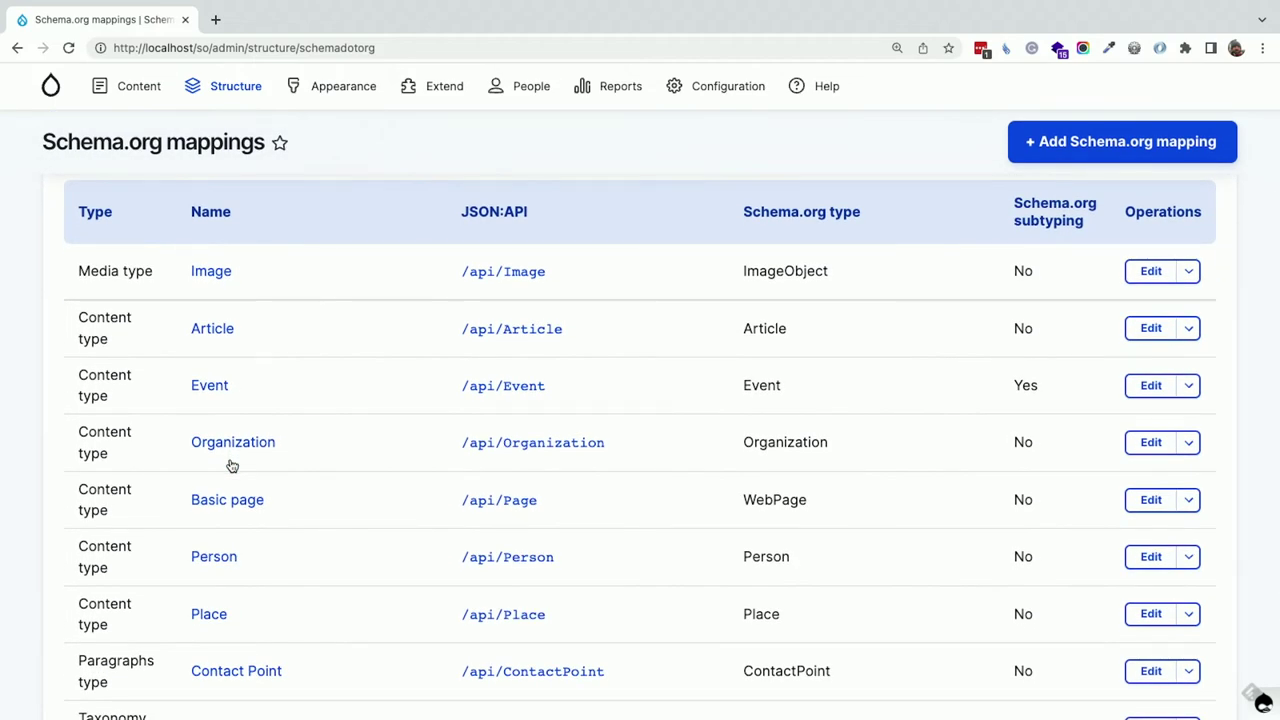
scroll(231, 466, "down", 1)
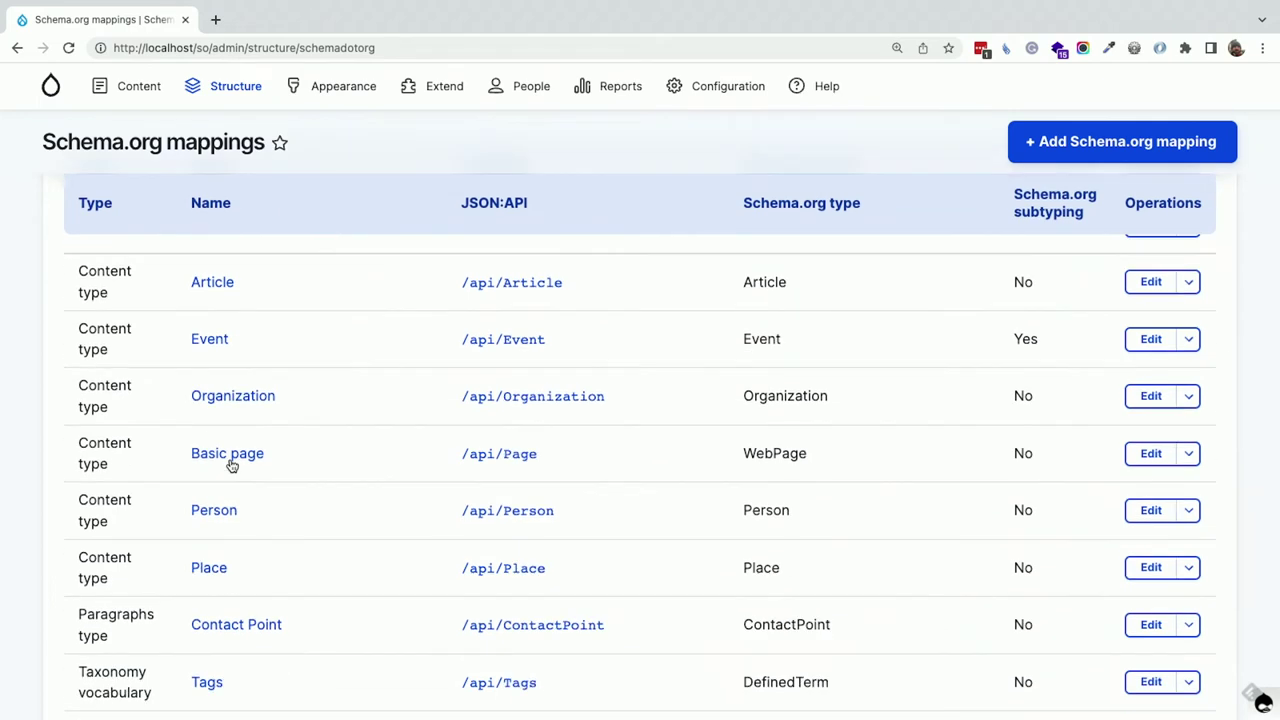
scroll(570, 427, "up", 2)
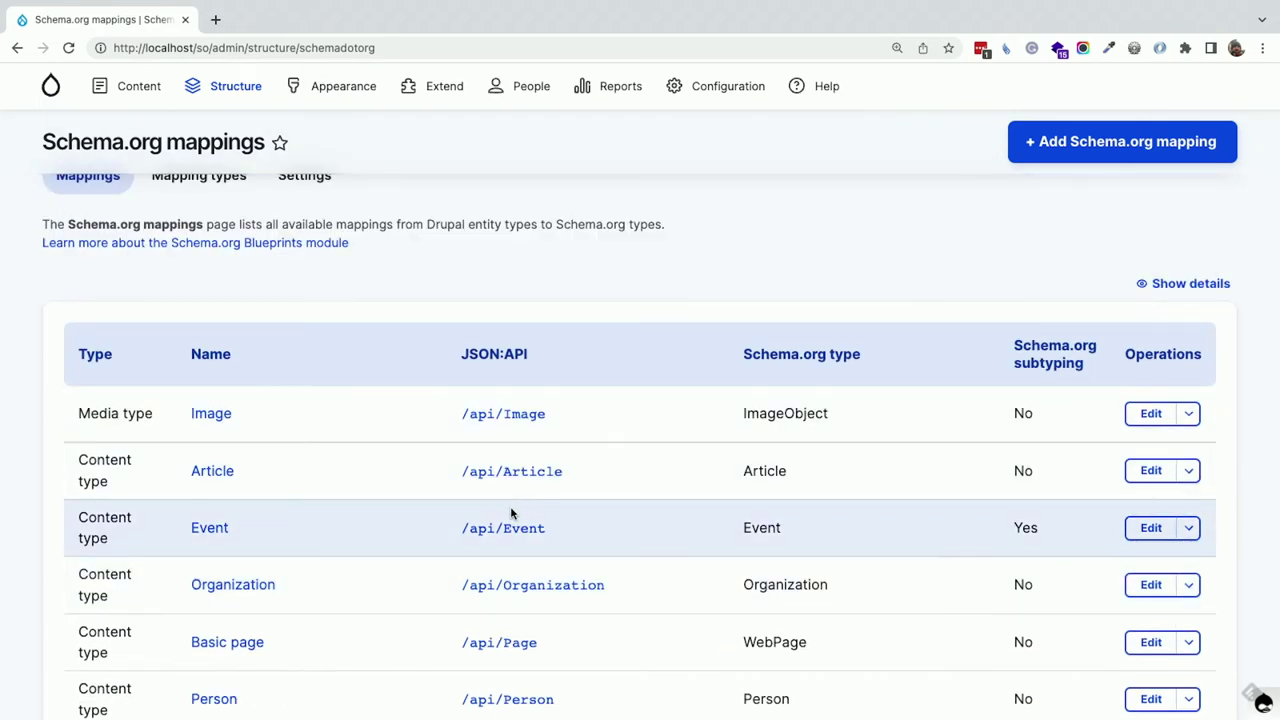
- Open the /api/Event JSON:API output, collapse the first event's description and audience, examine its attributes, and return to the mappings
left_click(512, 529)
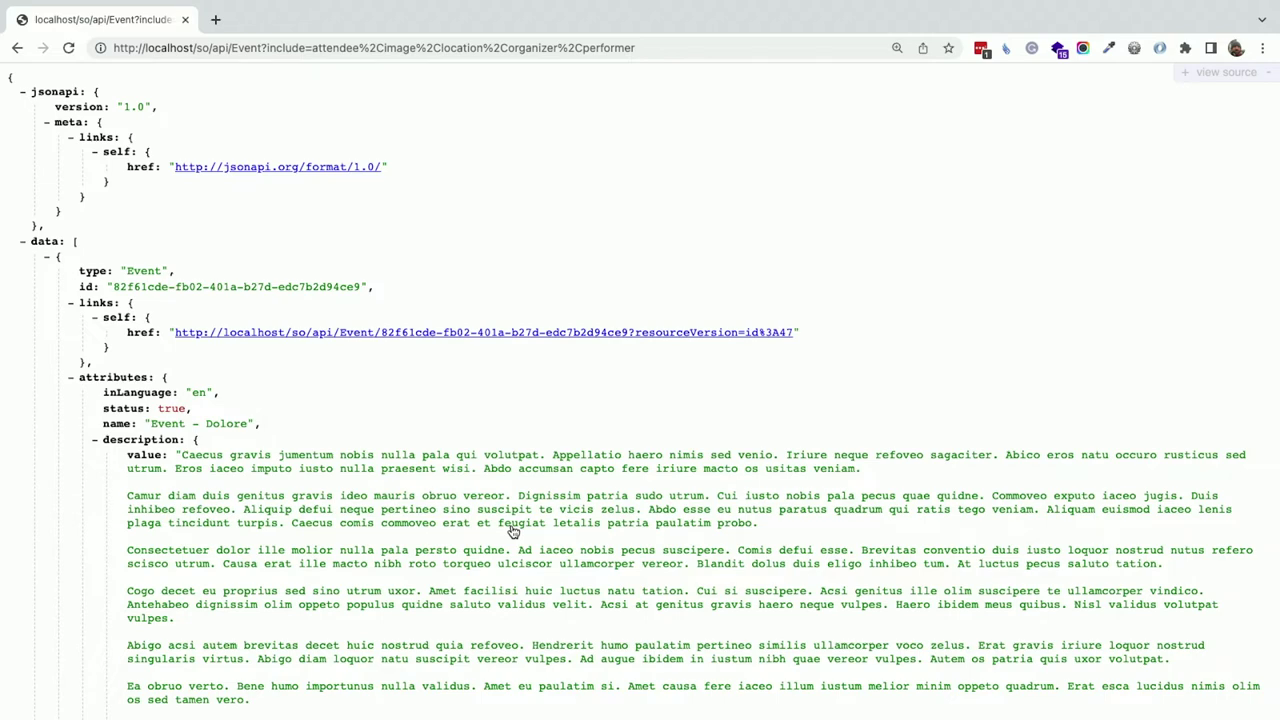
scroll(512, 531, "down", 2)
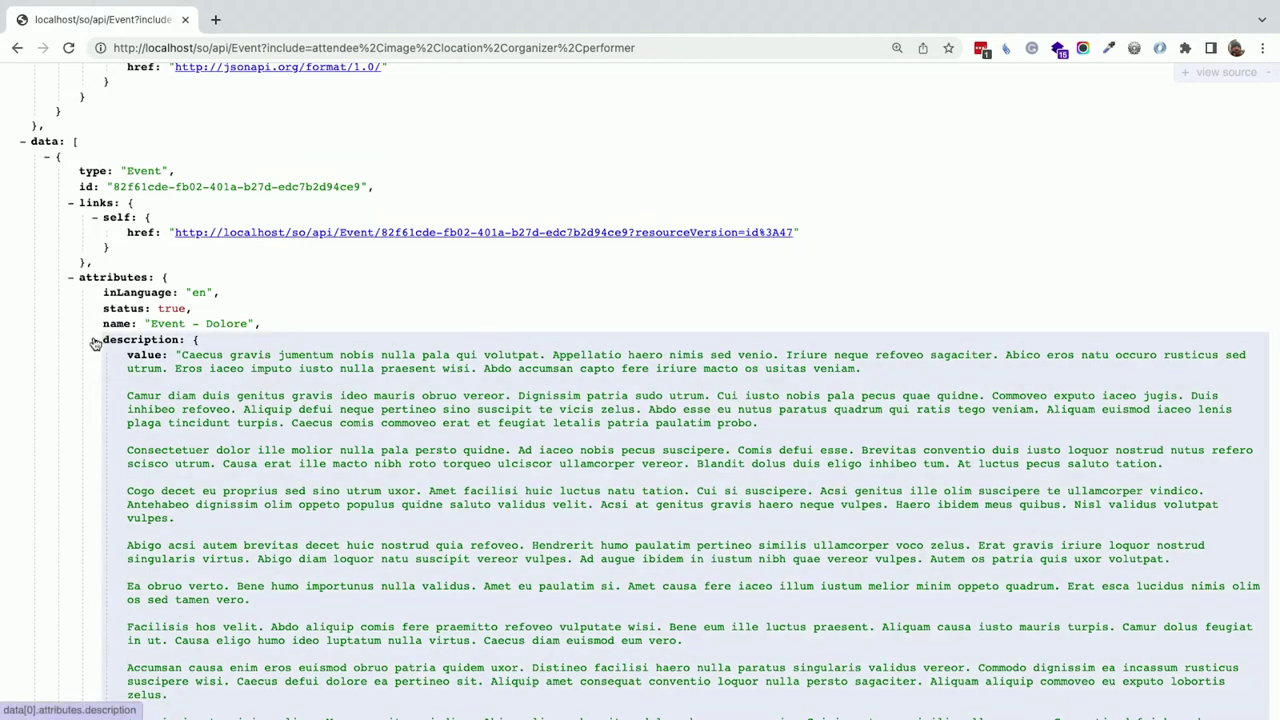
left_click(95, 343)
scroll(95, 343, "down", 2)
left_click(95, 265)
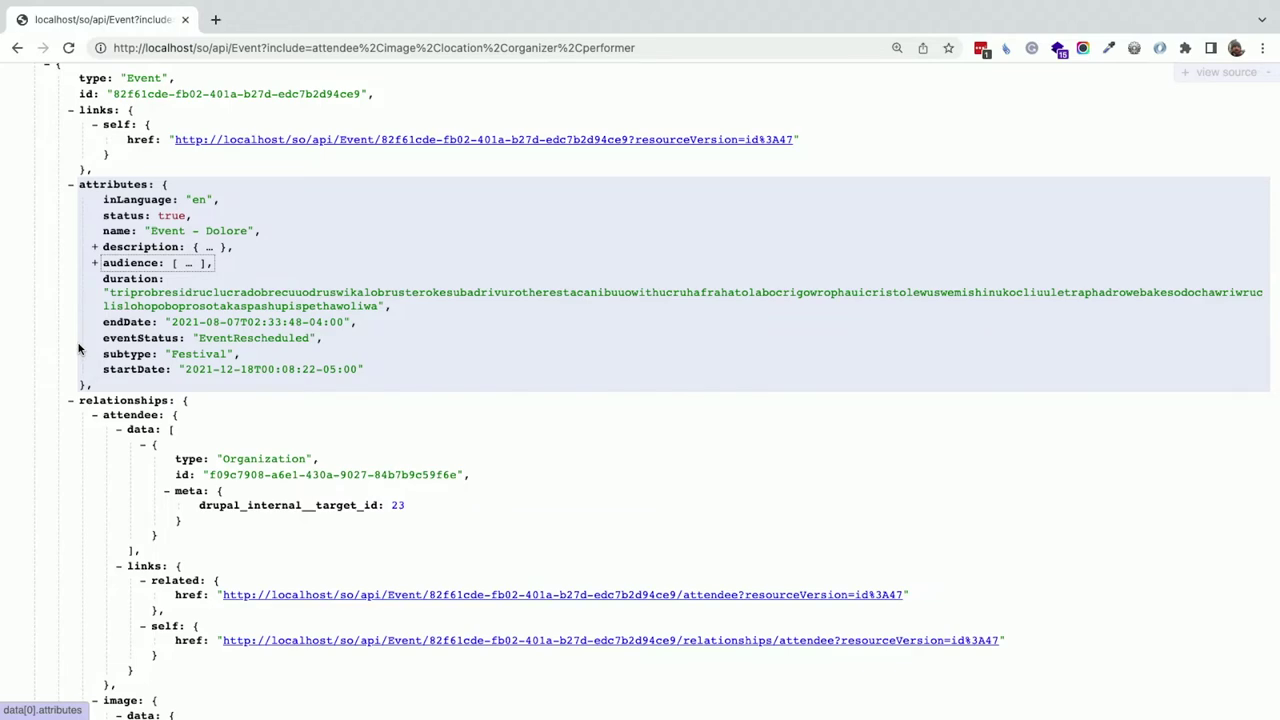
key("alt+Left")
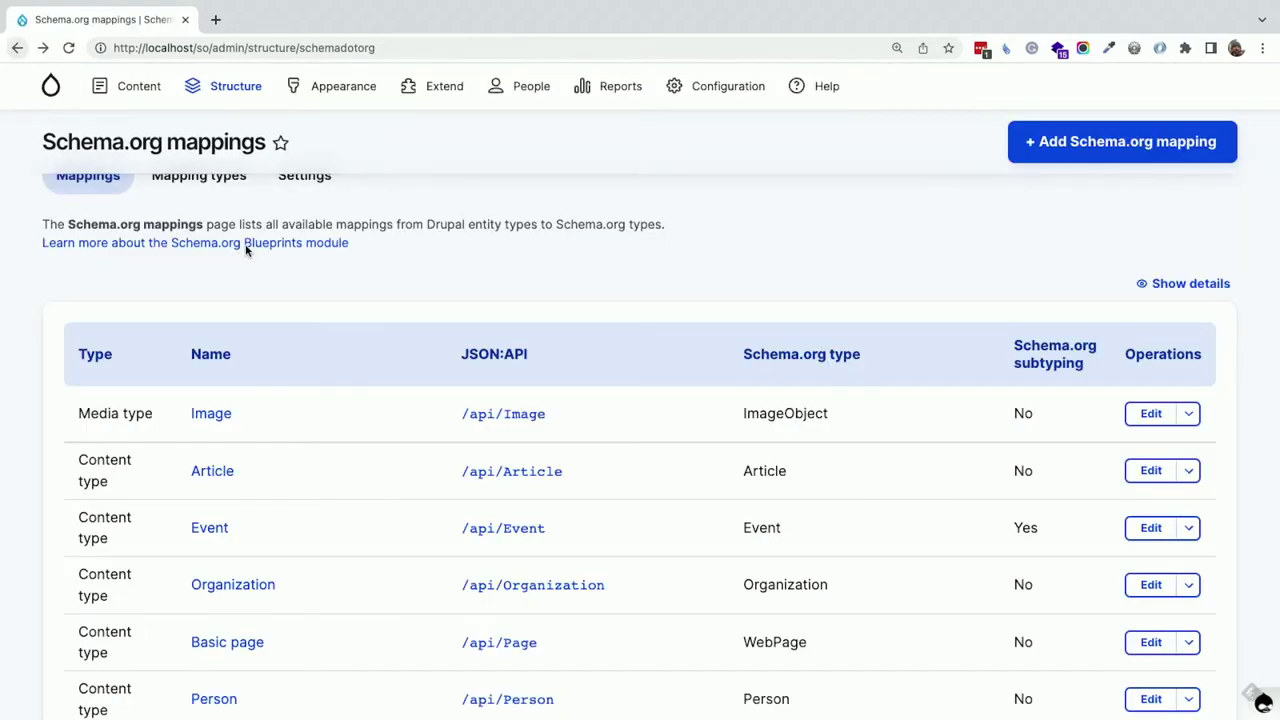
key("ctrl+Right")
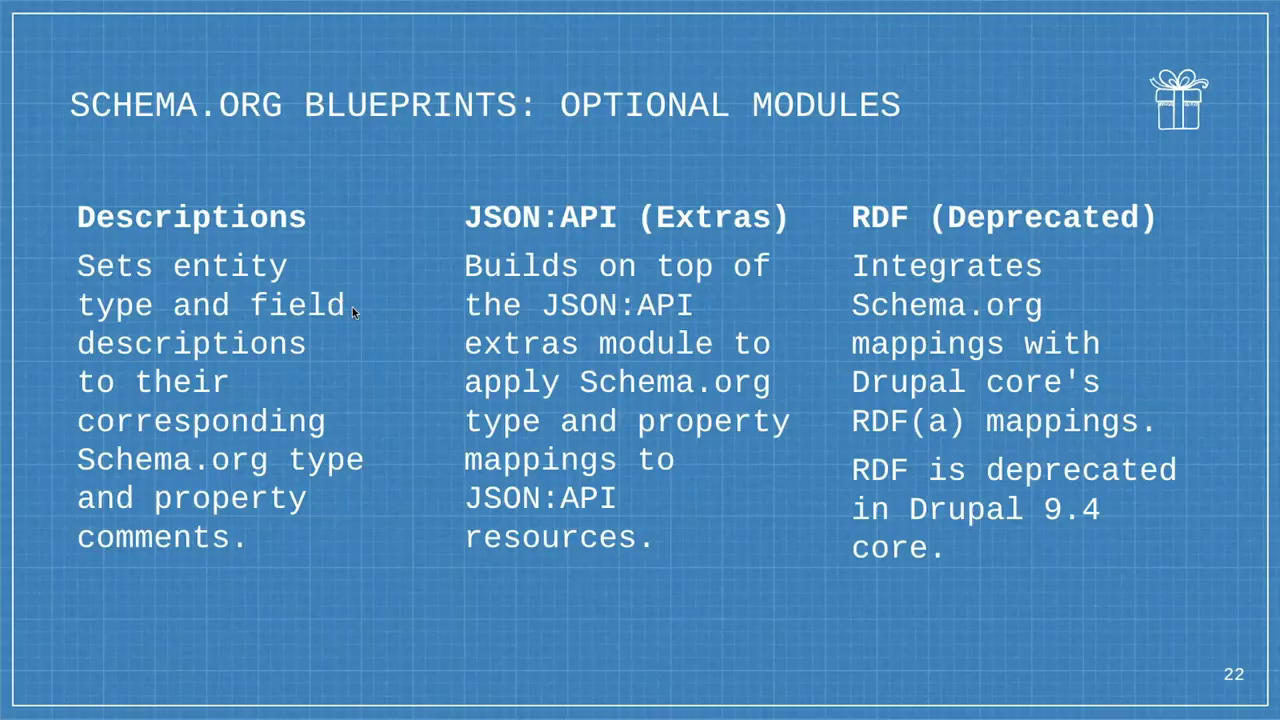
key("Right")
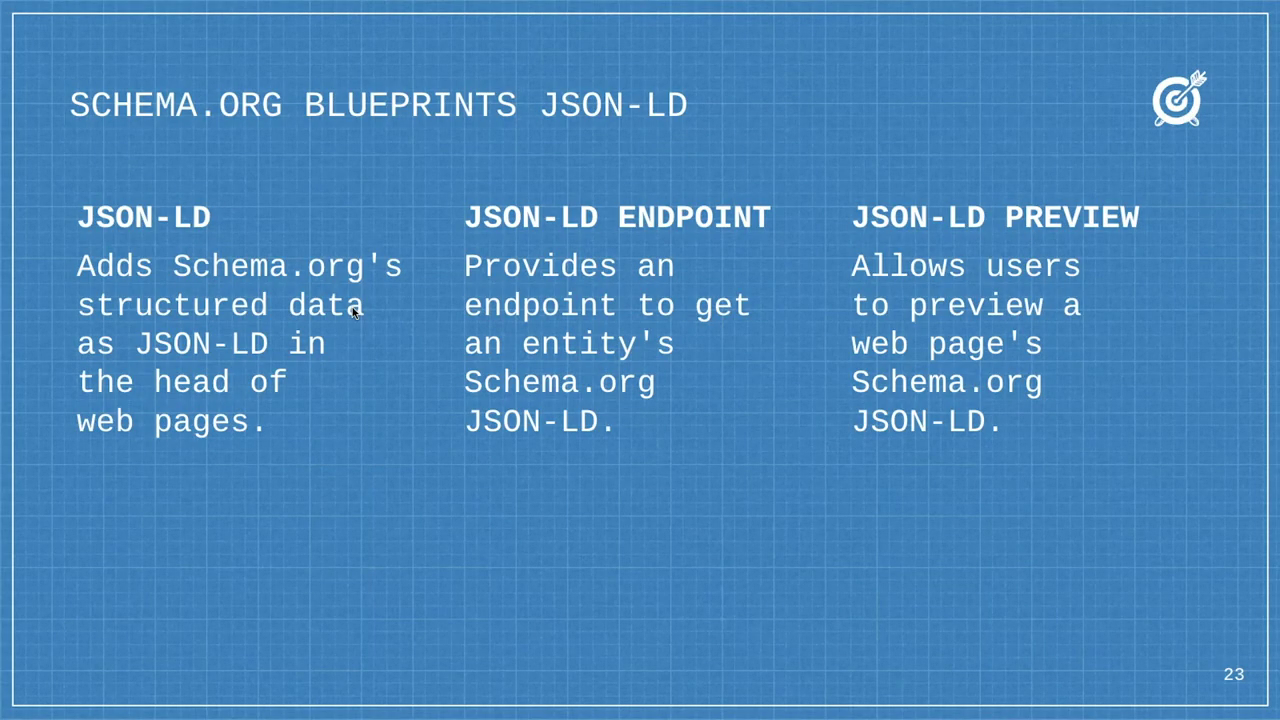
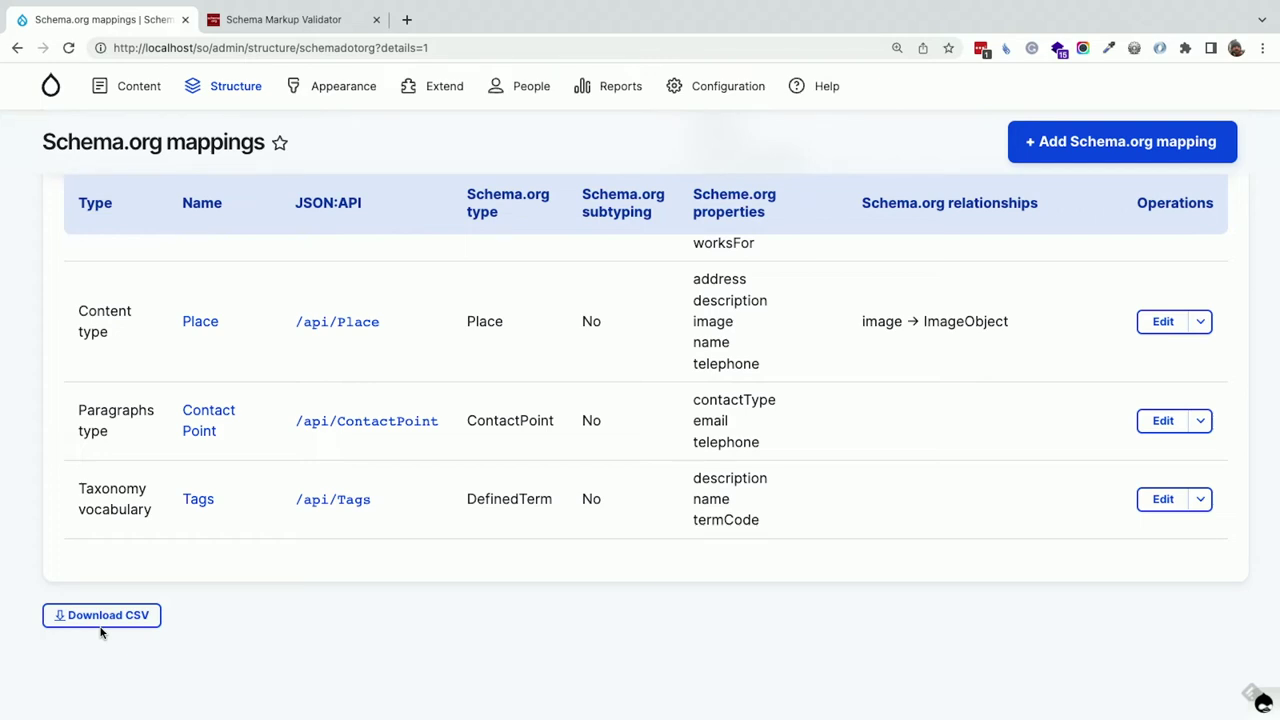
- Open the Schema.org mapping types page, show the details, look over the default settings, and hide the details again
scroll(100, 632, "up", 10)
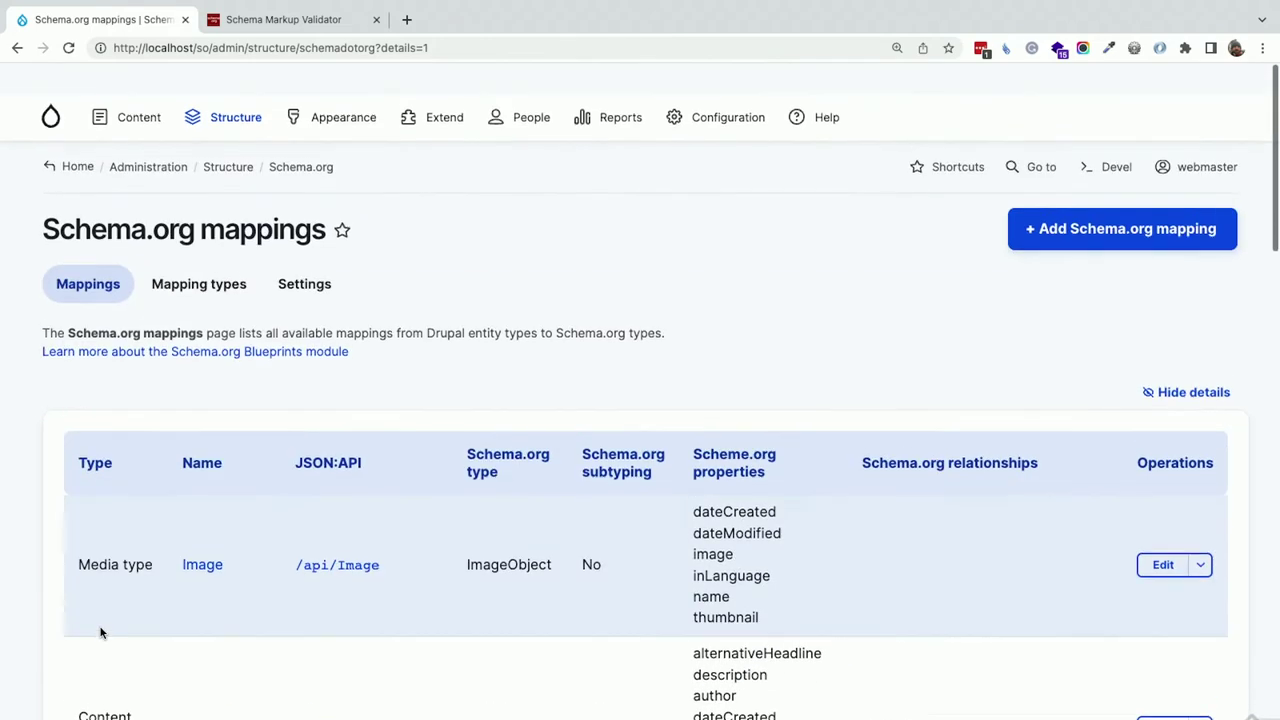
left_click(193, 258)
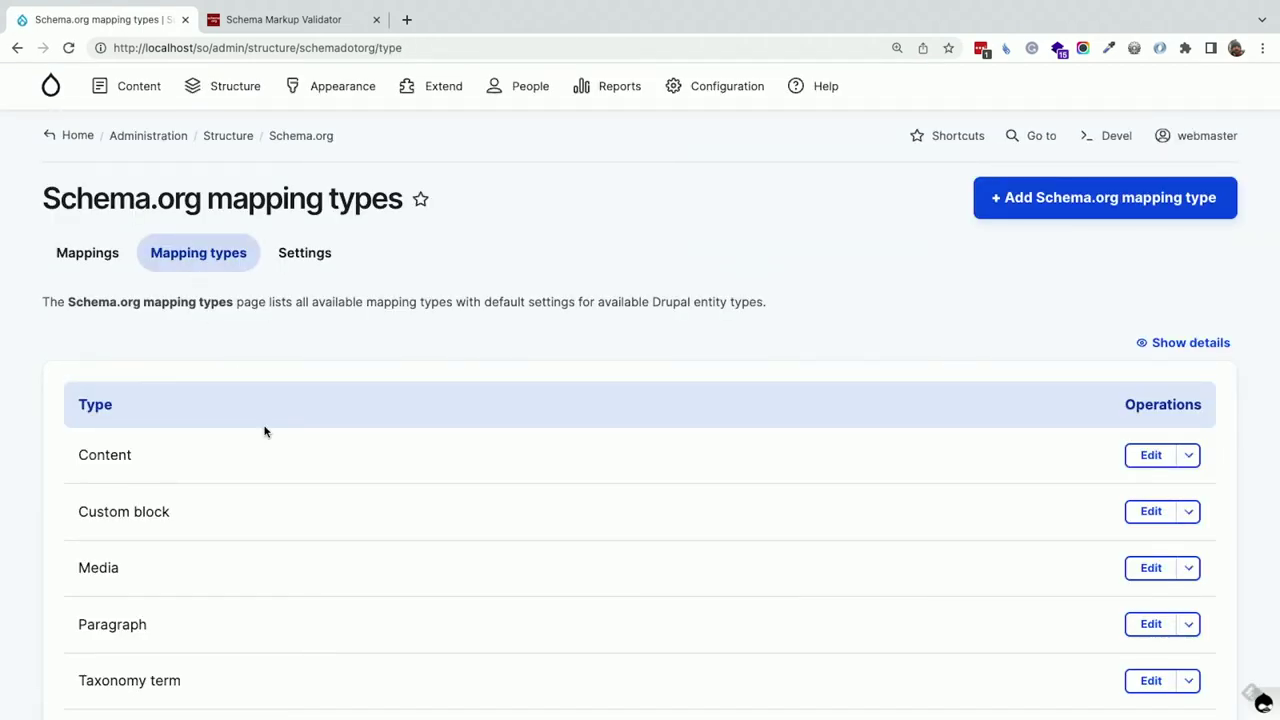
left_click(1208, 343)
scroll(591, 363, "down", 5)
scroll(591, 363, "right", 3)
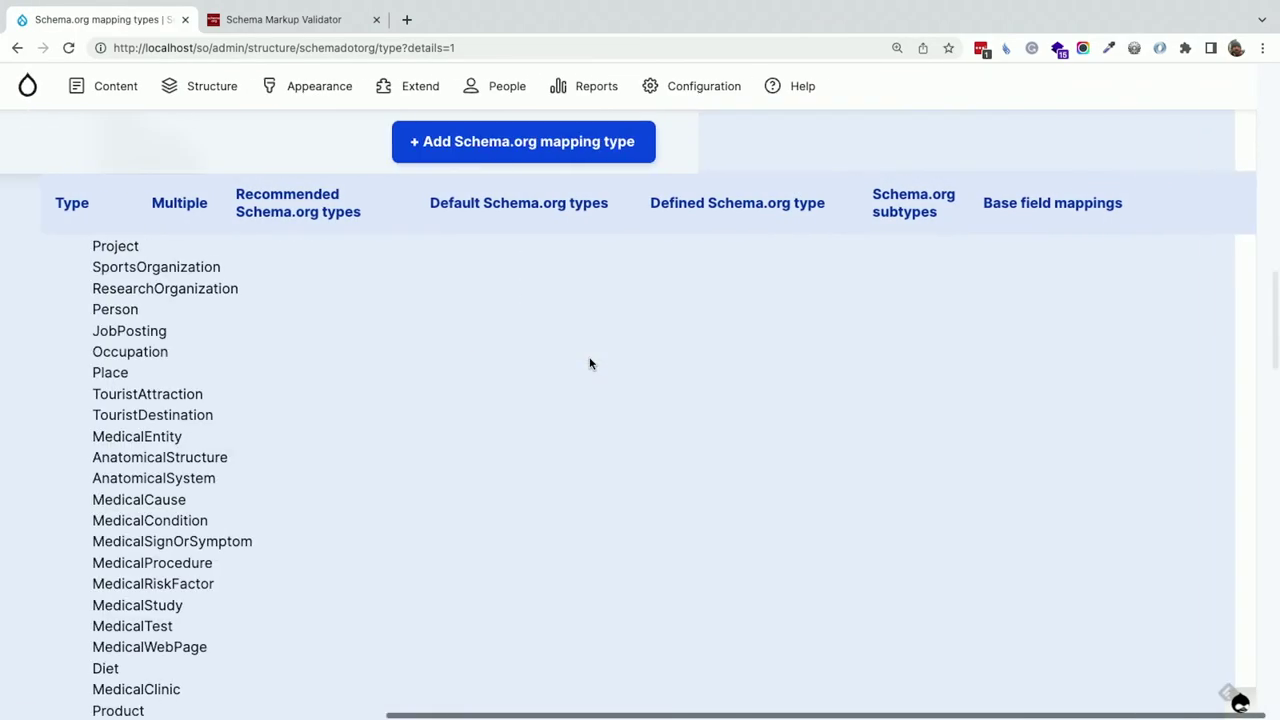
scroll(591, 363, "down", 10)
scroll(591, 363, "up", 15)
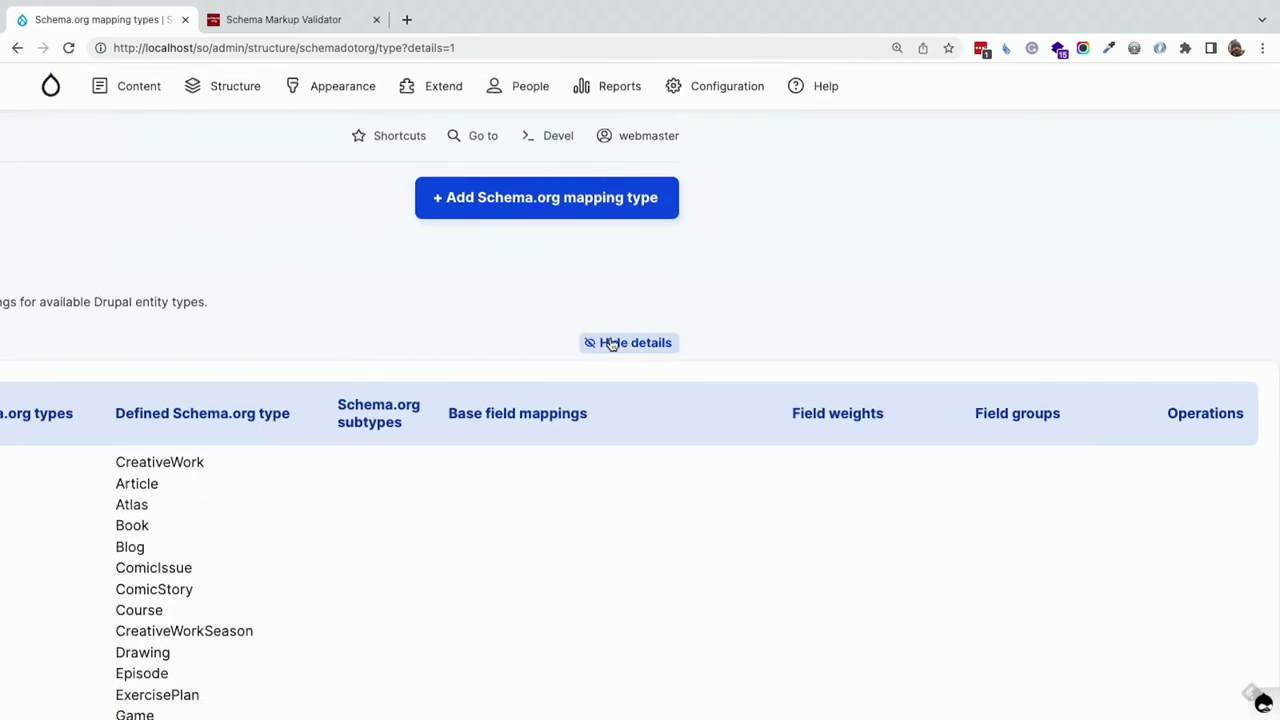
left_click(612, 341)
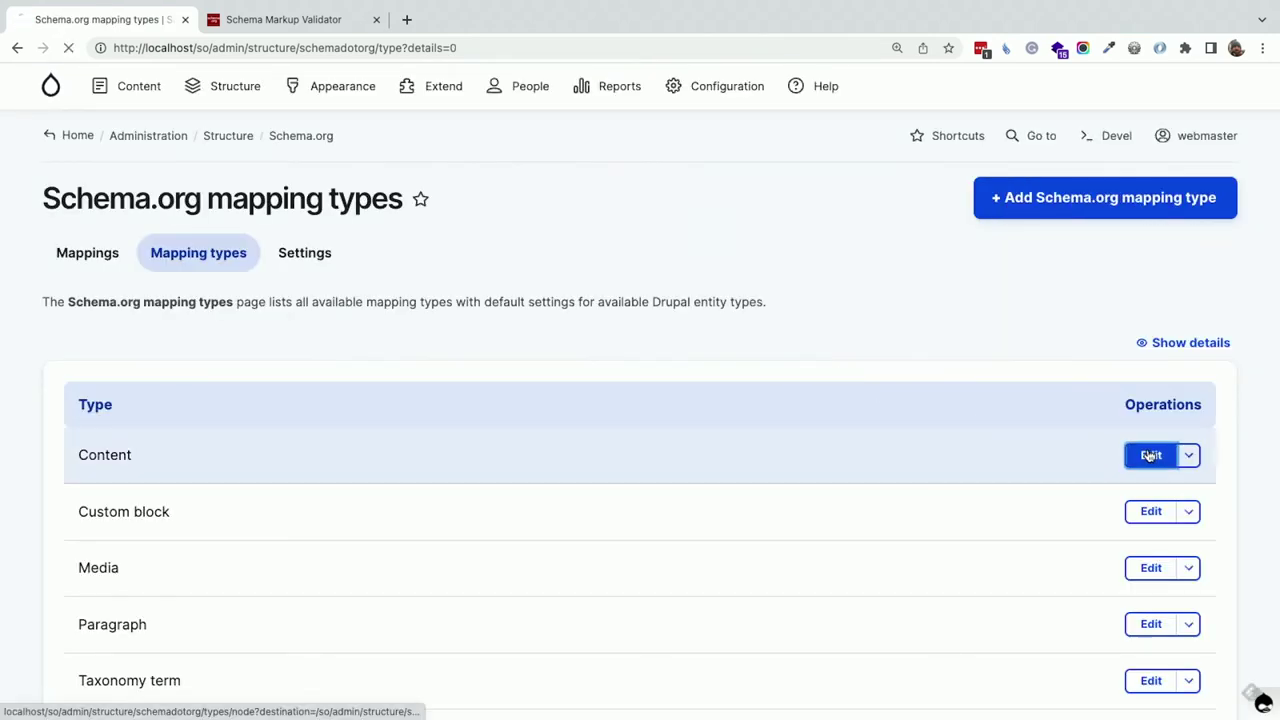
- Open the Content mapping type for editing and review its recommended and default Schema.org types
left_click(1151, 455)
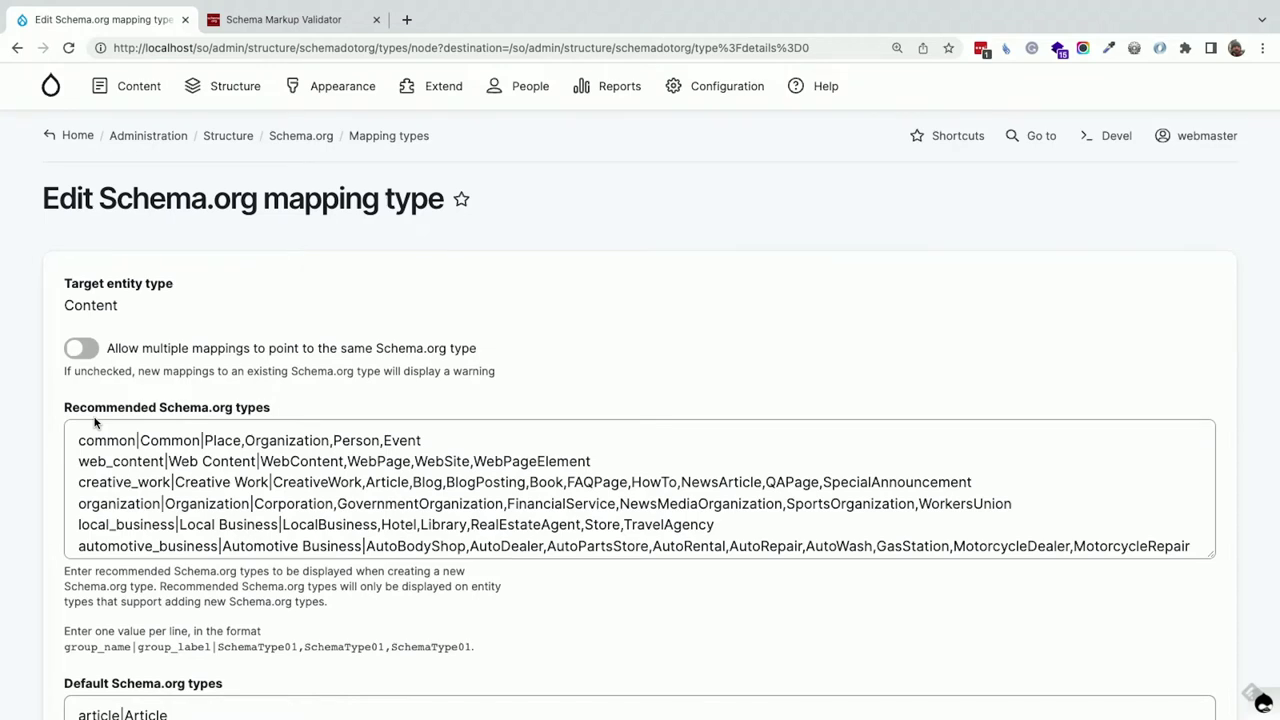
left_click(71, 456)
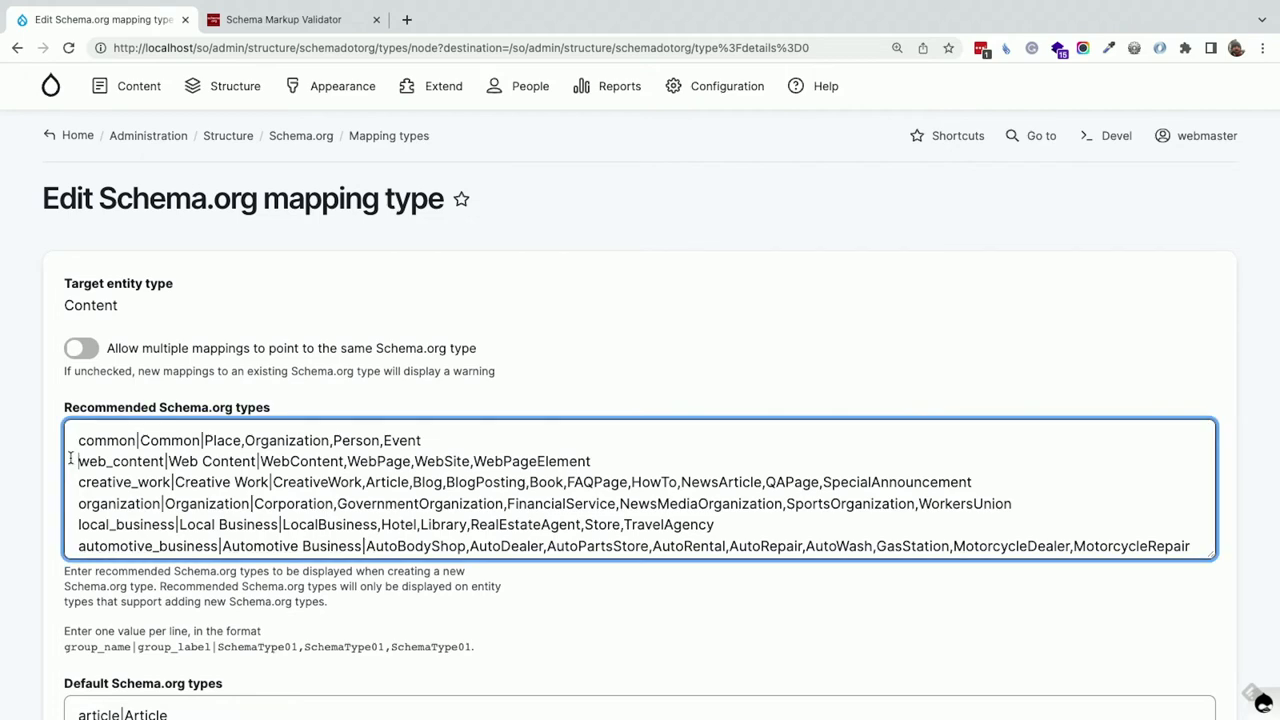
double_click(79, 441)
left_click_drag(176, 450, 460, 482)
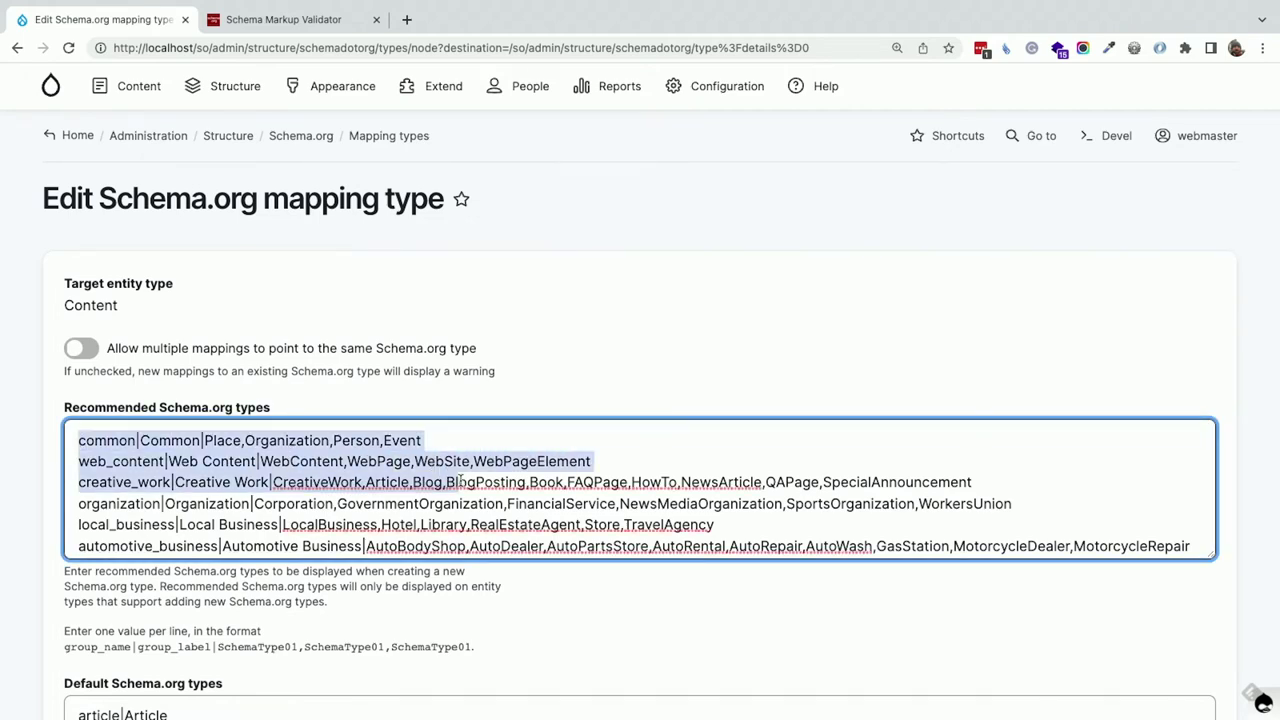
scroll(460, 482, "down", 6)
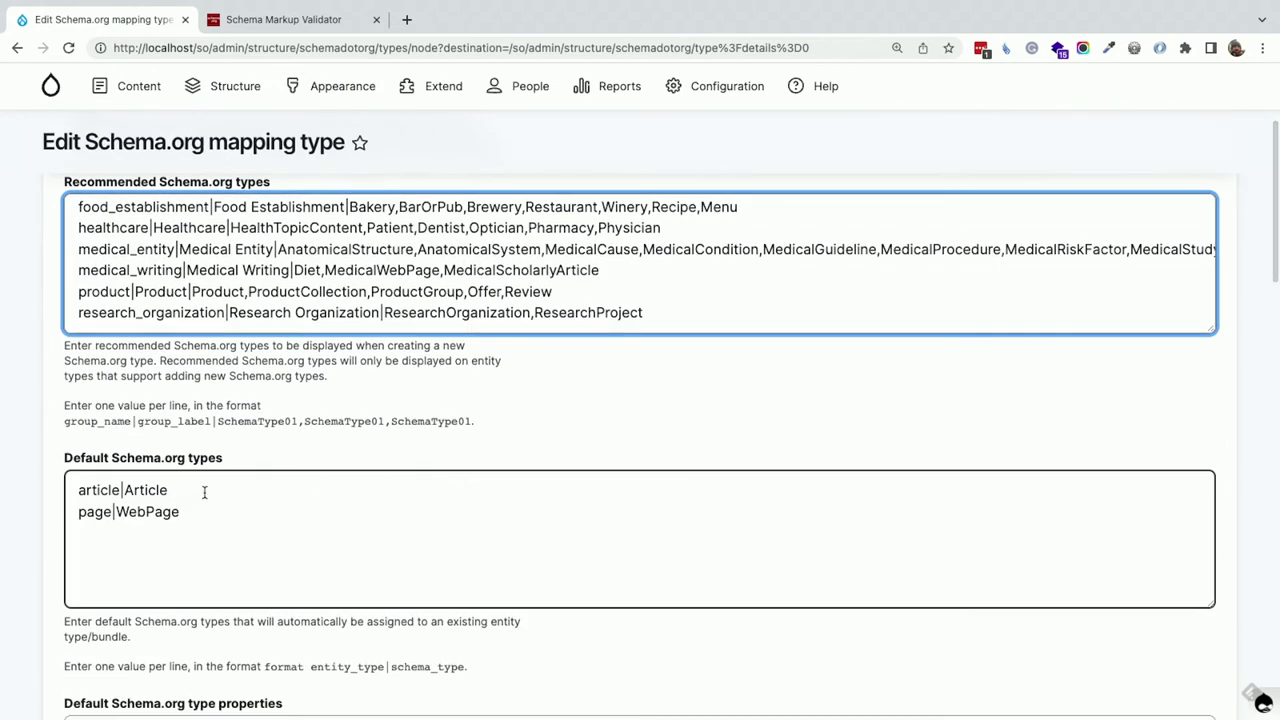
left_click_drag(204, 492, 78, 492)
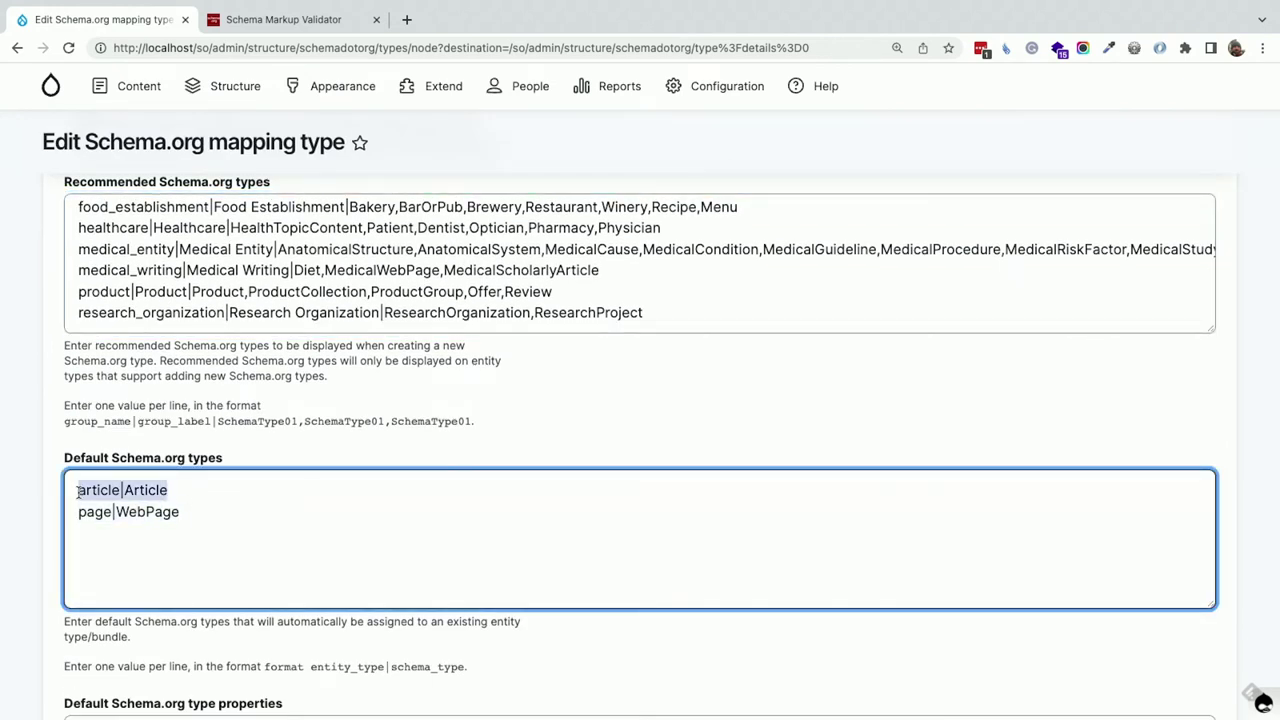
- Review the default Schema.org type properties of the Content mapping type, enlarging the text area to read more entries
scroll(78, 492, "down", 3)
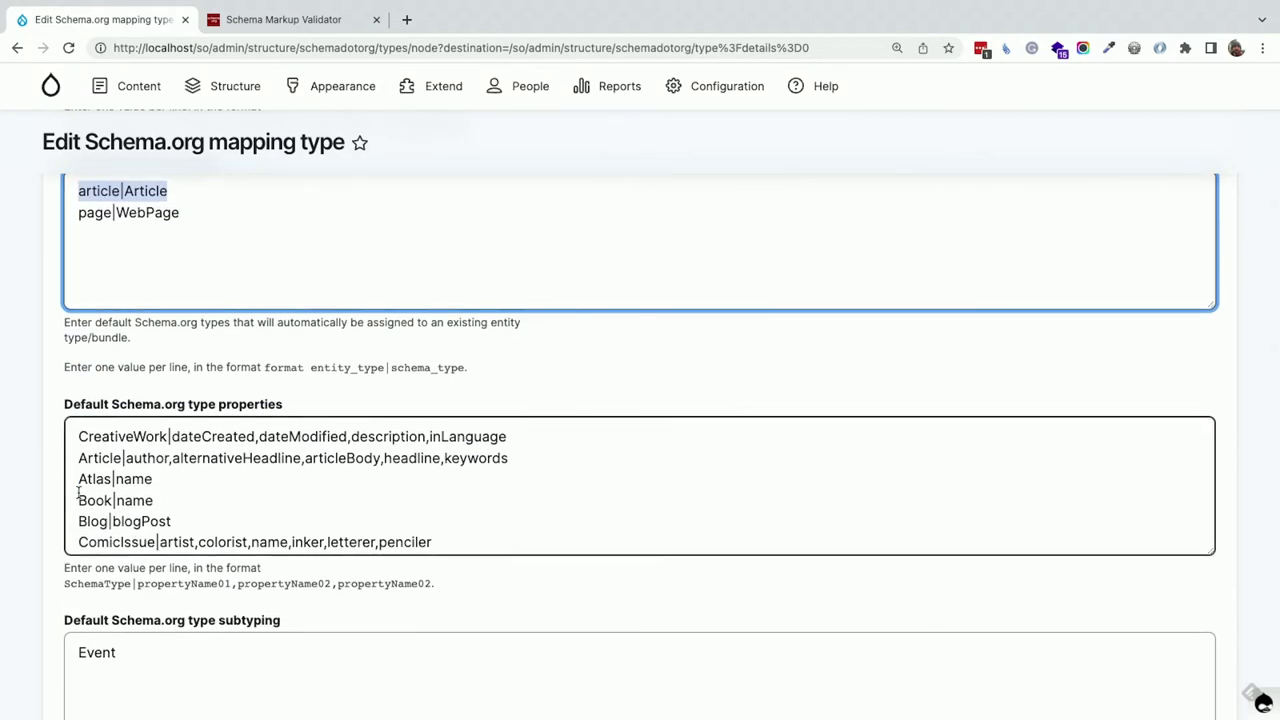
left_click_drag(79, 428, 196, 527)
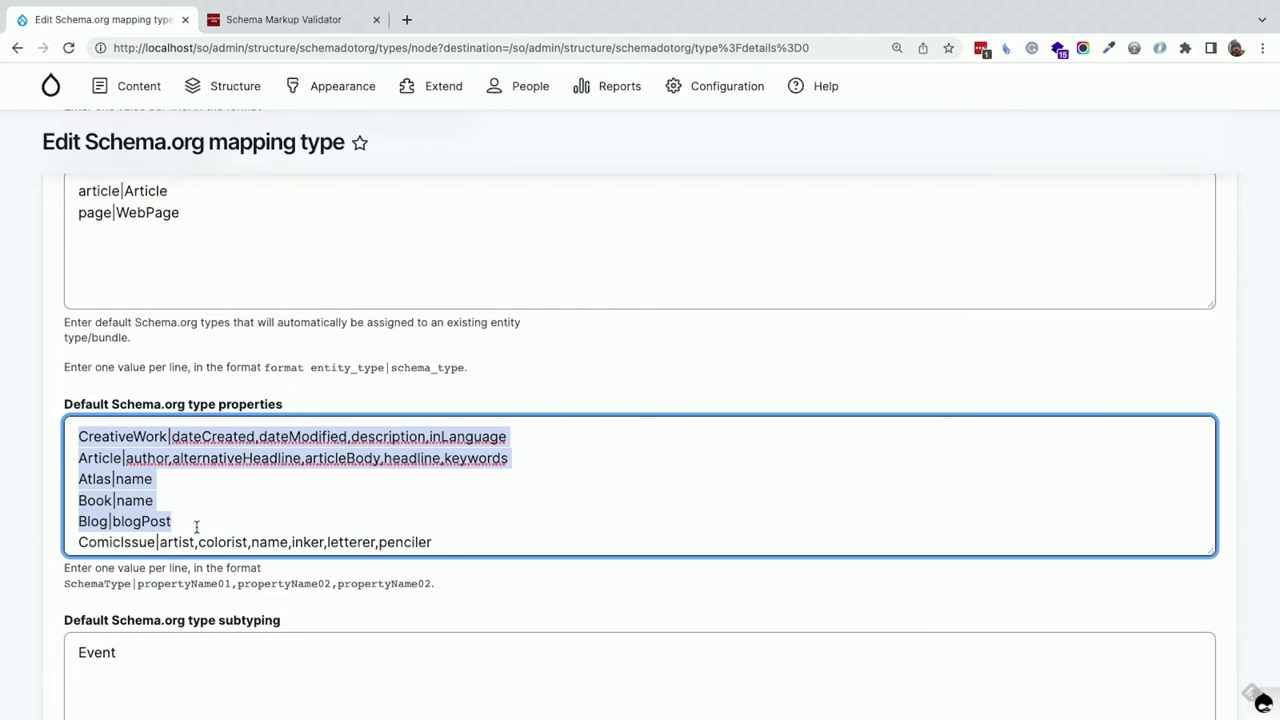
scroll(196, 527, "down", 4)
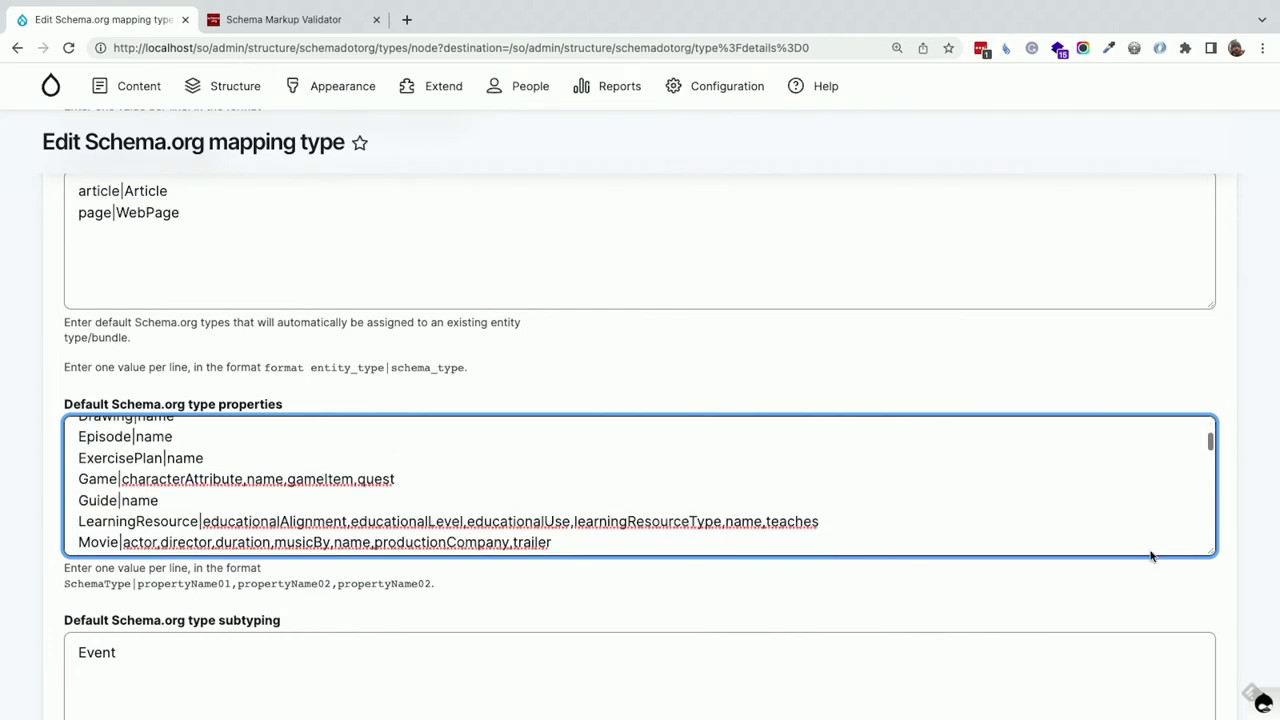
left_click_drag(1208, 550, 1152, 716)
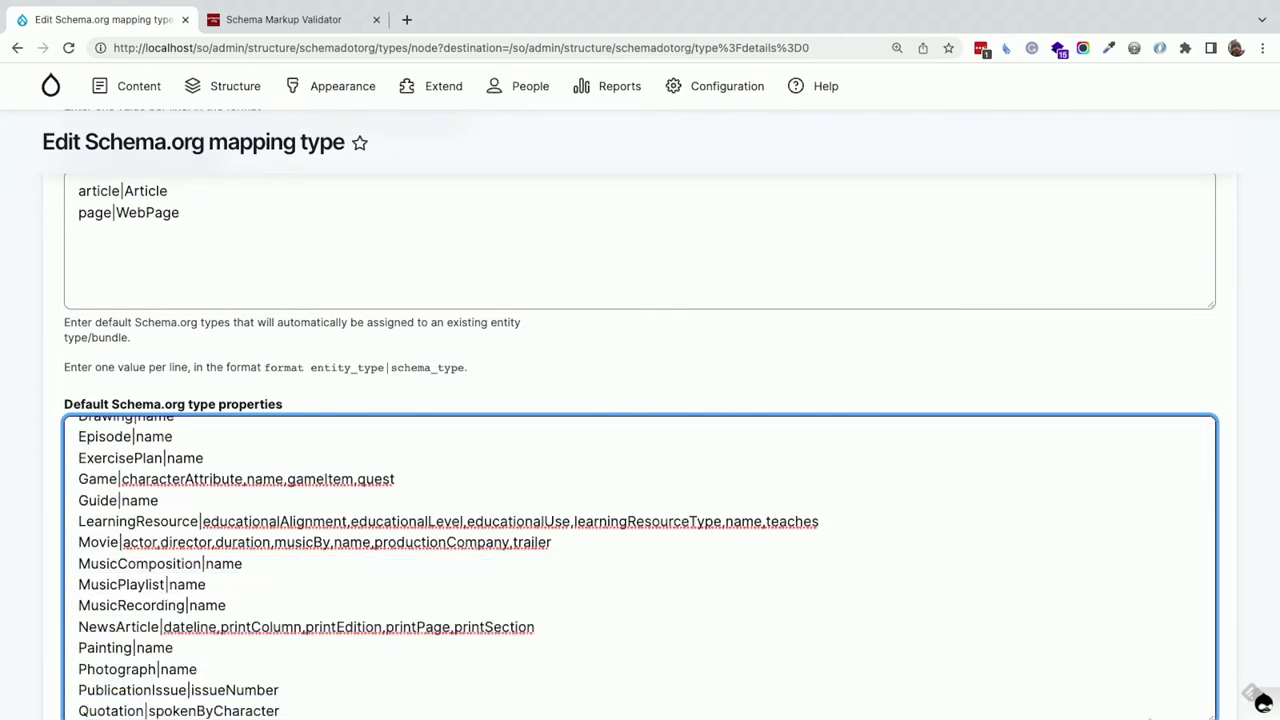
scroll(397, 491, "down", 4)
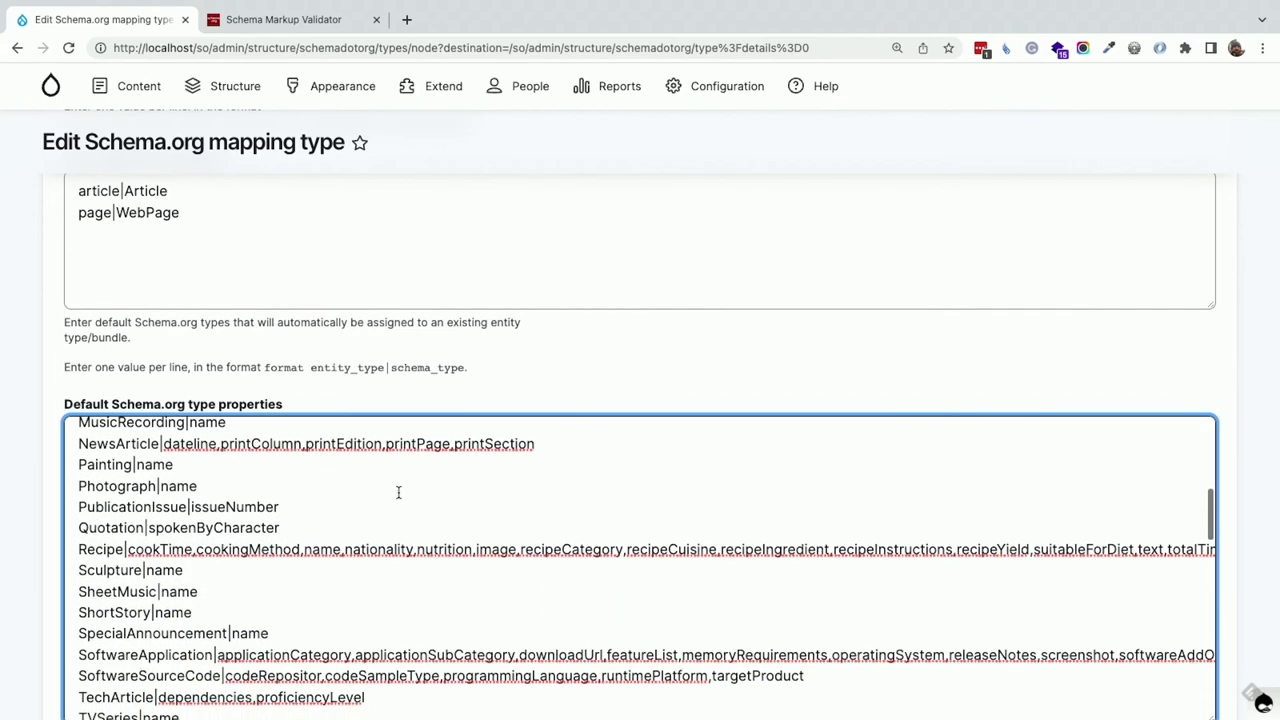
- Examine the Recipe entry in the default Schema.org type properties and the default type subtyping of the Content mapping type
left_click_drag(87, 549, 619, 571)
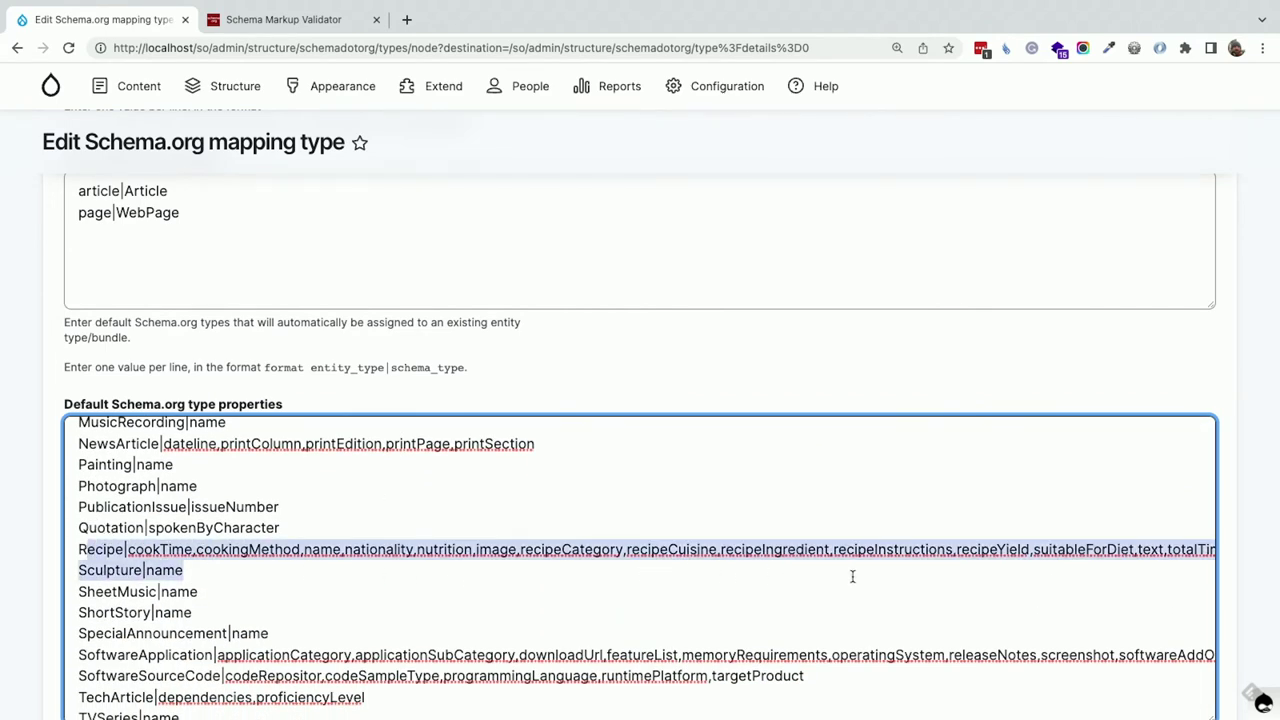
scroll(680, 431, "down", 6)
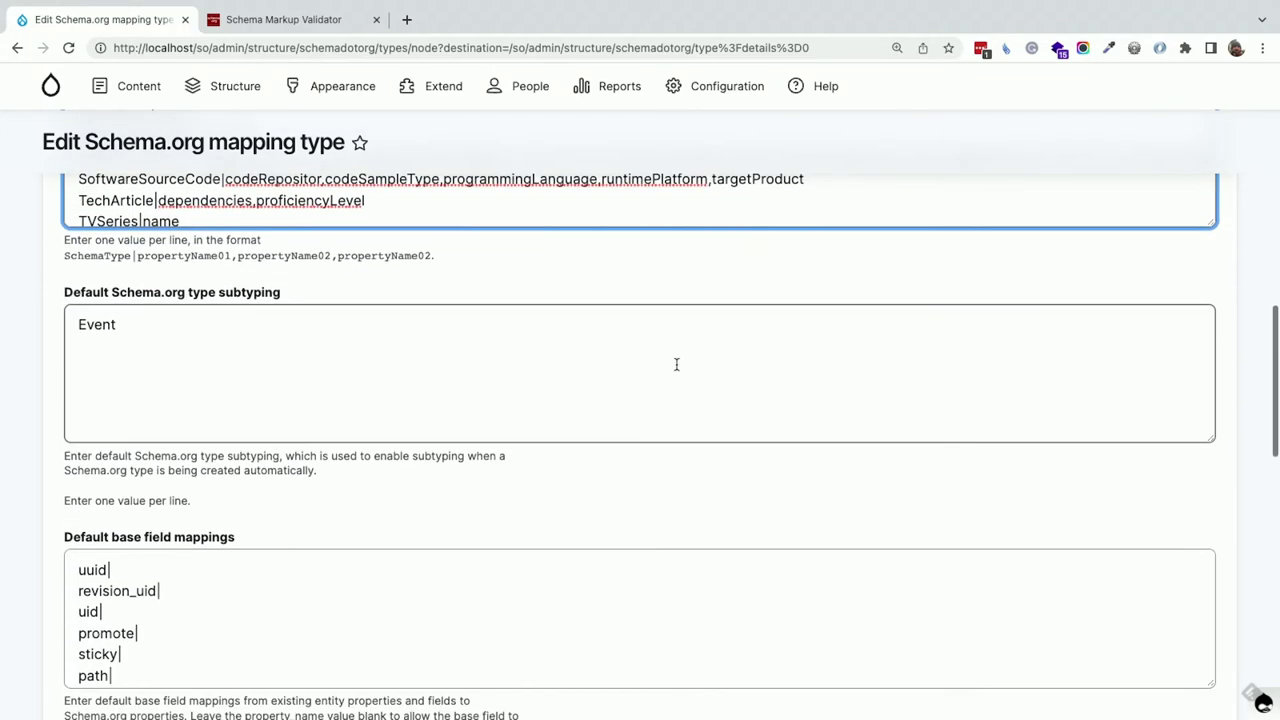
left_click(406, 294)
scroll(407, 295, "up", 1)
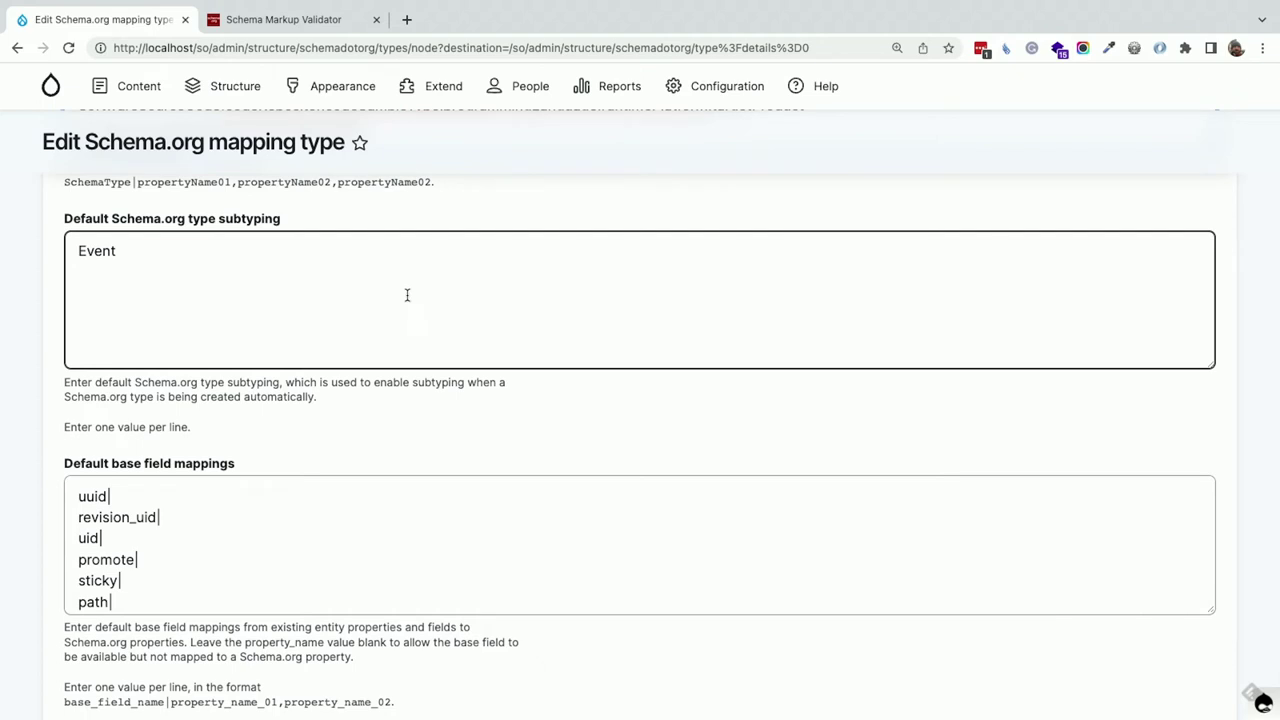
- Open the content overview in a new browser tab and go from there to the Event content type's edit form
right_click(143, 92)
left_click(170, 100)
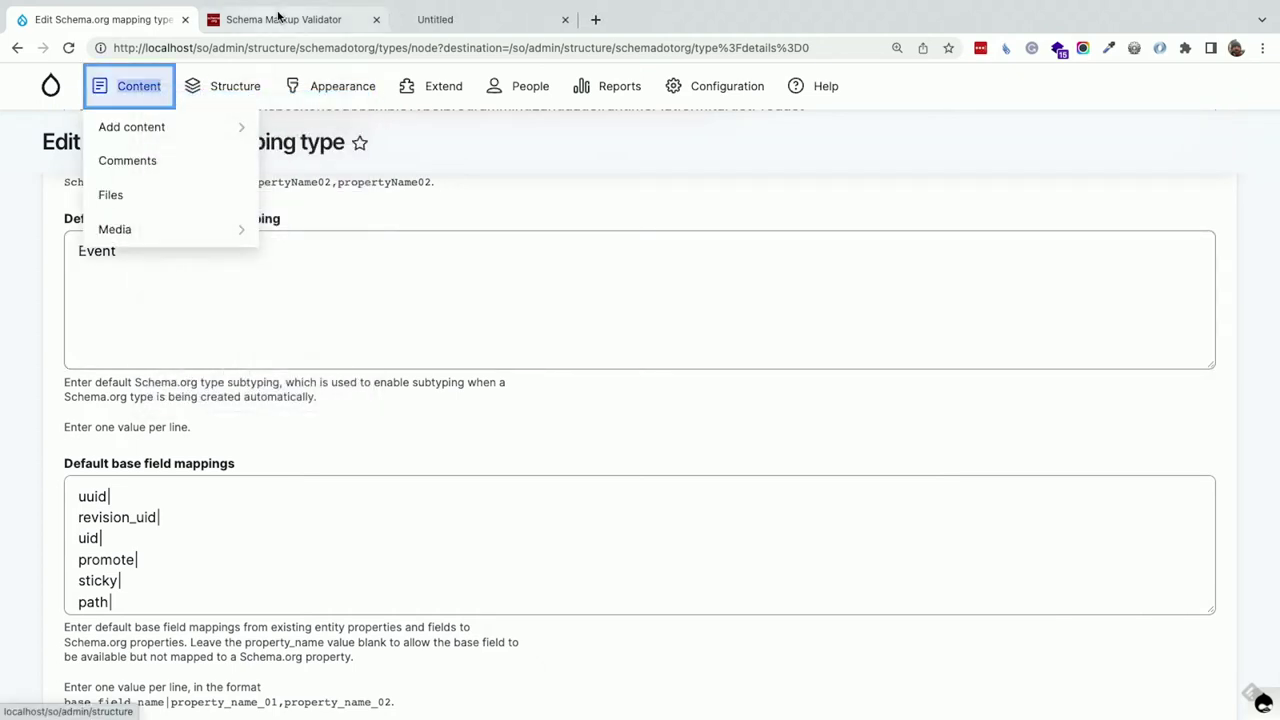
left_click(450, 22)
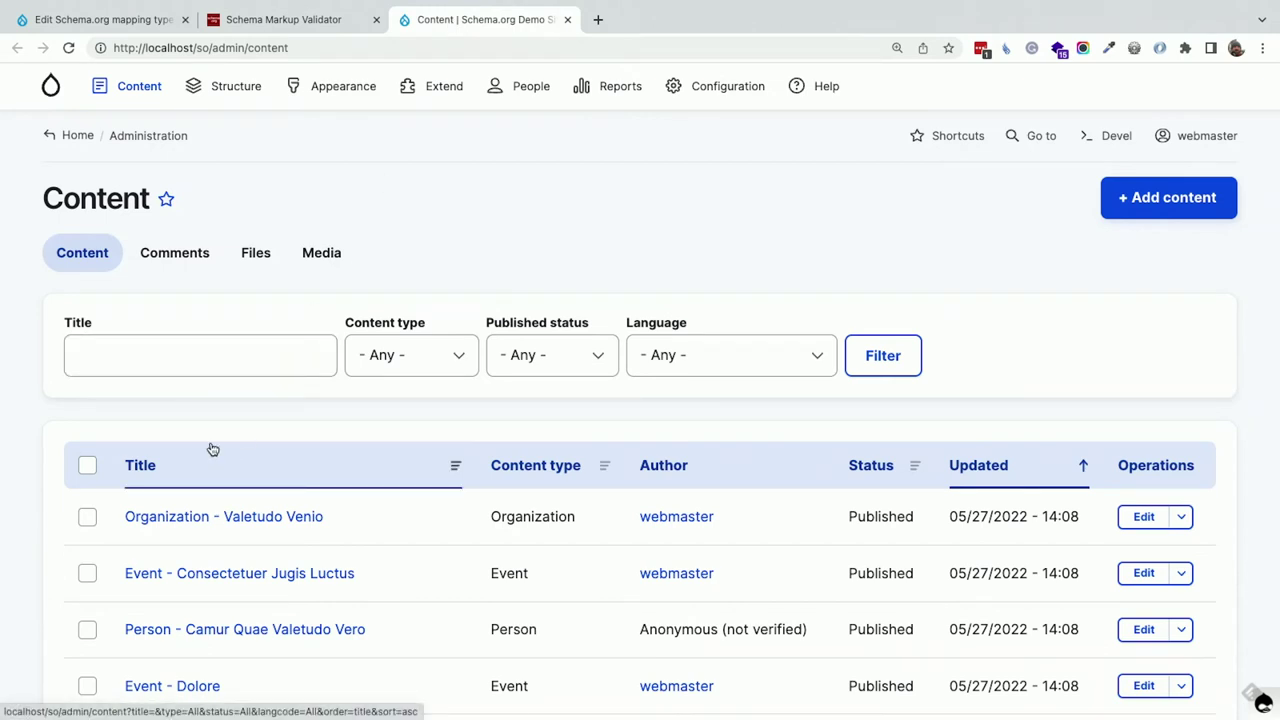
mouse_move(197, 100)
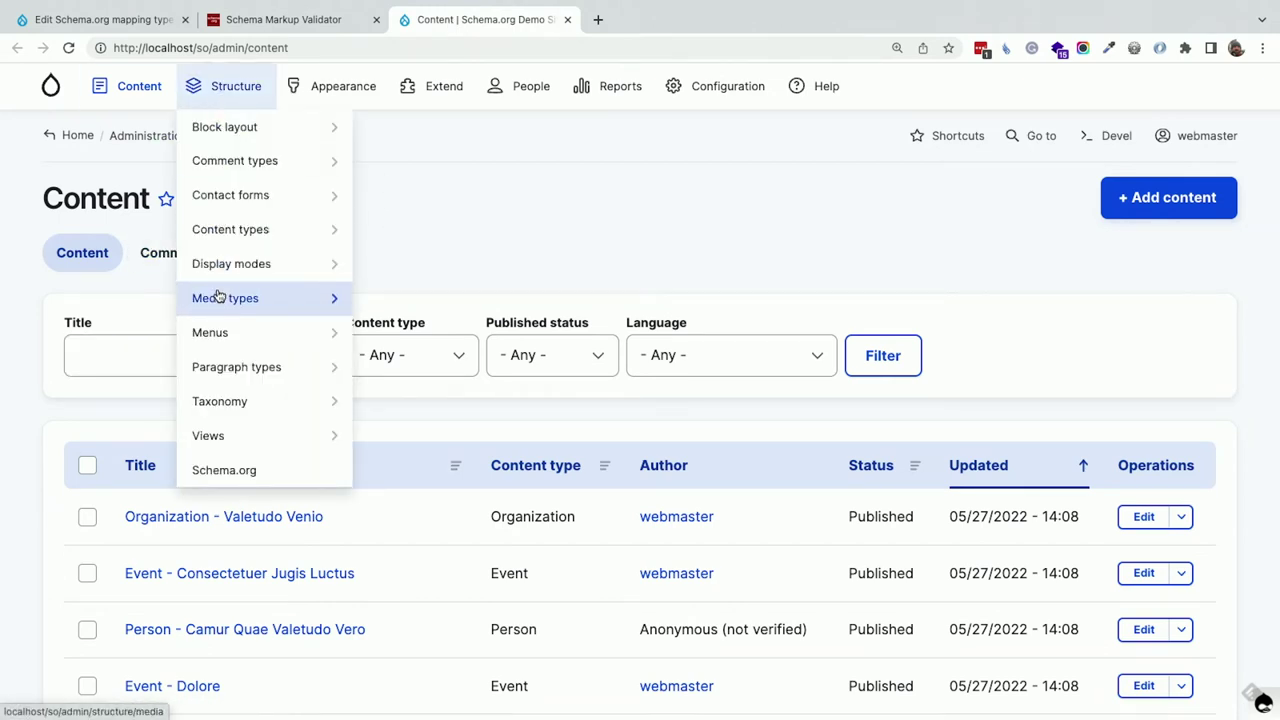
mouse_move(229, 236)
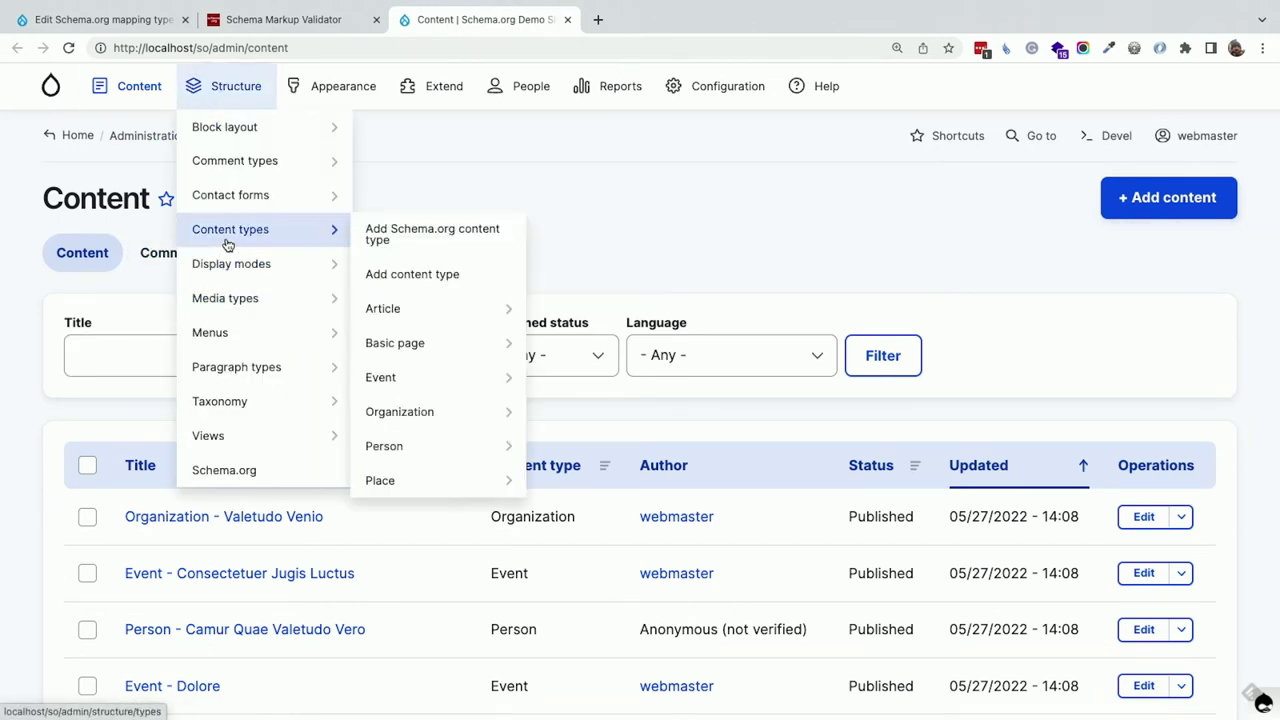
left_click(412, 374)
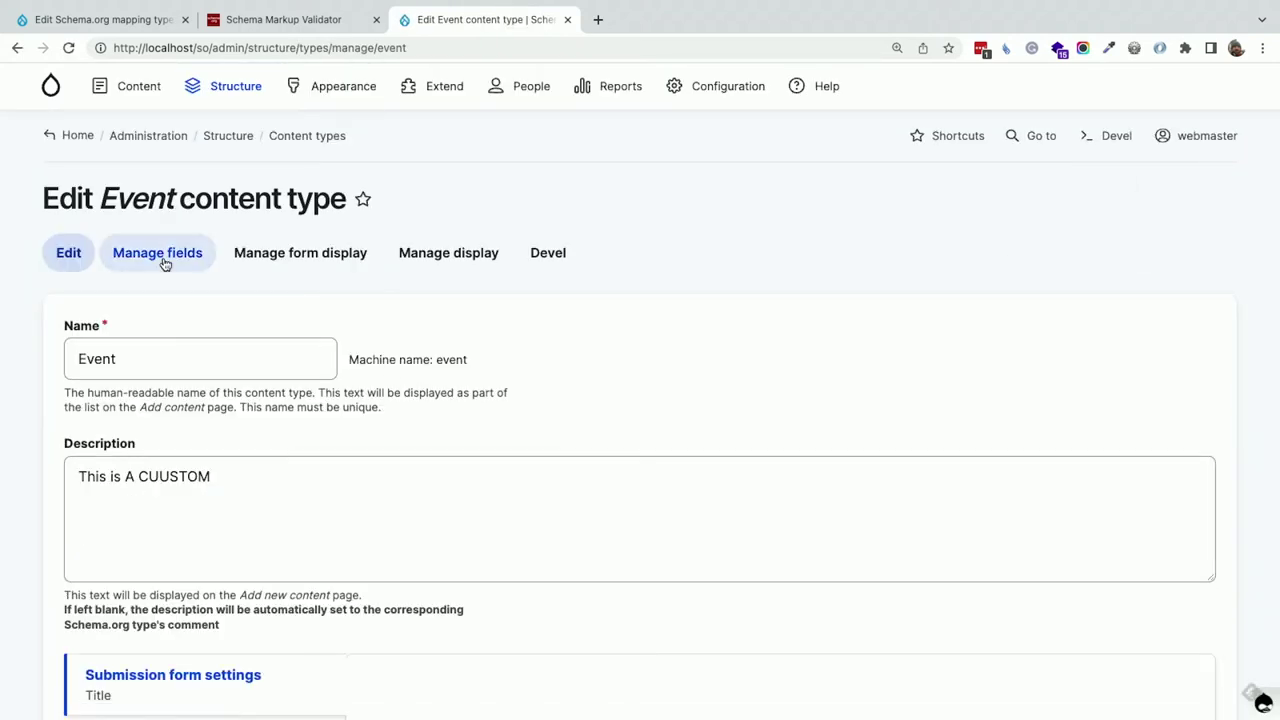
- Open the storage settings of the Event content type's Subtype field and review the allowed values list
left_click(161, 255)
scroll(222, 358, "down", 5)
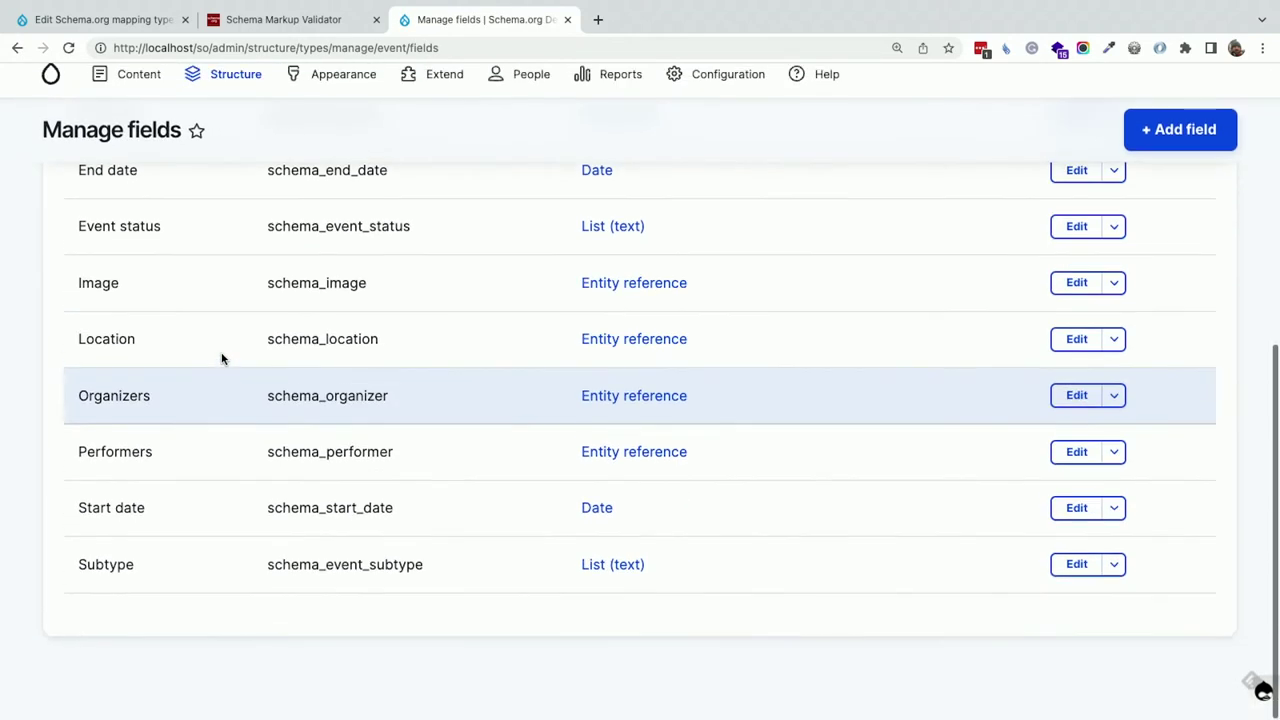
left_click(1080, 580)
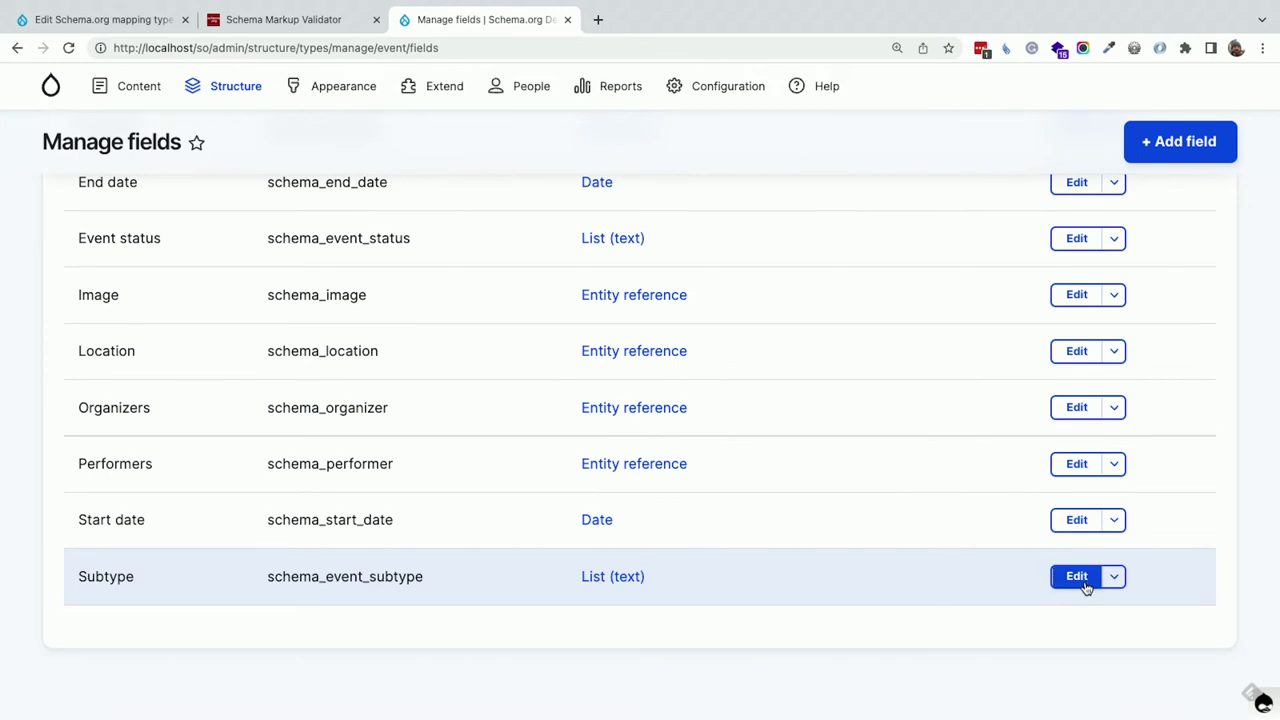
left_click(603, 578)
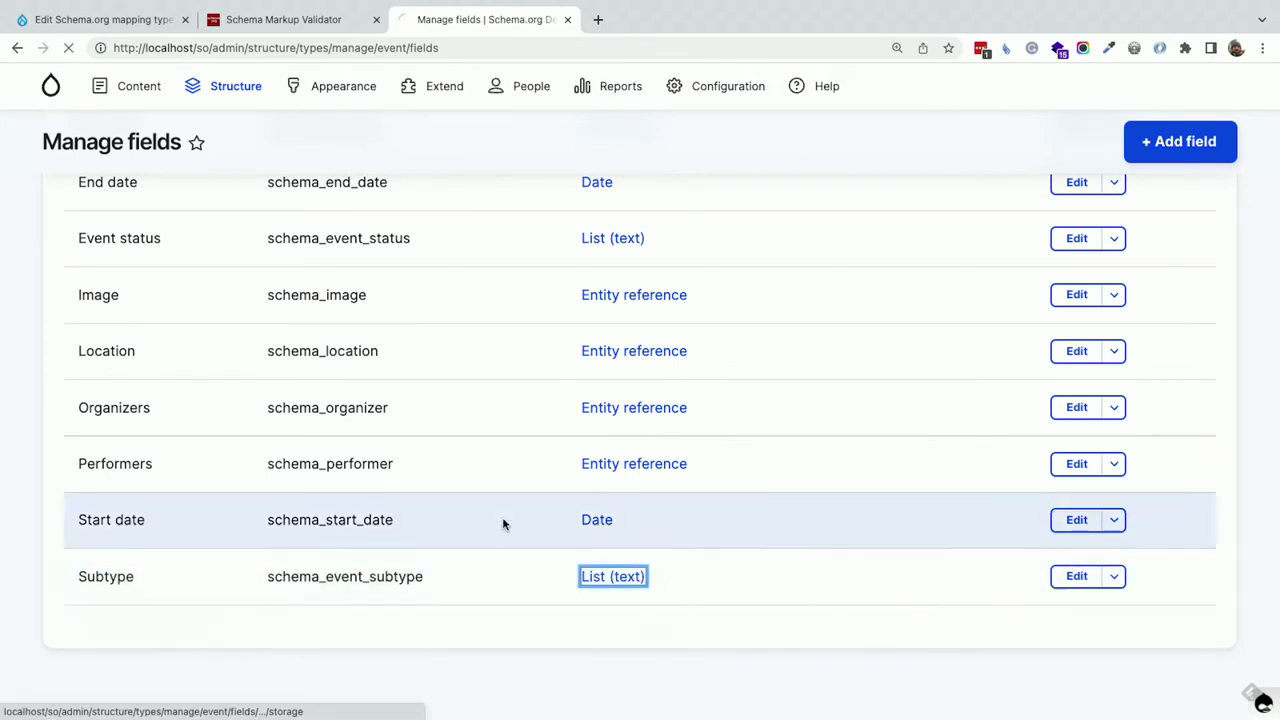
scroll(435, 457, "down", 3)
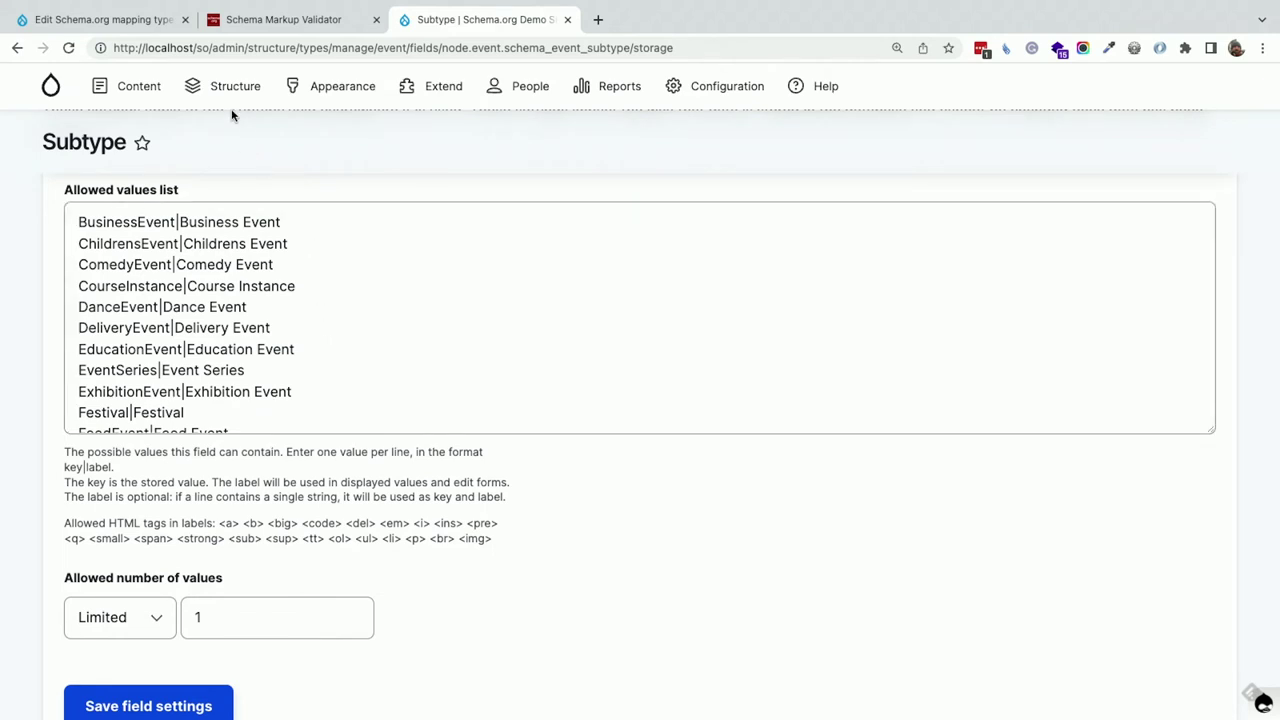
- Return to the browser tab with the Content mapping type and look back over its default and recommended Schema.org types
mouse_move(278, 75)
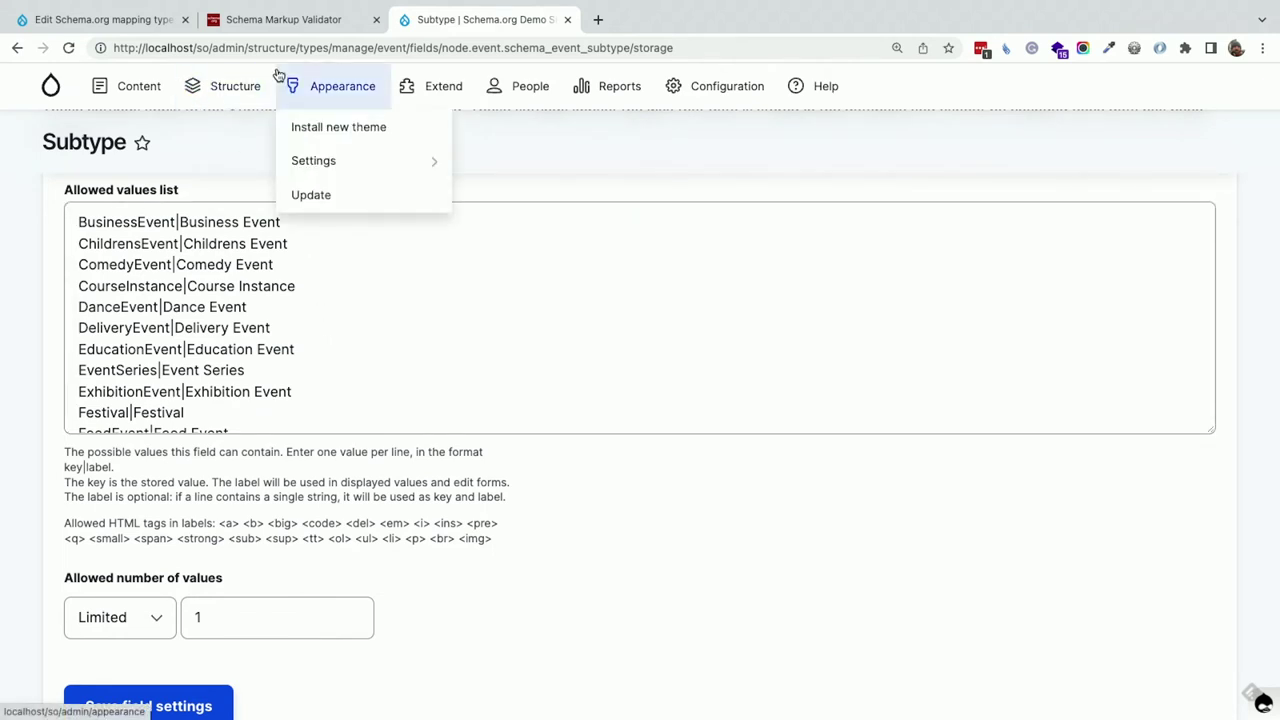
left_click(118, 63)
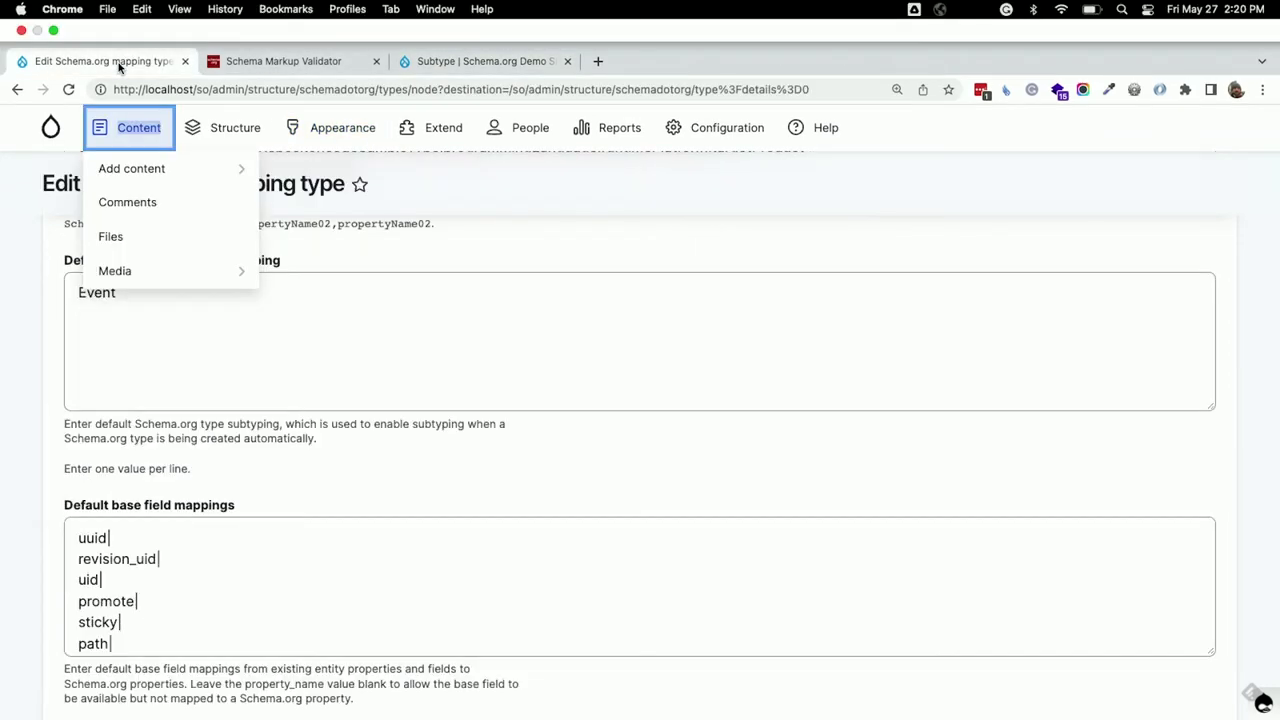
scroll(455, 499, "down", 5)
scroll(455, 499, "up", 5)
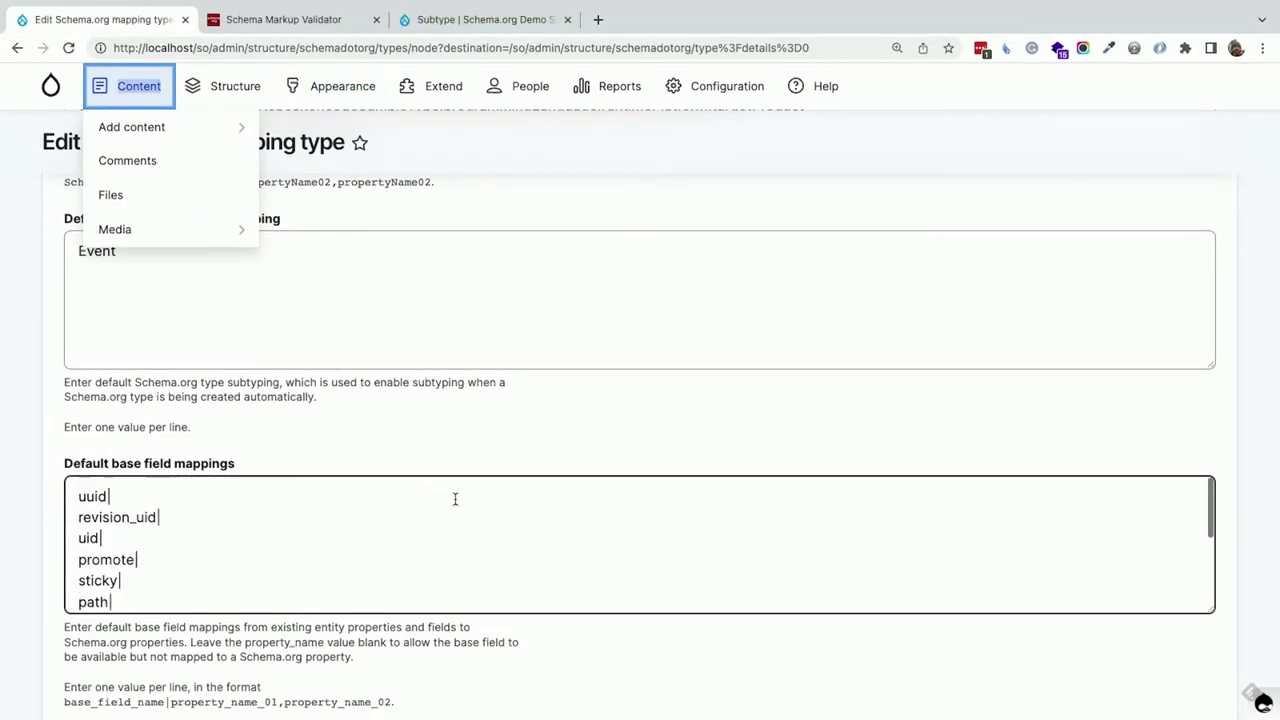
scroll(503, 434, "up", 10)
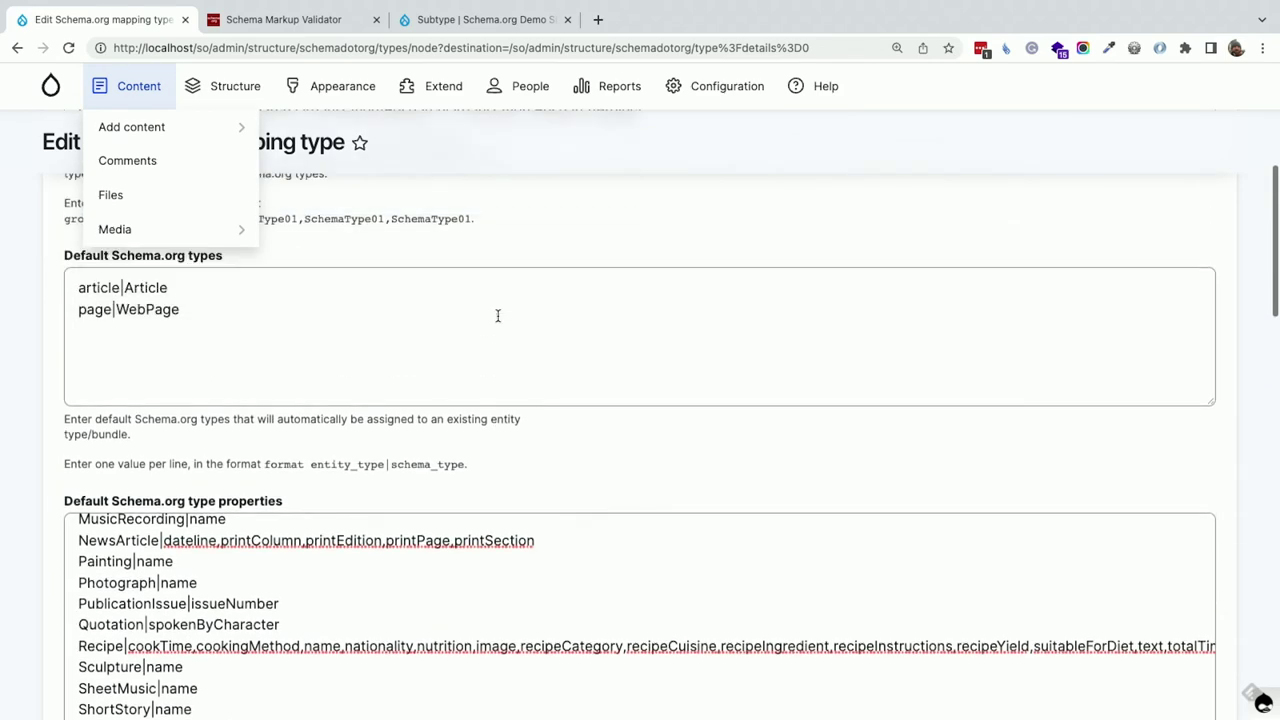
scroll(497, 316, "up", 5)
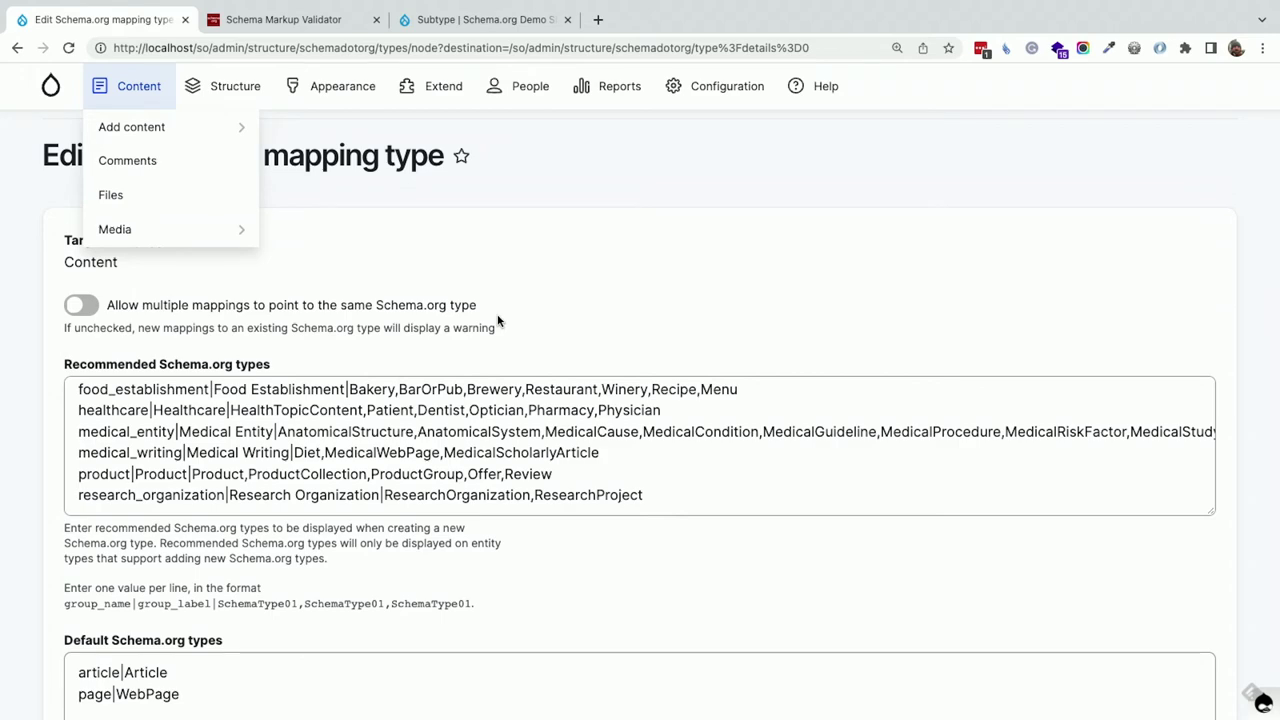
scroll(499, 290, "up", 1)
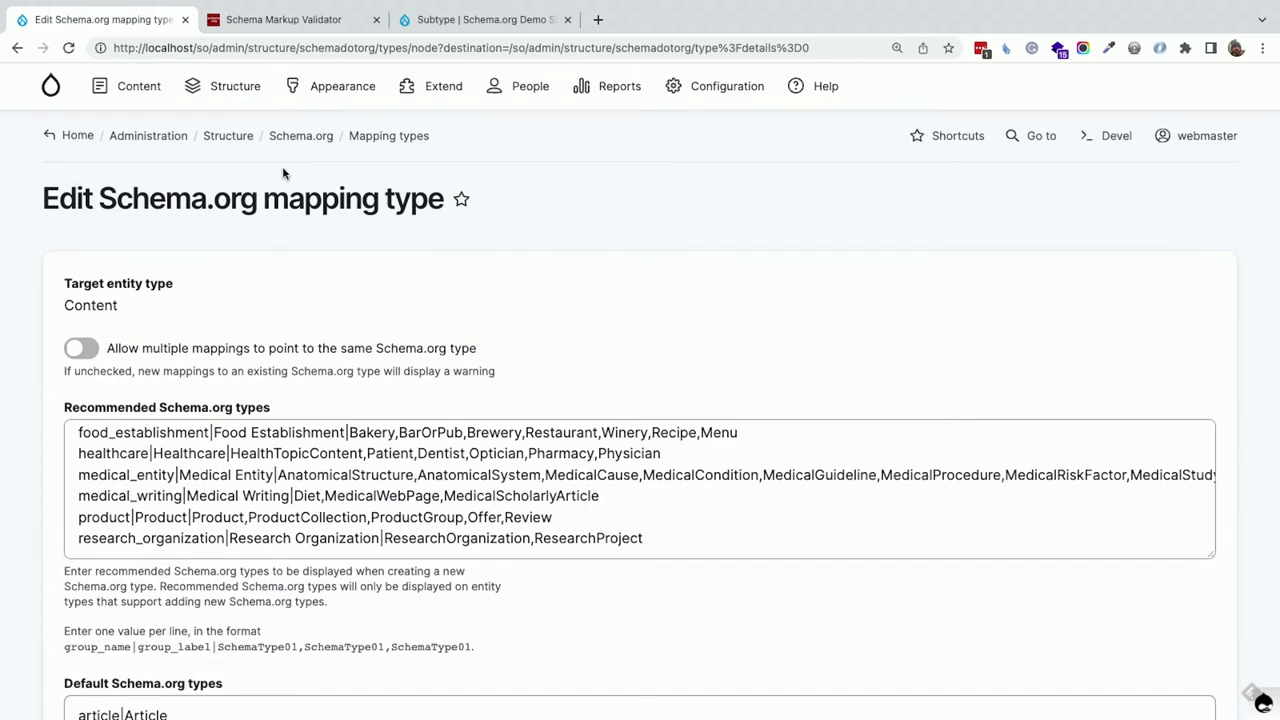
- Open the Schema.org field mappings of the Event content type and look over its mapped properties
mouse_move(252, 88)
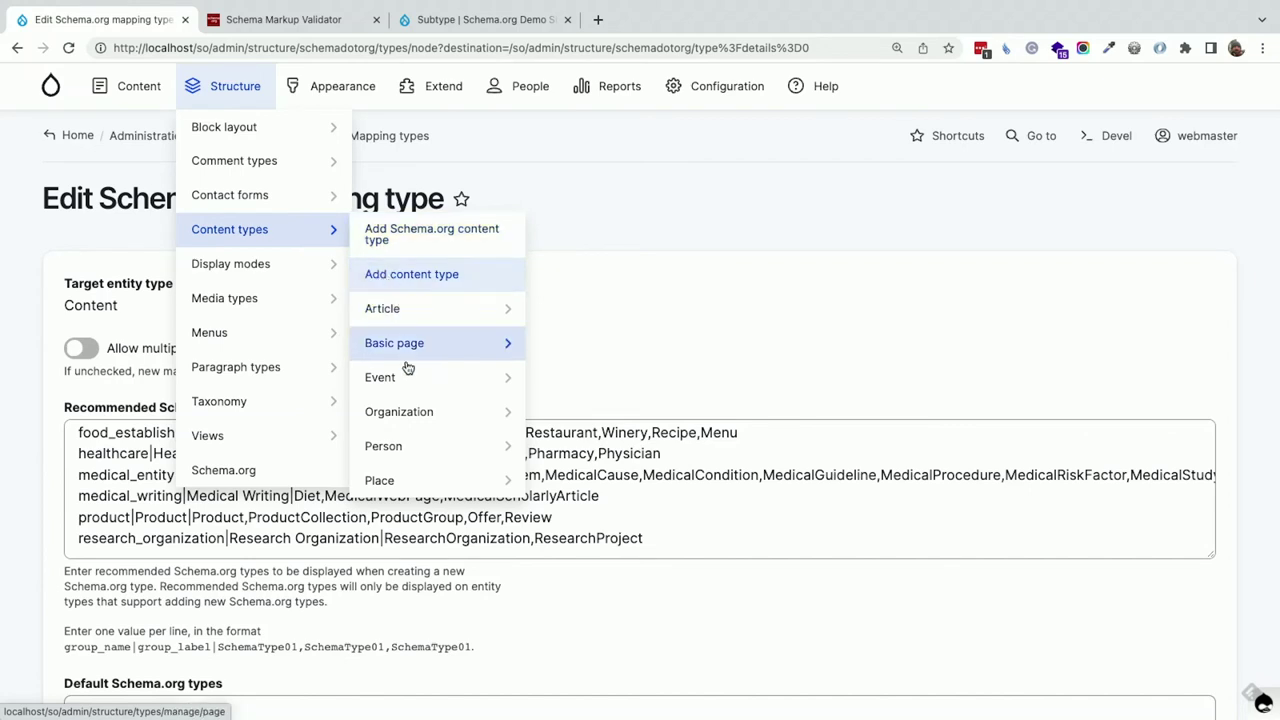
mouse_move(409, 370)
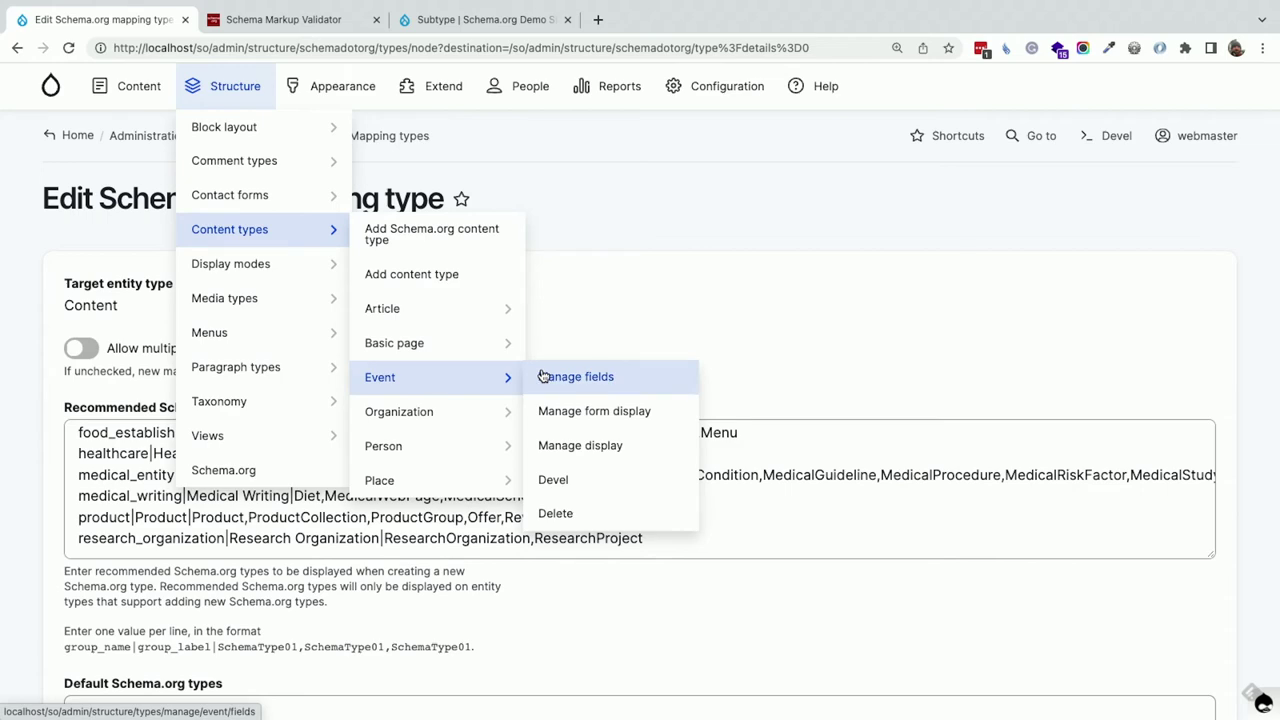
left_click(543, 376)
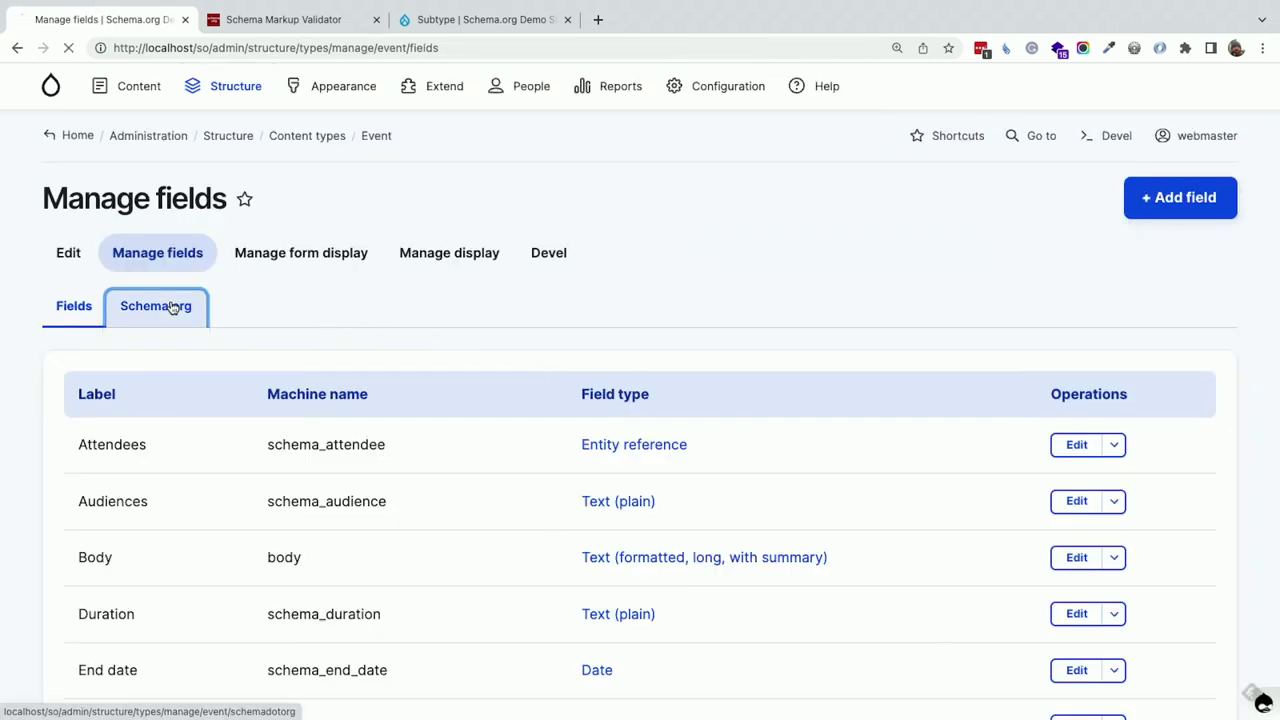
left_click(171, 306)
scroll(172, 308, "down", 1)
scroll(172, 308, "down", 3)
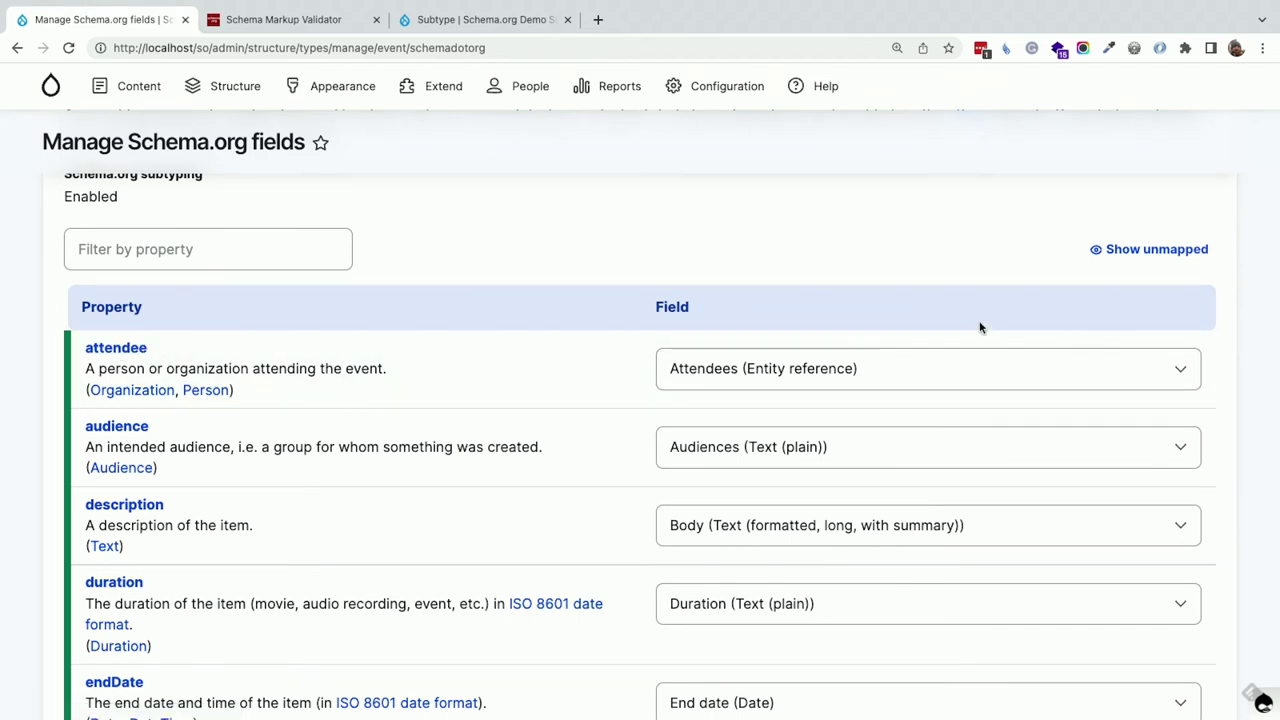
- Assign a new field to the attendee property and set its machine-readable name to attendee_updated
left_click(798, 372)
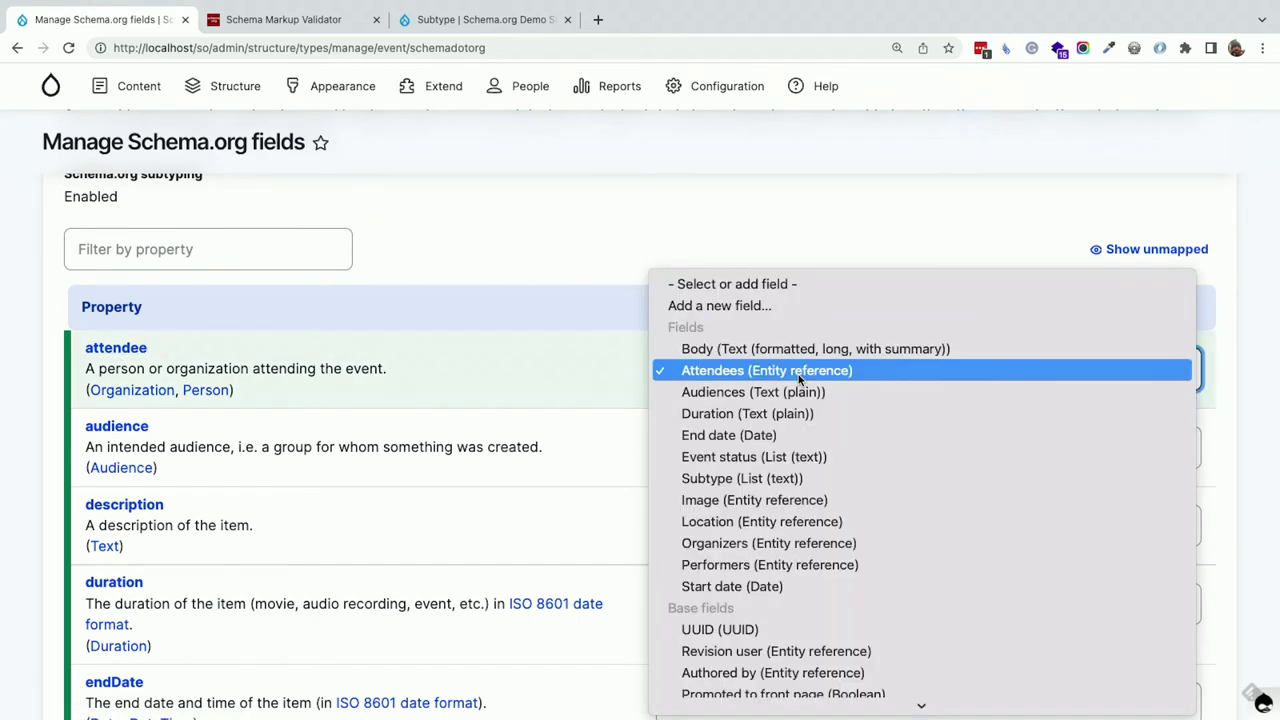
left_click(780, 306)
left_click(746, 459)
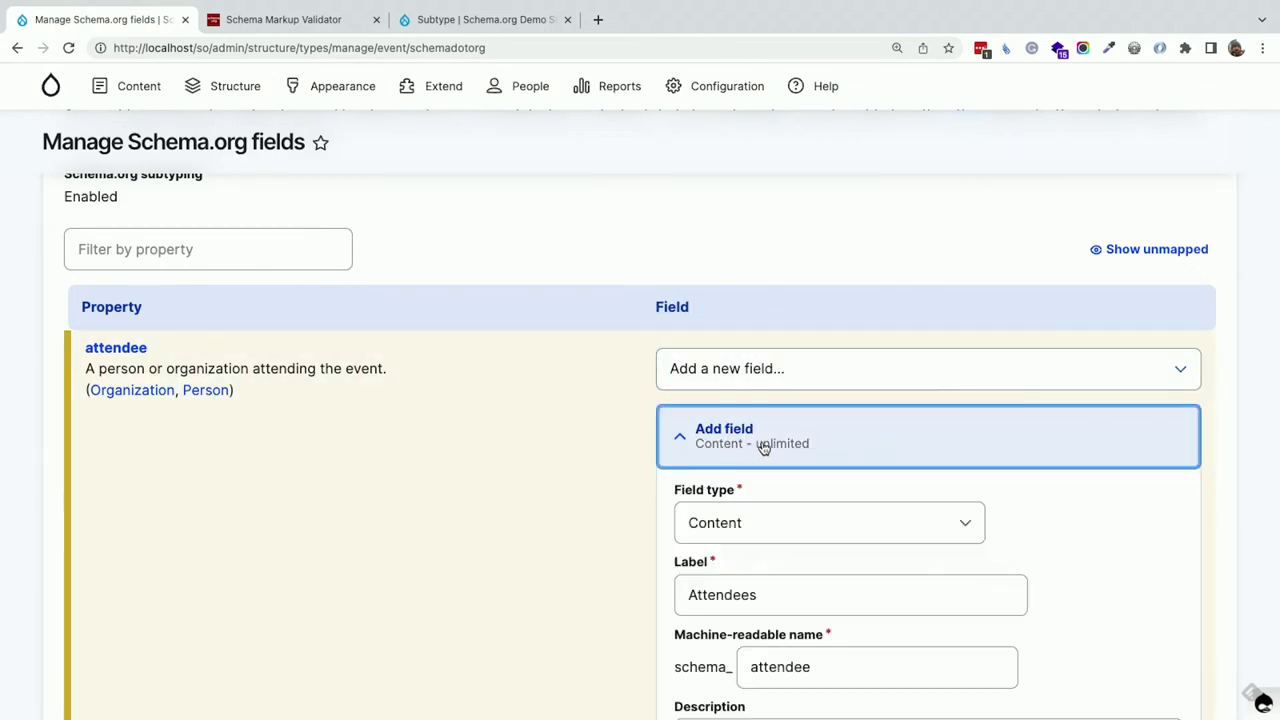
scroll(760, 449, "down", 1)
left_click(808, 541)
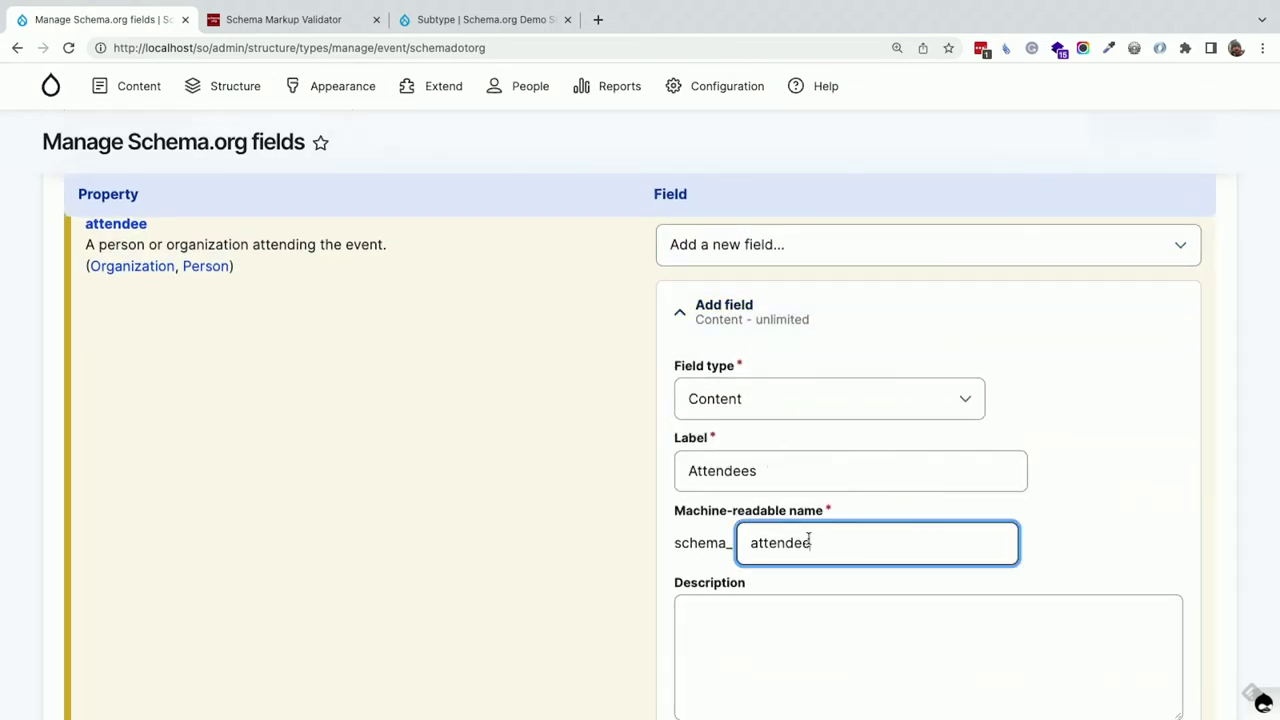
type("_UPDATRE")
key("BackSpace")
key("BackSpace")
key("BackSpace")
key("BackSpace")
key("BackSpace")
key("BackSpace")
key("BackSpace")
type("updated")
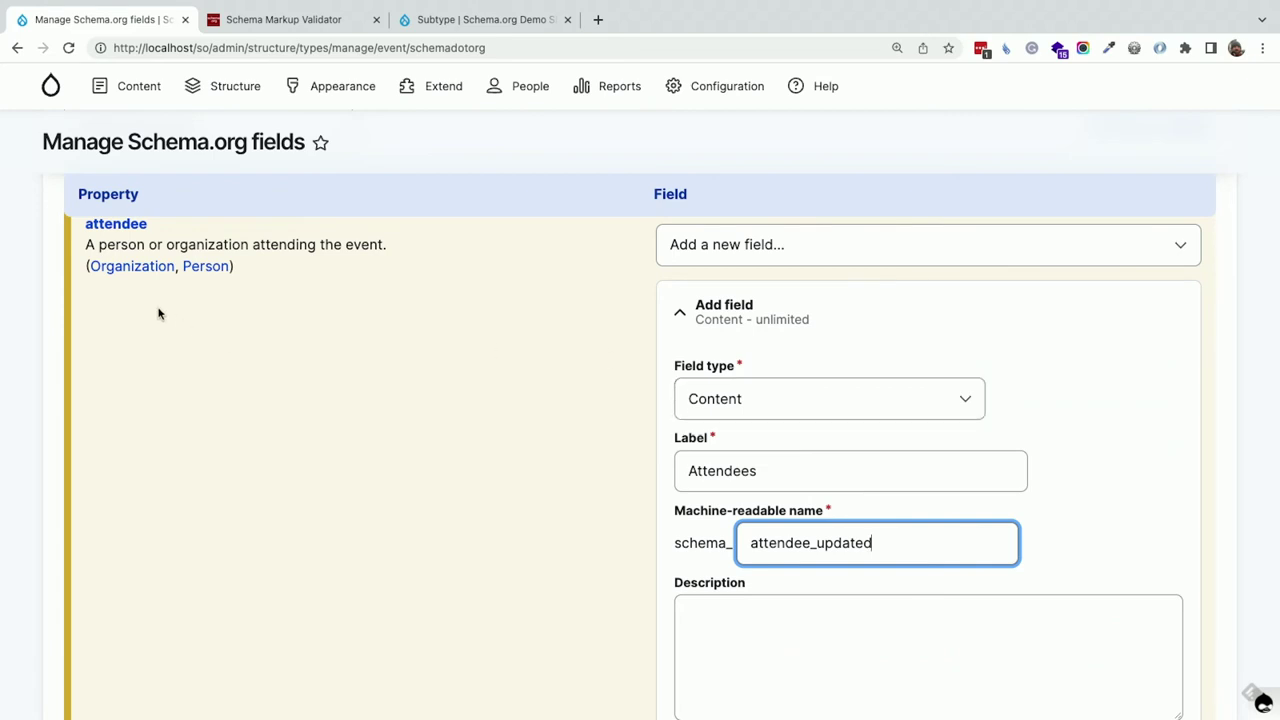
- Look over the field types available for the new attendee field, keeping Content selected
left_click(870, 402)
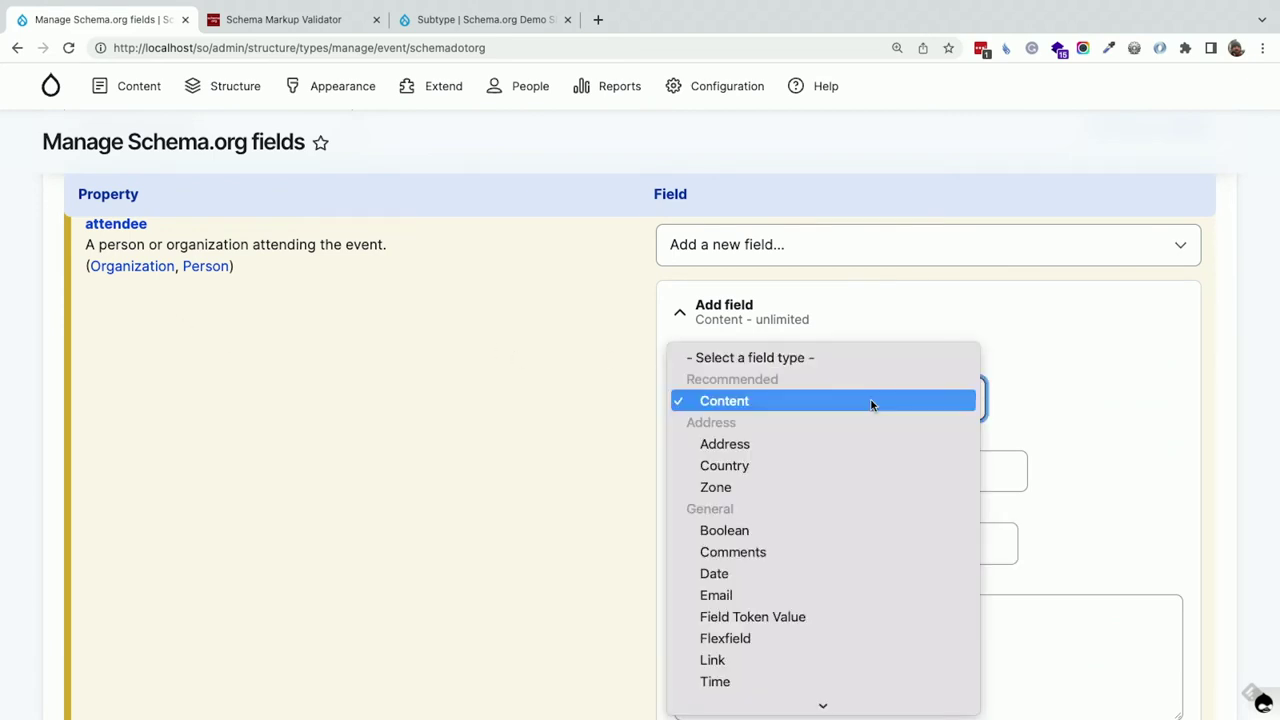
scroll(871, 403, "down", 5)
left_click(591, 354)
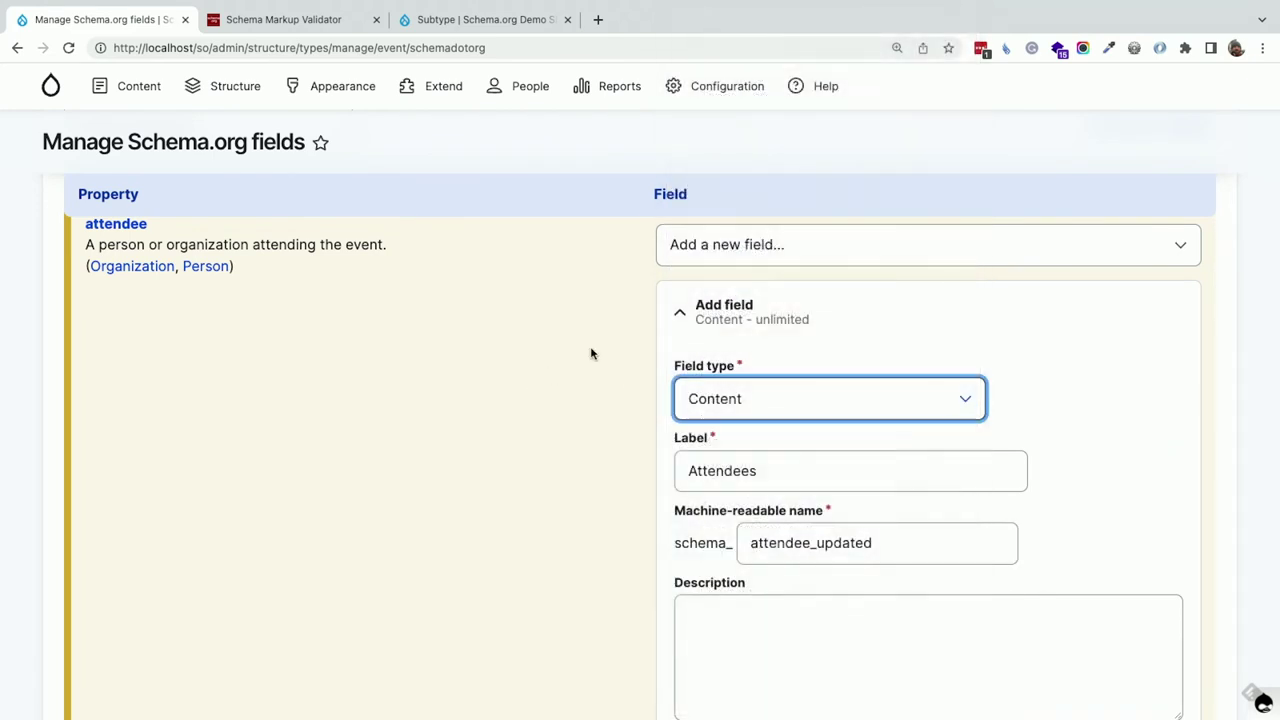
- Review the fields available for the attendee property and choose the existing field schema_birth_date (Date)
left_click(786, 244)
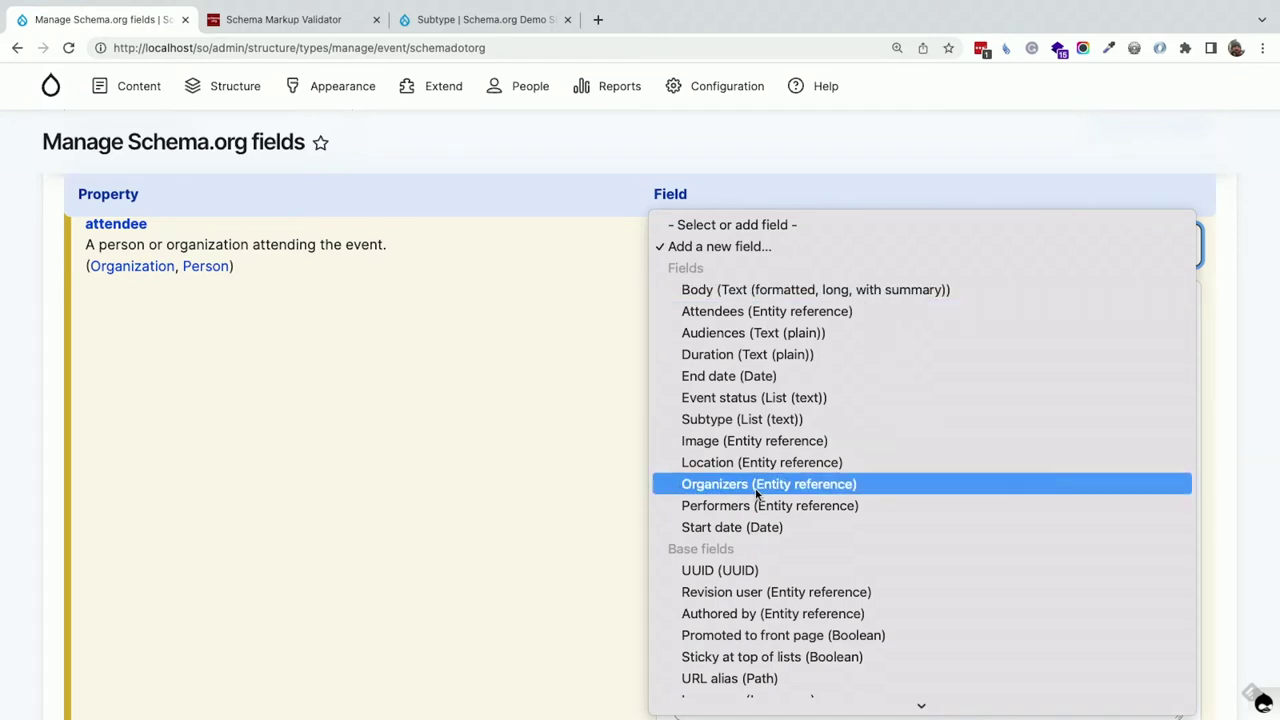
scroll(733, 614, "down", 5)
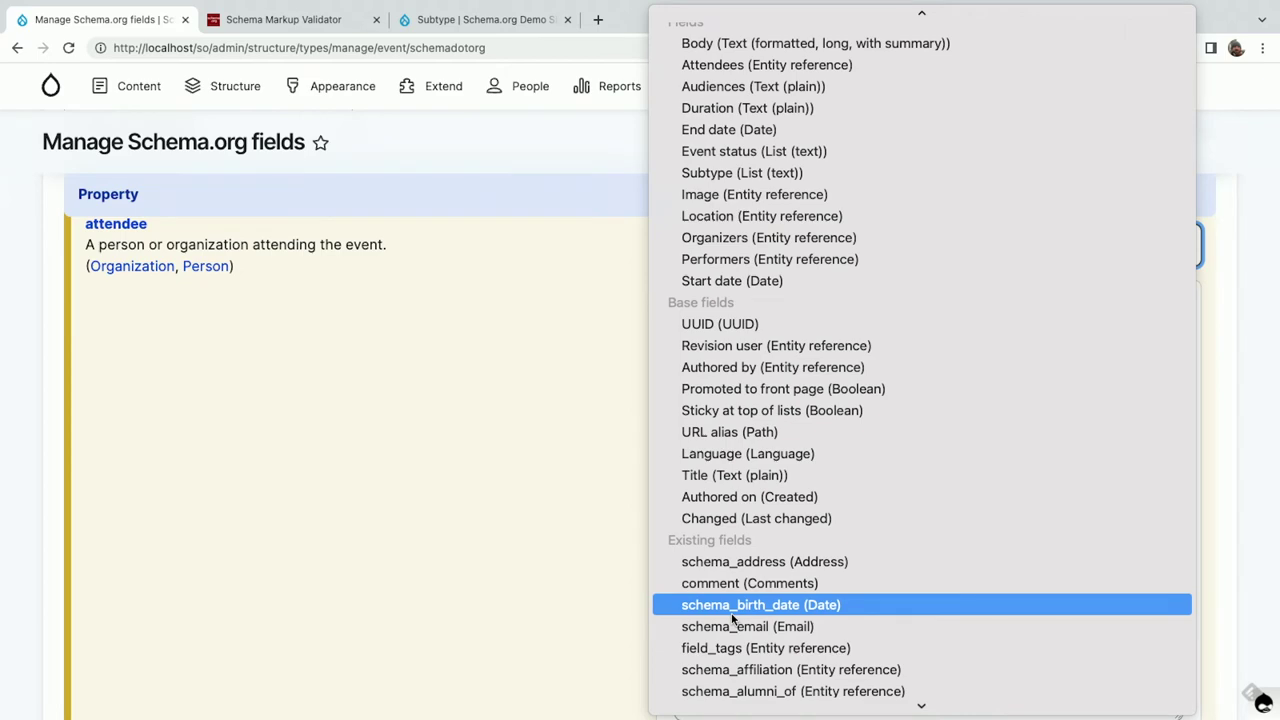
left_click(731, 604)
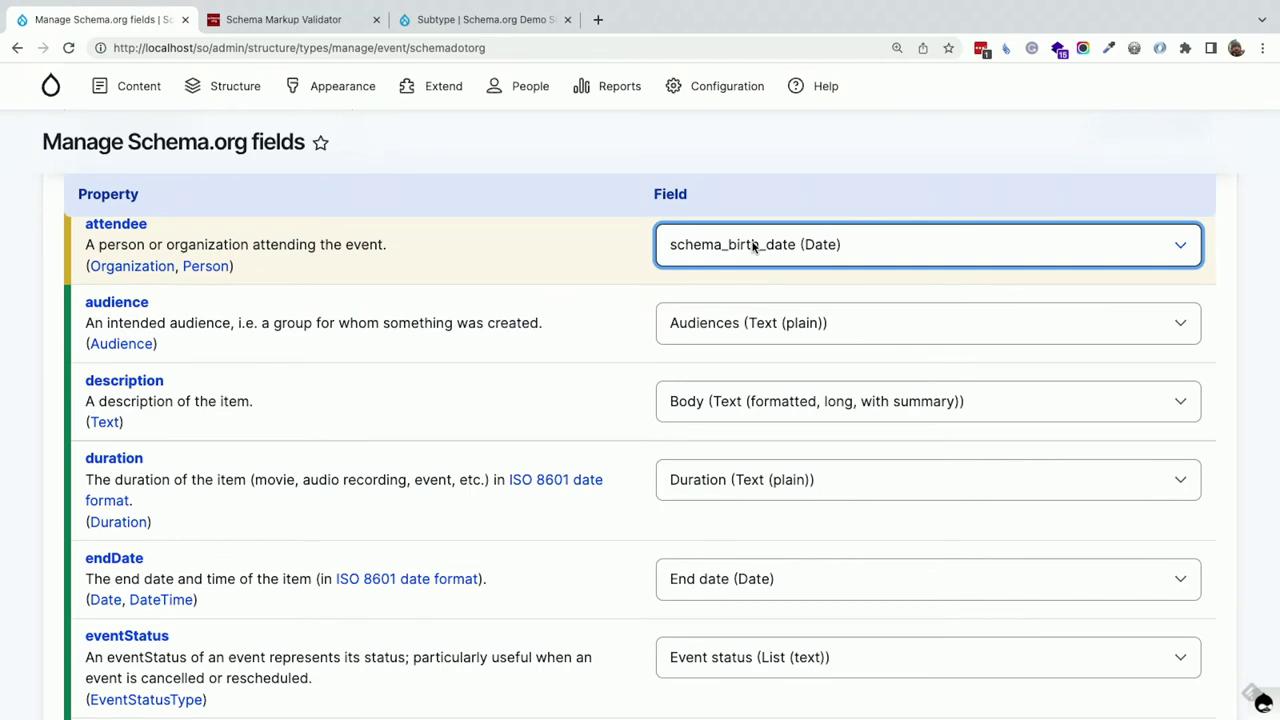
- Leave the Event field mappings unsaved and open the Schema.org settings for types
scroll(345, 280, "up", 5)
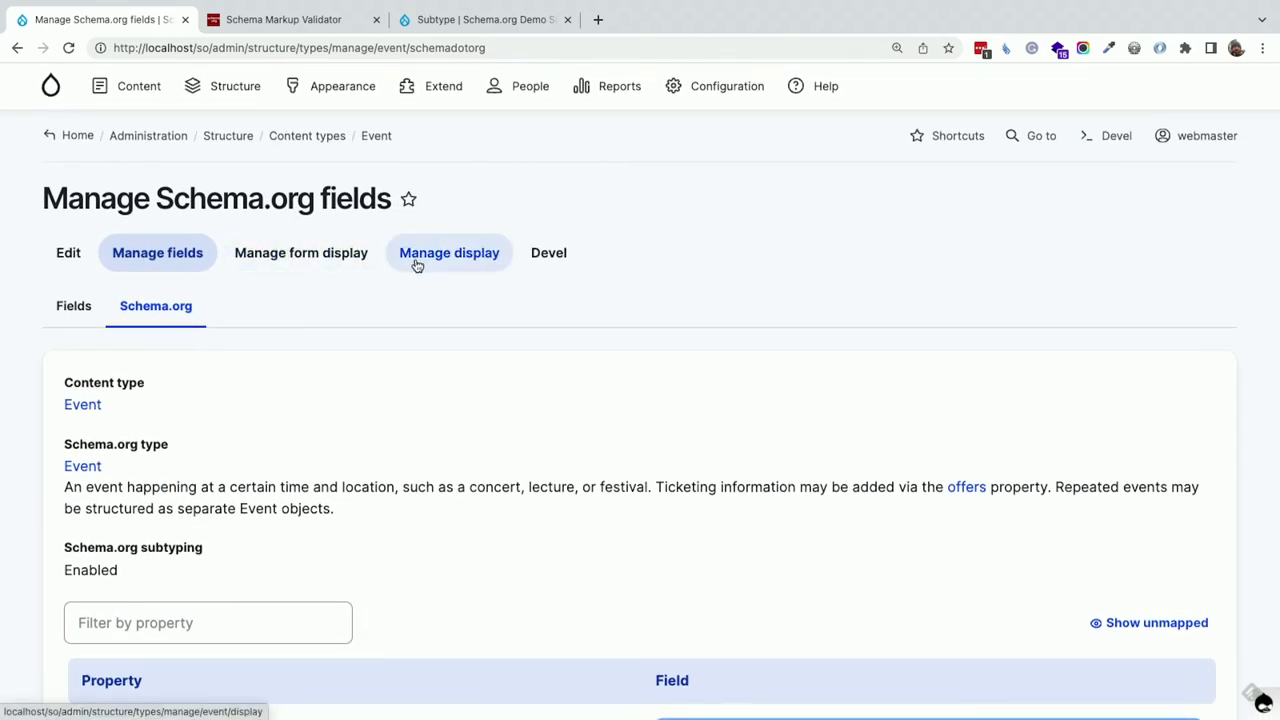
mouse_move(232, 104)
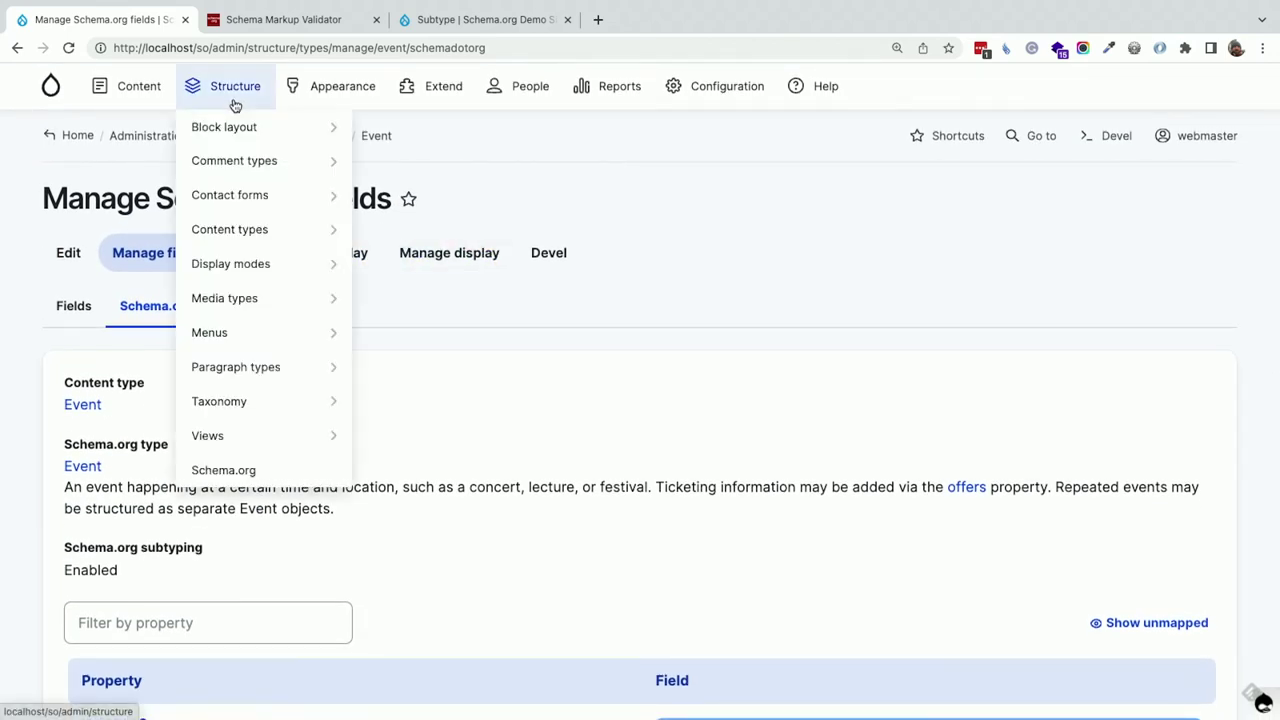
left_click(251, 467)
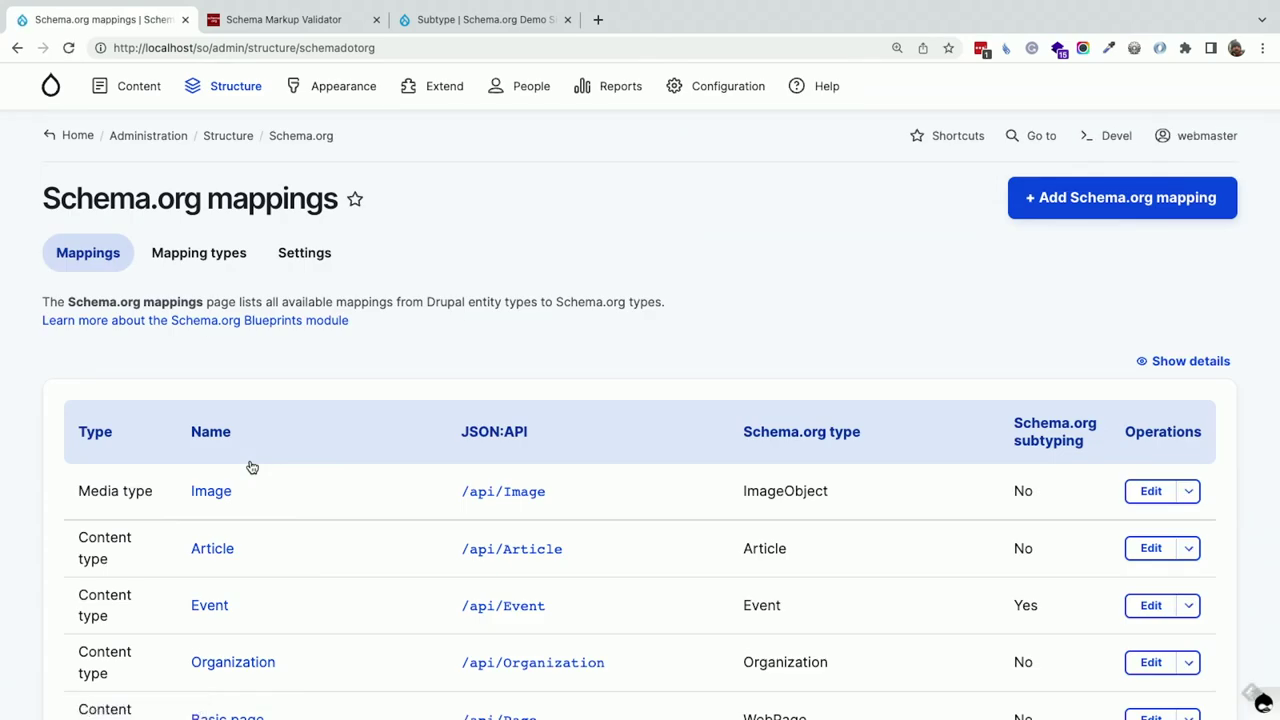
left_click(312, 252)
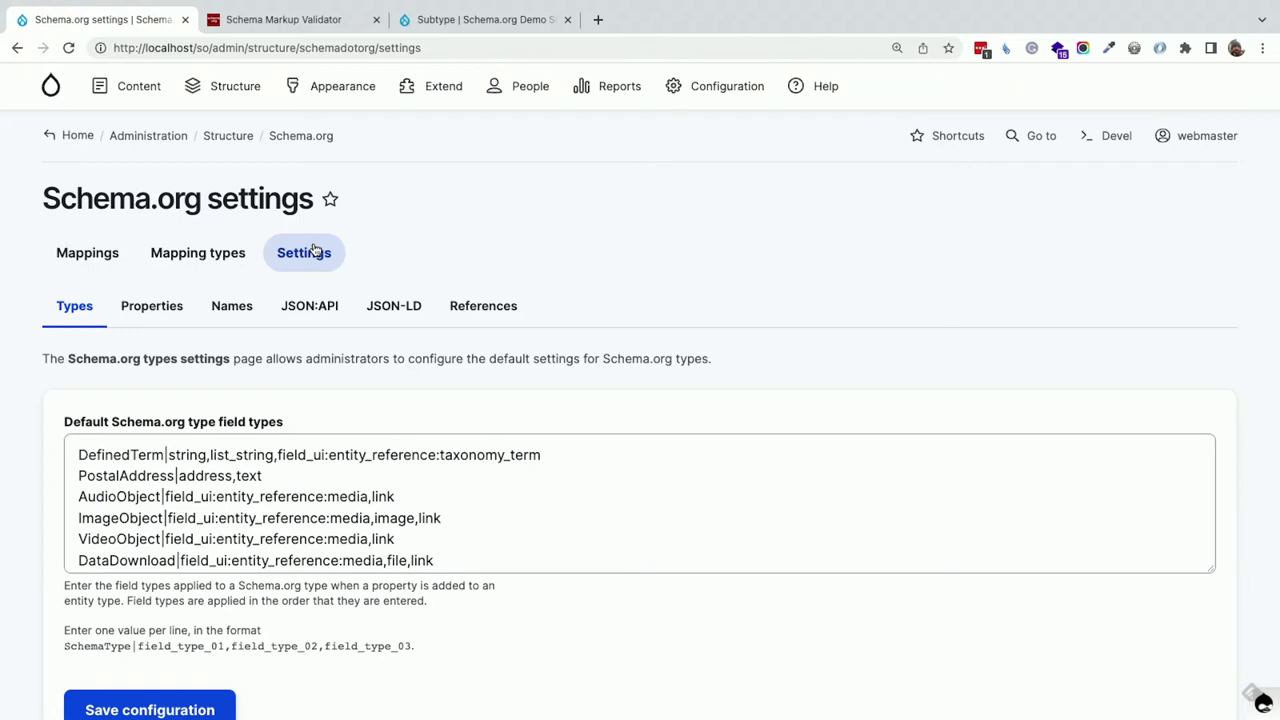
- Open the Schema.org JSON:API settings and review the fields enabled by default and the resource path prefixes
left_click(309, 305)
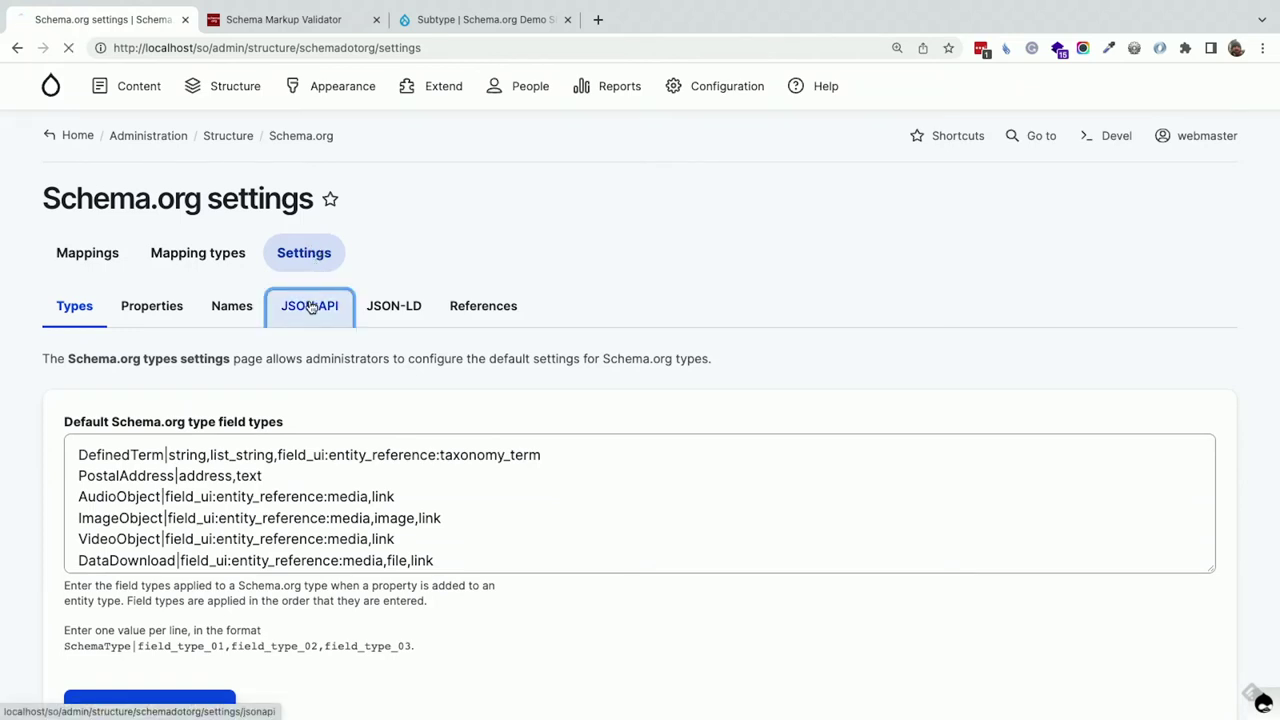
scroll(198, 444, "down", 5)
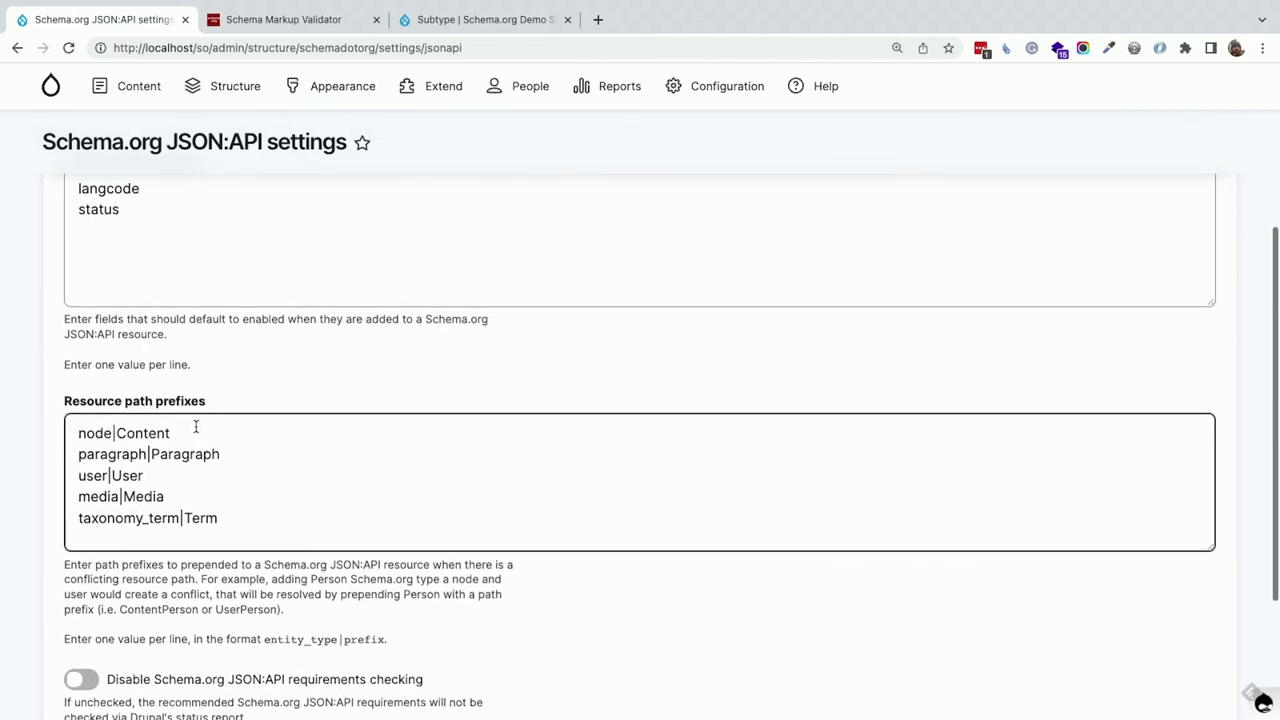
left_click_drag(243, 294, 68, 172)
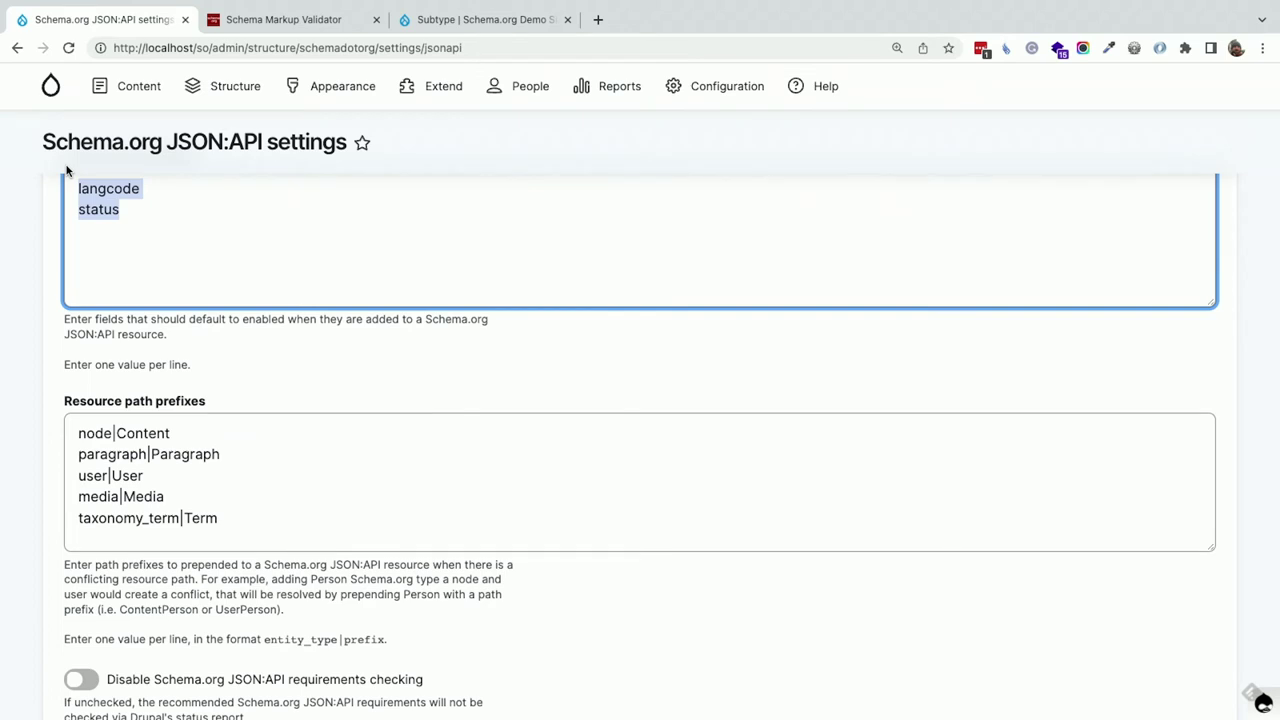
left_click_drag(251, 518, 40, 417)
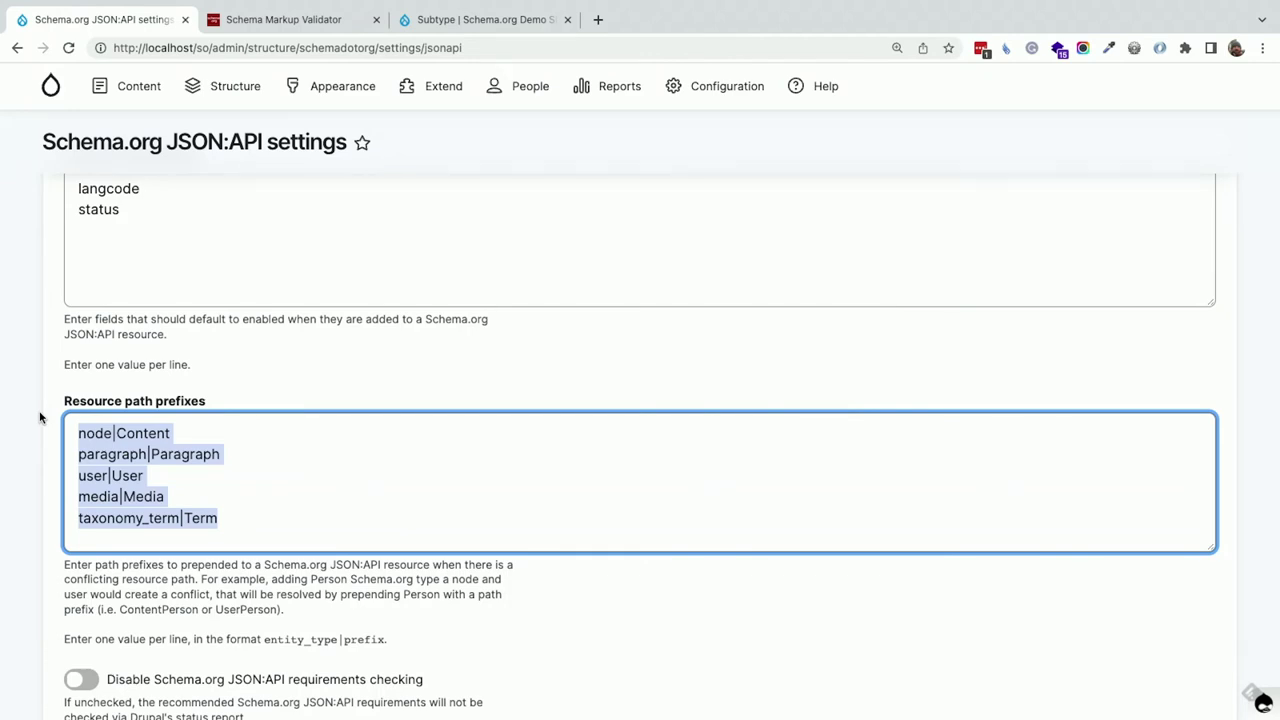
key("alt+Tab")
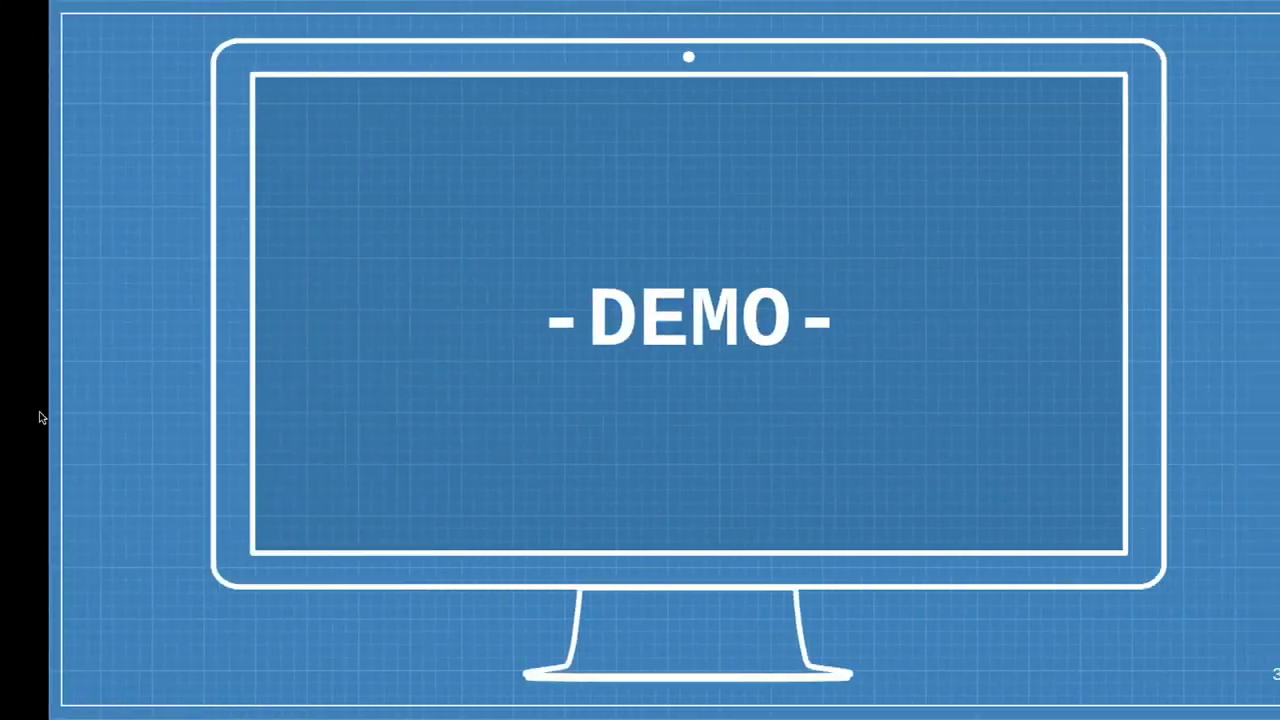
key("Right")
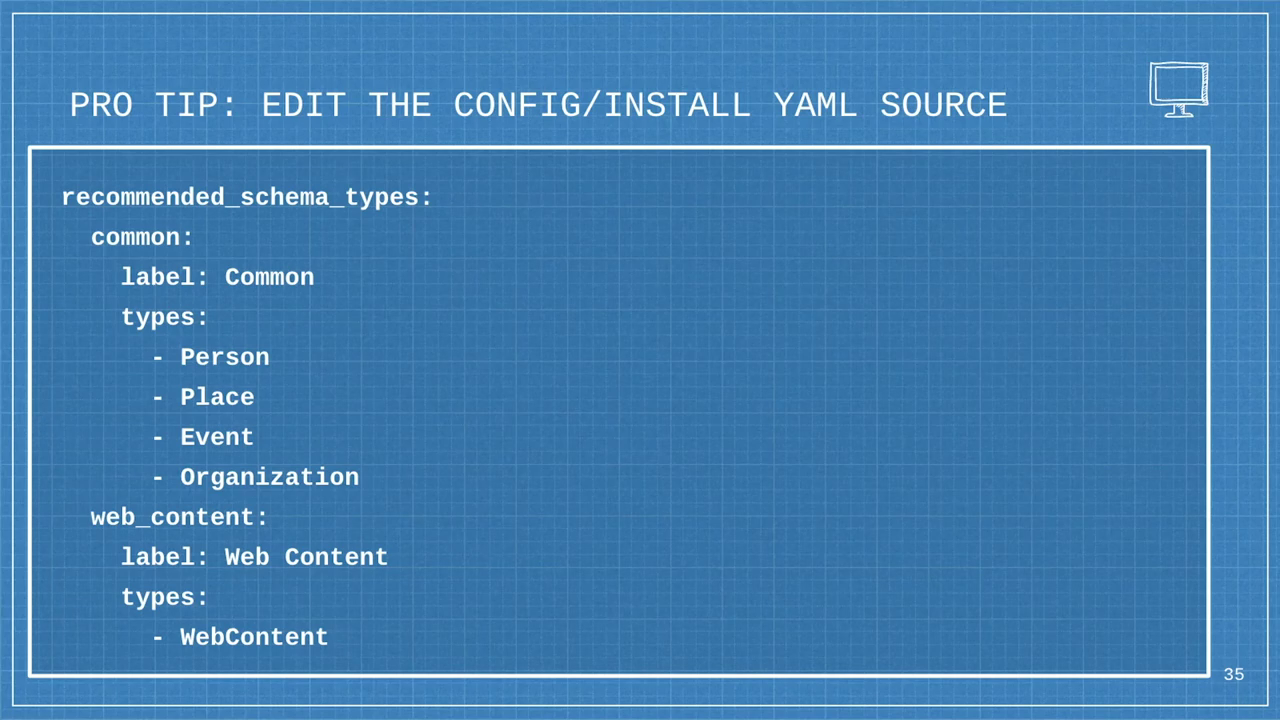
key("Right")
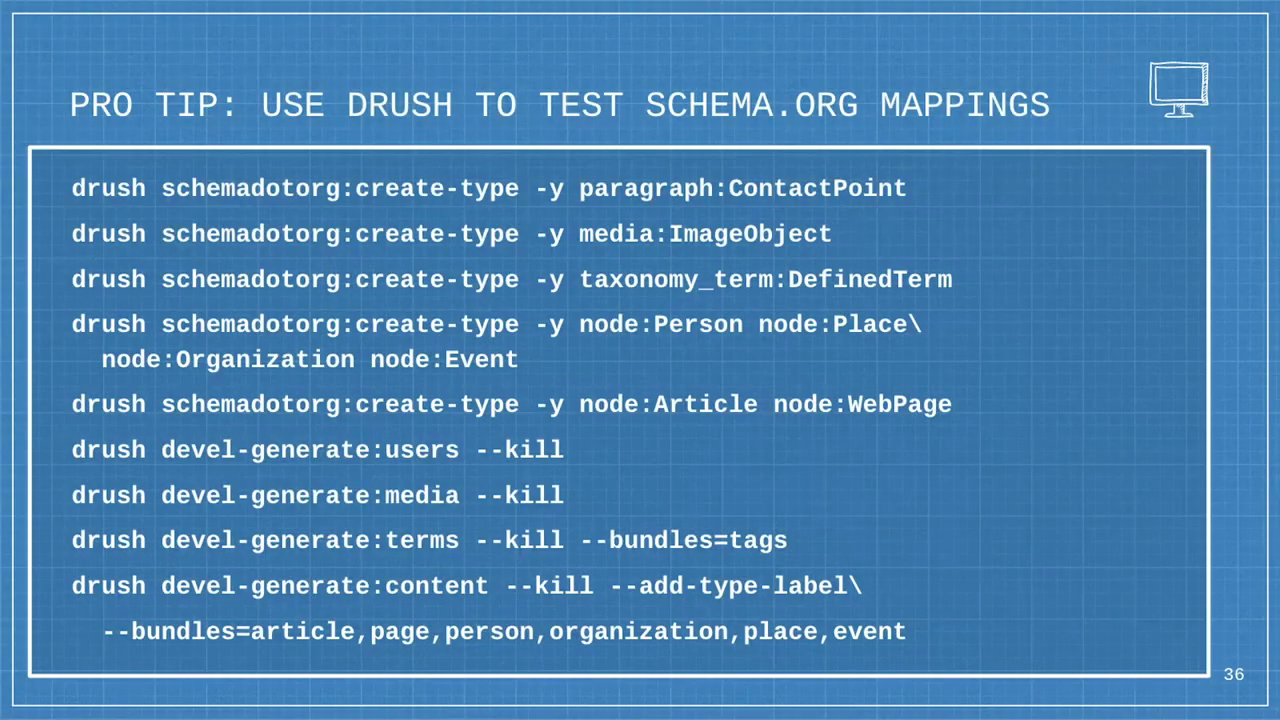